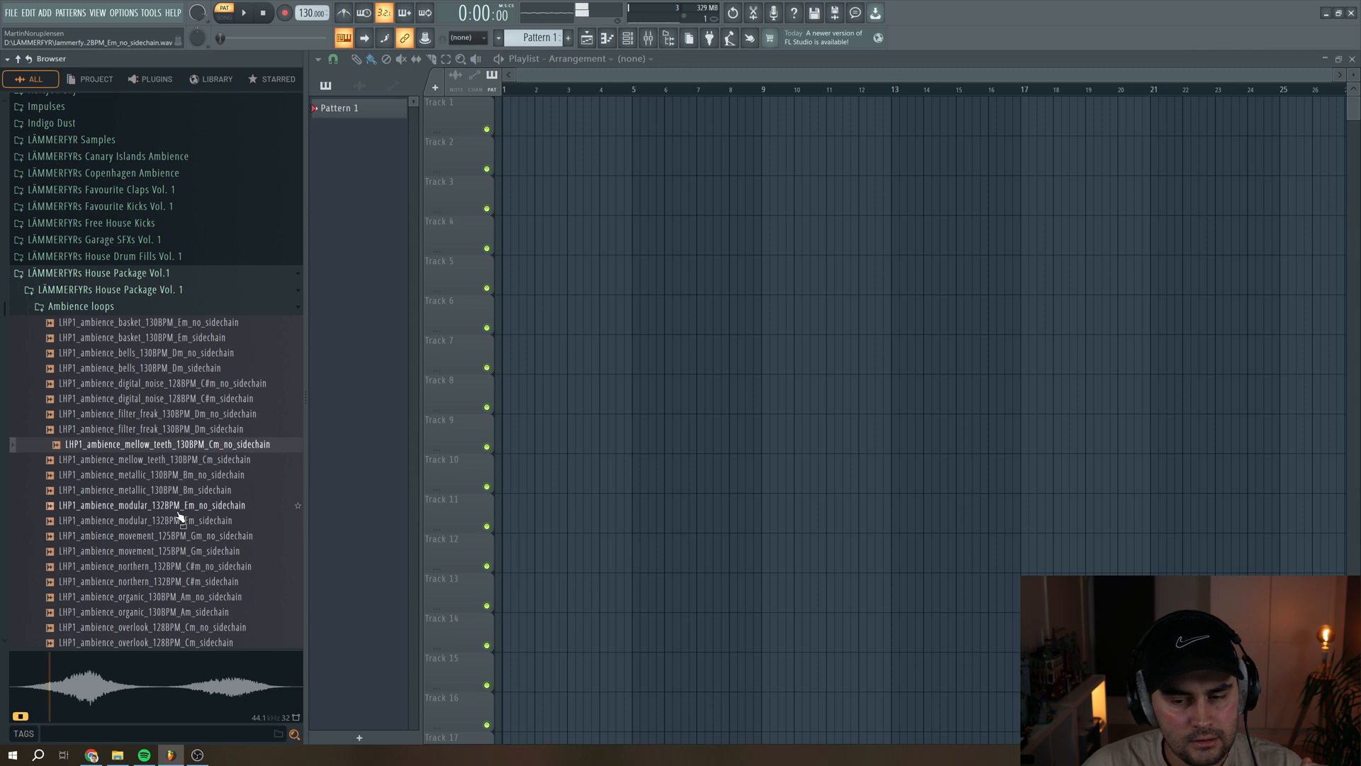
Preview the metallic 130BPM Bm no-sidechain ambience loop, stop playback and collapse the Ambience loops folder.
left_click(184, 476)
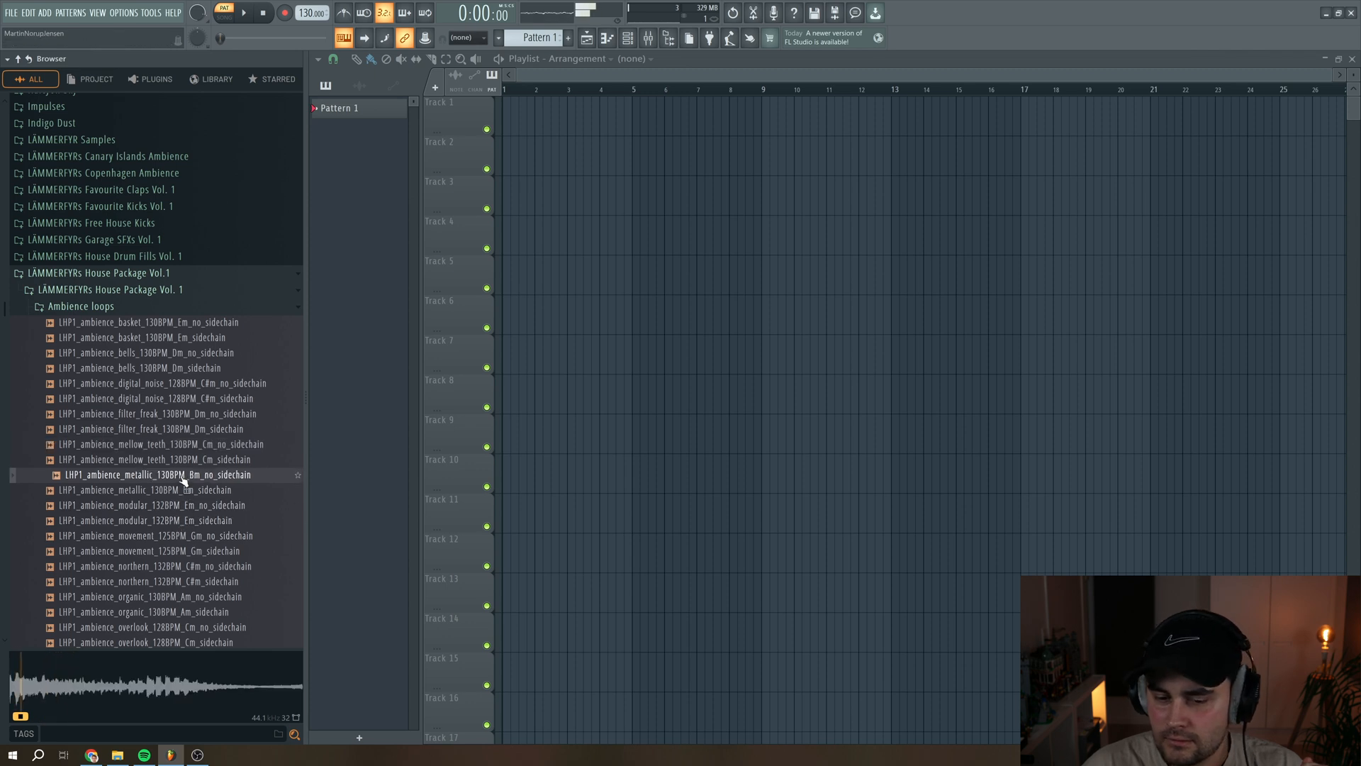
left_click(268, 13)
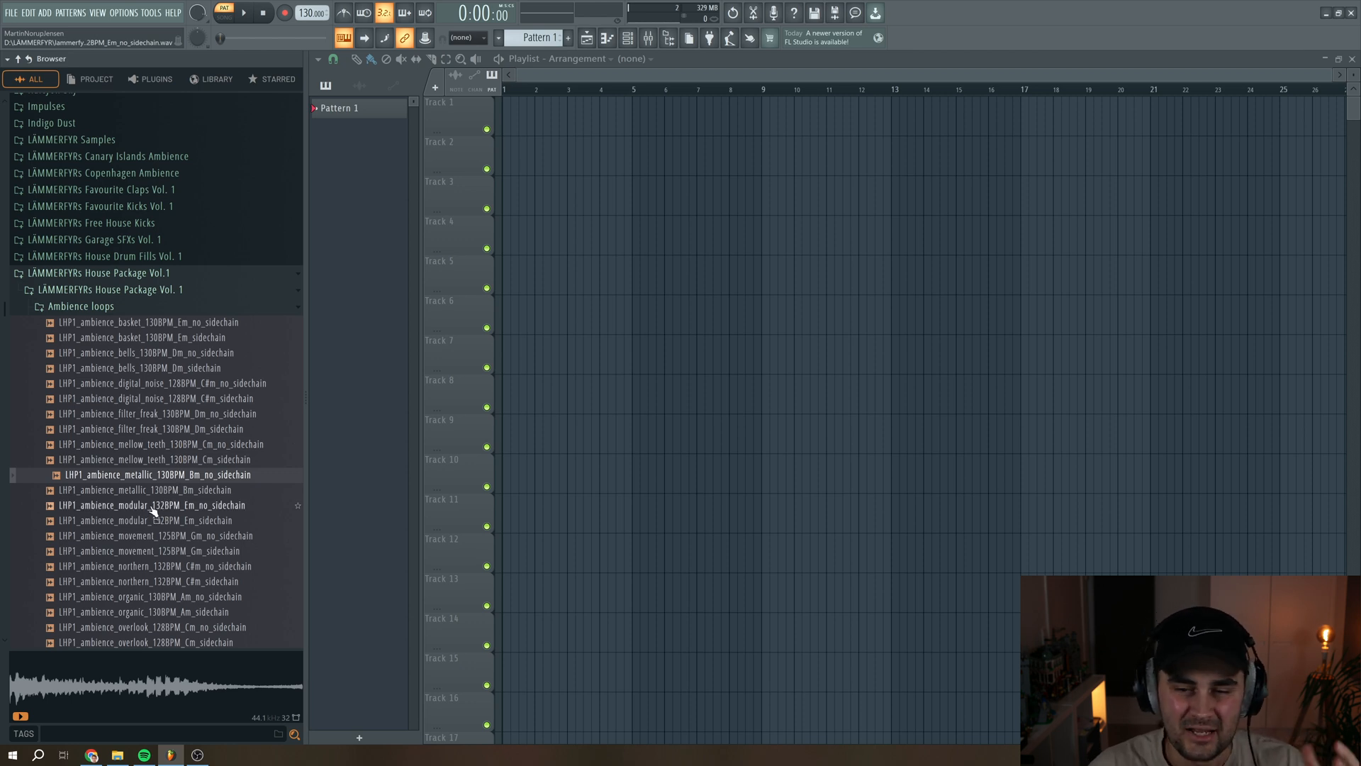
left_click(116, 311)
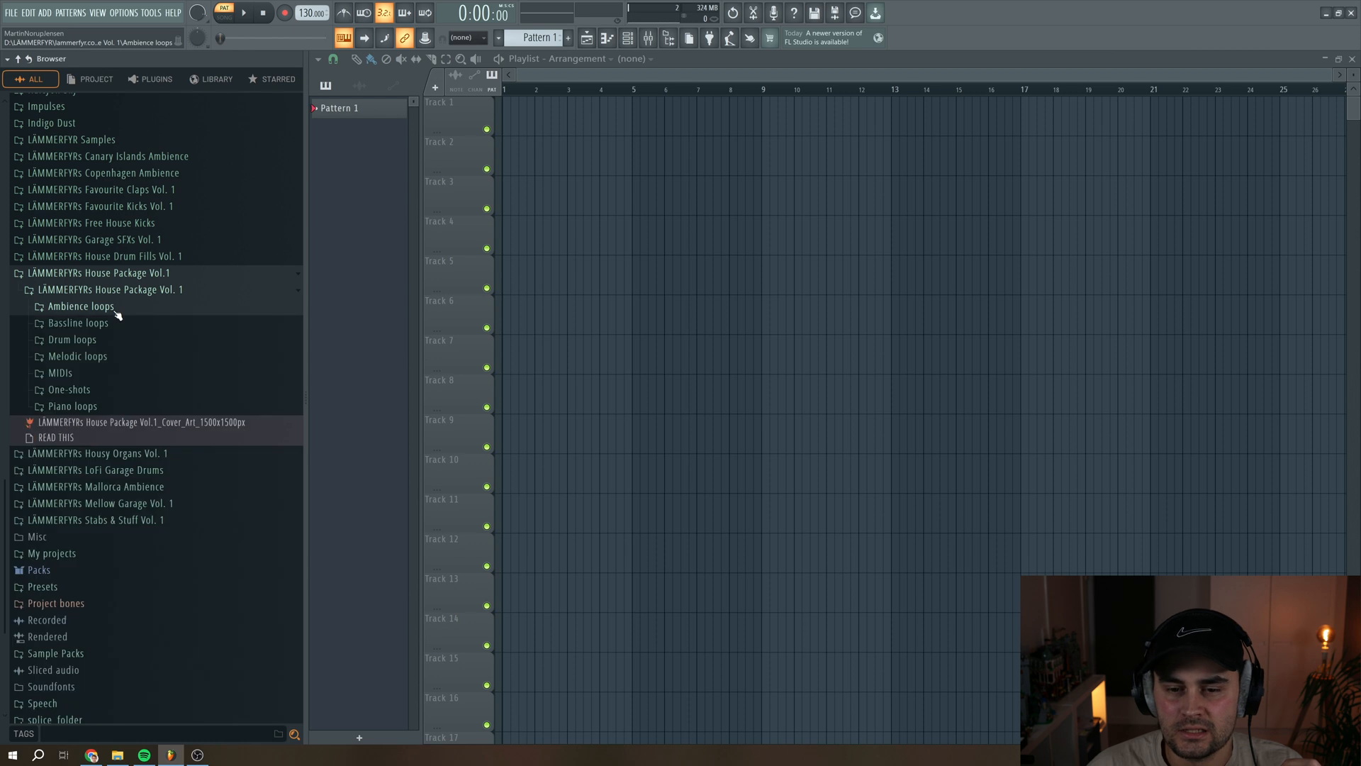
Expand the Bassline loops folder and preview the basher, bumpy, catchy, charger and chuck bassline loops.
left_click(102, 323)
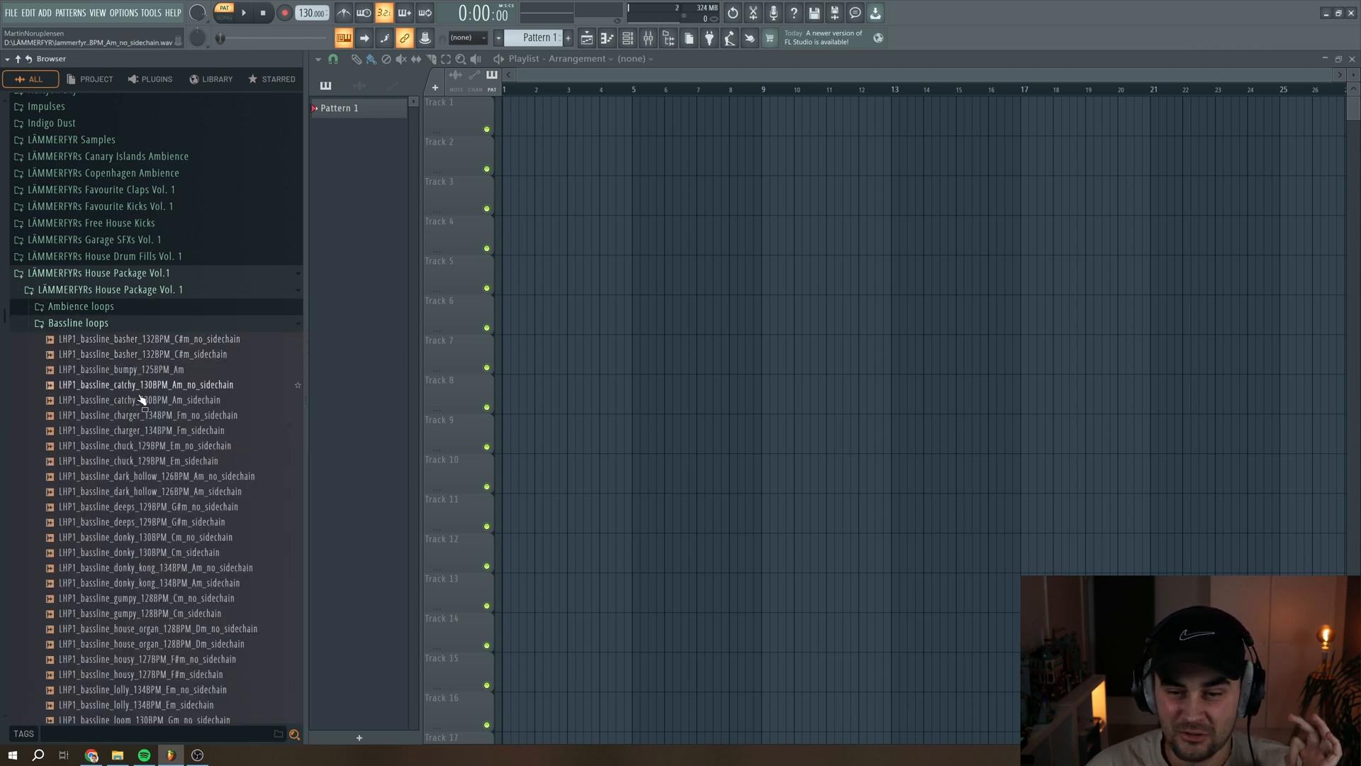
left_click(150, 341)
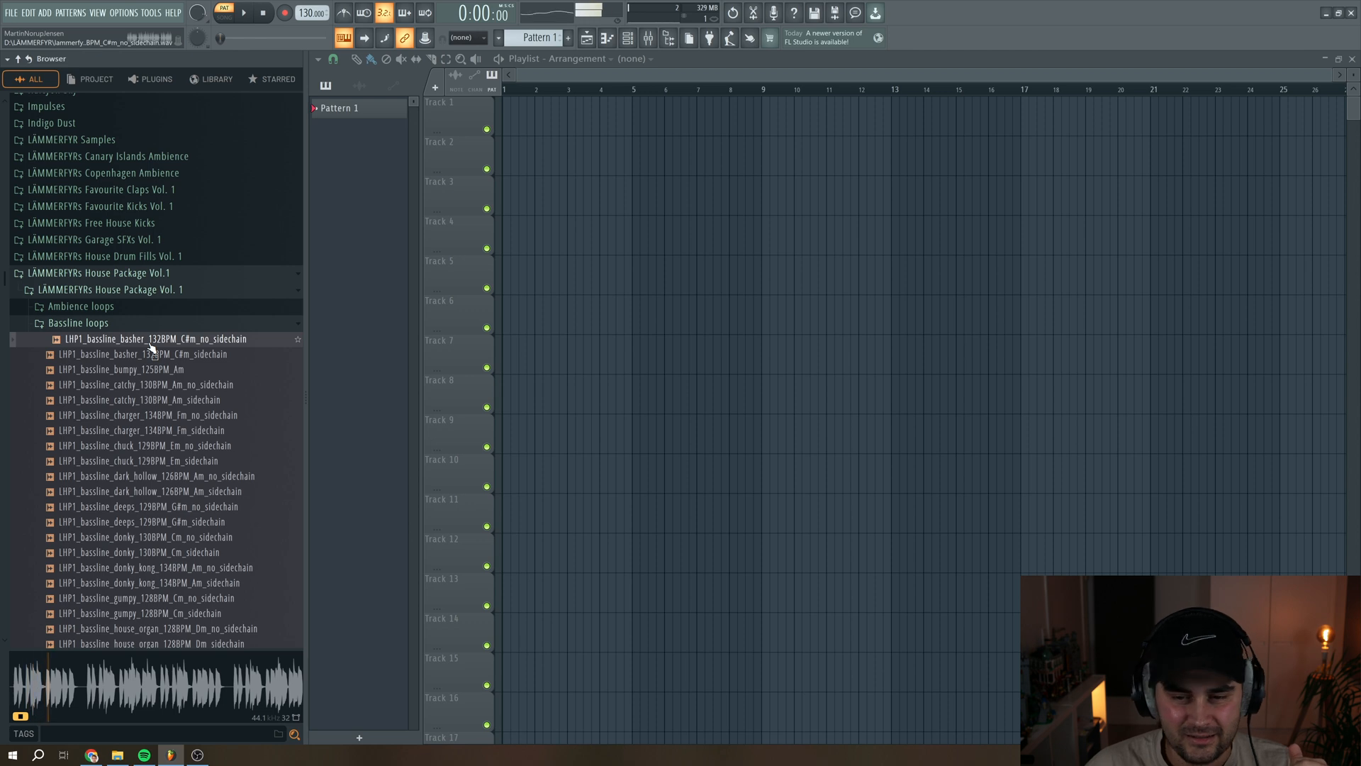
left_click(153, 370)
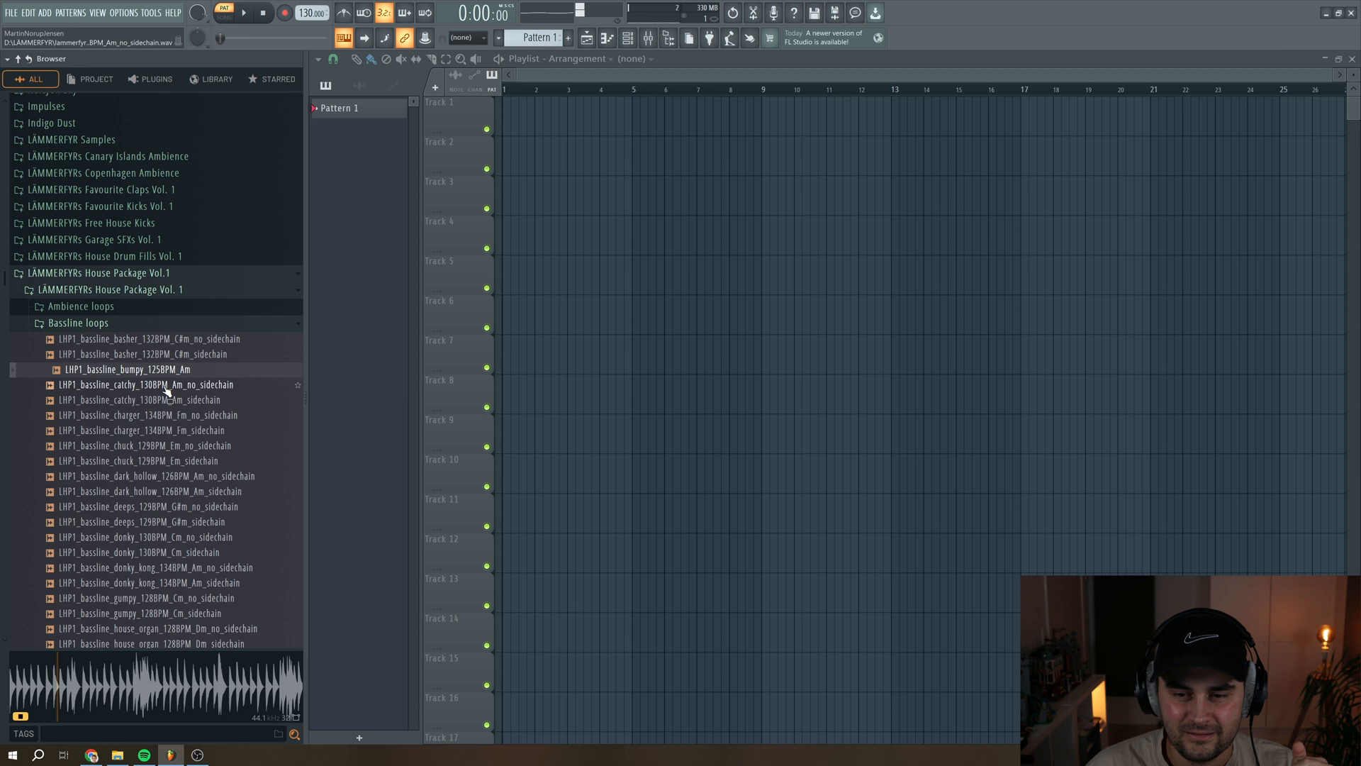
left_click(167, 386)
left_click(174, 417)
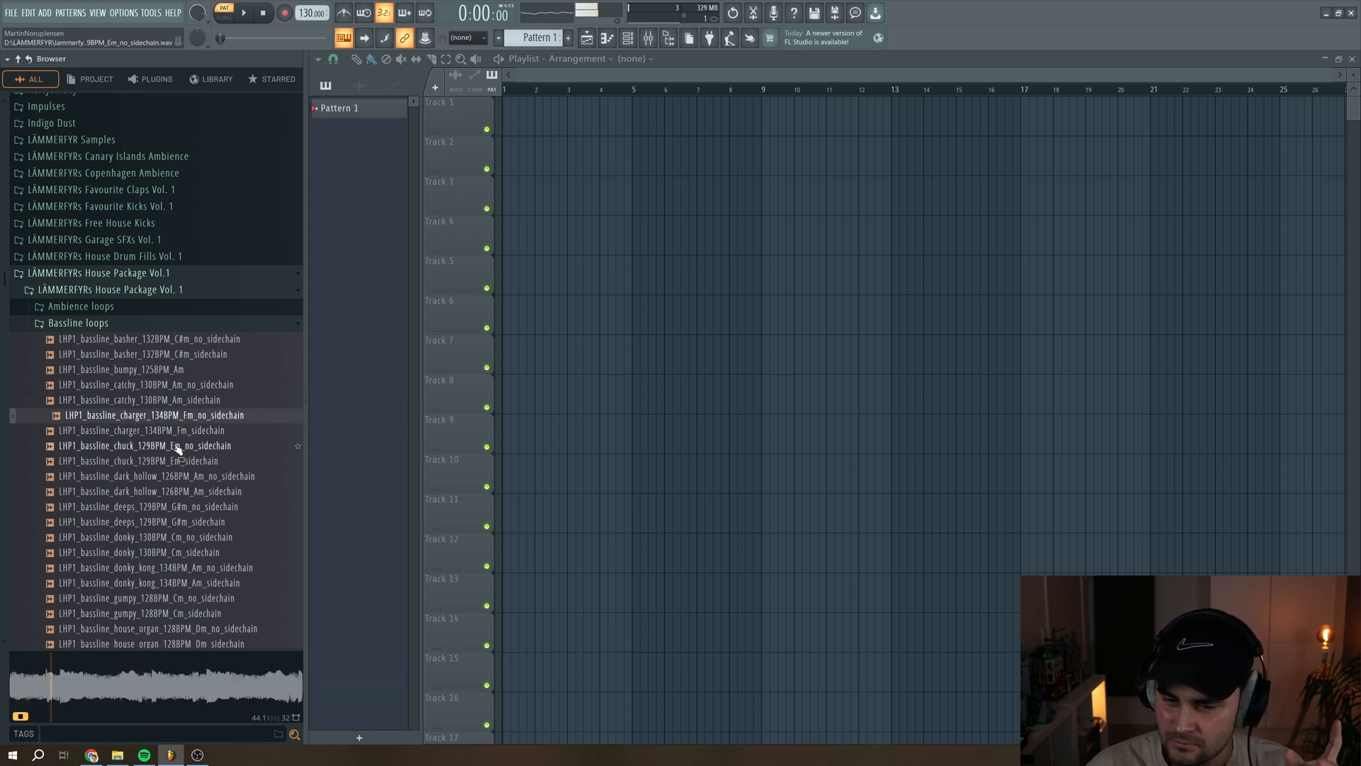
left_click(178, 447)
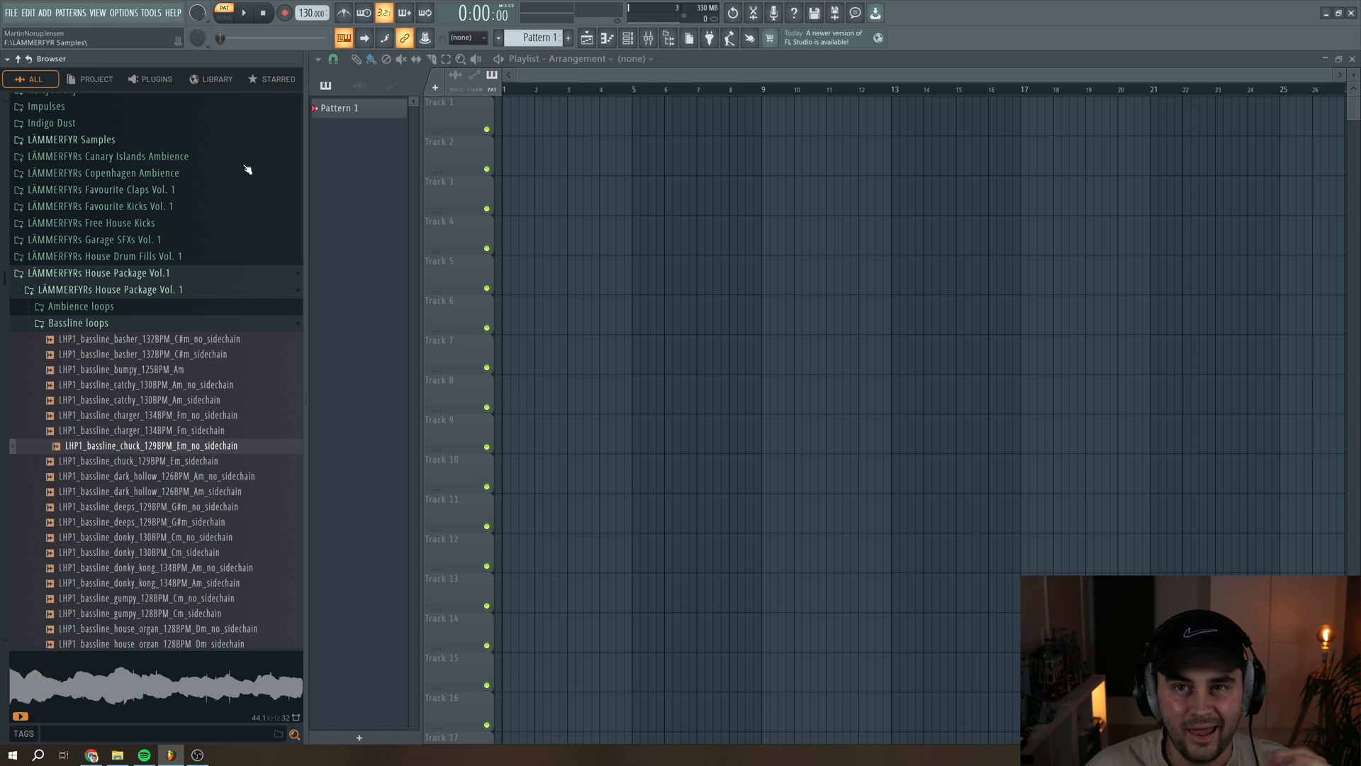
Preview the no-sidechain donky 130BPM and house_organ 128BPM basslines, then collapse the Bassline loops folder.
left_click(169, 537)
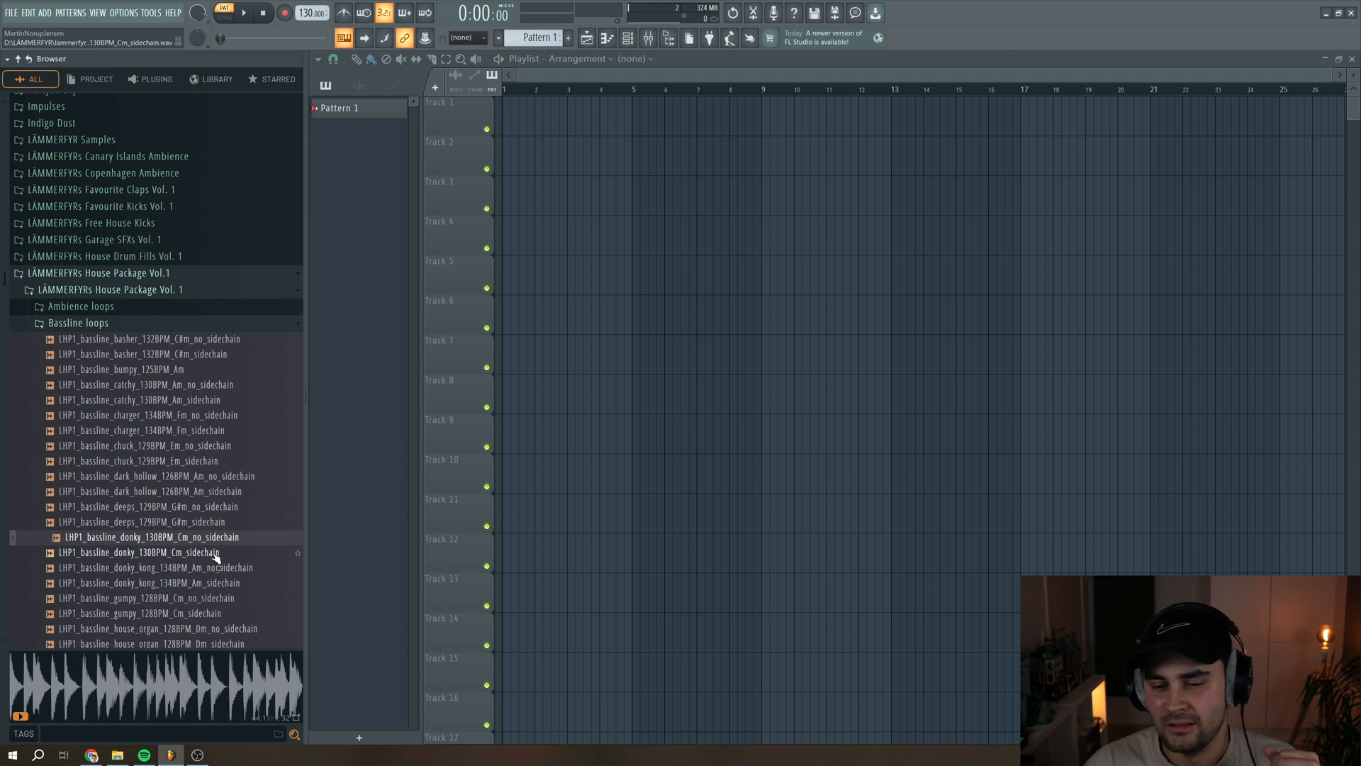
scroll(215, 557, "down", 2)
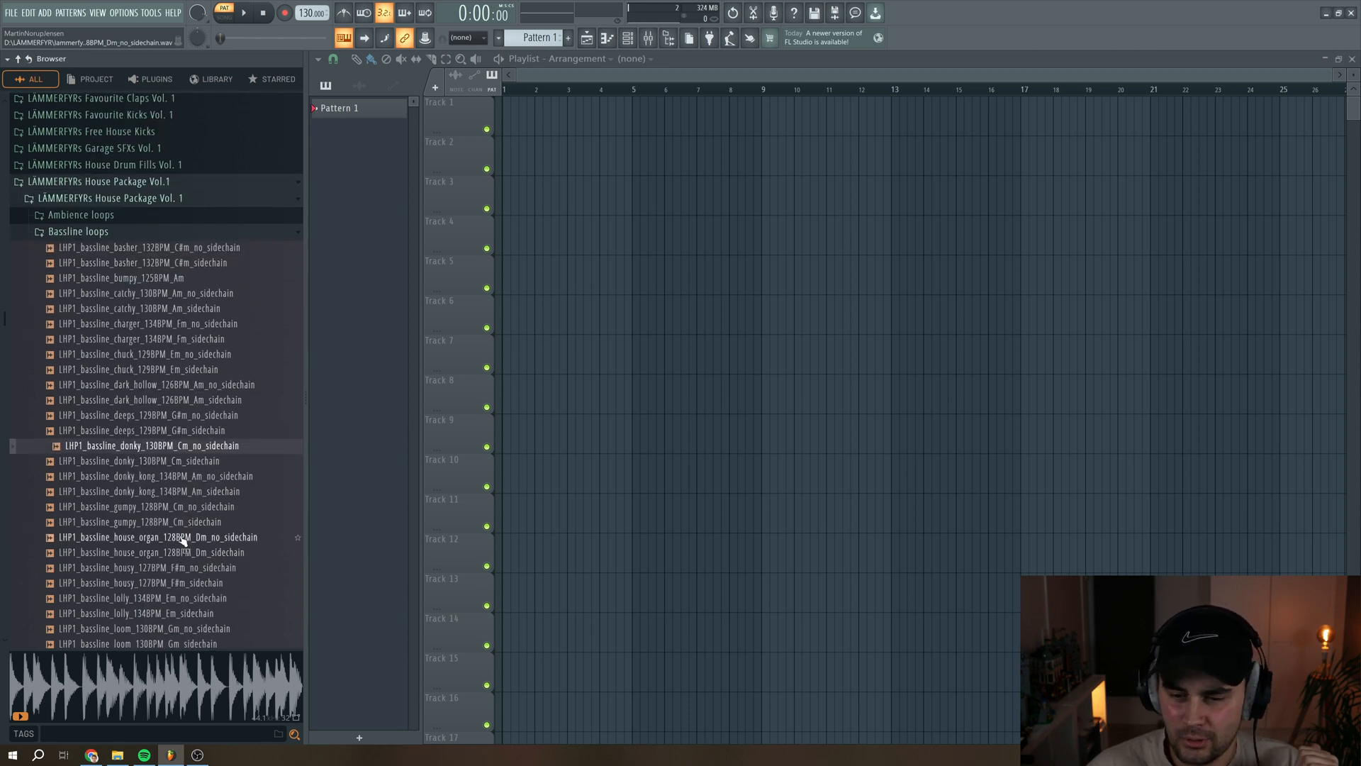
left_click(182, 539)
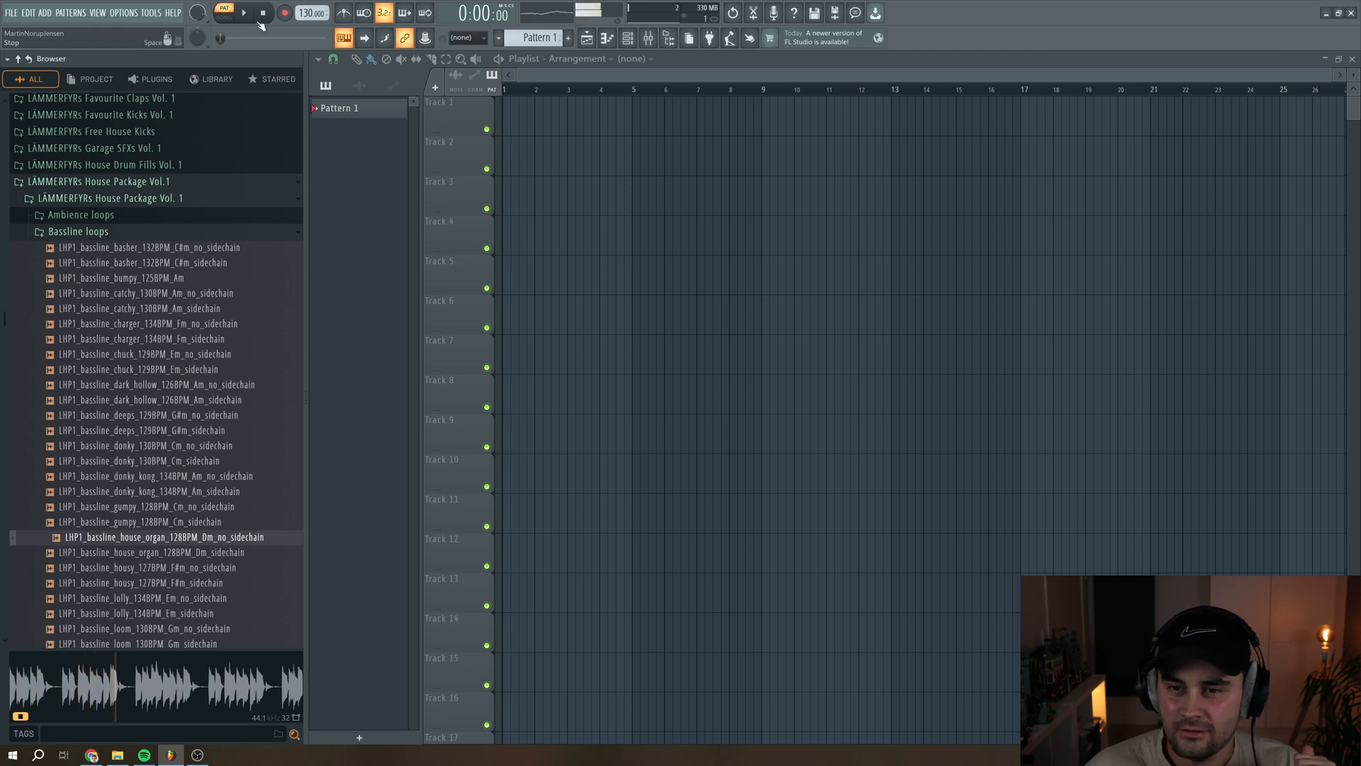
left_click(112, 233)
Expand the Drum loops folder and preview the full, claps and hats versions of the blue 128BPM drum loop.
left_click(112, 271)
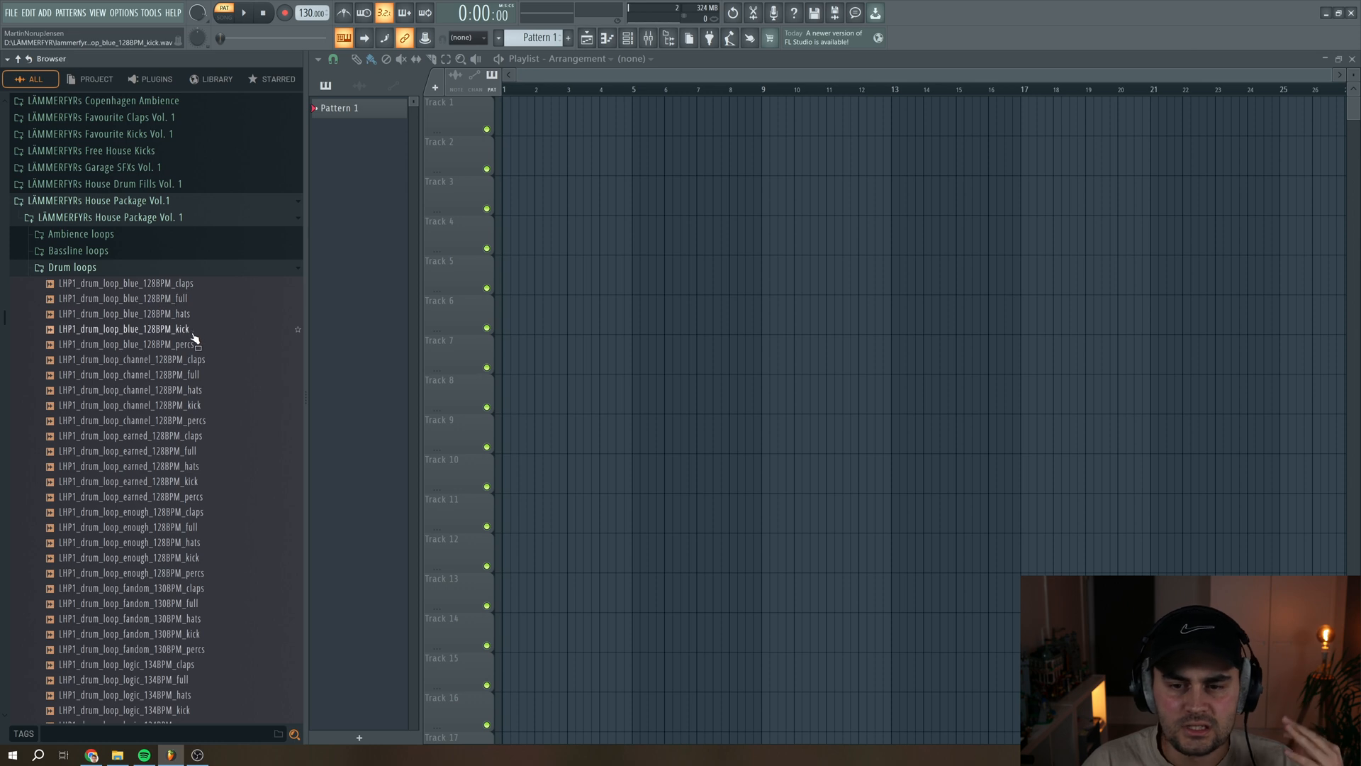
left_click(194, 298)
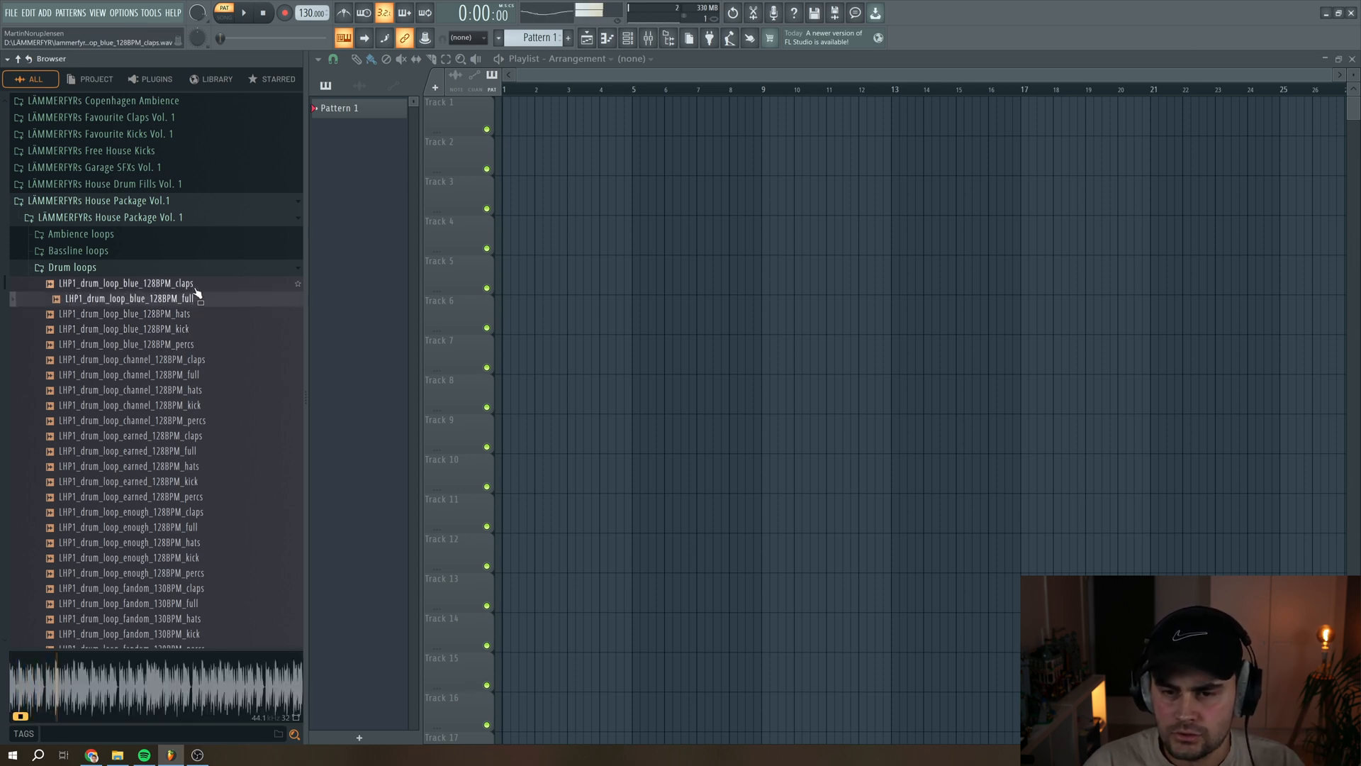
left_click(197, 284)
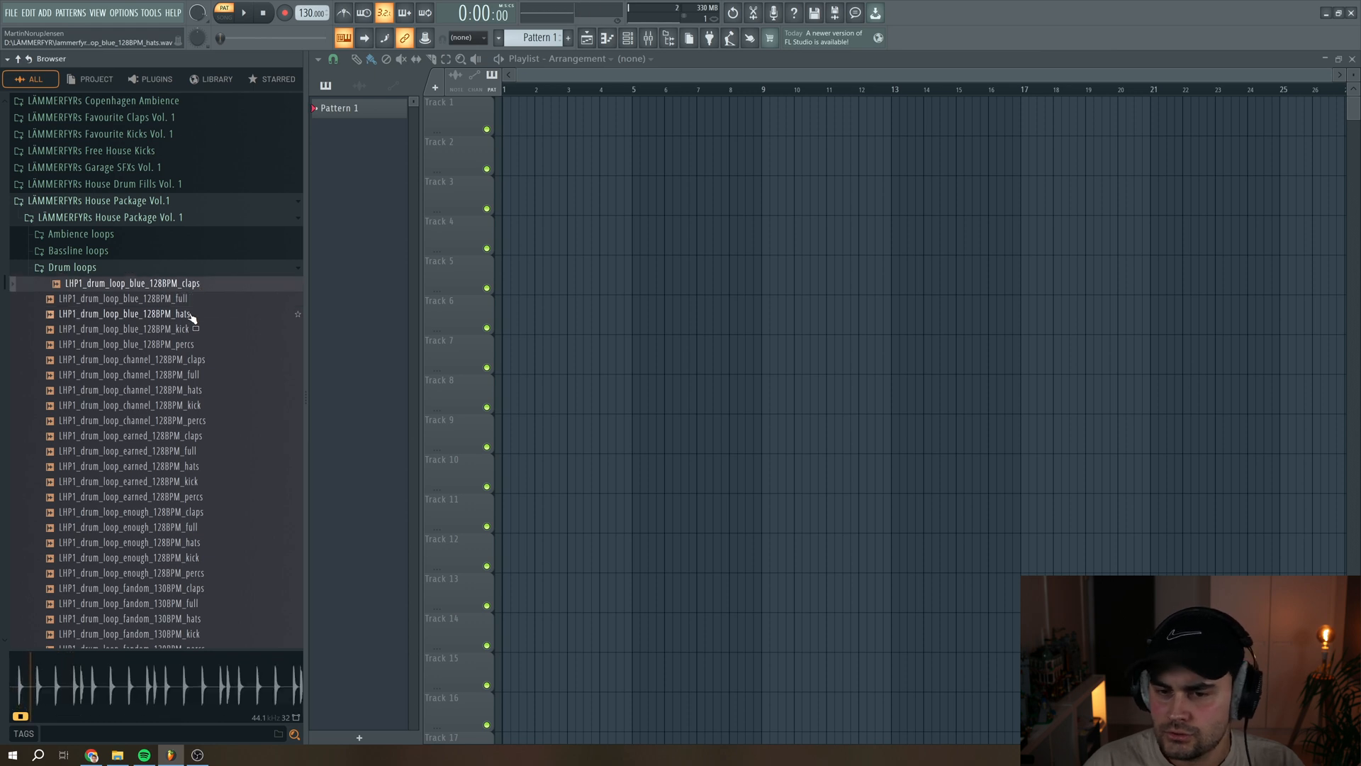
left_click(191, 314)
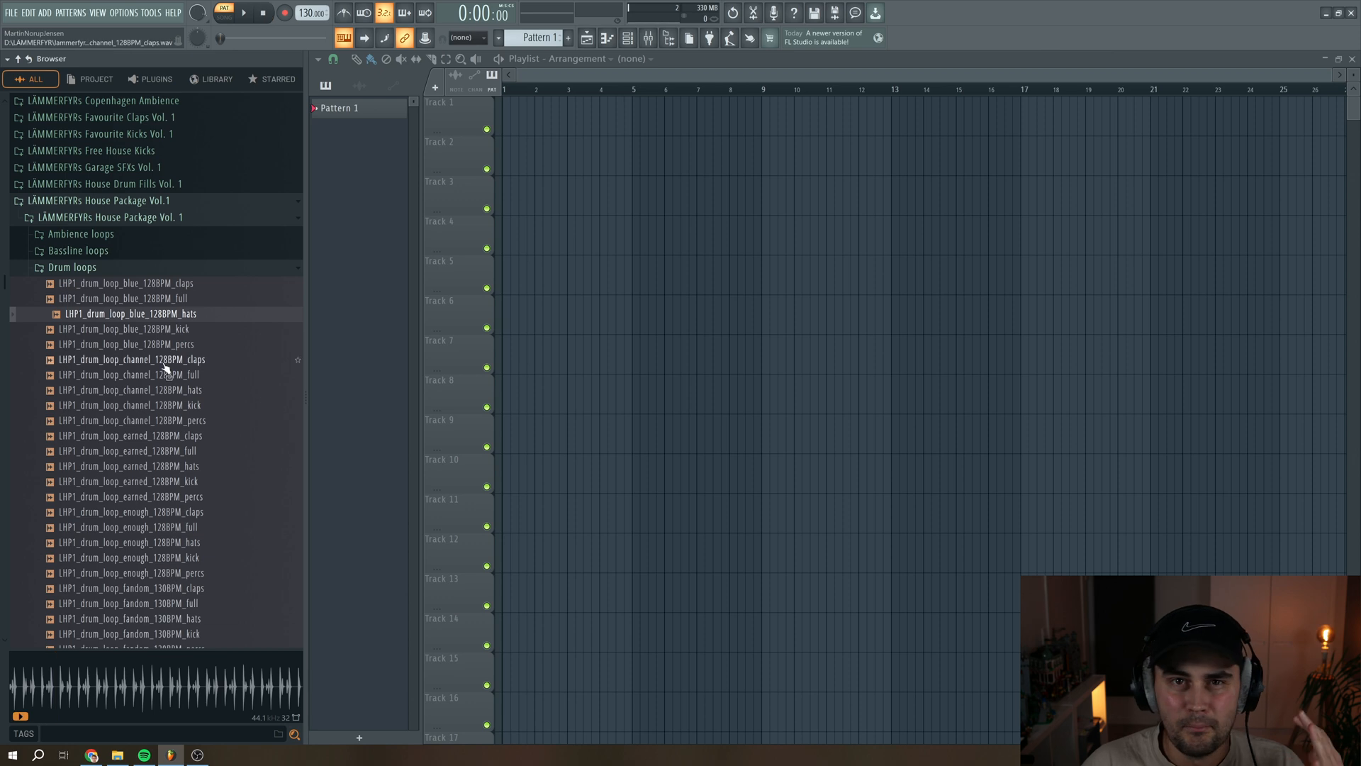
Preview the full versions of the channel, earned, enough and fandom drum loops.
left_click(200, 375)
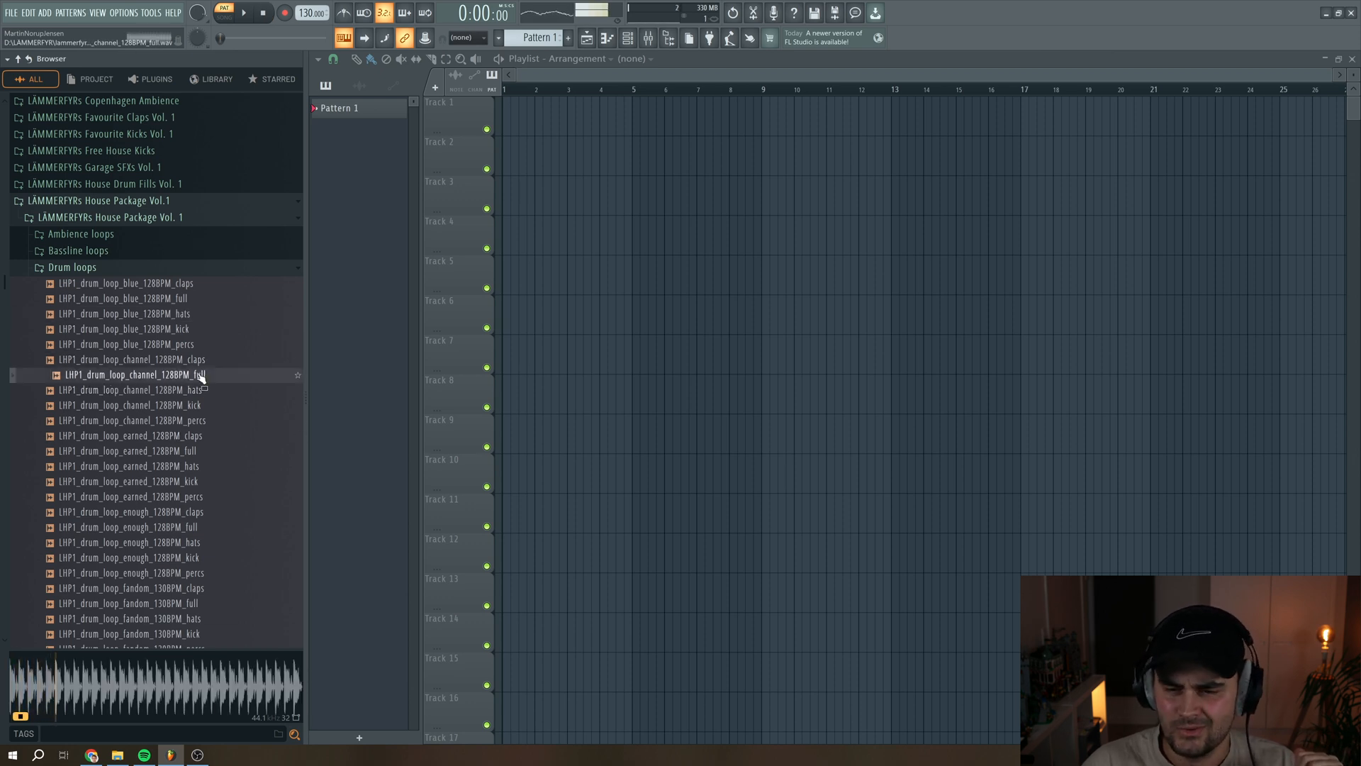
left_click(166, 453)
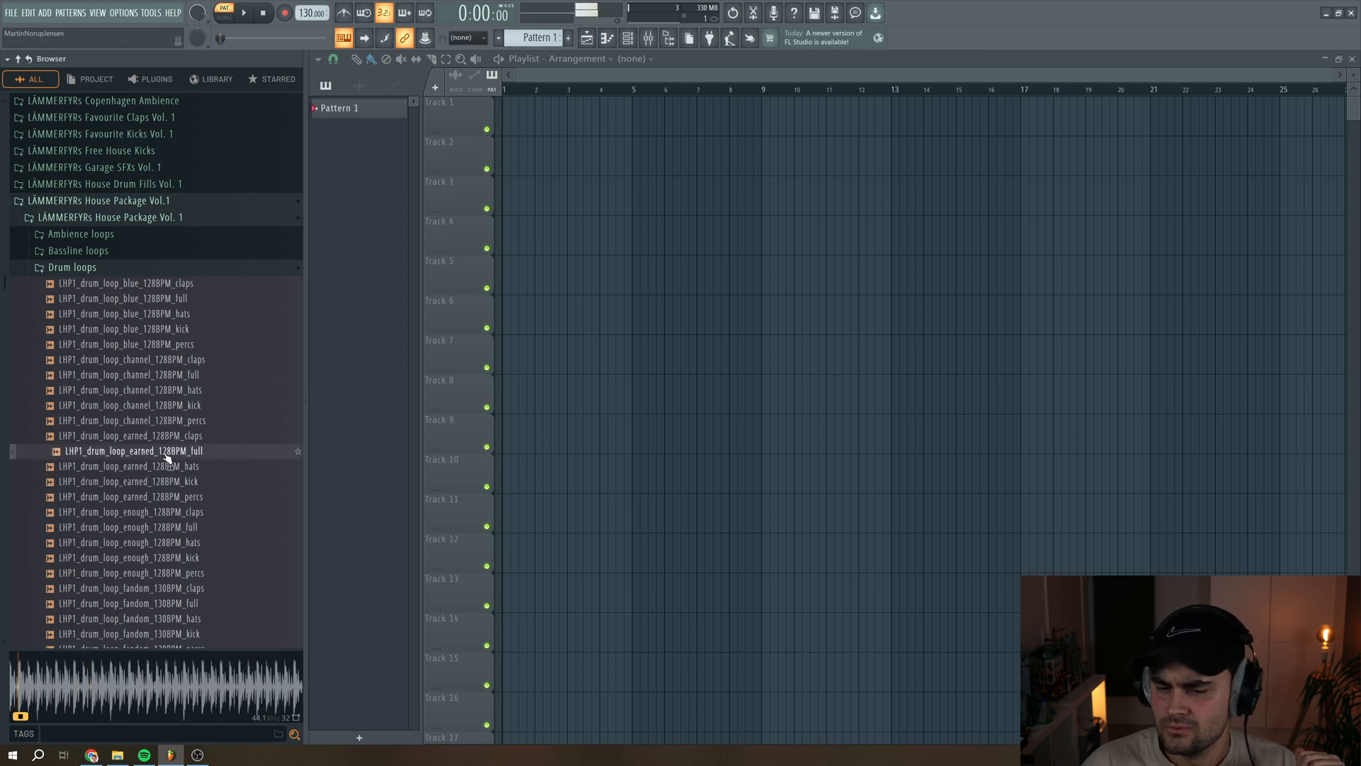
left_click(173, 528)
scroll(174, 526, "down", 4)
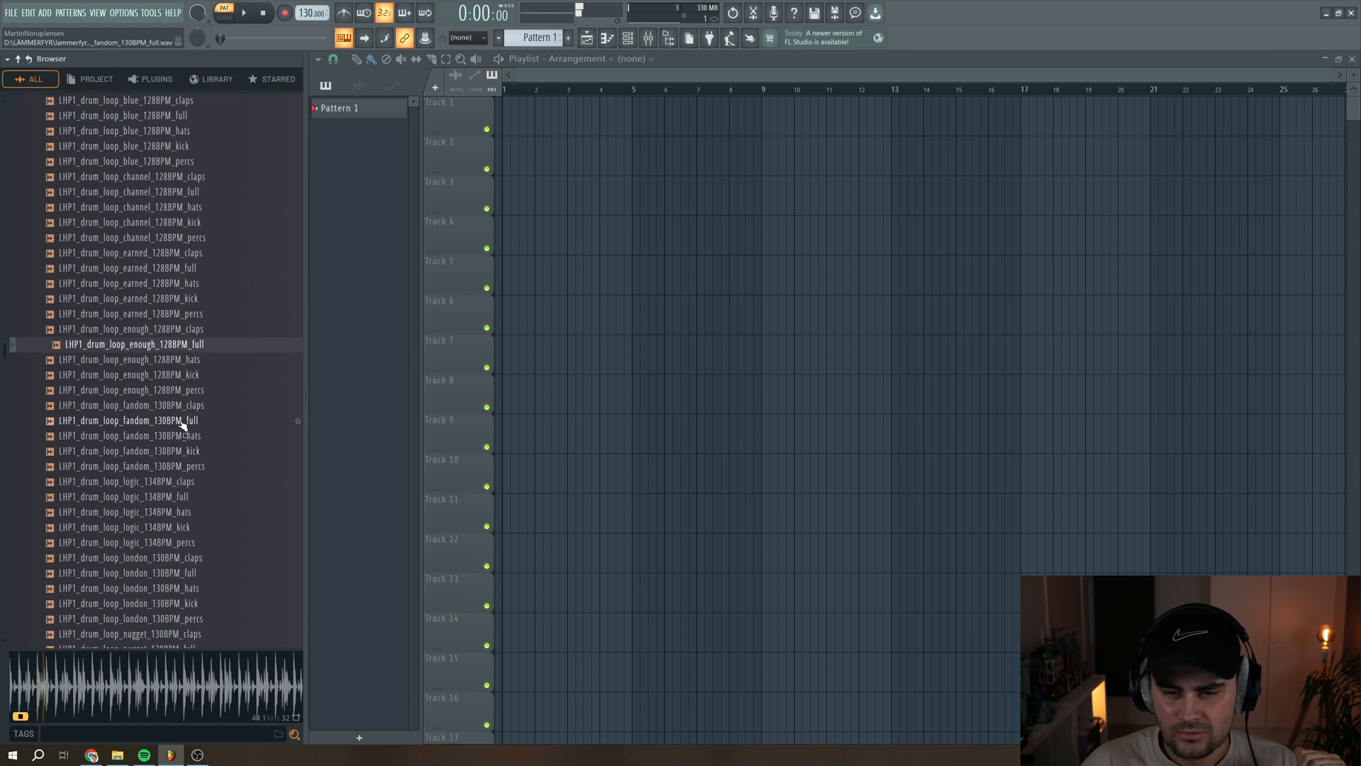
left_click(183, 420)
Preview the full versions of the logic, london, nugget and ripe drum loops.
scroll(182, 421, "down", 2)
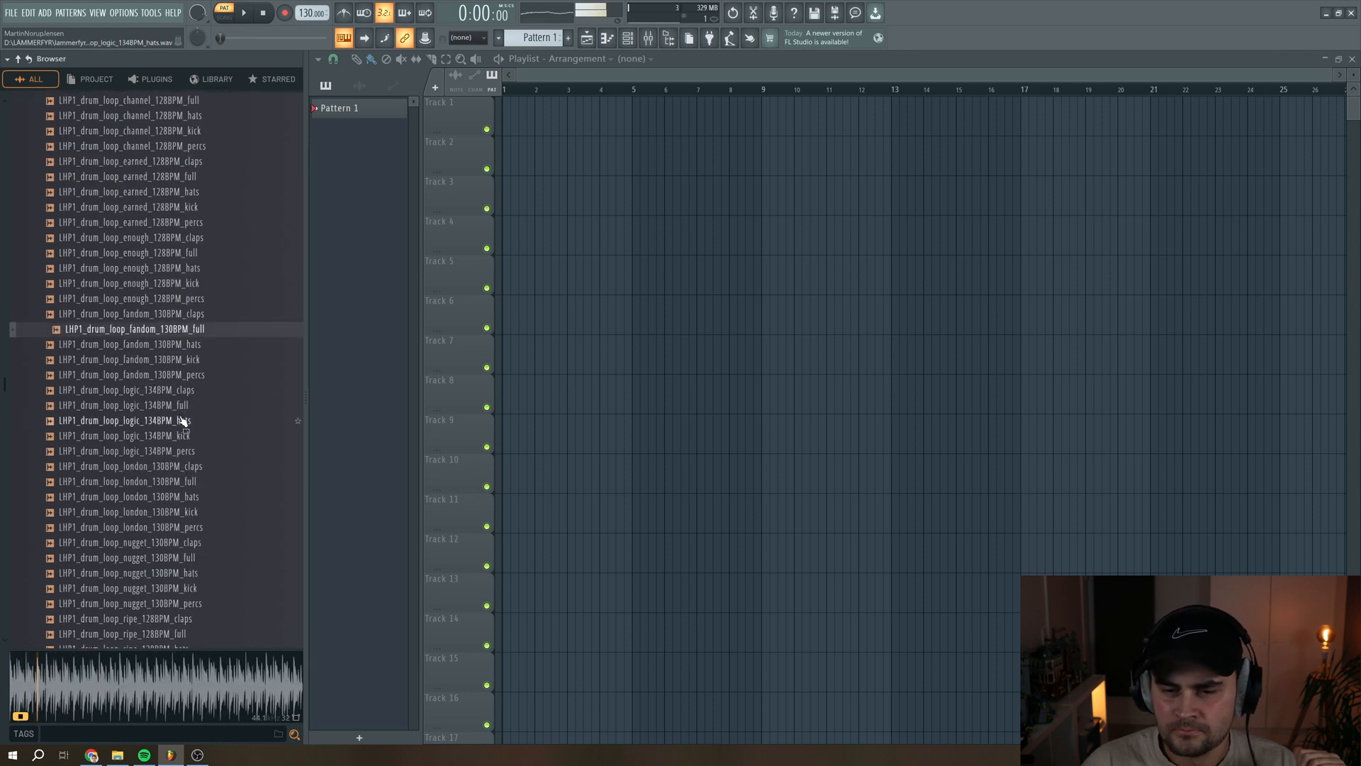
left_click(183, 407)
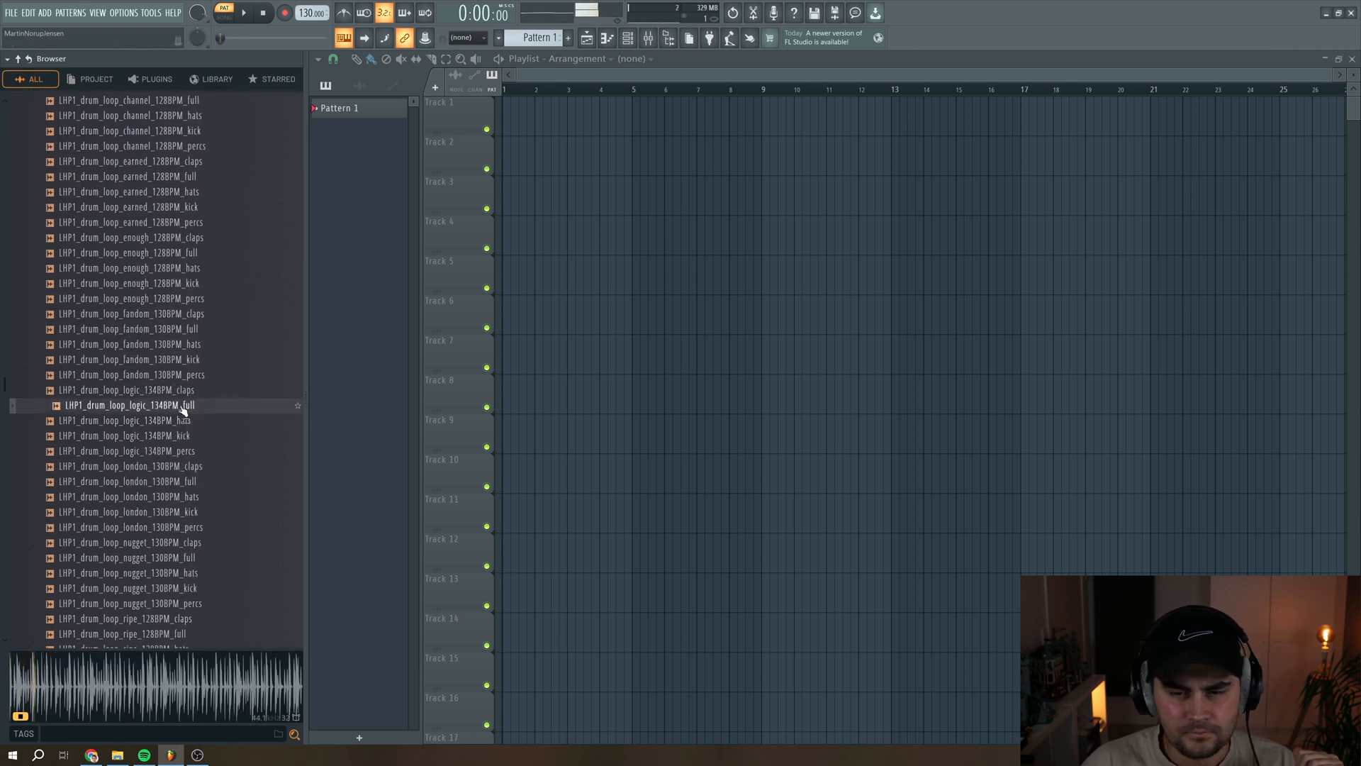
left_click(185, 484)
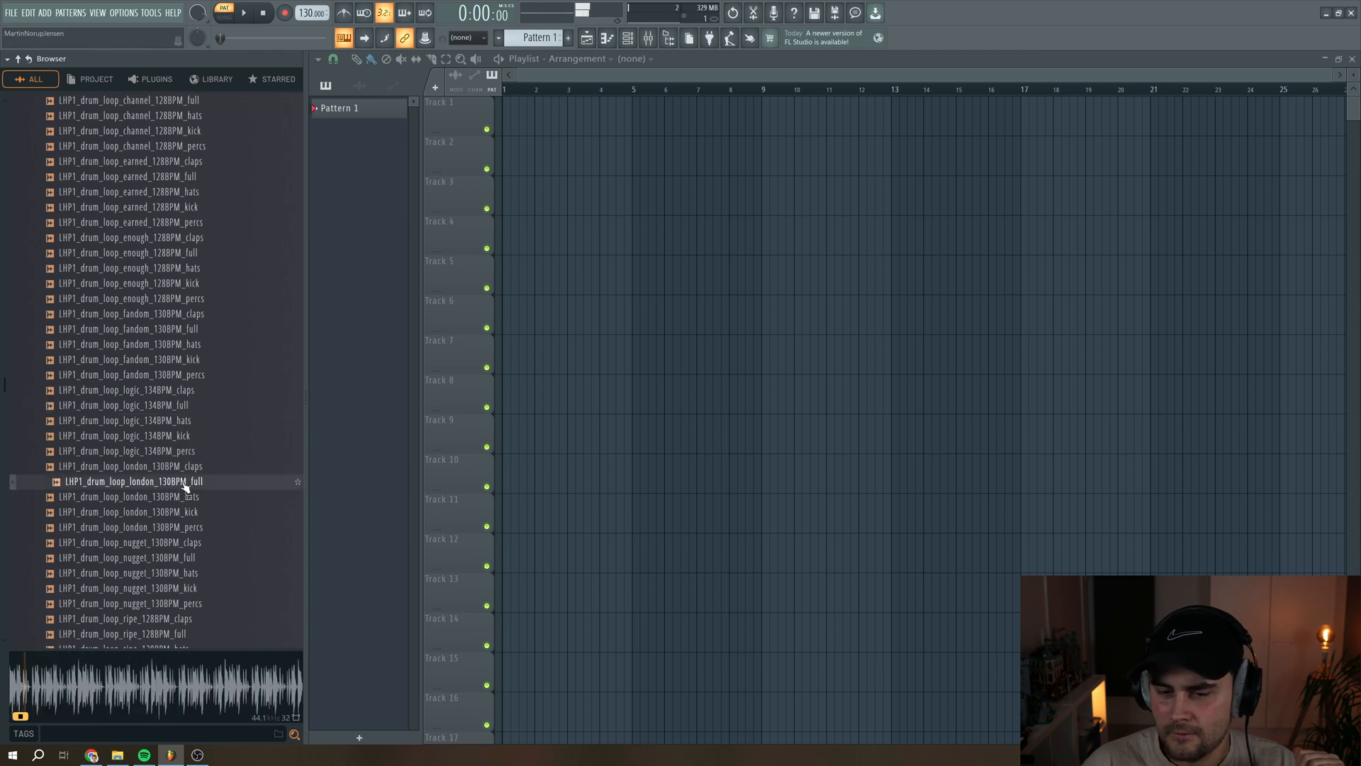
left_click(183, 558)
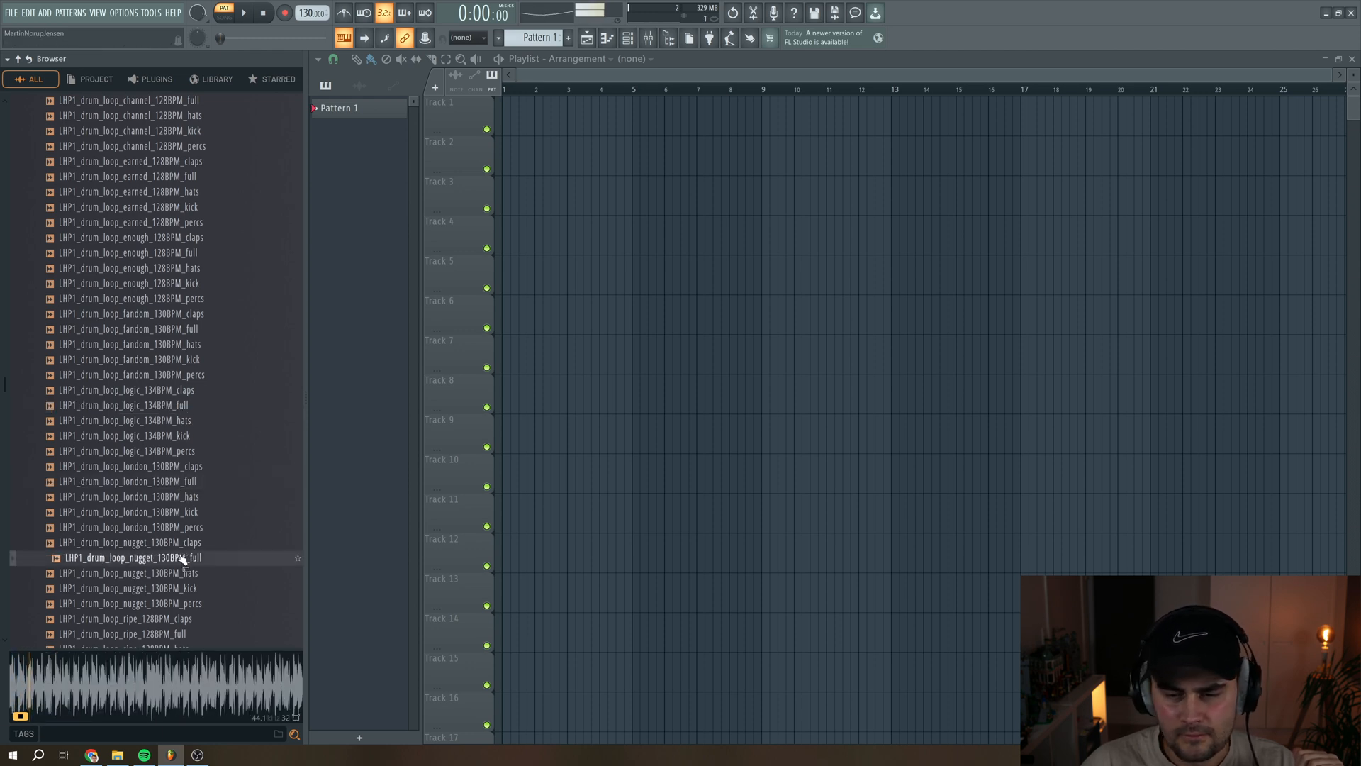
scroll(183, 557, "down", 2)
left_click(184, 543)
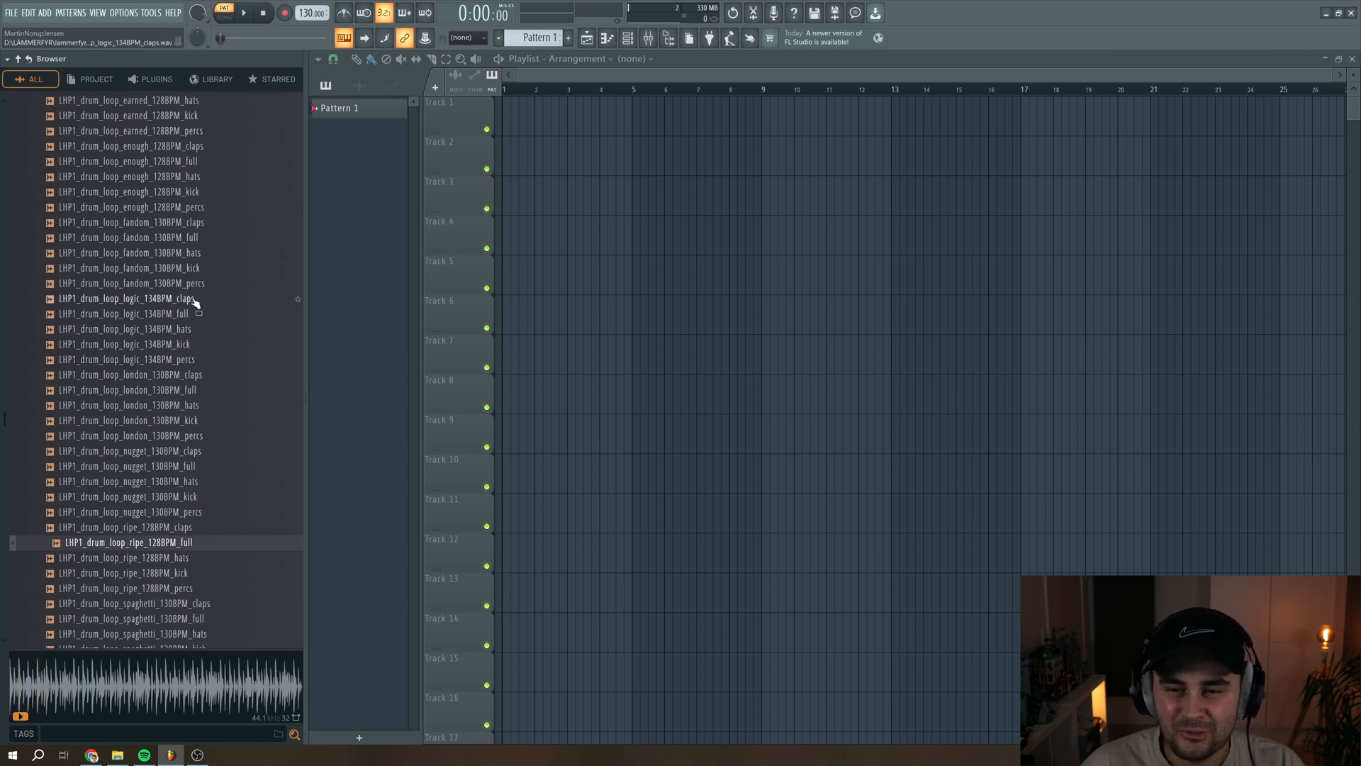
Switch from the Drum loops folder to Melodic loops and preview the no-sidechain acid_lover and badlands loops.
scroll(190, 320, "up", 1)
scroll(186, 324, "up", 12)
left_click(92, 268)
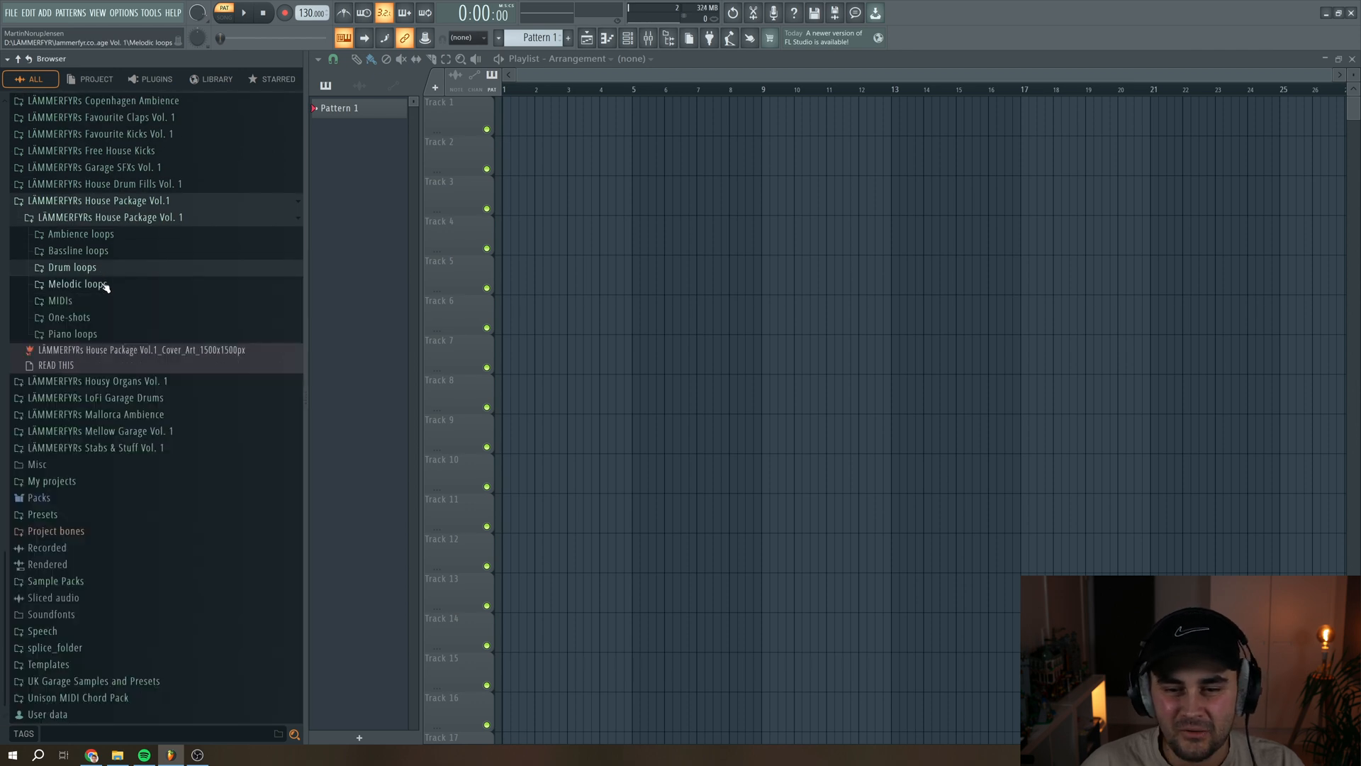
left_click(105, 285)
scroll(166, 357, "down", 6)
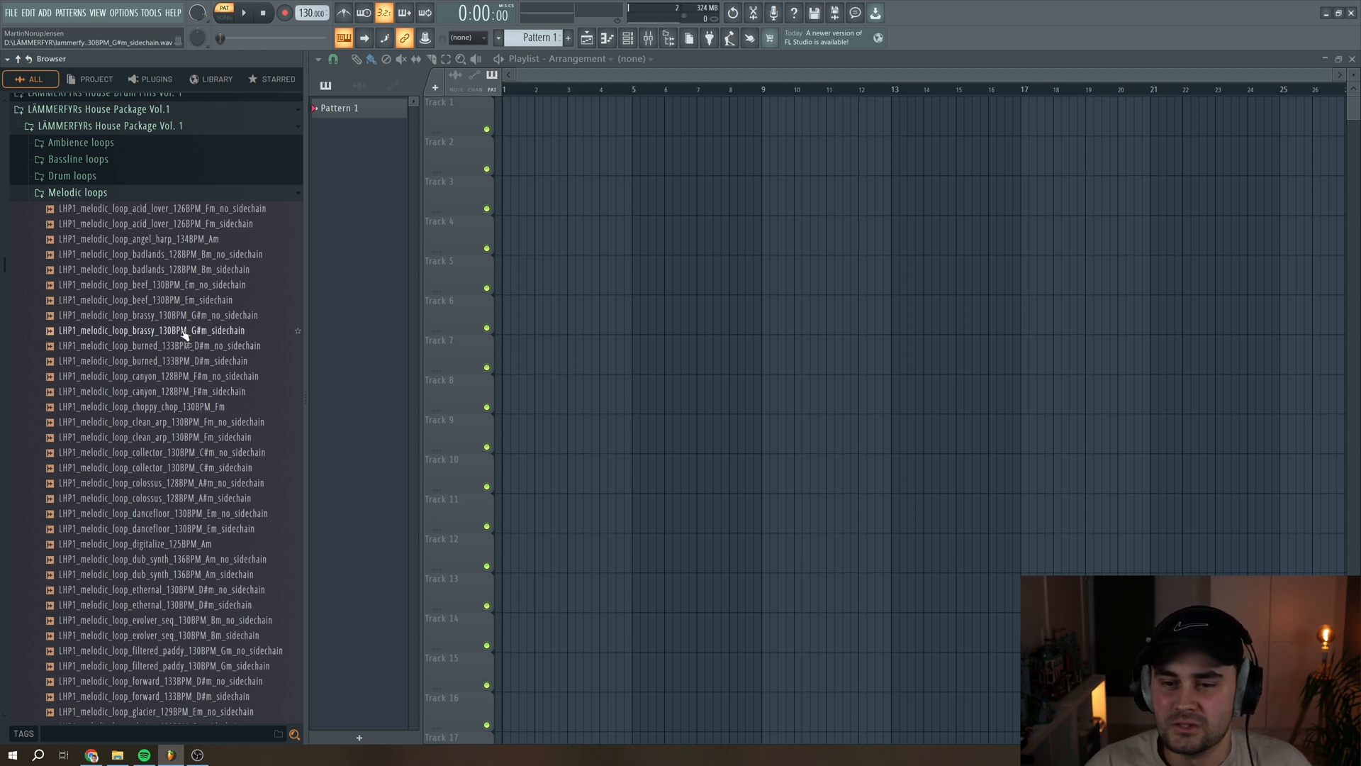
left_click(196, 211)
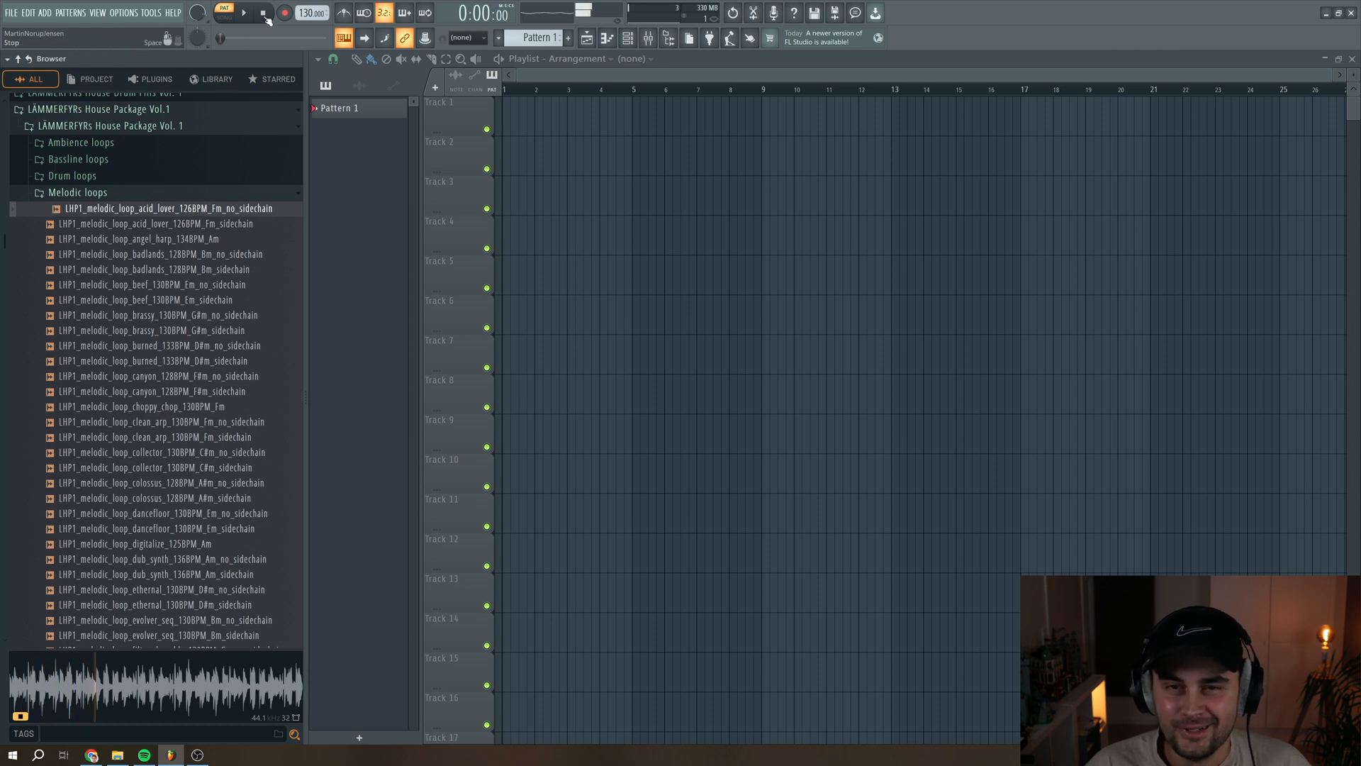
left_click(188, 256)
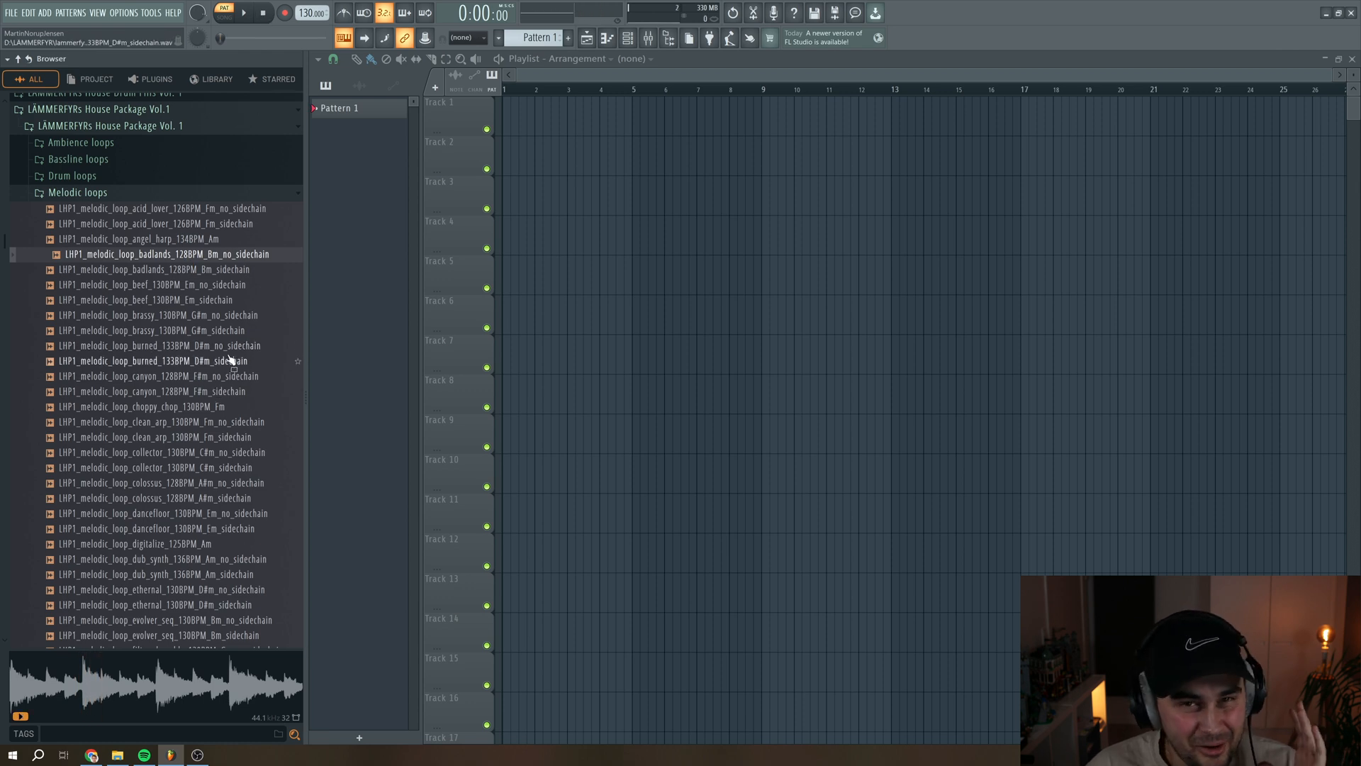
Preview the no-sidechain beef, brassy, clean_arp and dancefloor melodic loops, and stop playback.
left_click(222, 287)
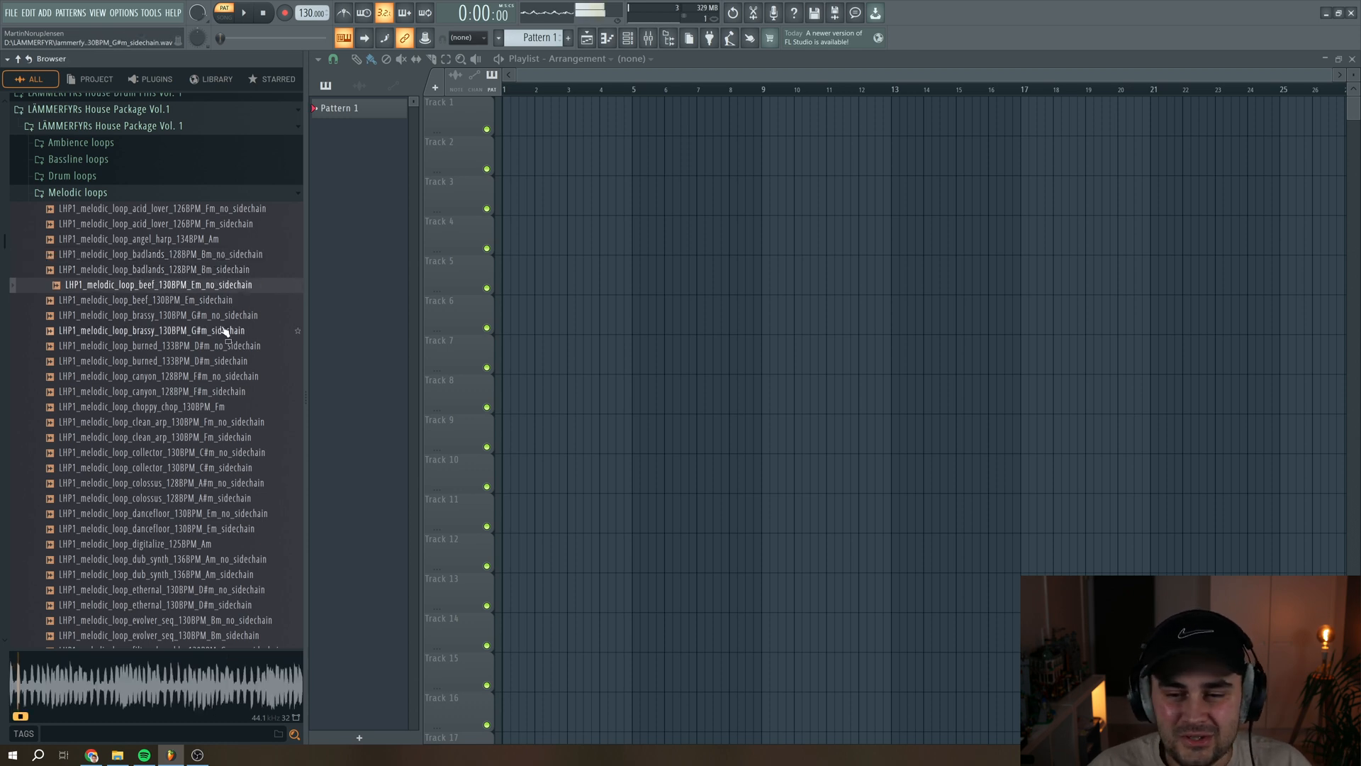
left_click(223, 319)
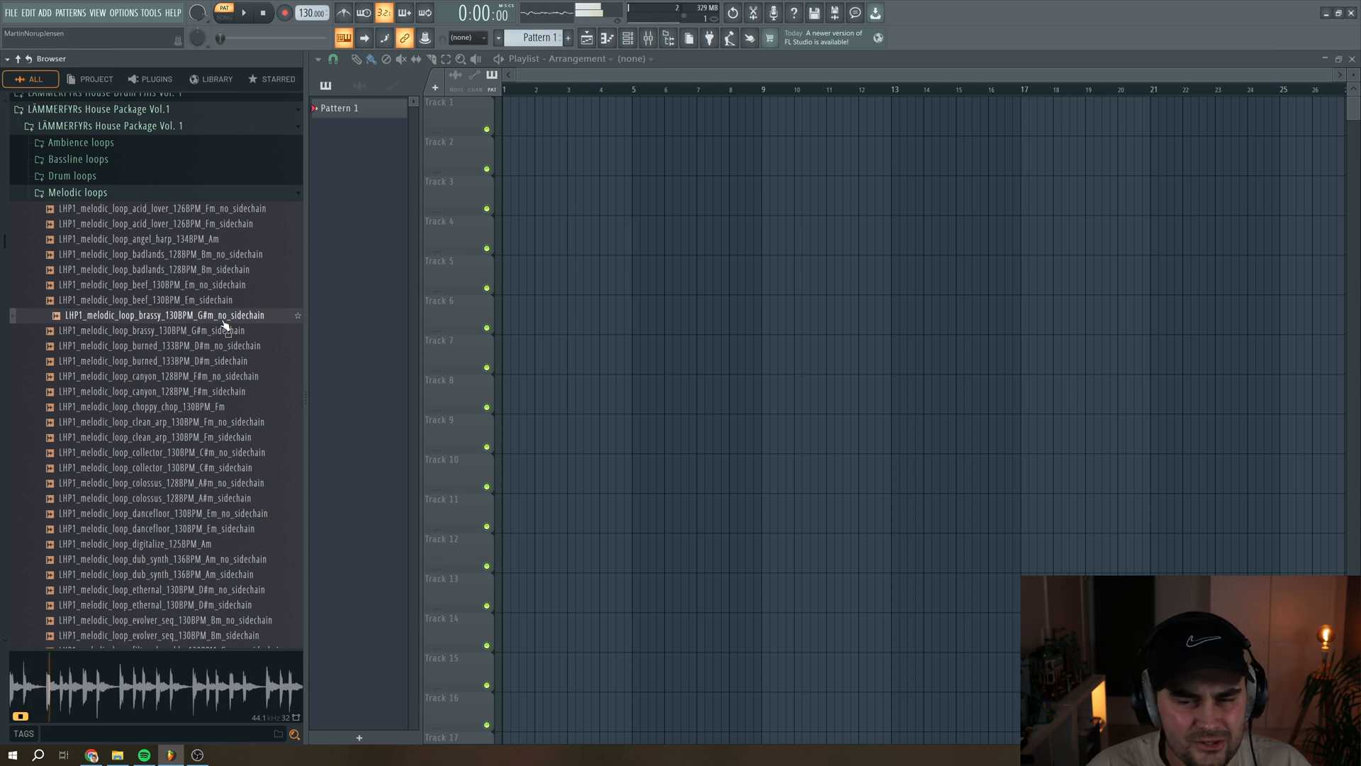
left_click(200, 421)
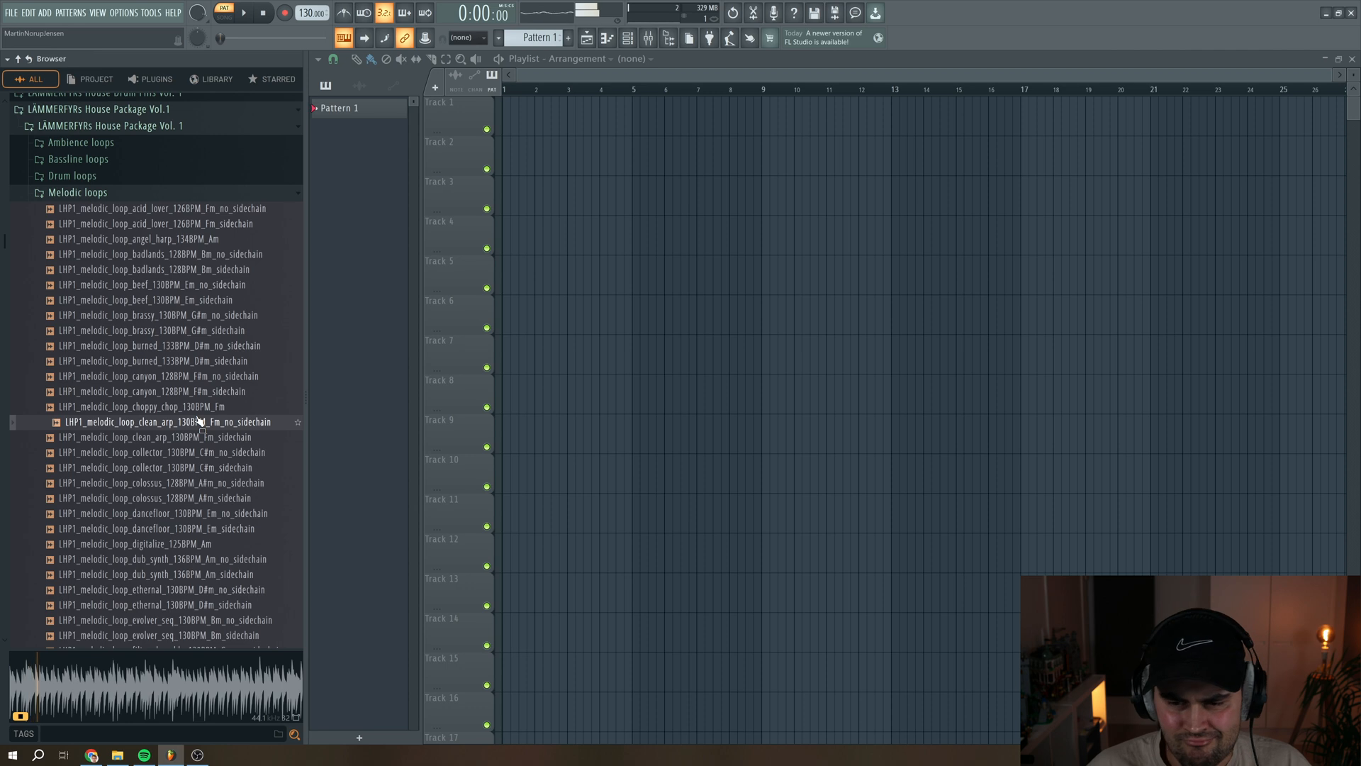
scroll(199, 418, "down", 4)
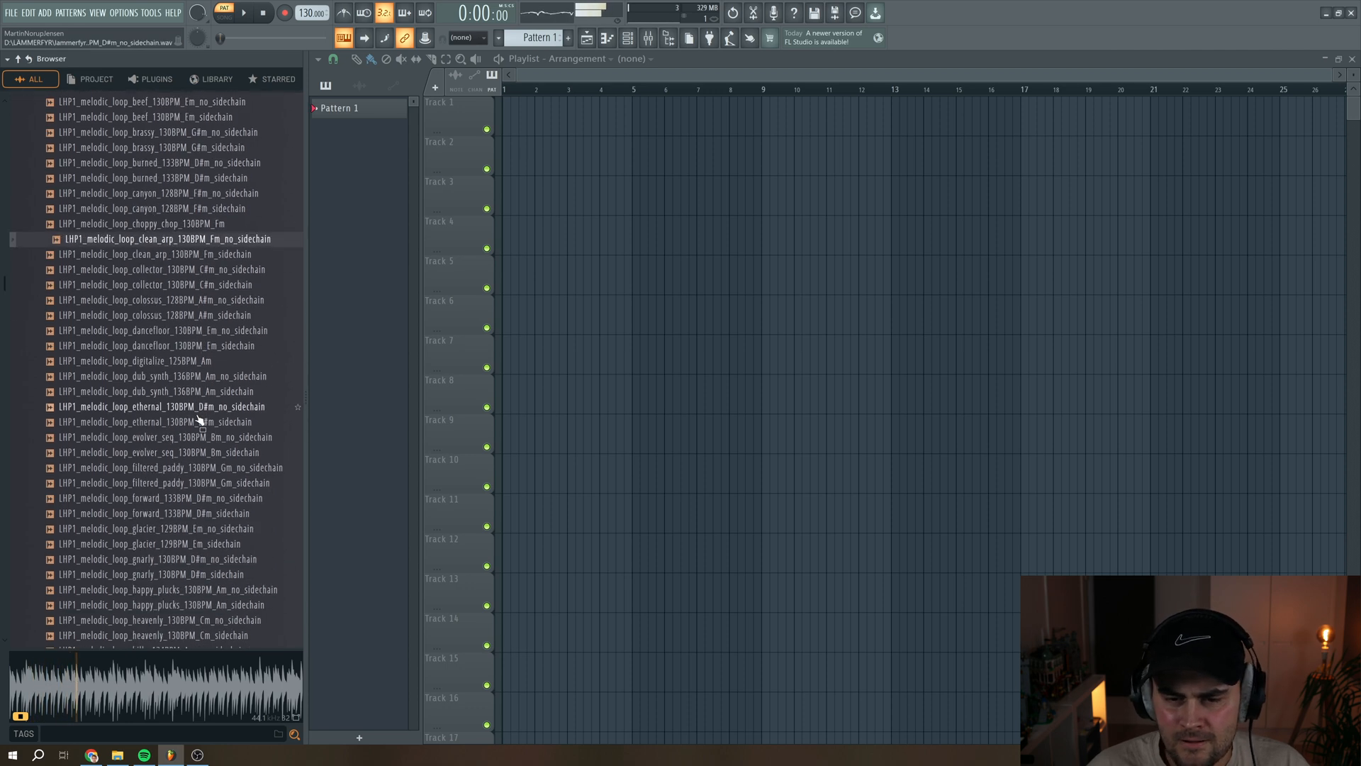
left_click(199, 333)
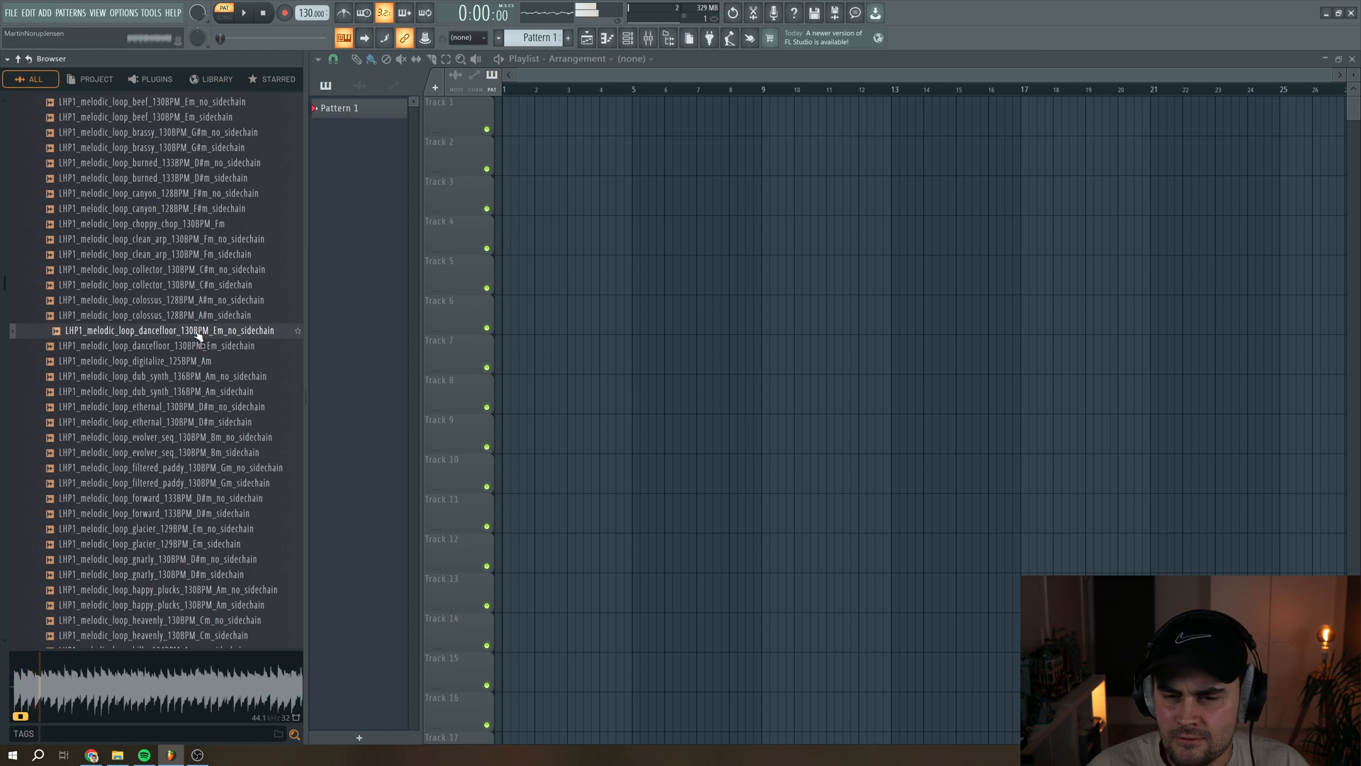
left_click(266, 15)
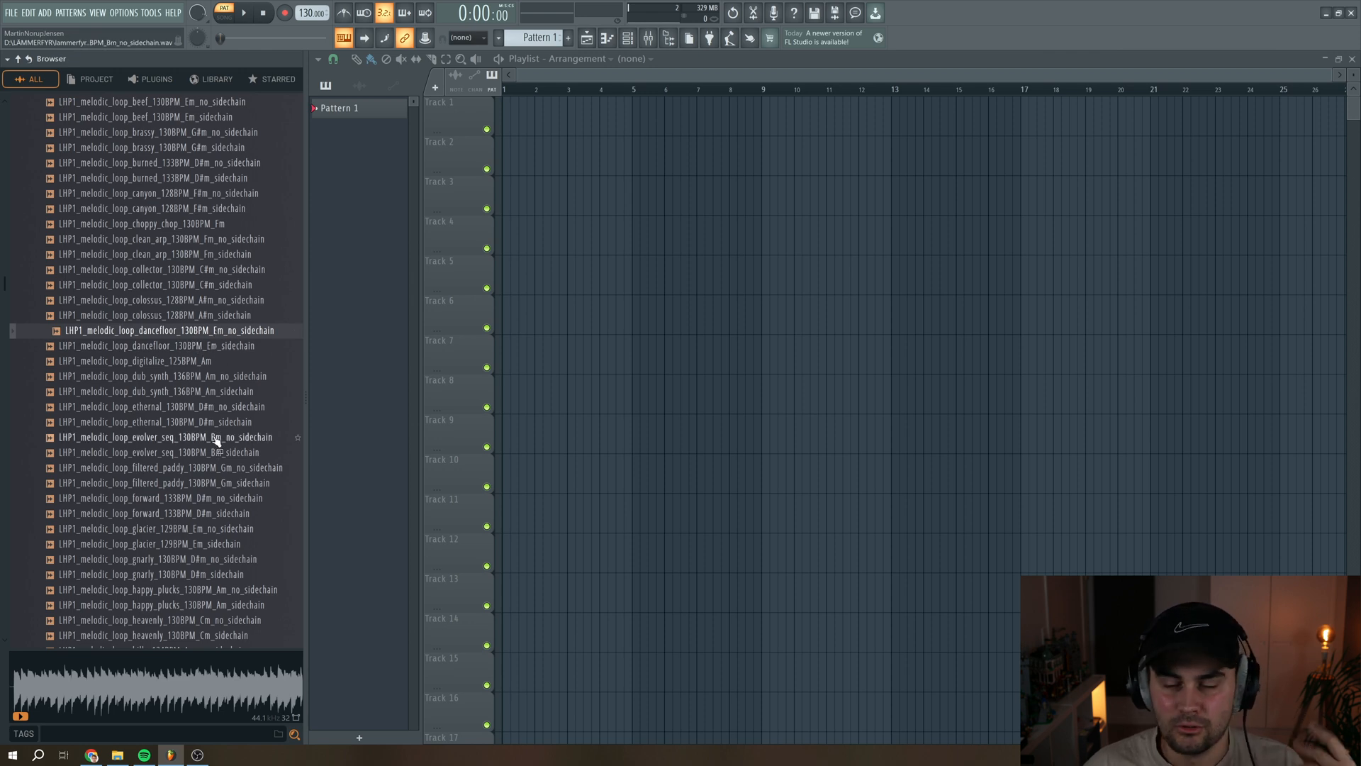
Preview the no-sidechain gnarly 130BPM D#m and hills 134BPM Am melodic loops.
scroll(209, 429, "down", 4)
left_click(174, 377)
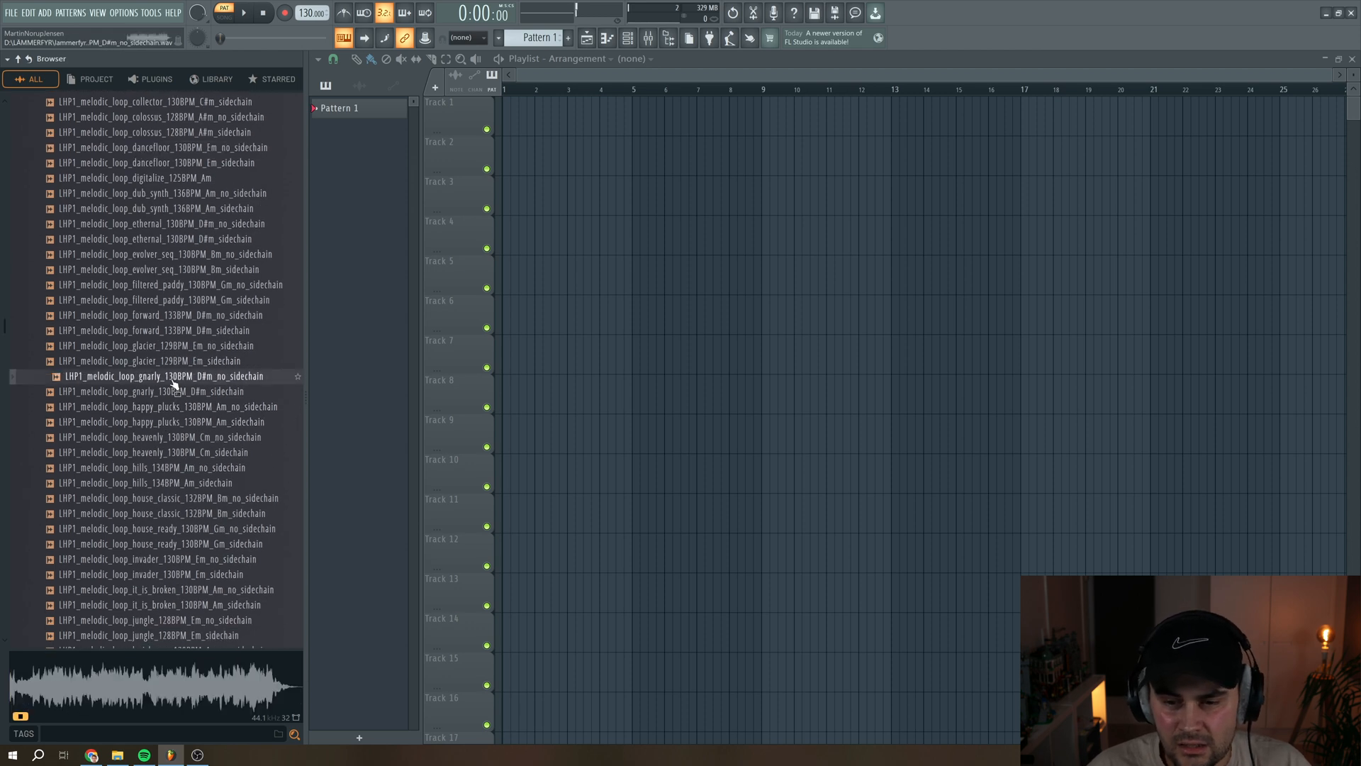
left_click(190, 469)
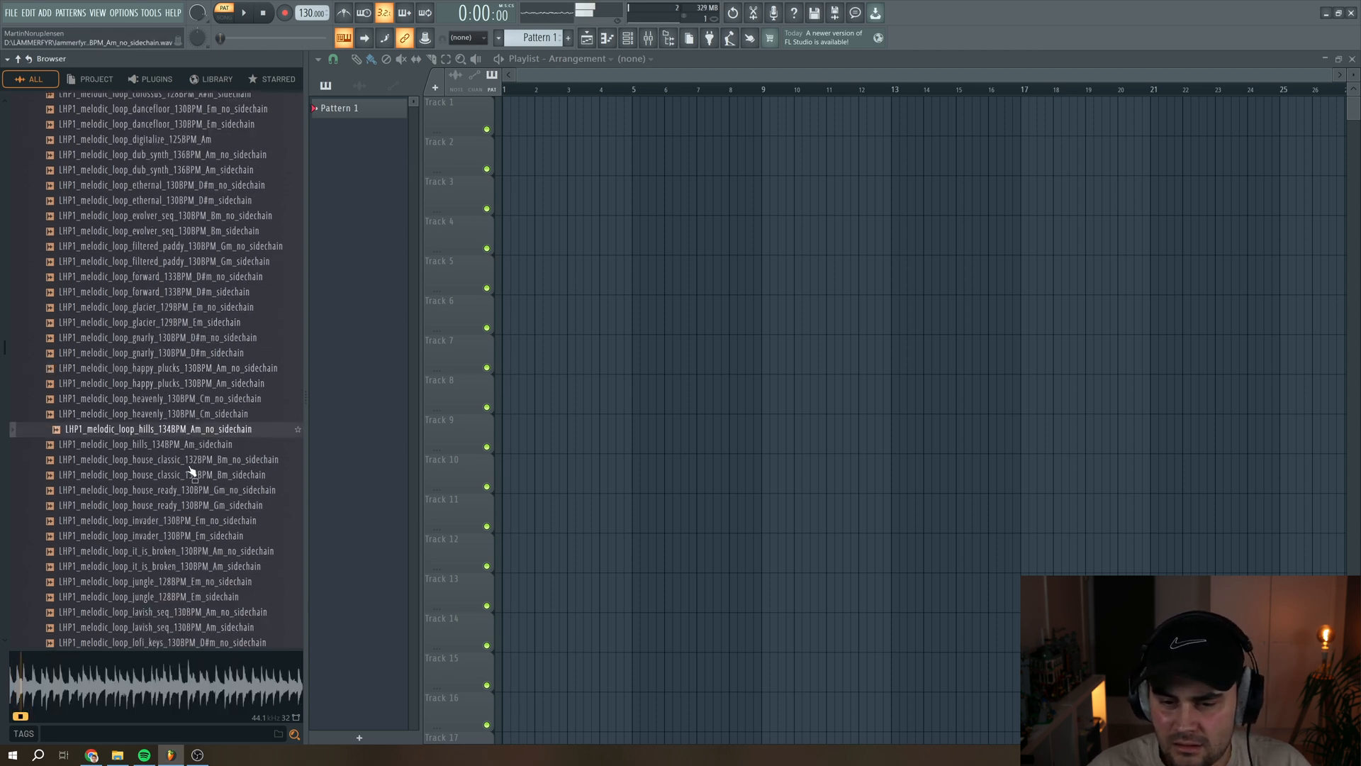
Preview the no-sidechain house_classic, house_ready and my_house melodic loops, and stop playback.
left_click(184, 409)
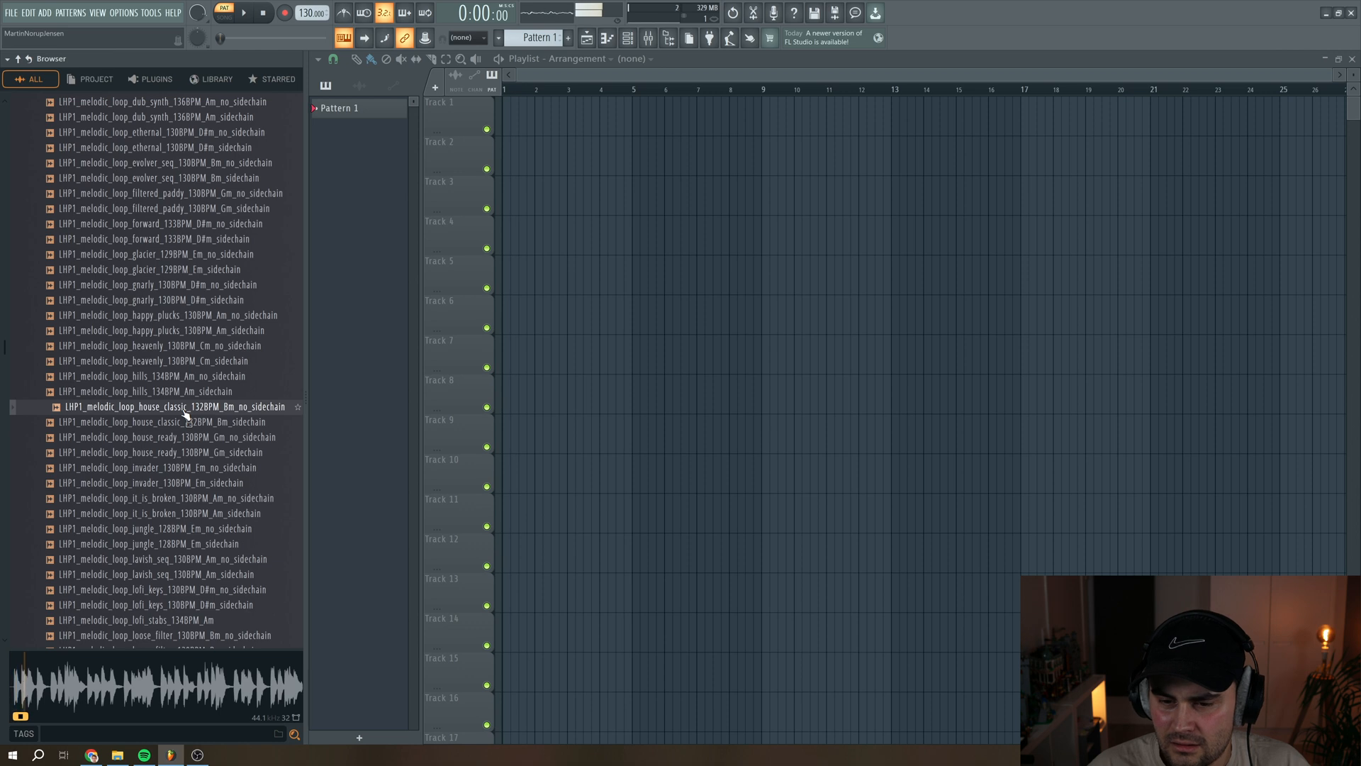
left_click(187, 439)
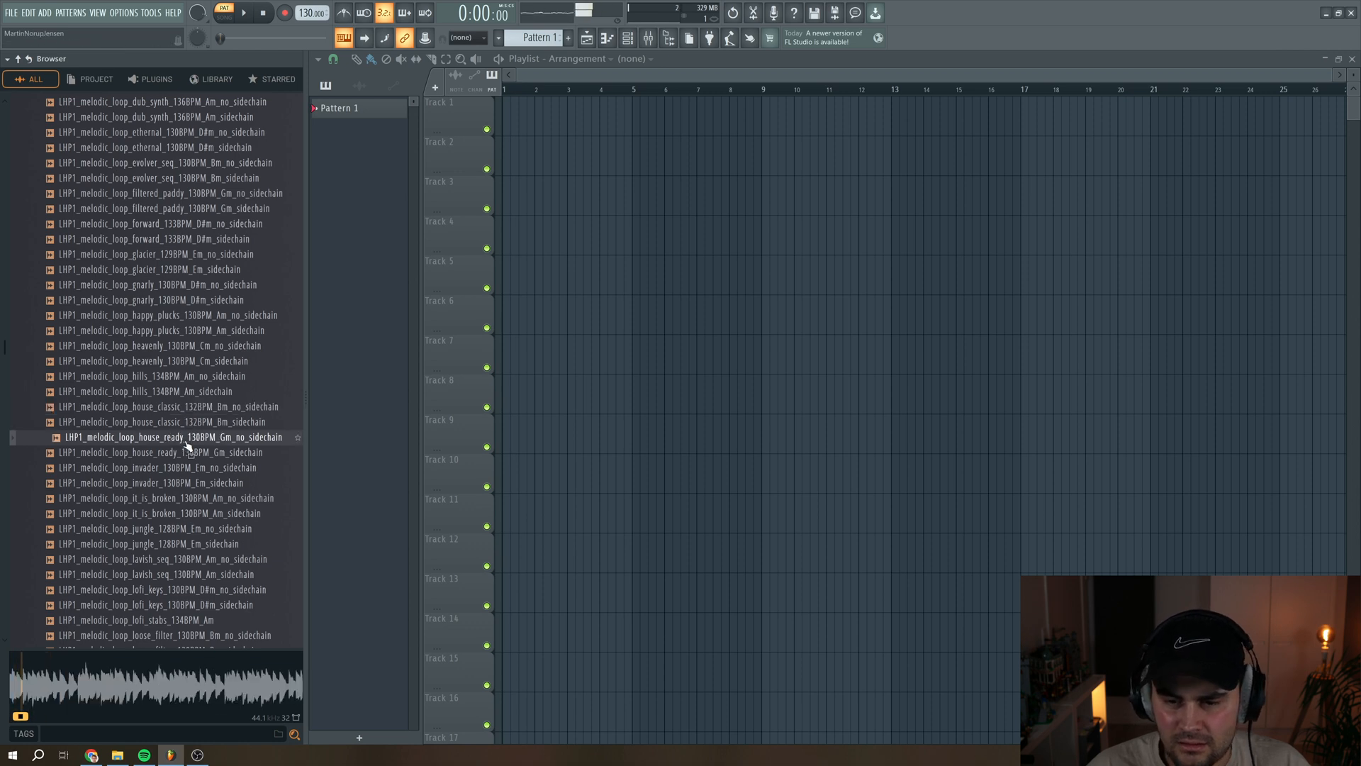
scroll(187, 445, "down", 6)
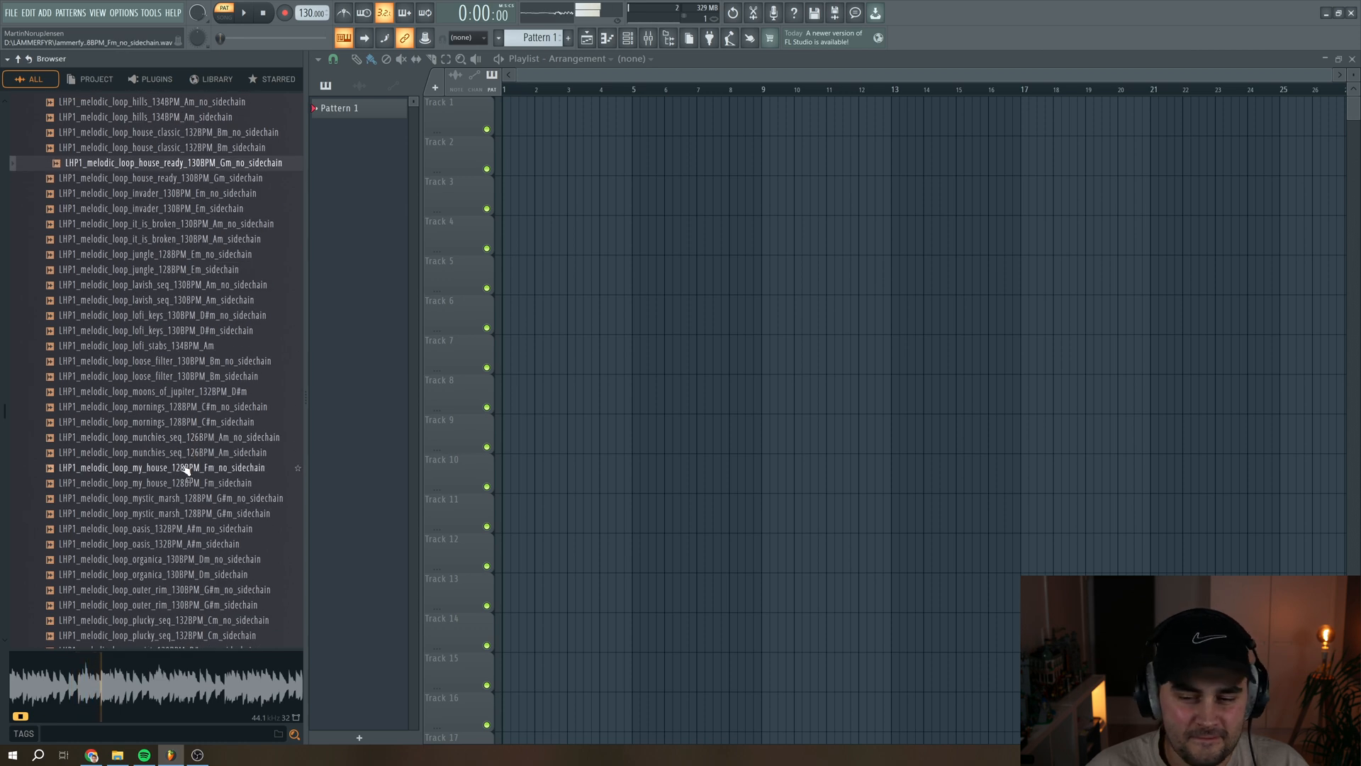
left_click(185, 468)
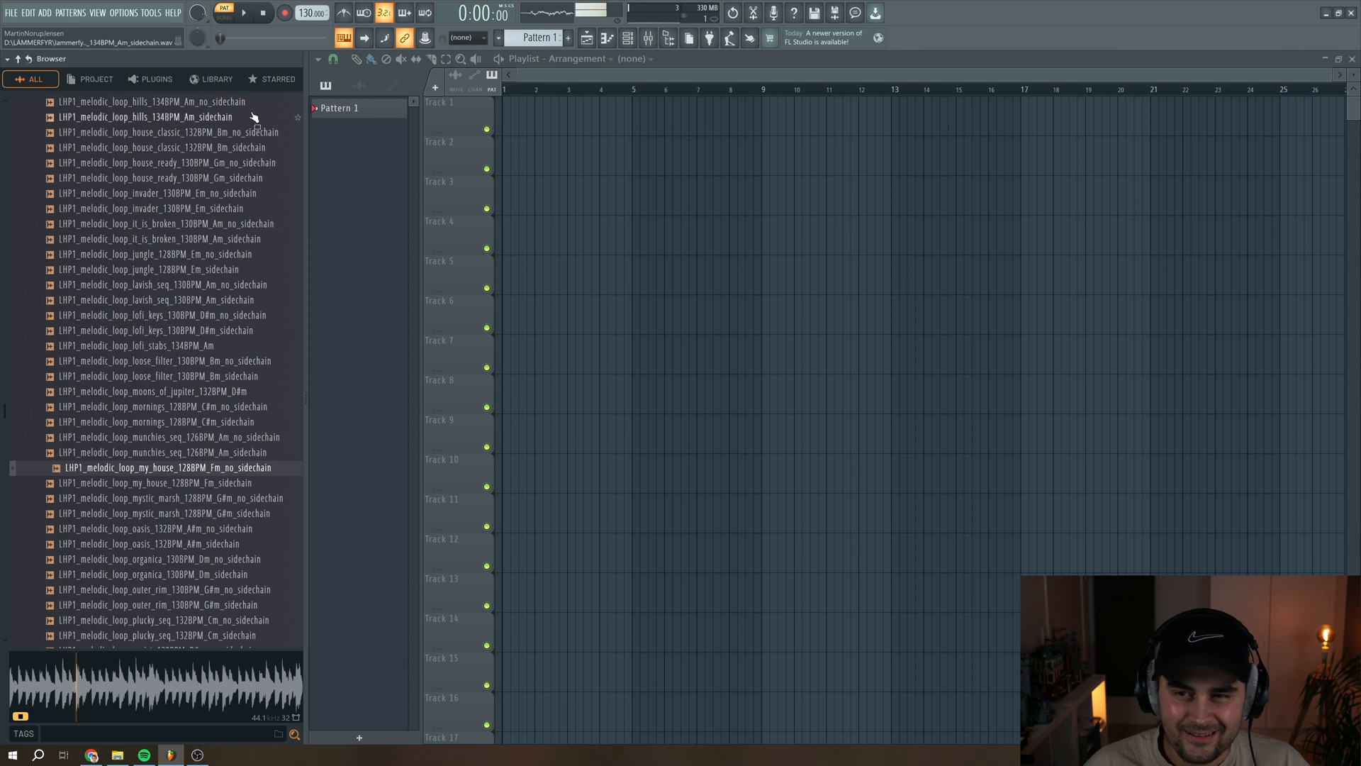
left_click(262, 15)
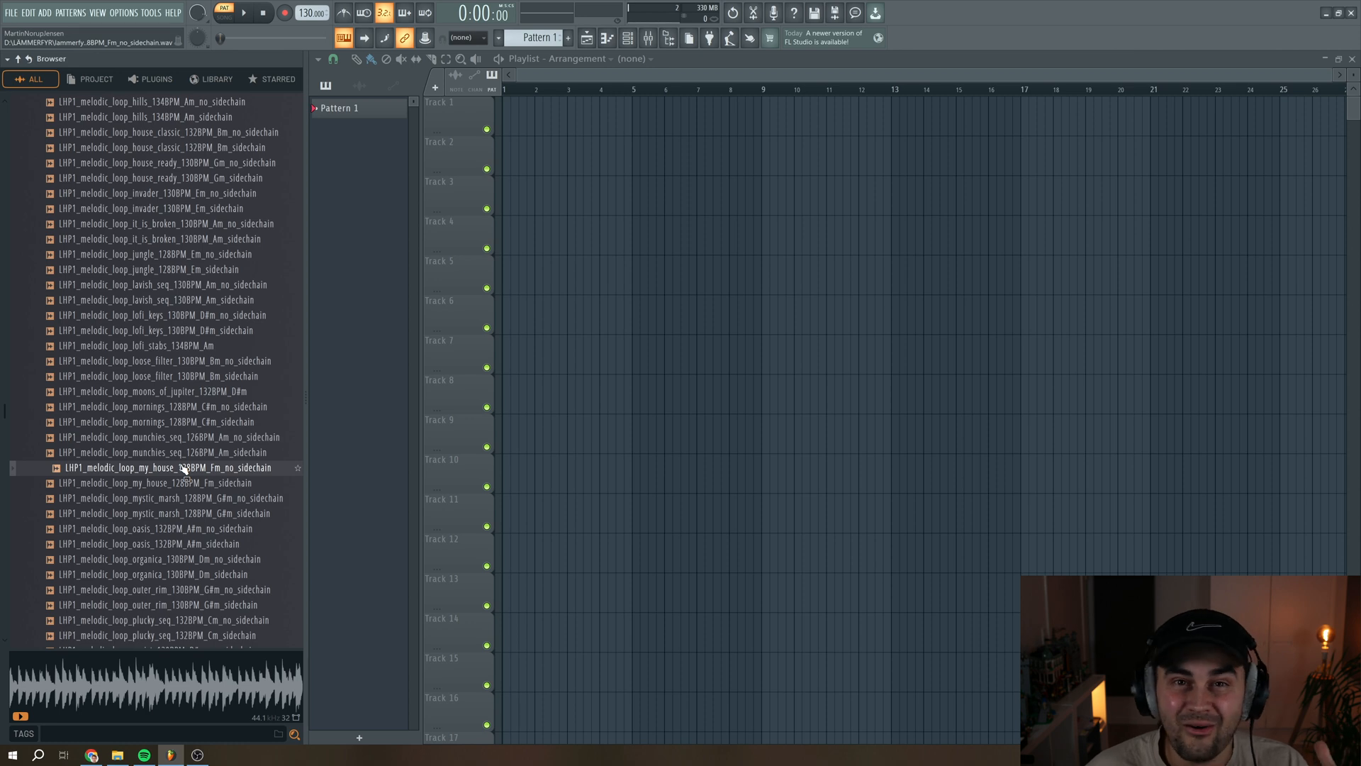
Preview the no-sidechain reduced_lofi, shady and sicko melodic loops, stopping playback at the end.
scroll(188, 480, "down", 6)
left_click(162, 409)
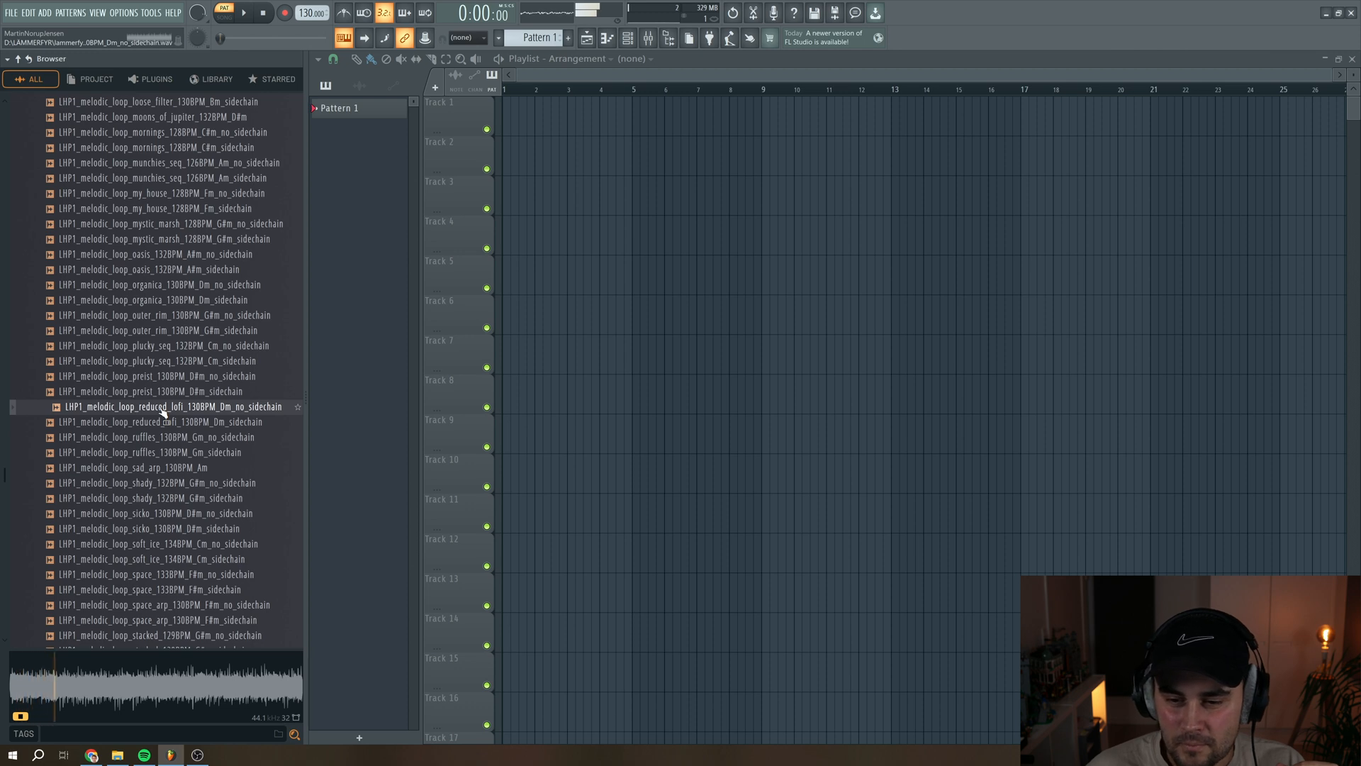
left_click(268, 15)
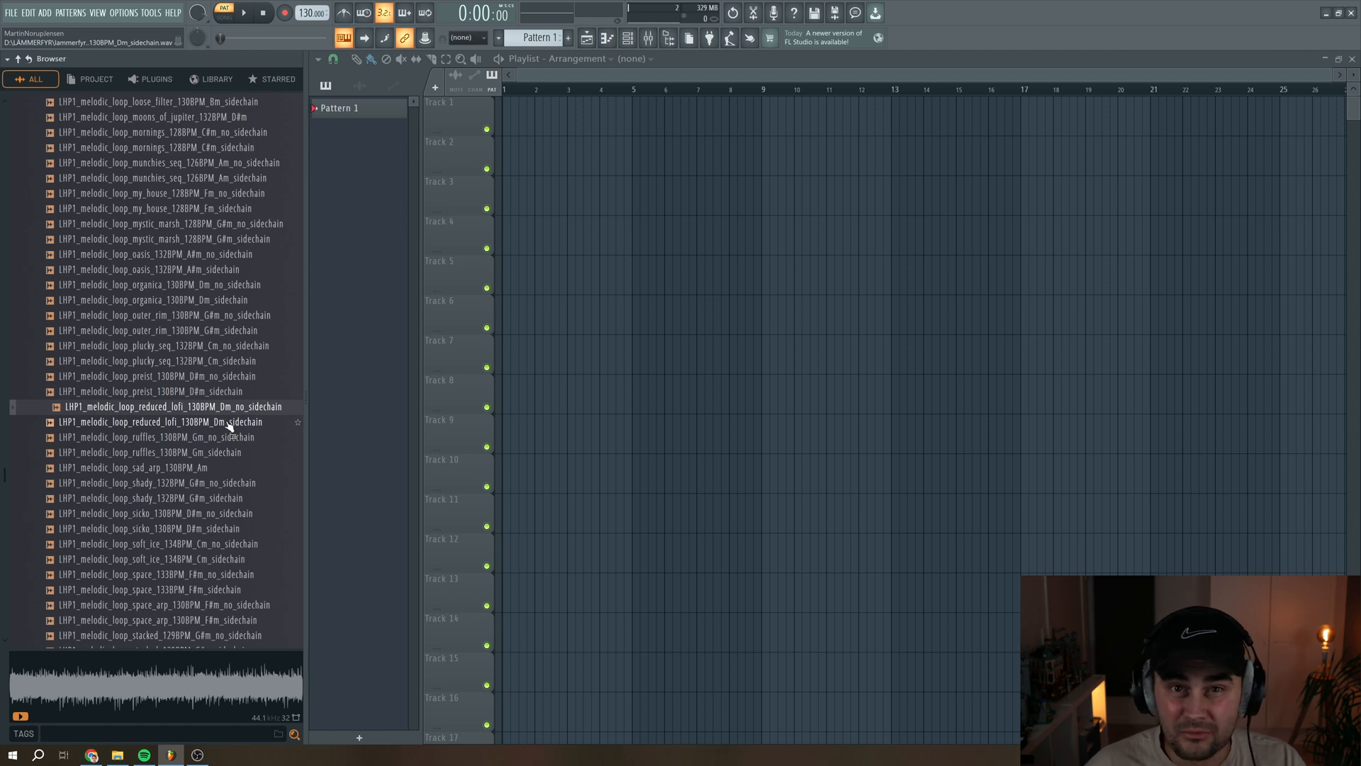
left_click(194, 487)
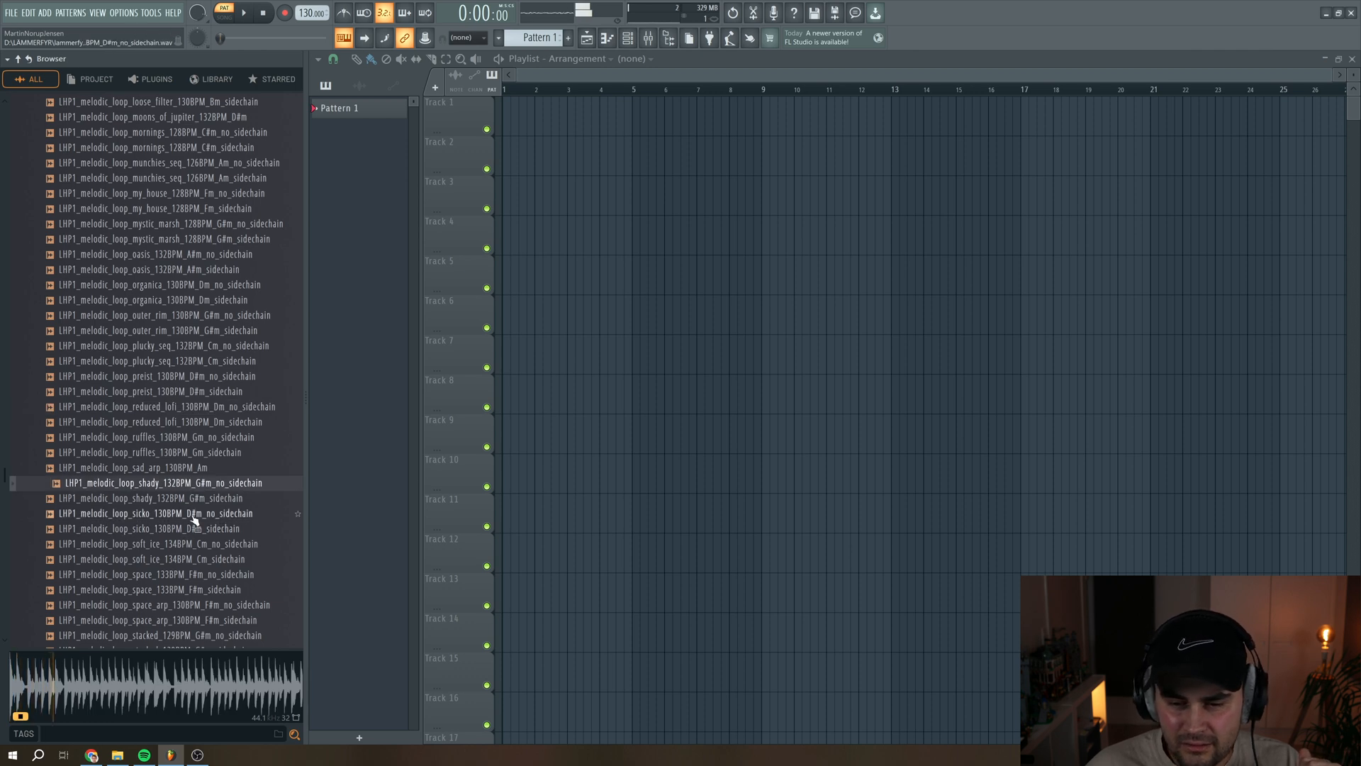
left_click(194, 515)
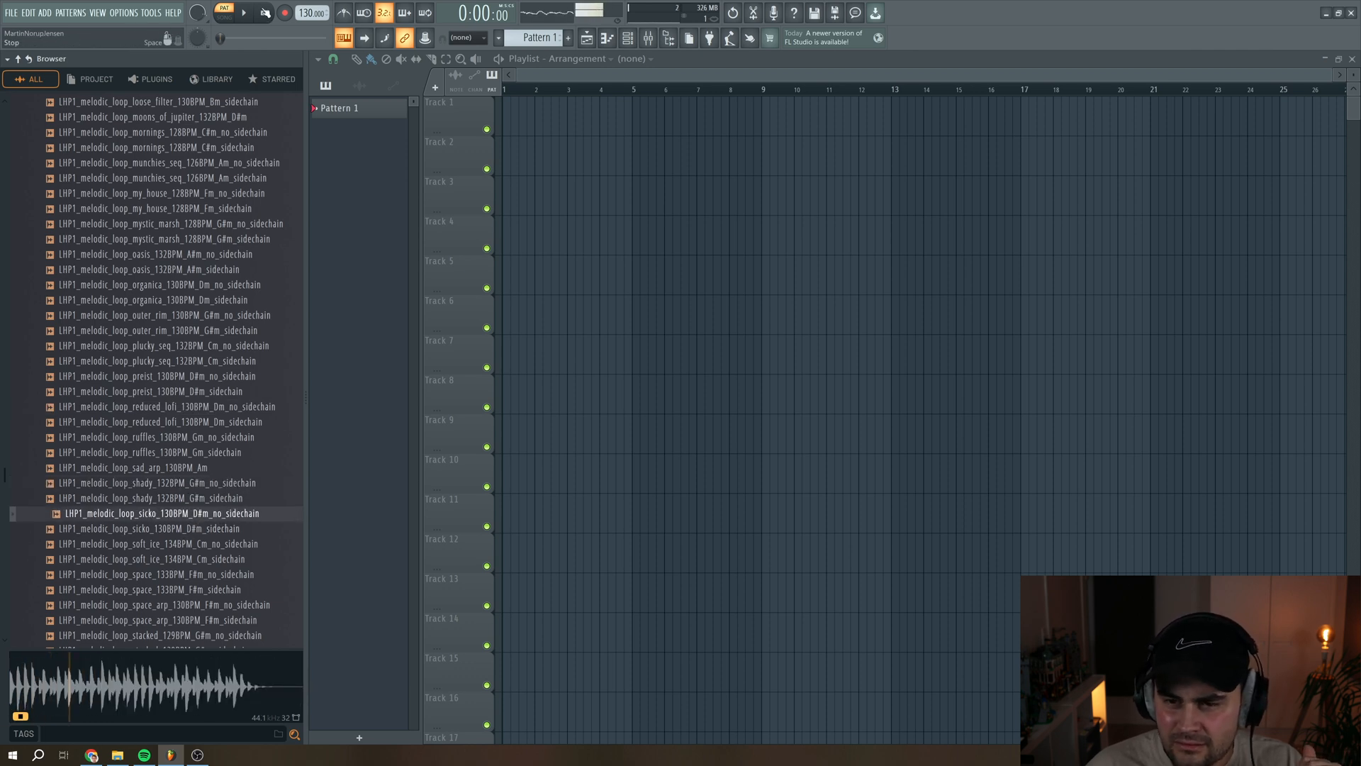
left_click(266, 14)
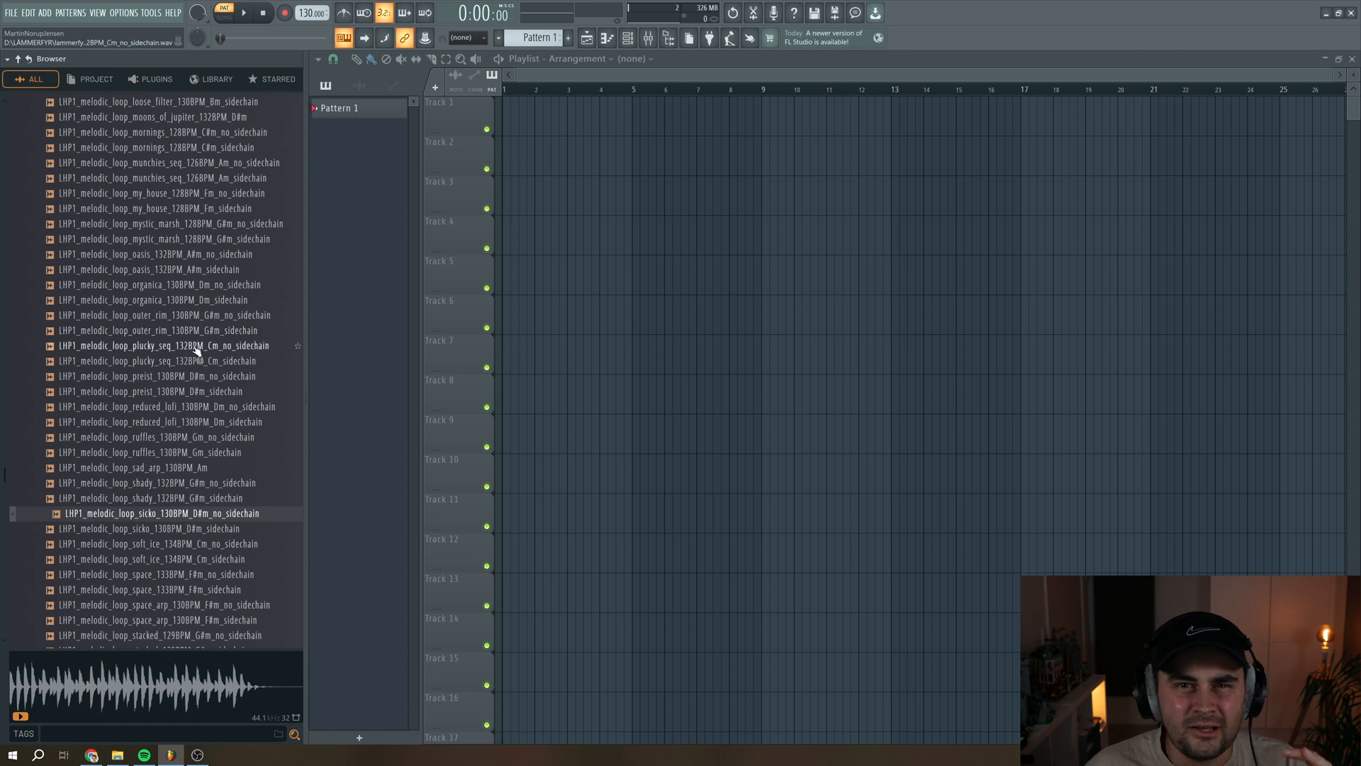
Preview the no-sidechain space 133BPM F#m and space_arp 130BPM F#m melodic loops.
scroll(208, 312, "up", 3)
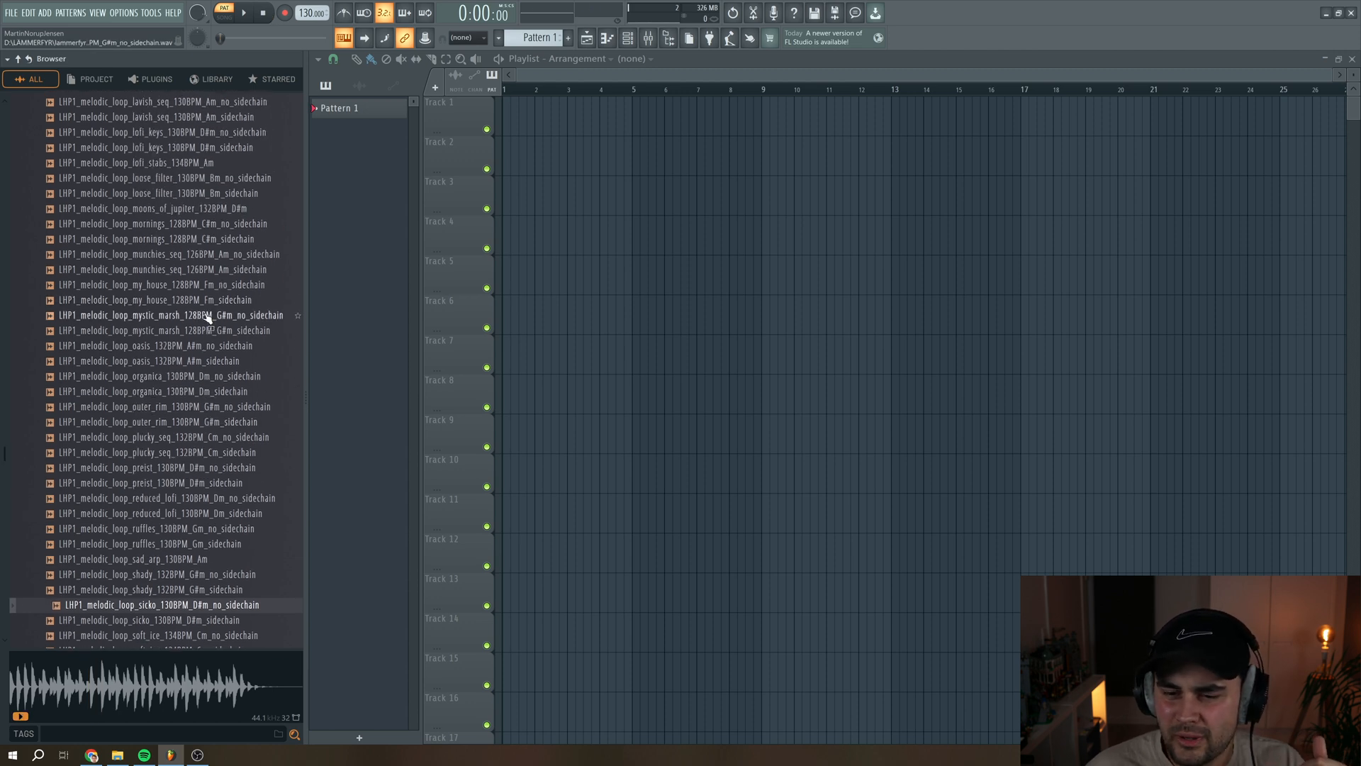
scroll(209, 319, "down", 6)
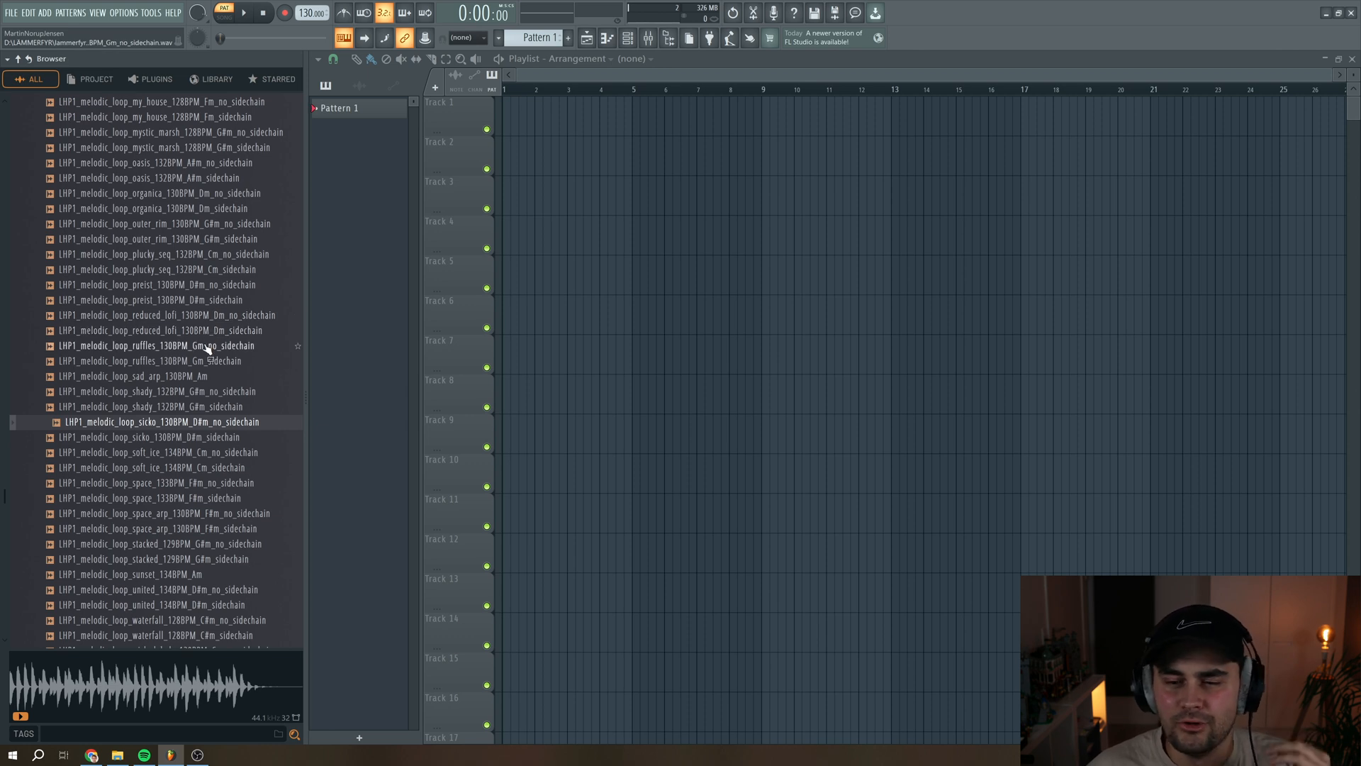
left_click(183, 486)
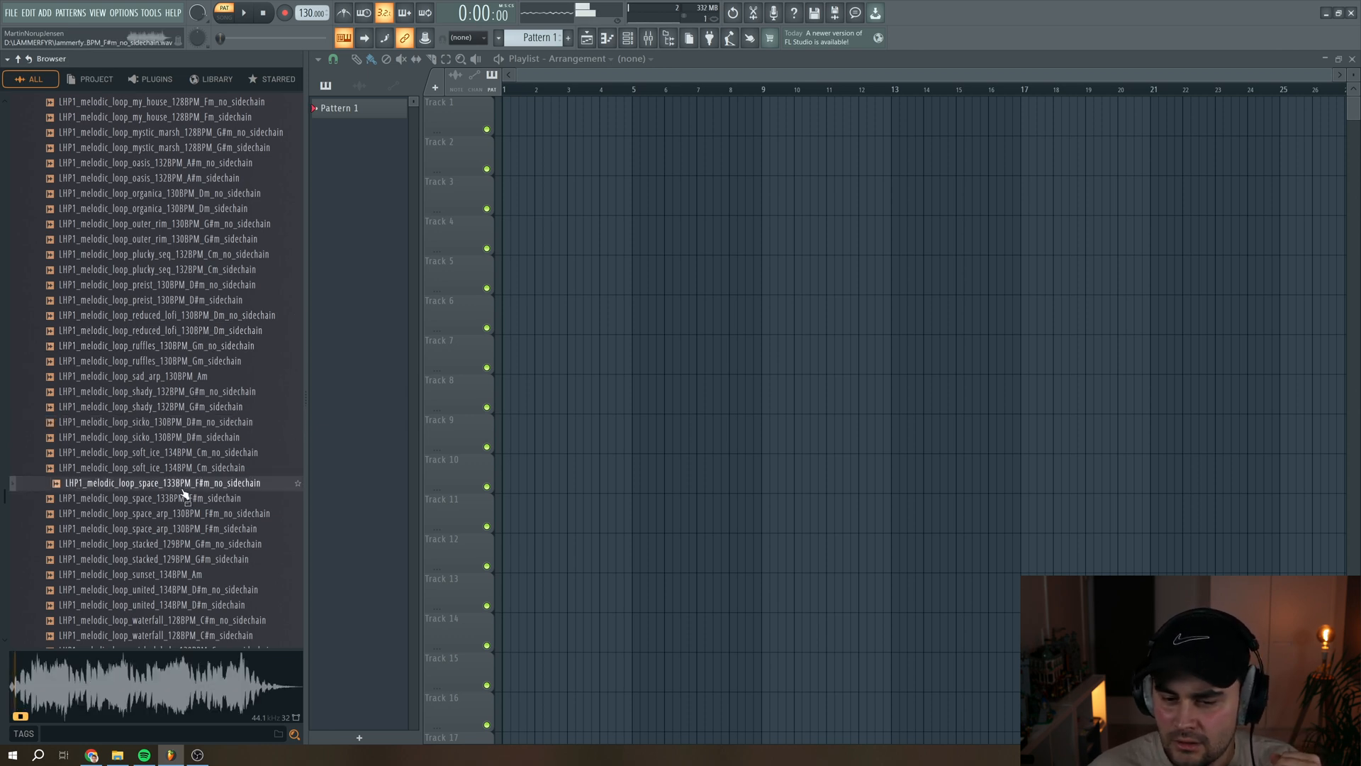
left_click(184, 513)
scroll(188, 517, "down", 5)
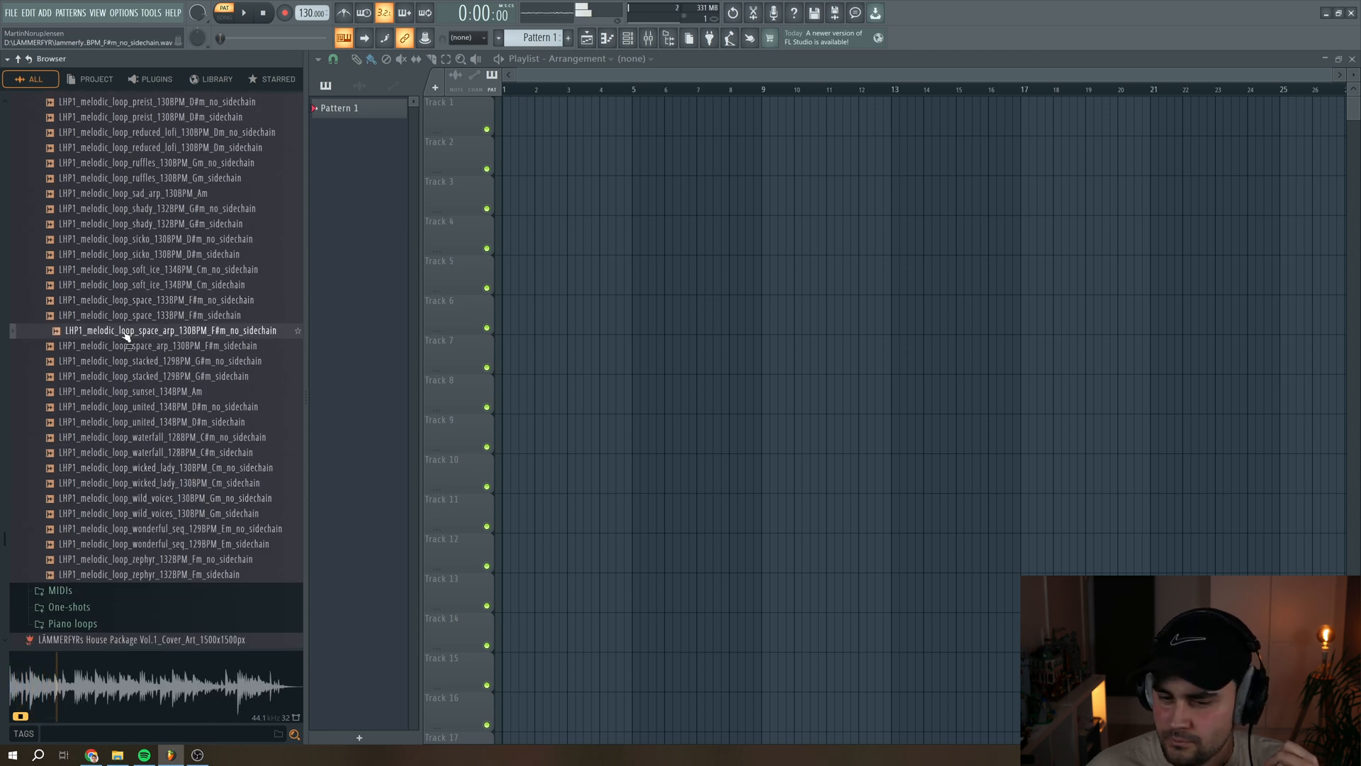
Switch from Melodic loops to the MIDIs folder to browse its files, and open the One-shots folder.
scroll(176, 279, "up", 20)
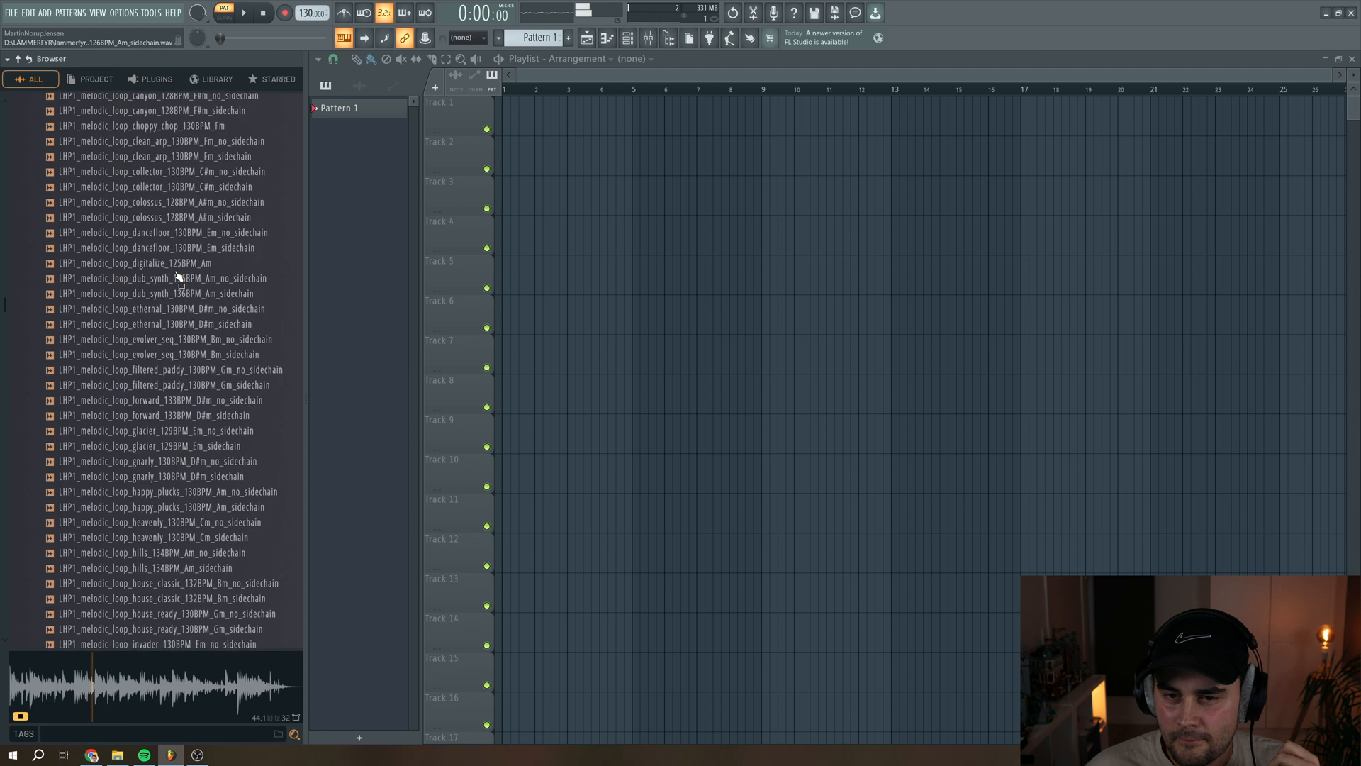
left_click(167, 395)
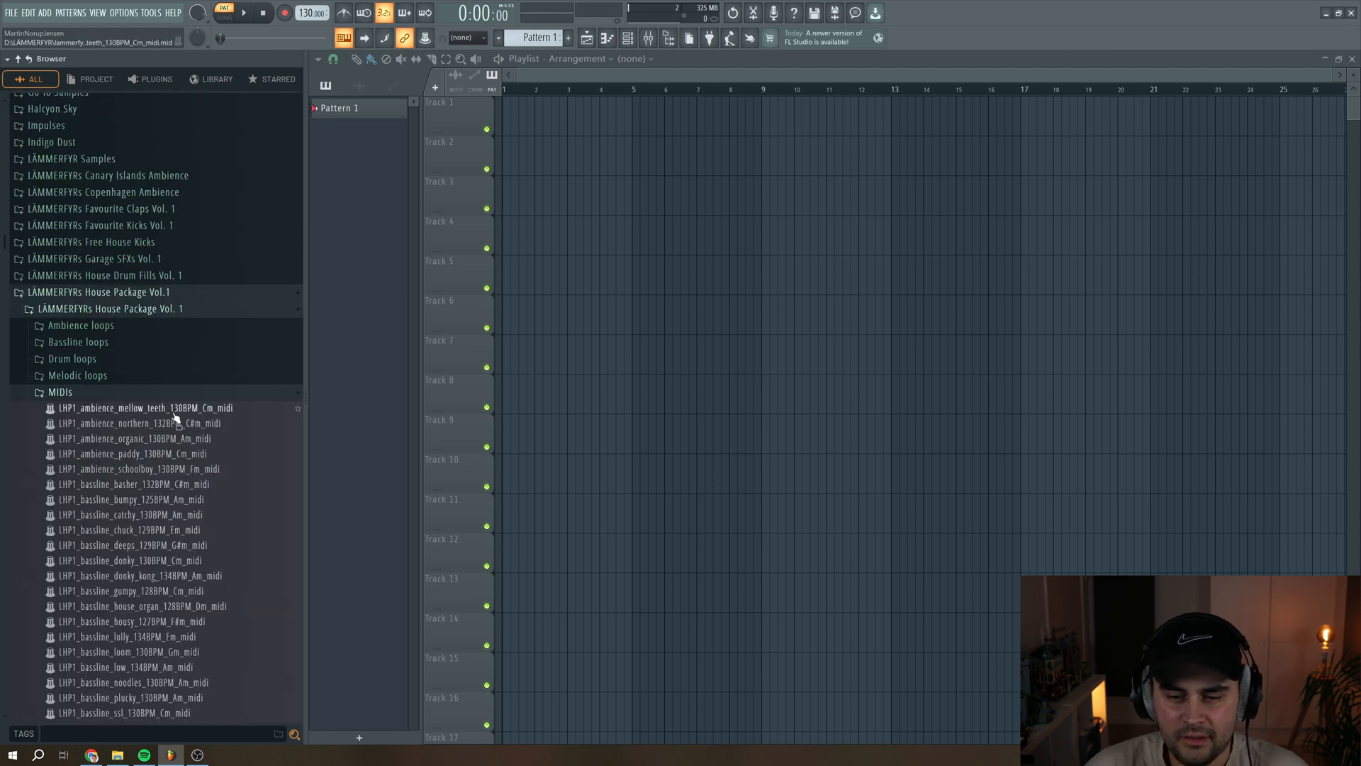
scroll(173, 424, "down", 3)
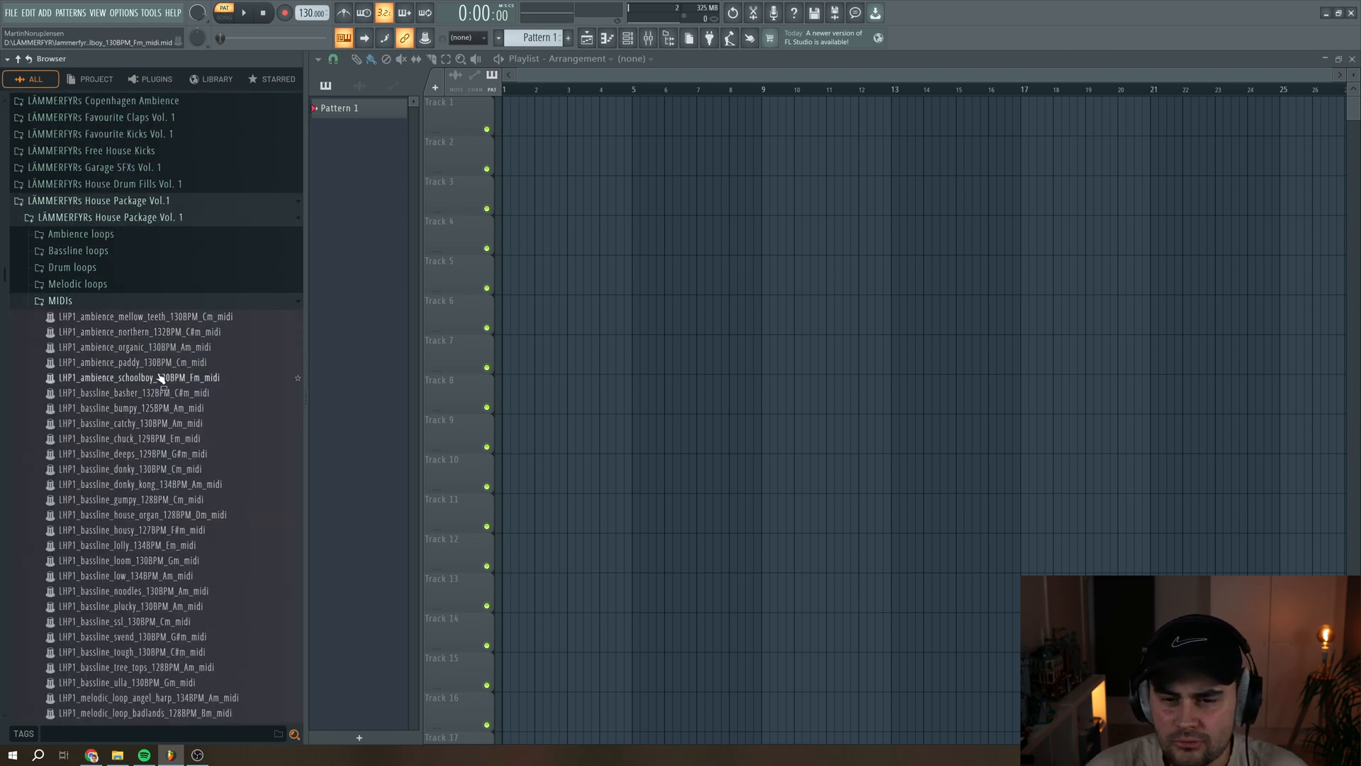
scroll(102, 513, "down", 8)
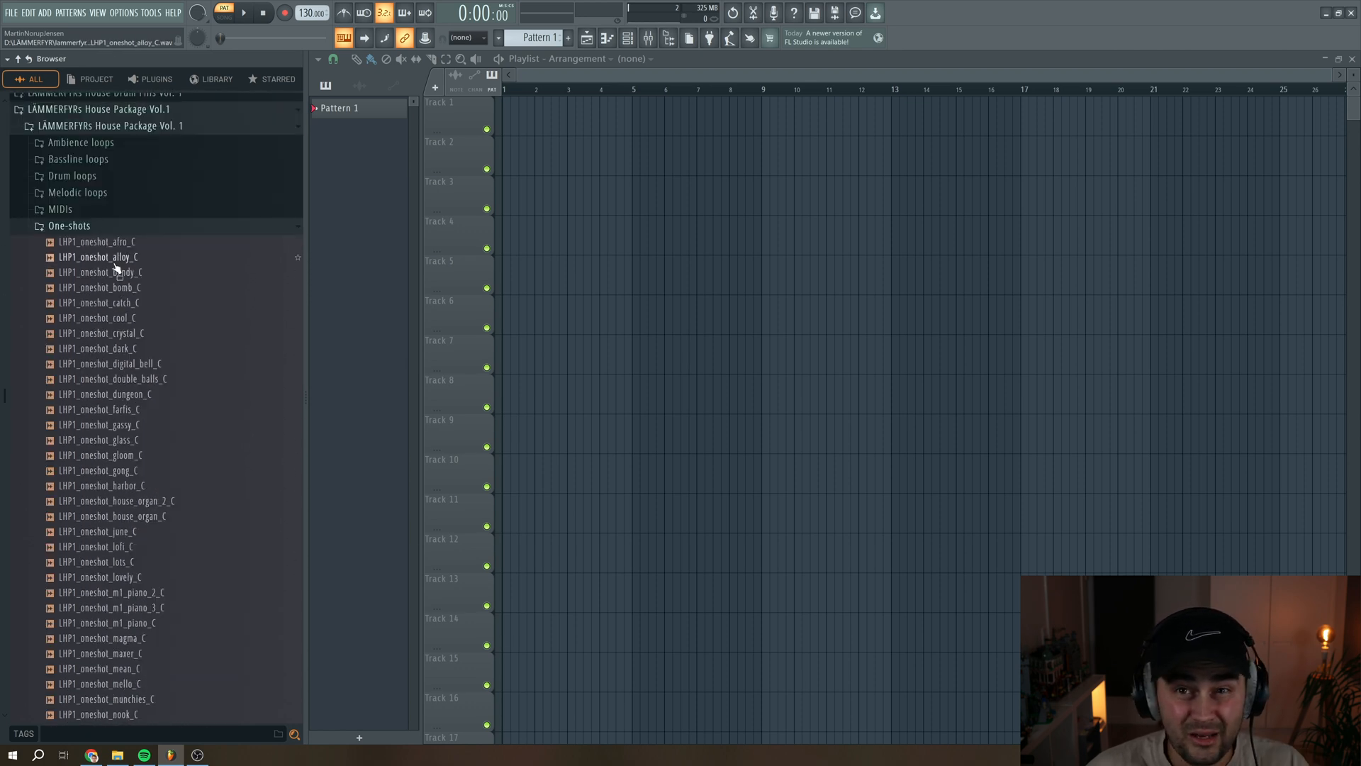
Preview a run of one-shots between alloy and harbor, including bendy, catch, crystal, dungeon, gassy, gloom and gong.
left_click(124, 260)
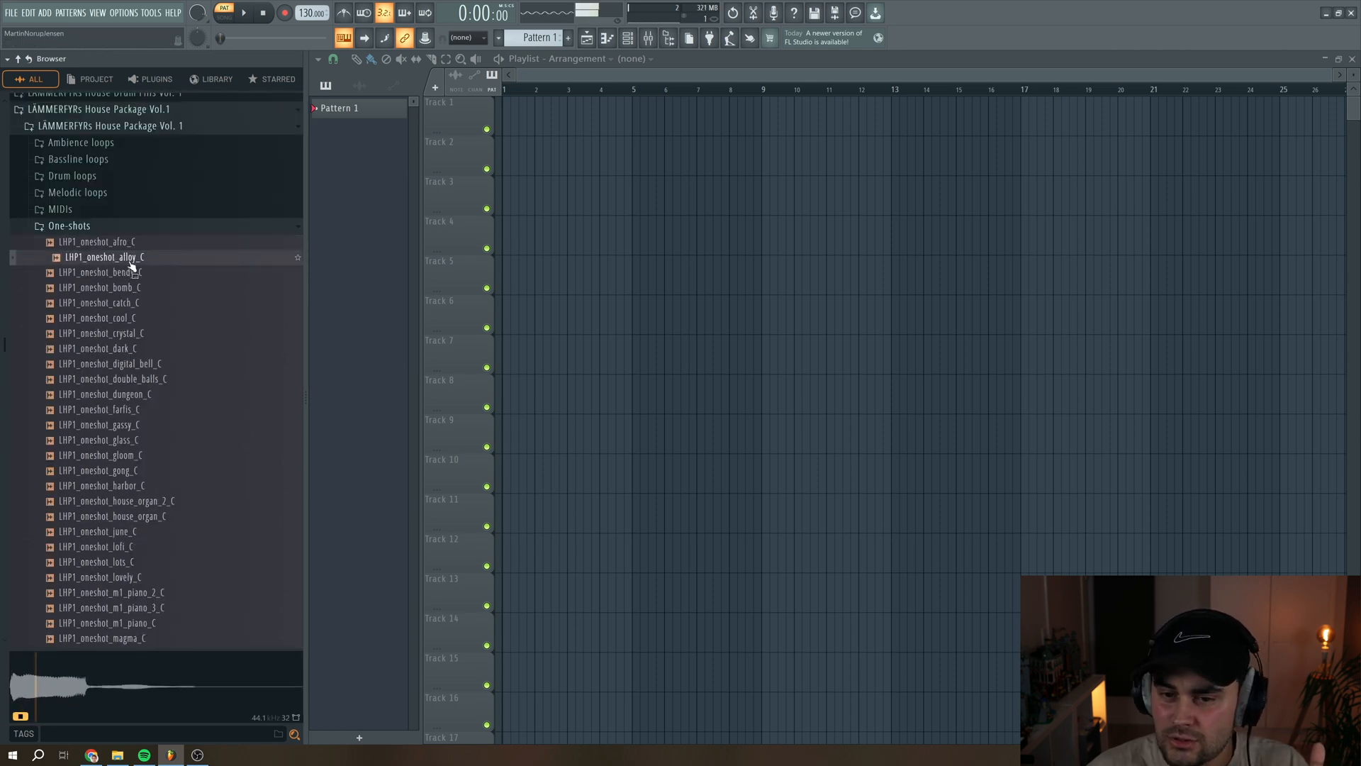
left_click(135, 274)
left_click(134, 304)
left_click(135, 335)
left_click(136, 395)
left_click(137, 410)
left_click(136, 440)
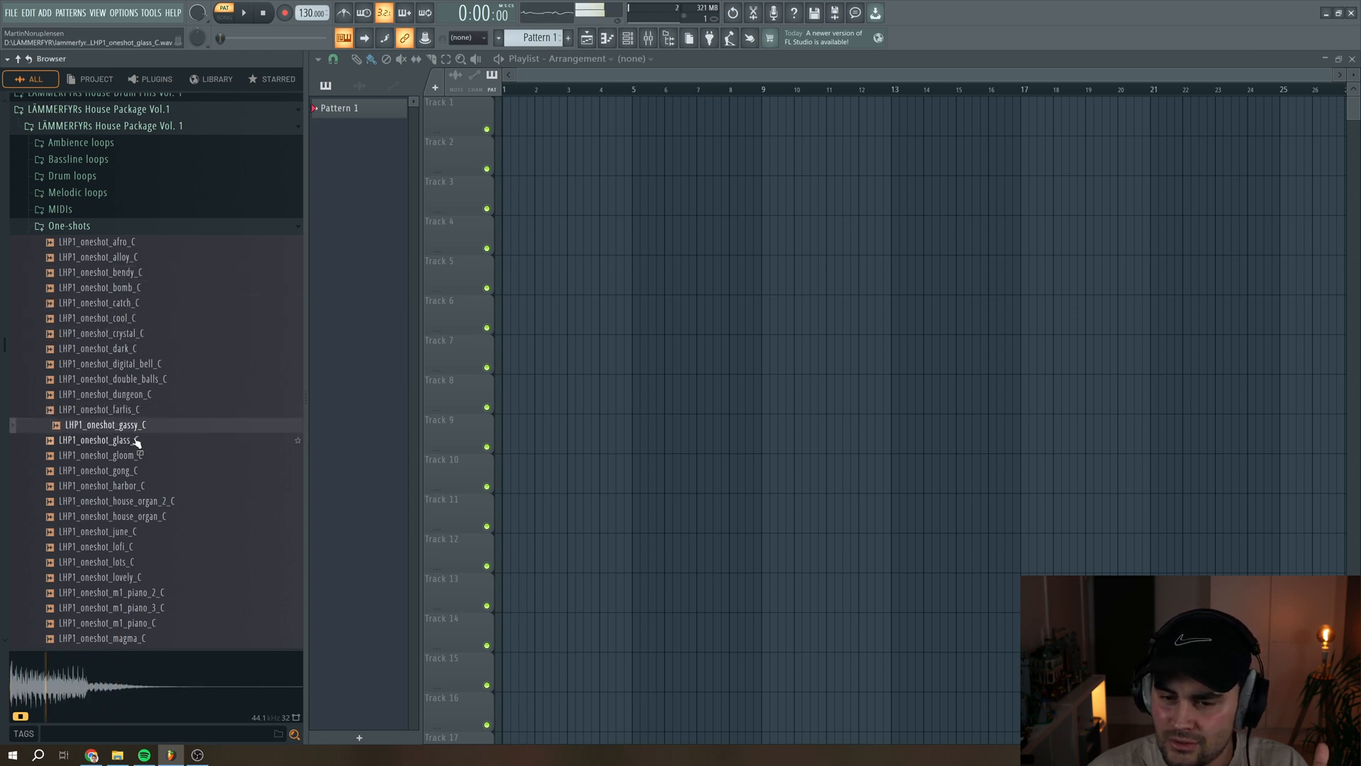
left_click(134, 457)
left_click(136, 472)
left_click(137, 487)
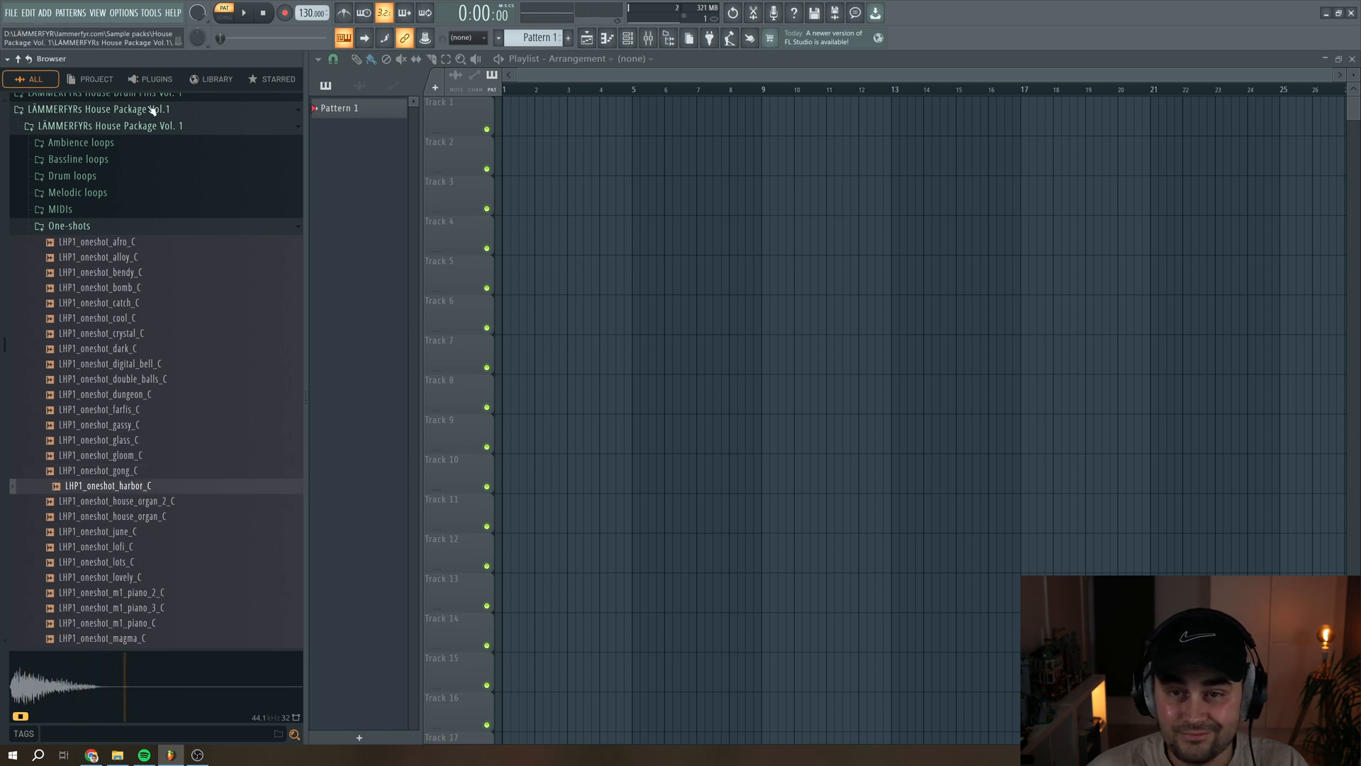
Switch from One-shots to Piano loops, preview the no-sidechain cute_celeste and eros loops, and stop playback.
left_click(105, 227)
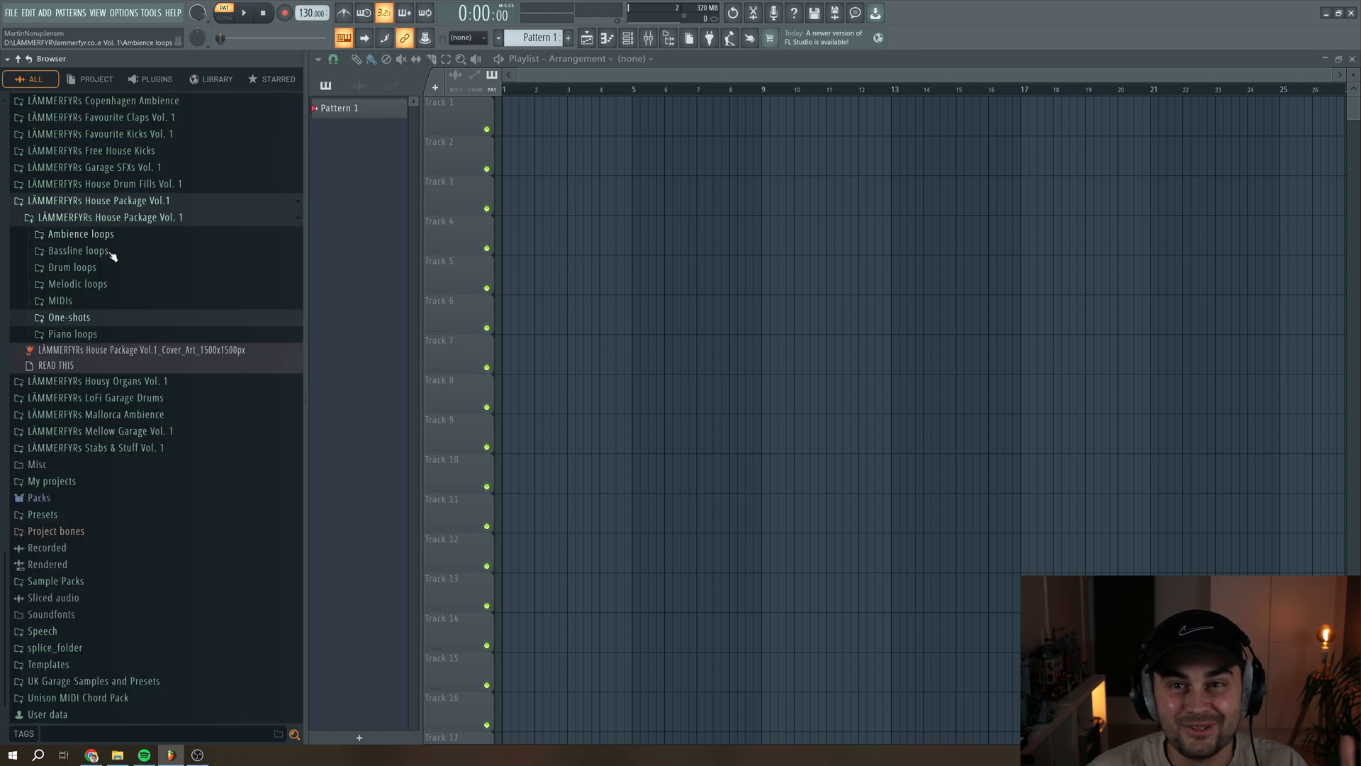
left_click(96, 335)
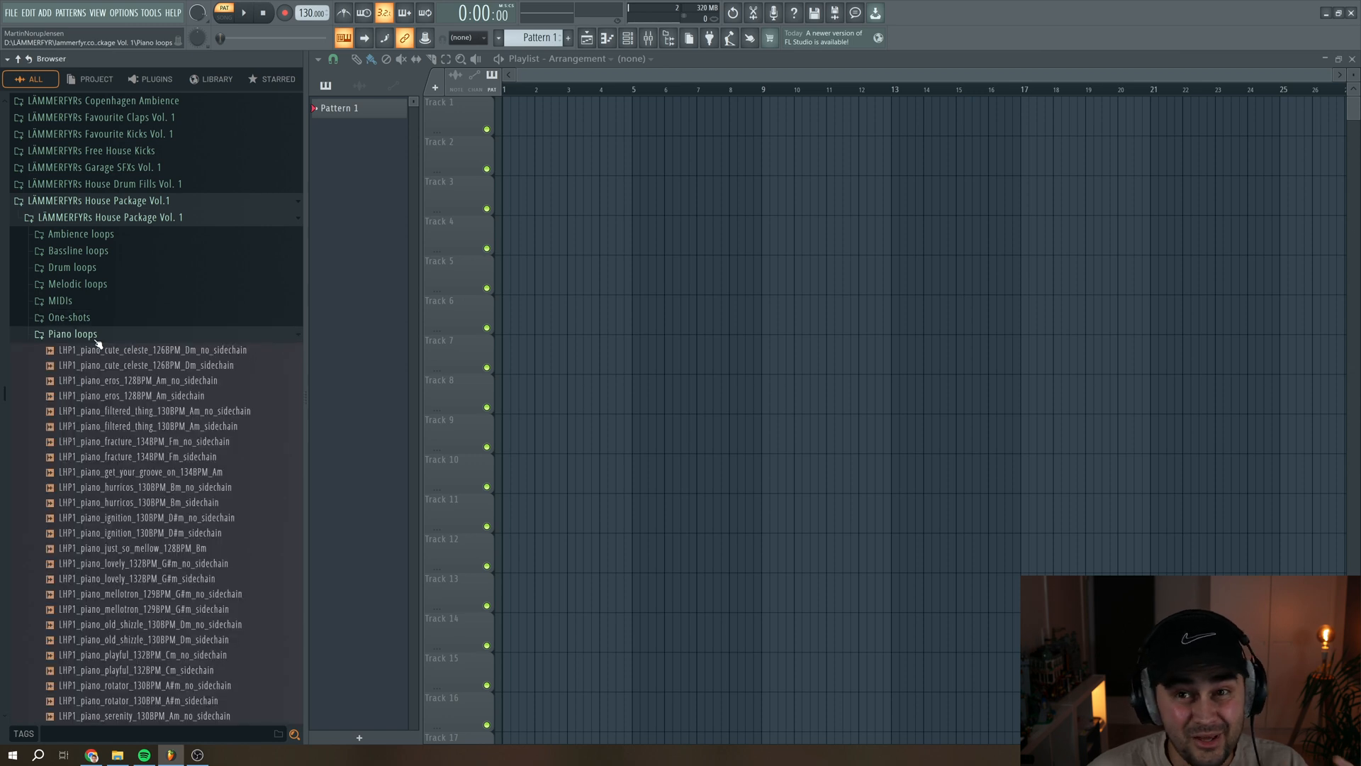
left_click(164, 354)
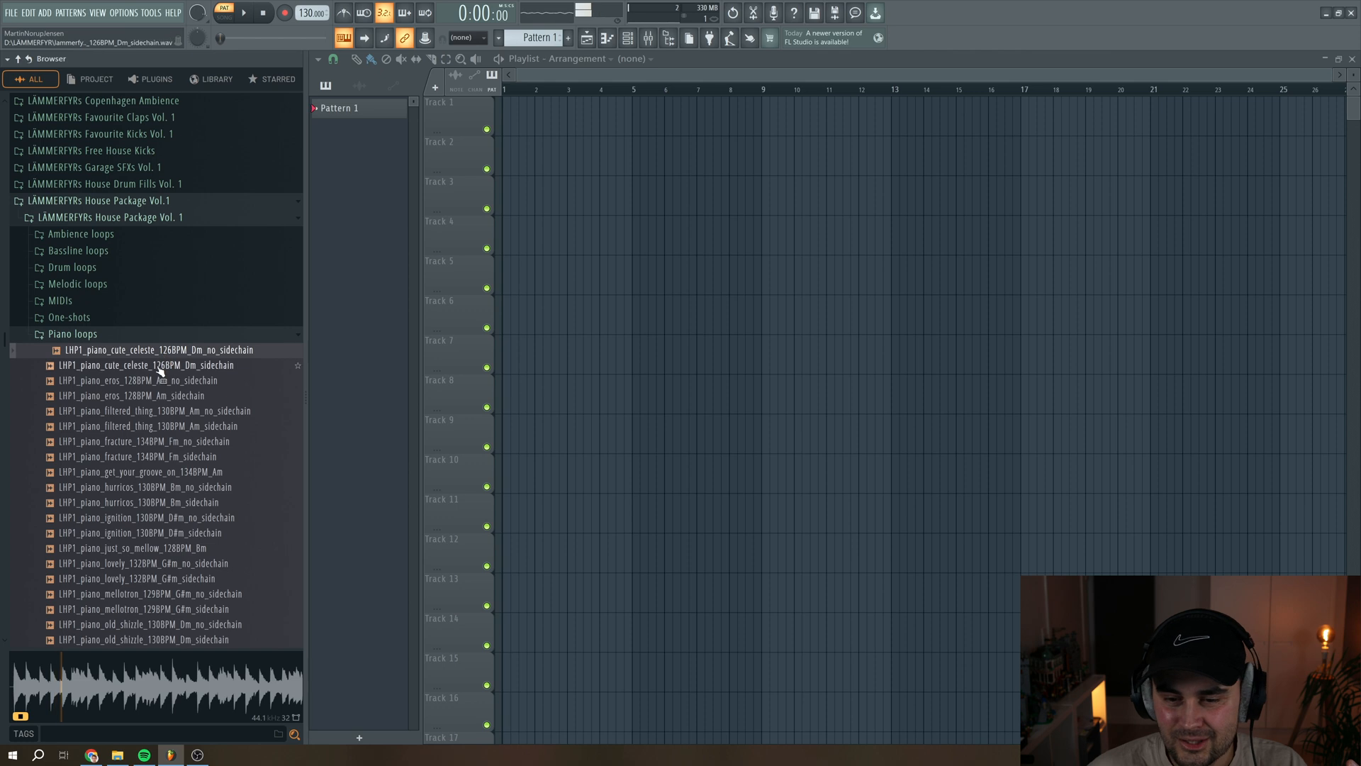
left_click(155, 381)
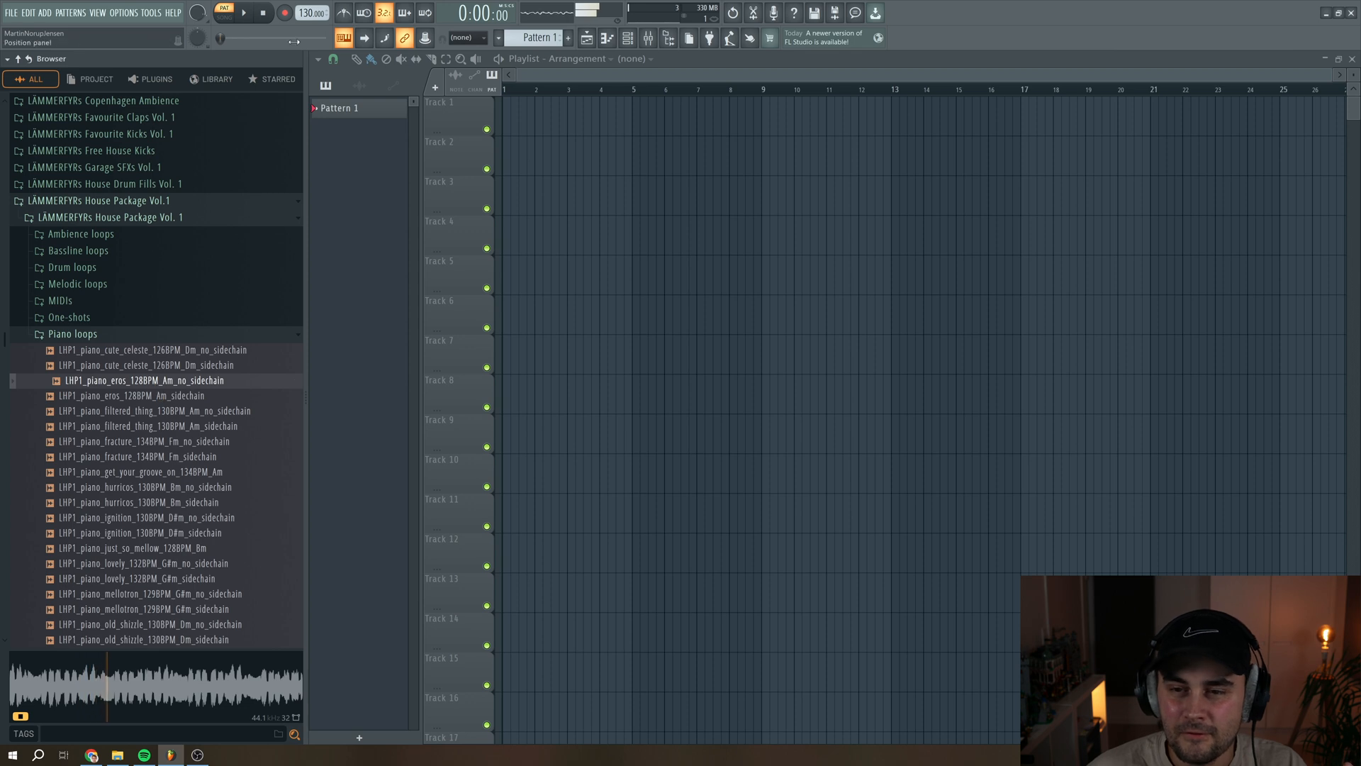
left_click(272, 14)
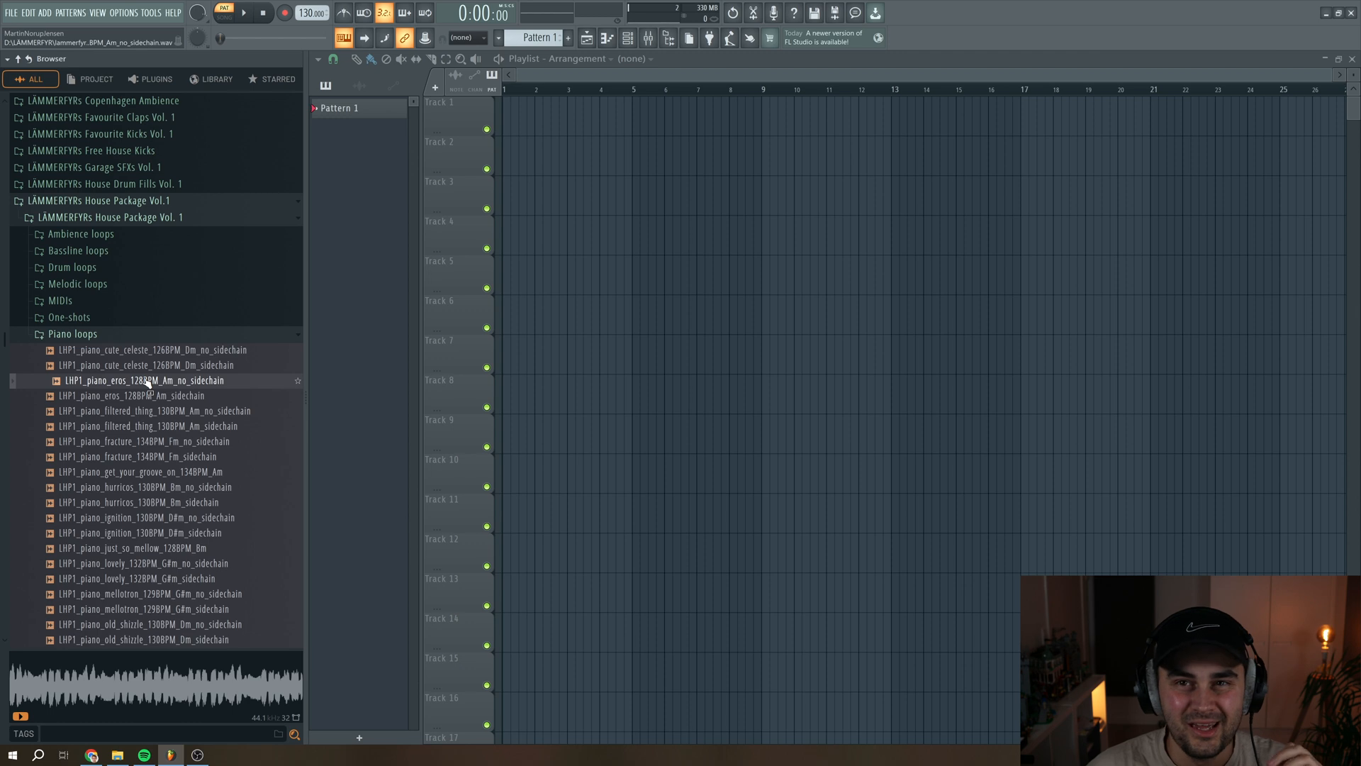
Preview the no-sidechain filtered_thing, fracture and hurricos piano loops.
left_click(148, 412)
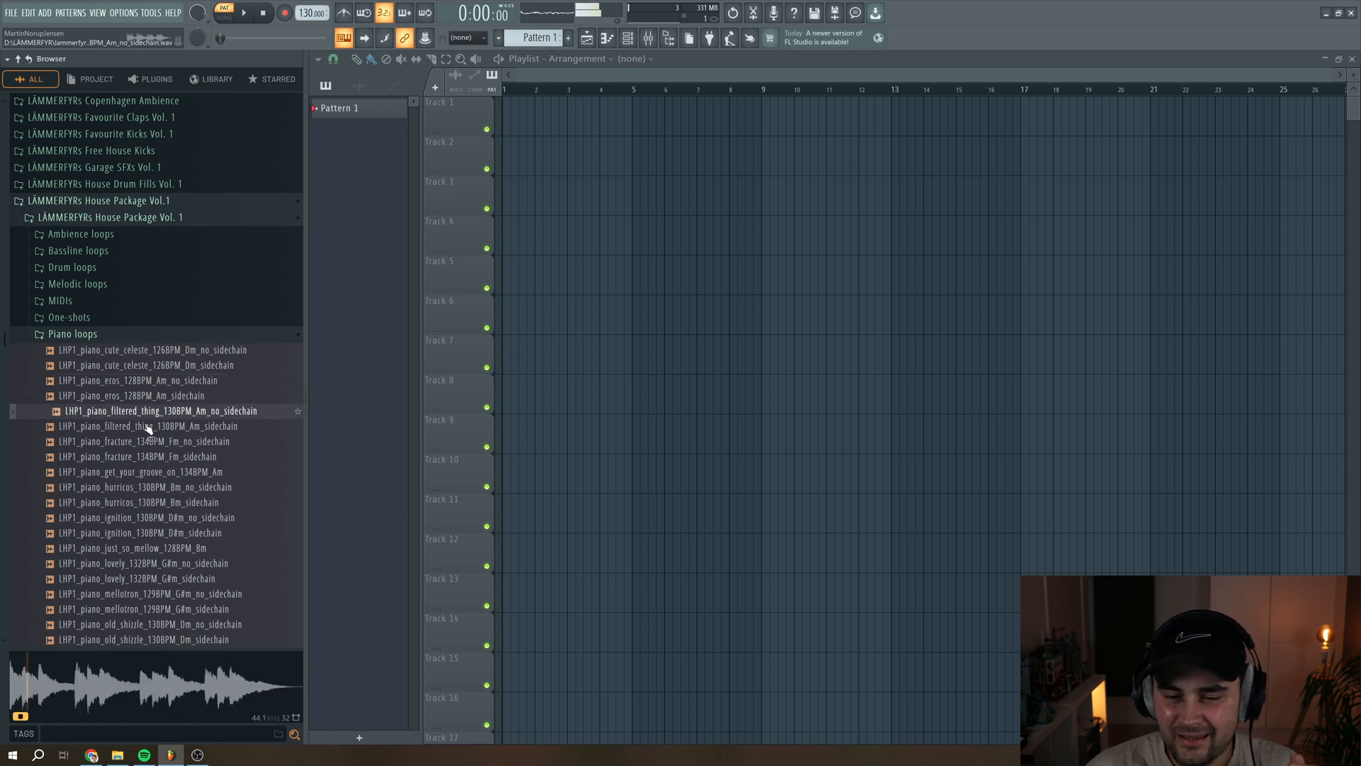
left_click(148, 441)
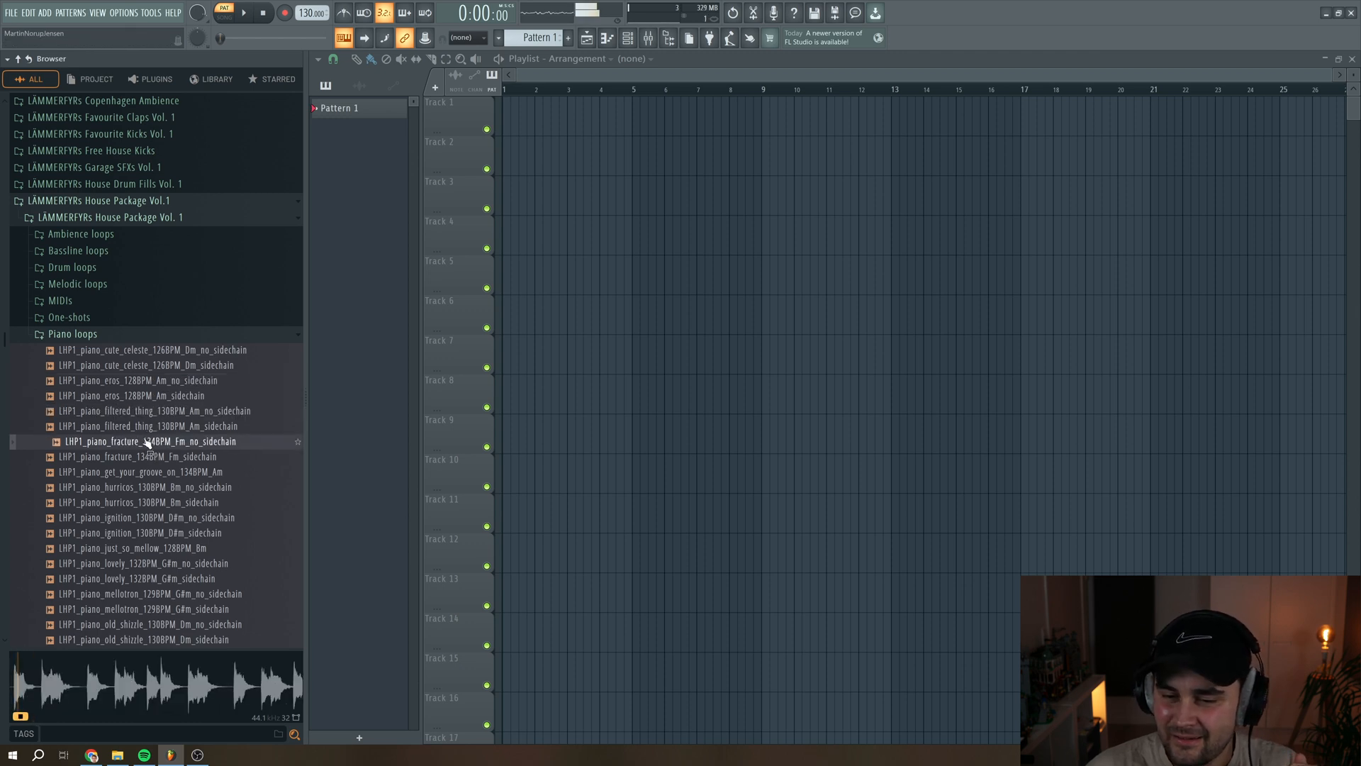
left_click(147, 487)
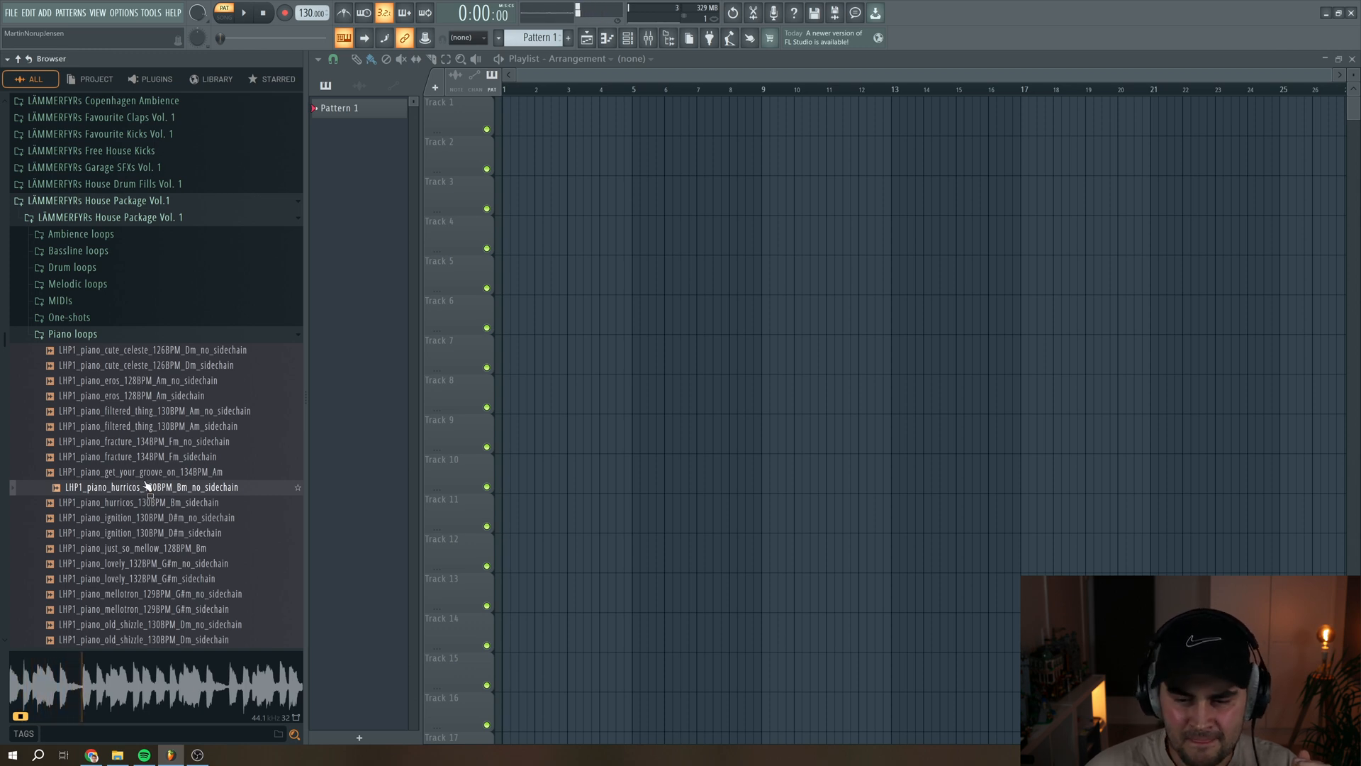
Preview the just_so_mellow 128BPM Bm and softie 134BPM Am piano loops, stopping playback after each.
scroll(150, 565, "down", 4)
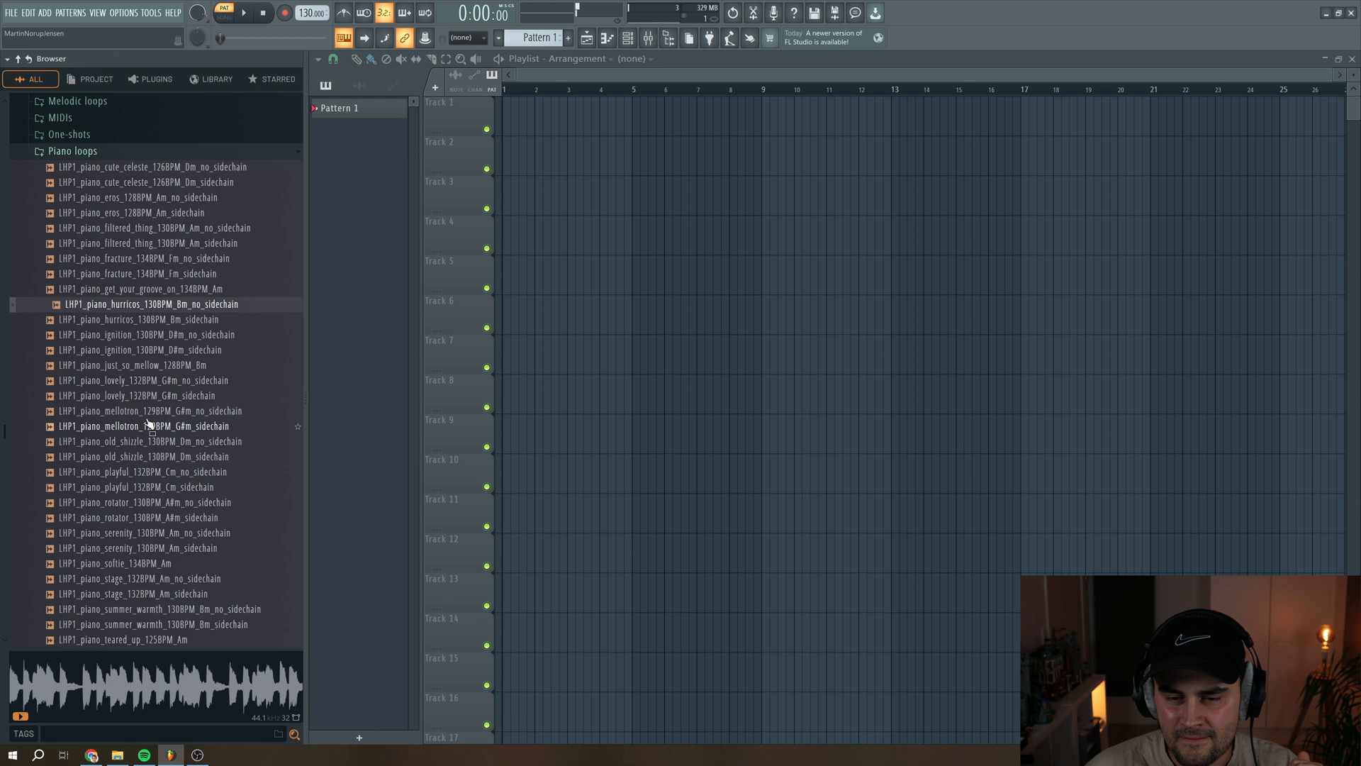
left_click(160, 366)
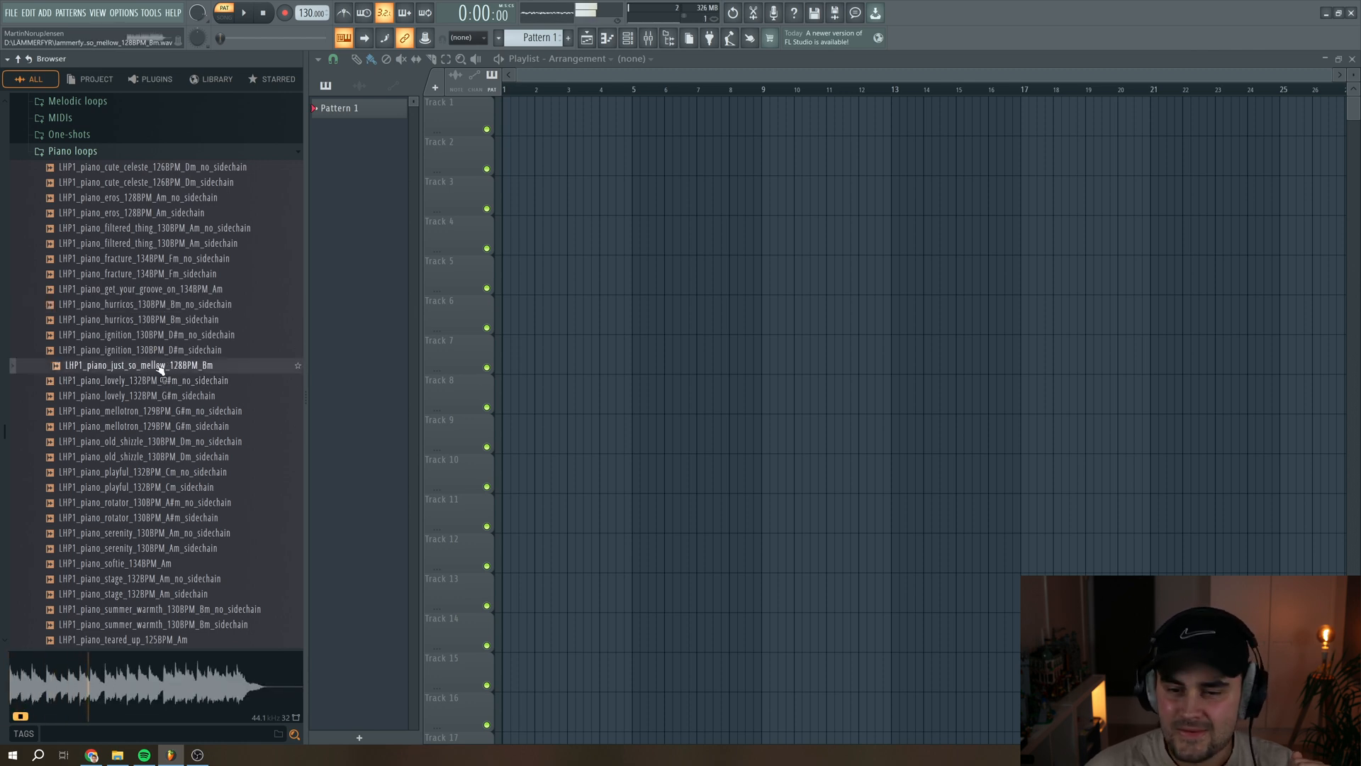
left_click(266, 14)
scroll(146, 495, "down", 4)
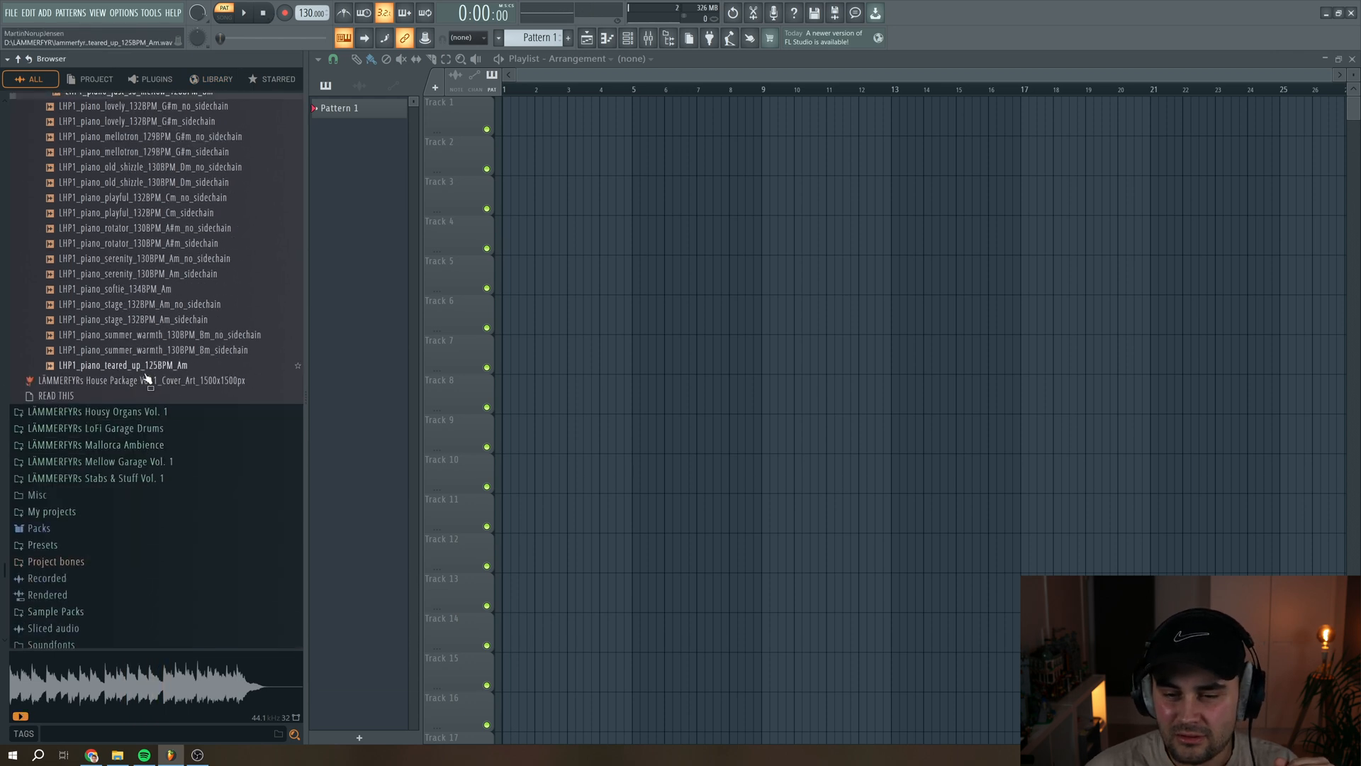
left_click(148, 386)
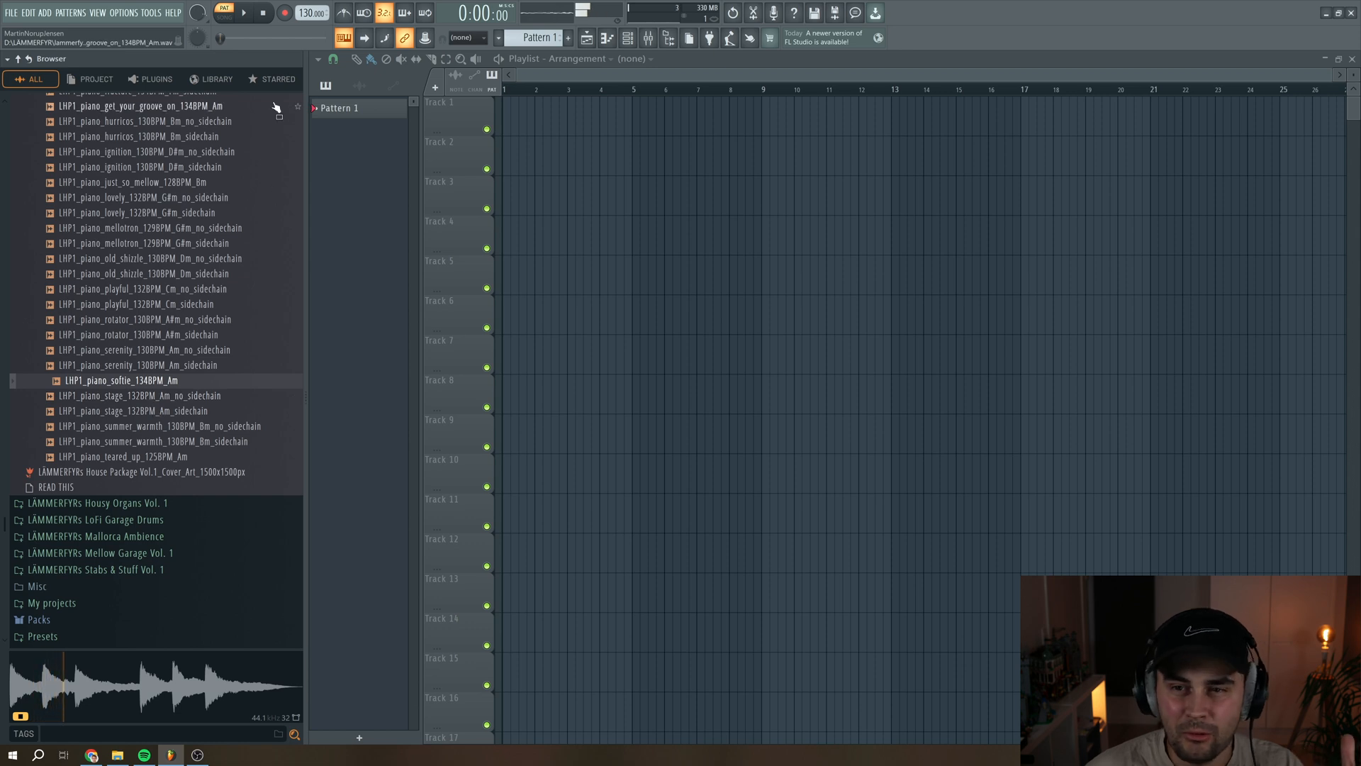
left_click(267, 19)
Collapse the Piano loops folder and expand the Bassline loops folder of the House Package.
left_click(119, 338)
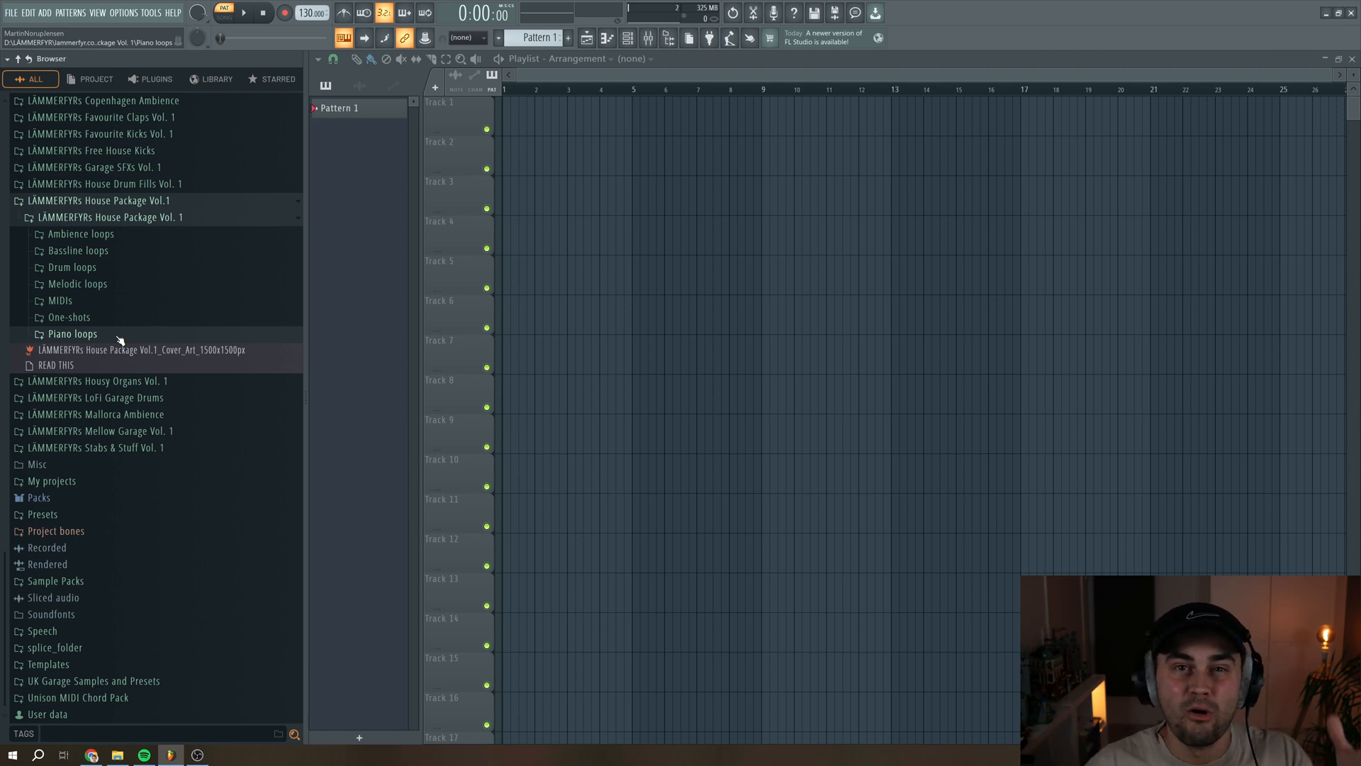
left_click(99, 252)
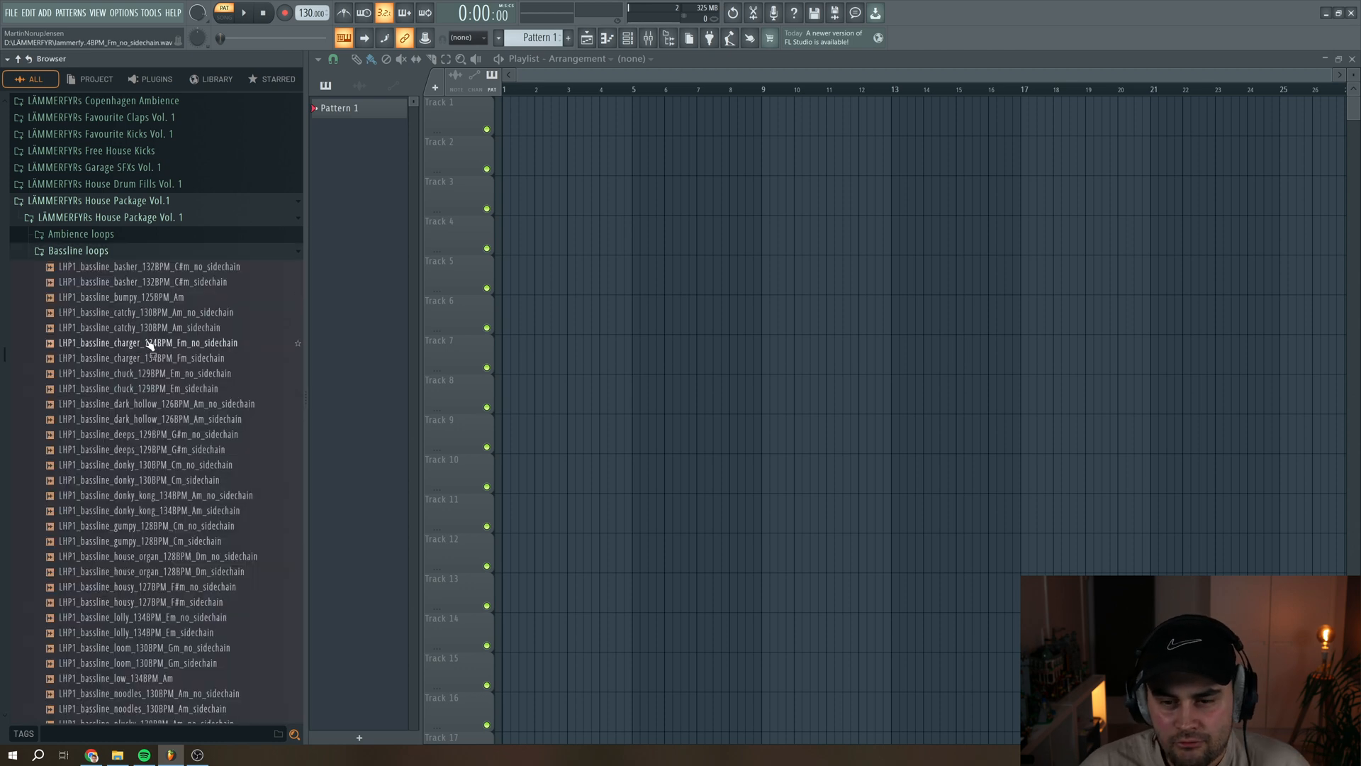
Preview the chuck and house_organ sidechain basslines, both loom 130BPM Gm versions, and the no-sidechain noodles 130BPM Am bassline.
scroll(150, 343, "down", 2)
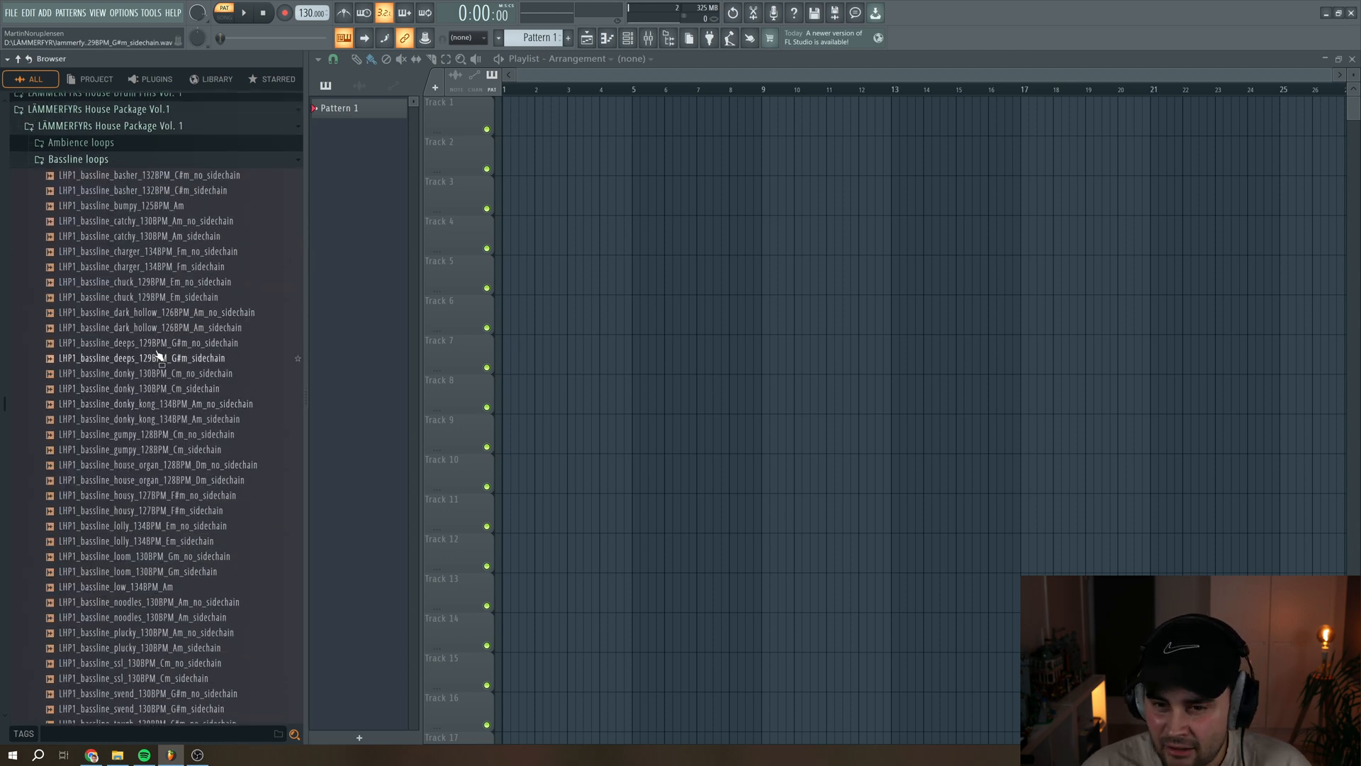
left_click(173, 296)
scroll(177, 367, "down", 2)
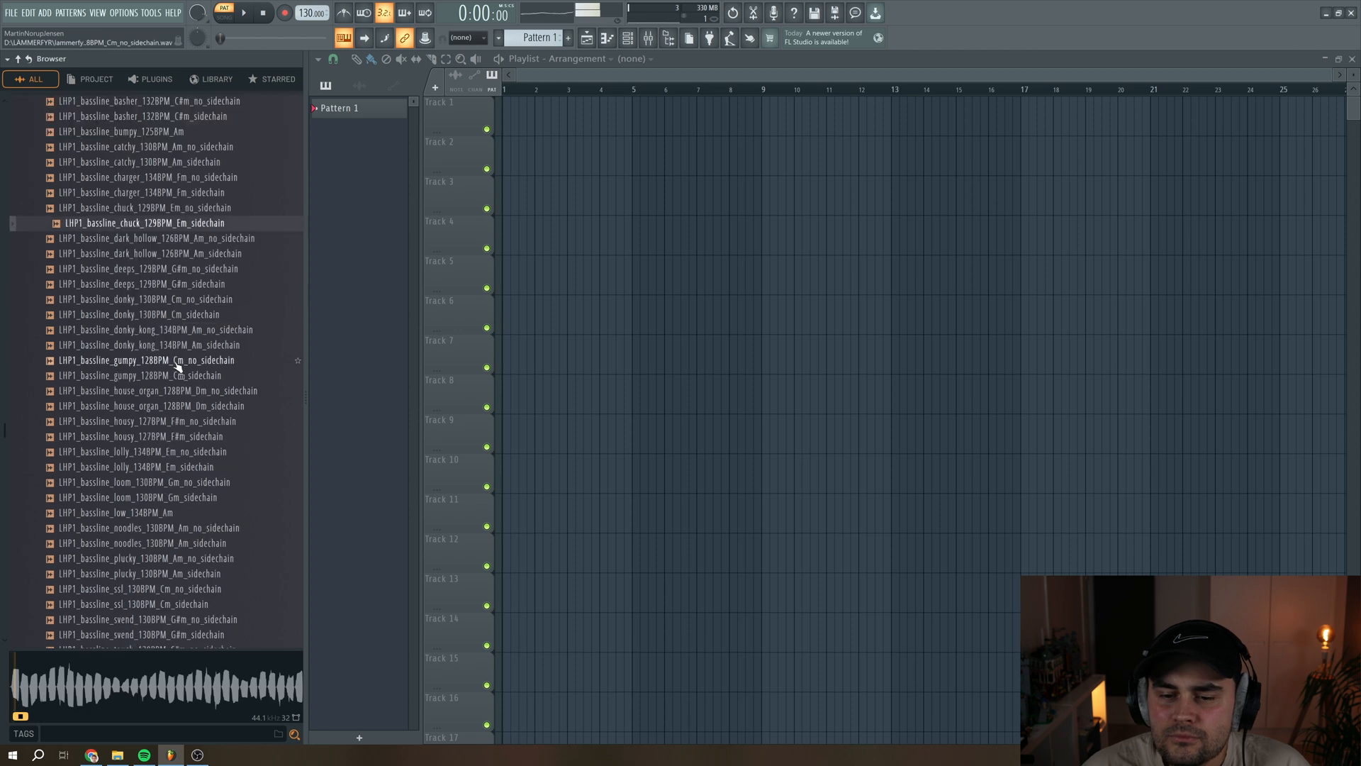
scroll(177, 365, "down", 2)
left_click(158, 297)
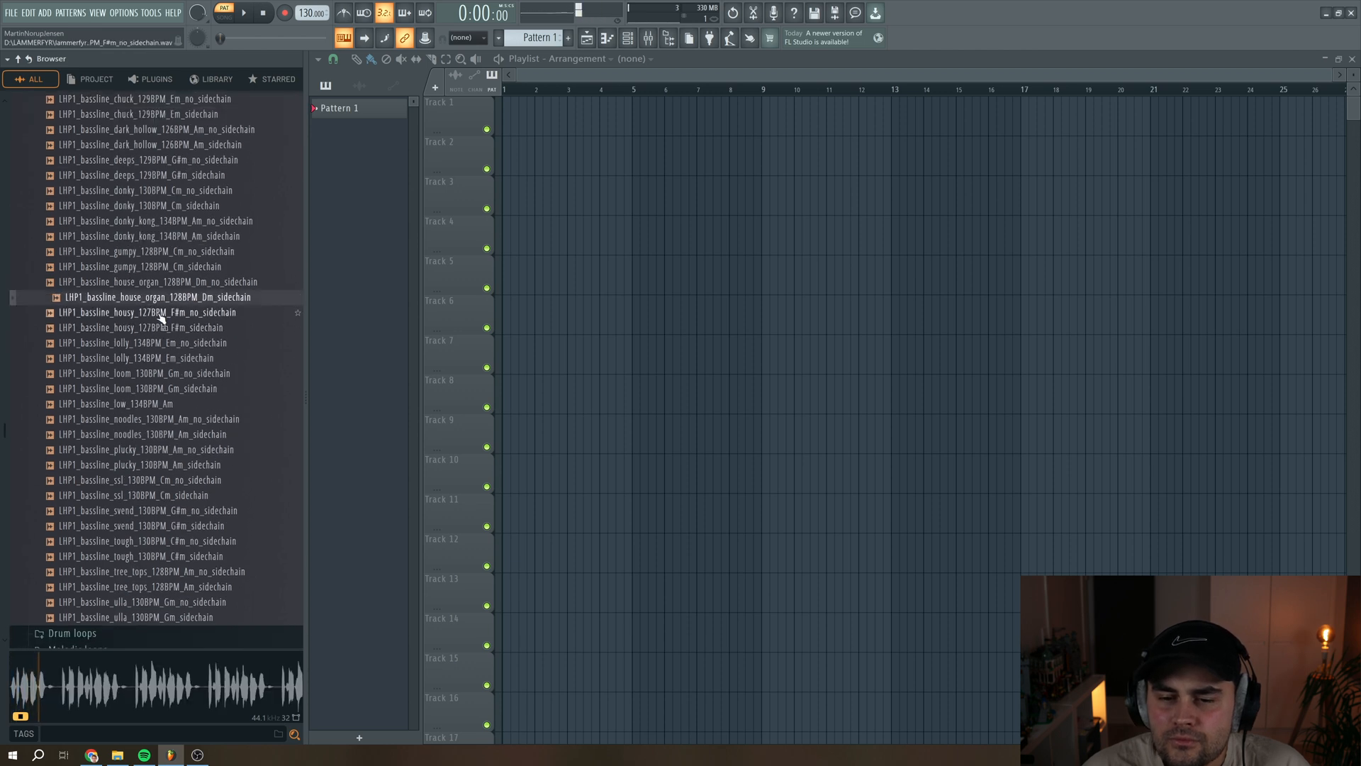
left_click(158, 373)
left_click(163, 389)
left_click(172, 420)
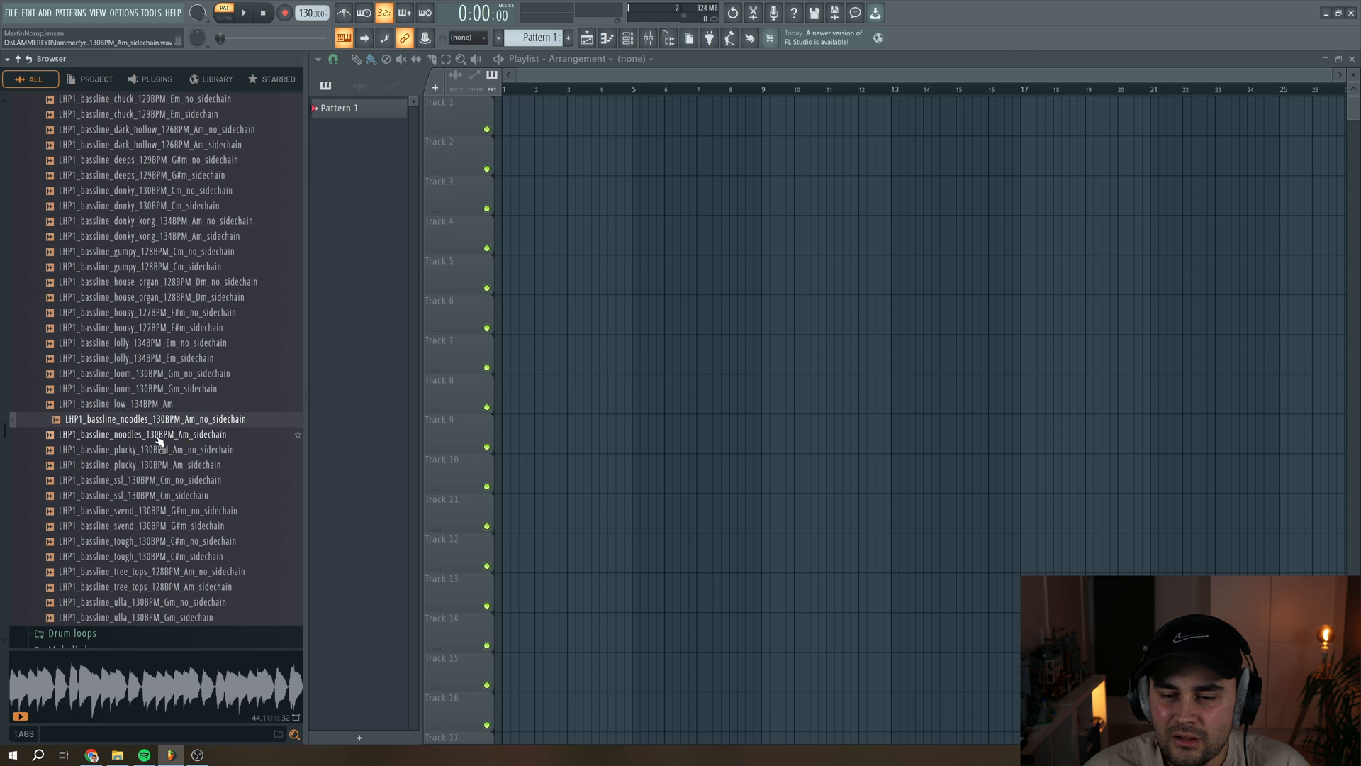
Place LHP1_bassline_noodles_130BPM_Am_sidechain on Track 3 repeated from bar 1 to bar 17, and collapse the Bassline loops folder.
left_click_drag(128, 437, 554, 197)
left_click_drag(652, 208, 641, 199)
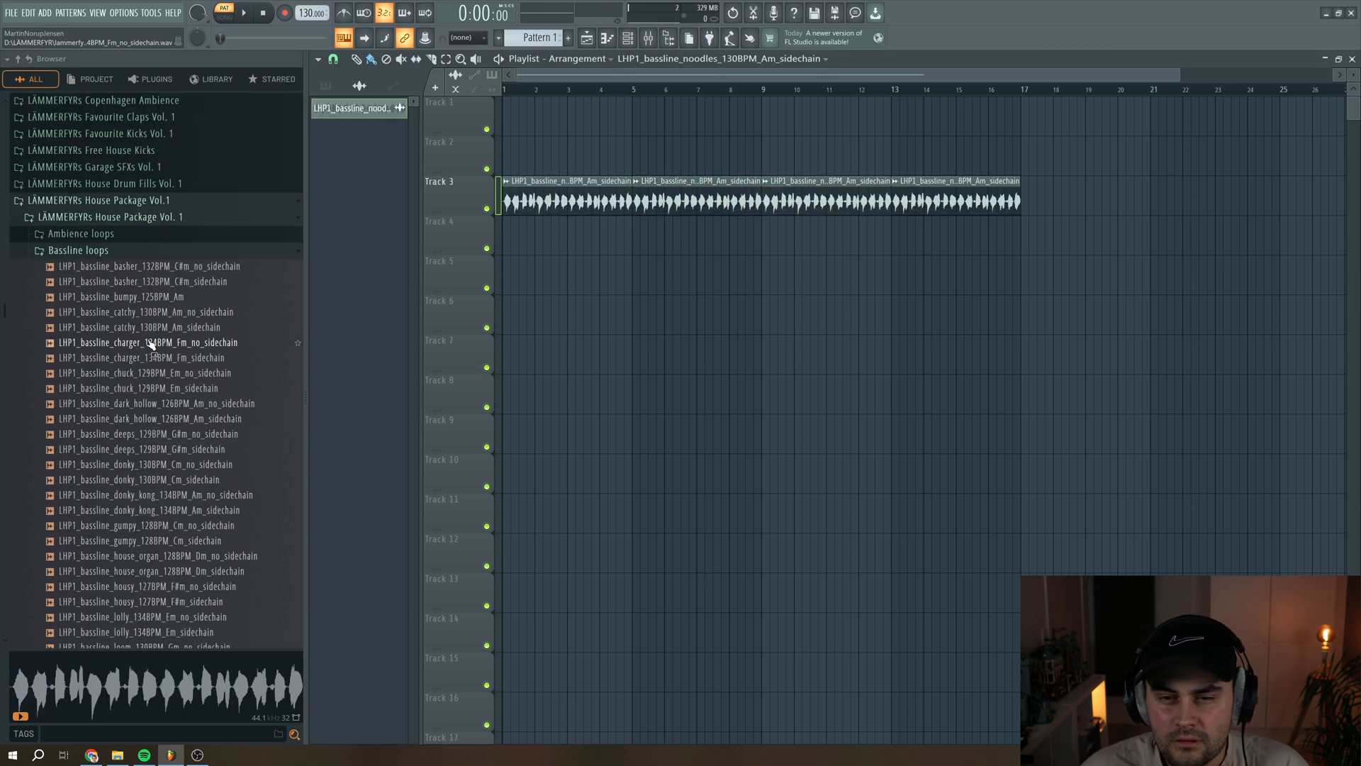
scroll(150, 343, "up", 3)
left_click(105, 343)
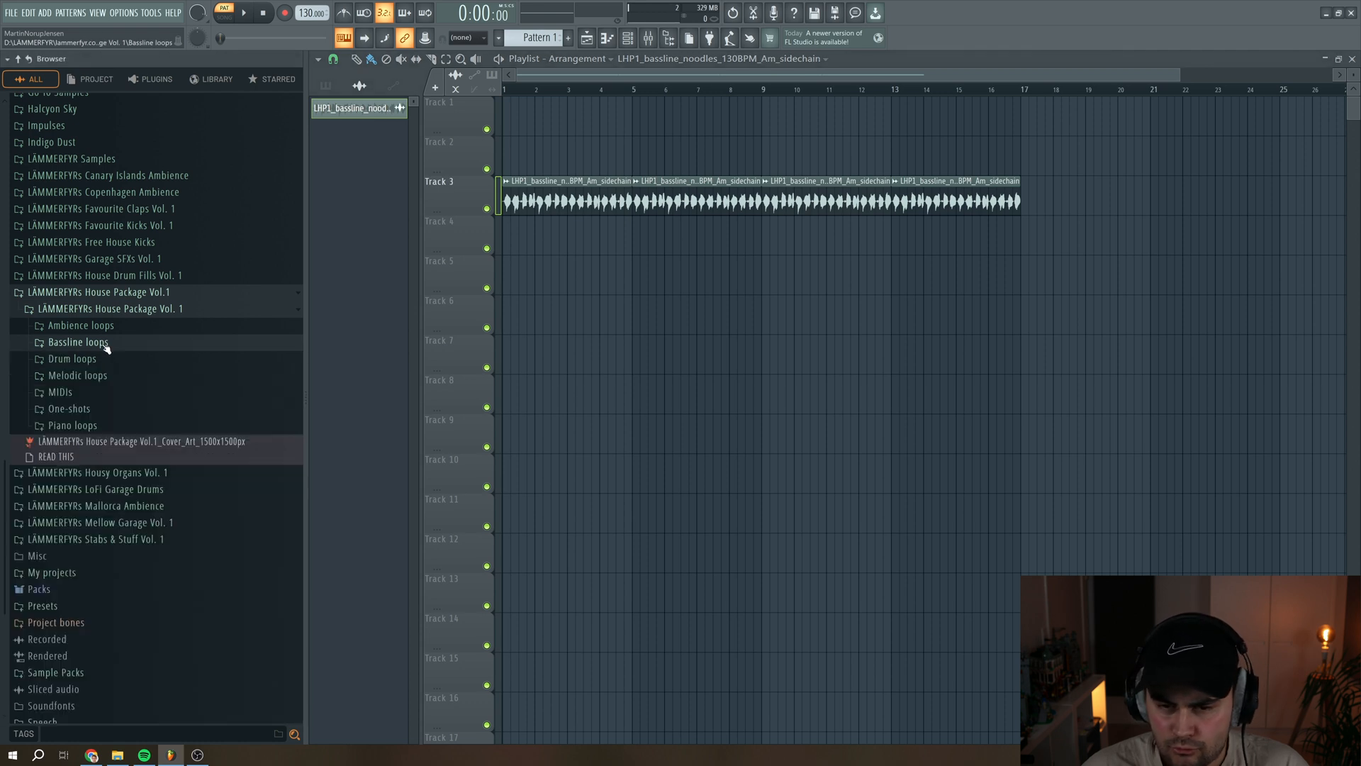
Expand the Drum loops folder and preview the blue_128BPM_full and channel_128BPM_full loops.
left_click(97, 360)
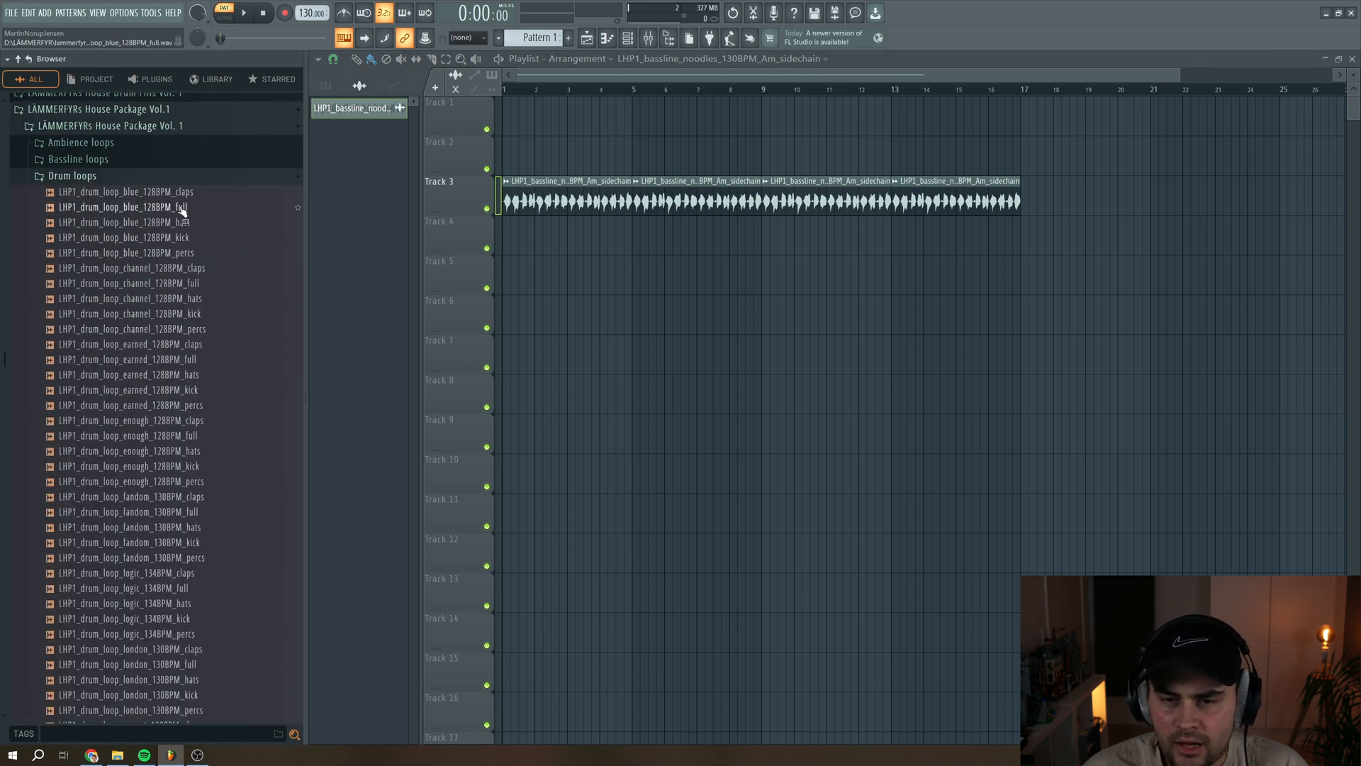
left_click(182, 207)
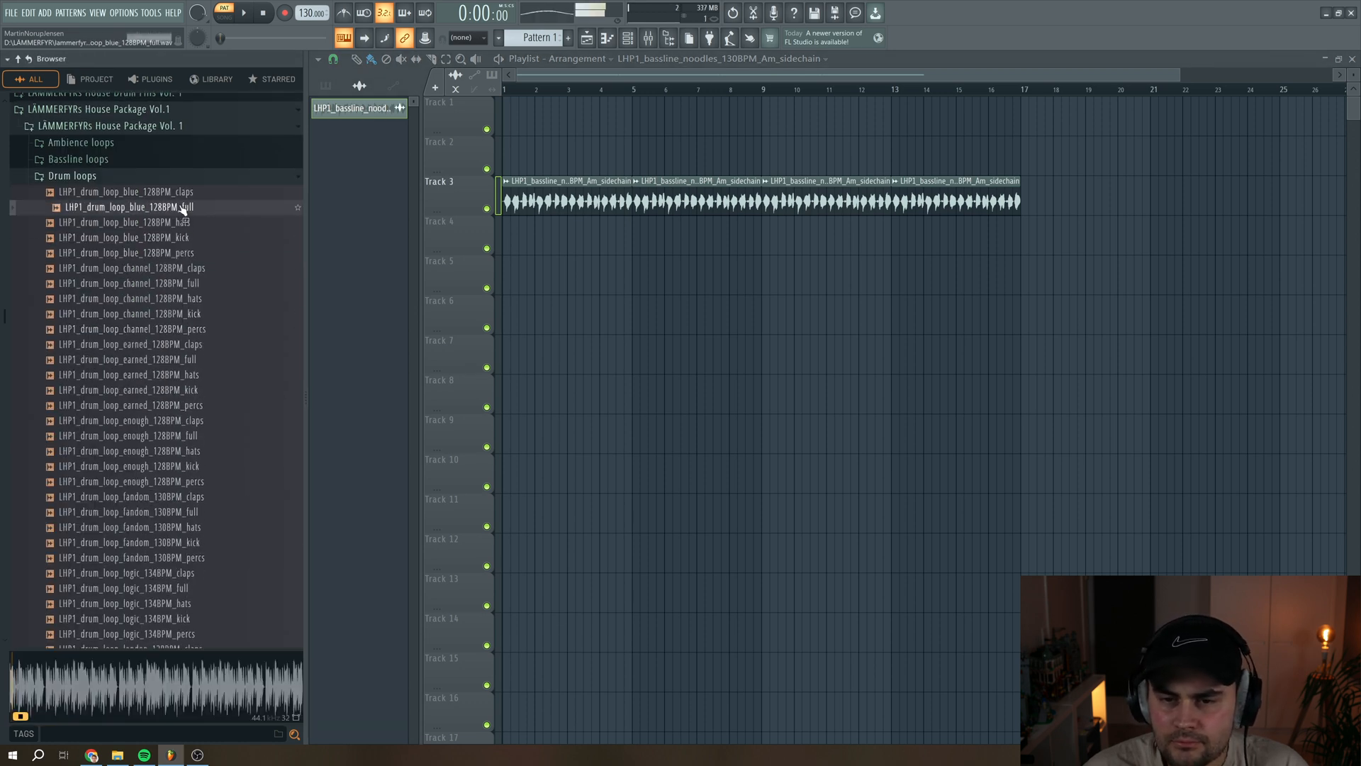
left_click(201, 285)
left_click(154, 210)
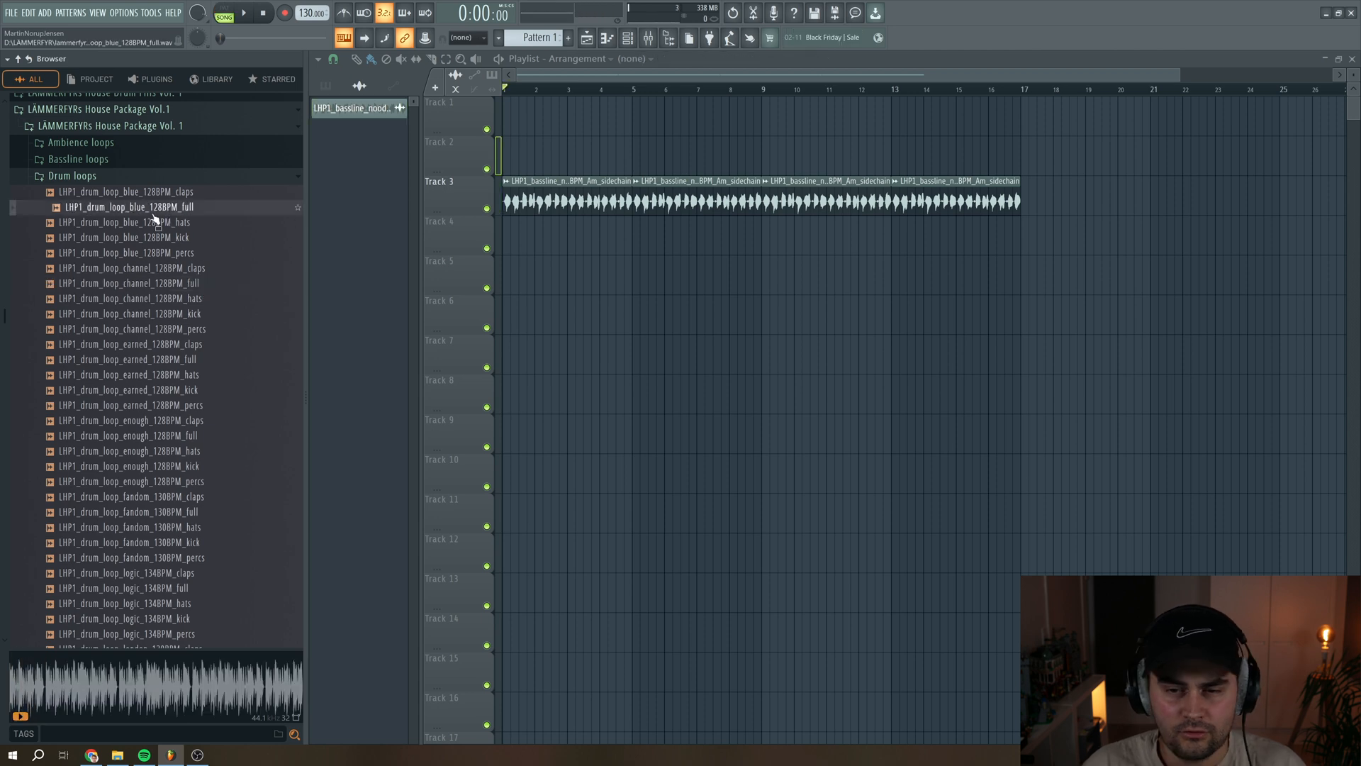
Place LHP1_drum_loop_blue_128BPM_full at bar 1 on Track 2 and time-stretch it to eight bars in Auto mode.
left_click_drag(142, 209, 558, 161)
left_click_drag(556, 209, 539, 216)
left_click_drag(663, 265, 668, 268)
left_click(744, 260)
left_click(772, 270)
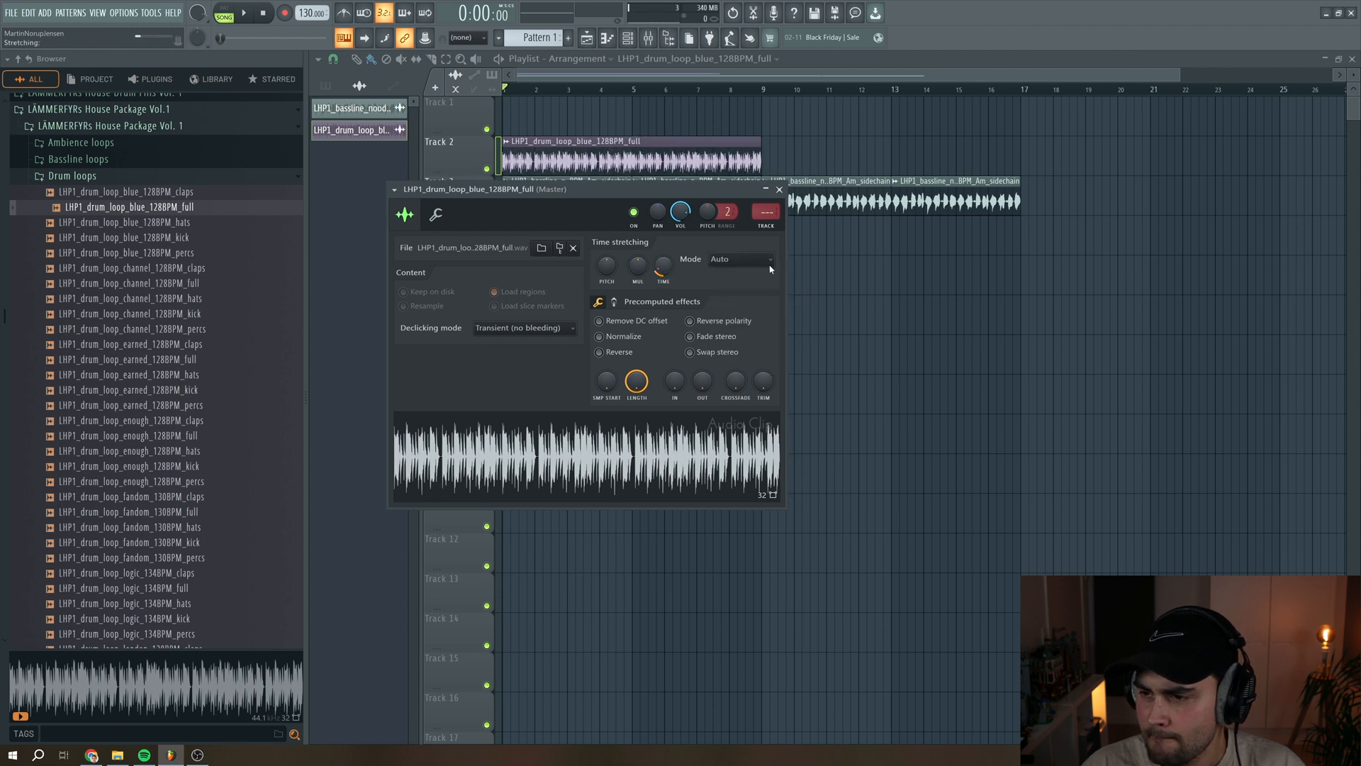
left_click(779, 189)
Play the full drum loop together with the bassline, and delete the full loop clip from Track 2.
key("space")
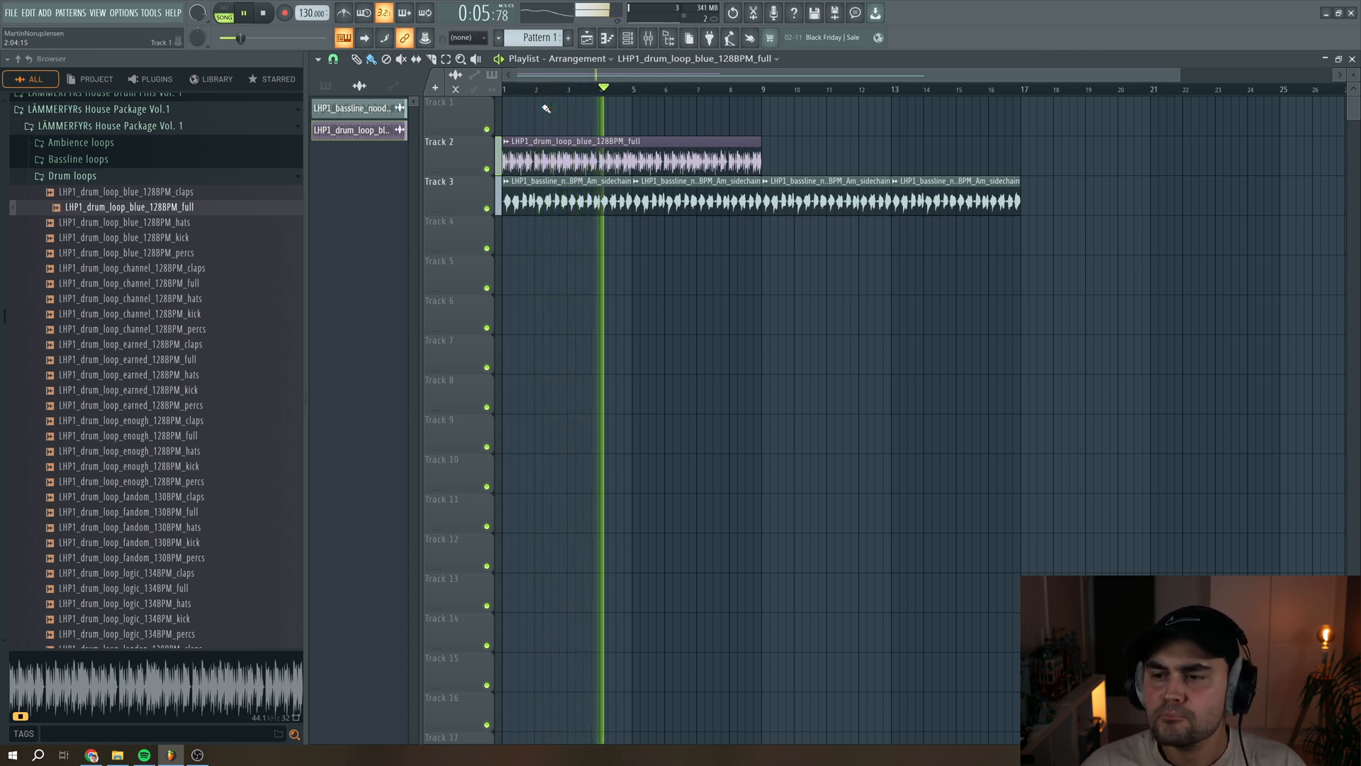
key("space")
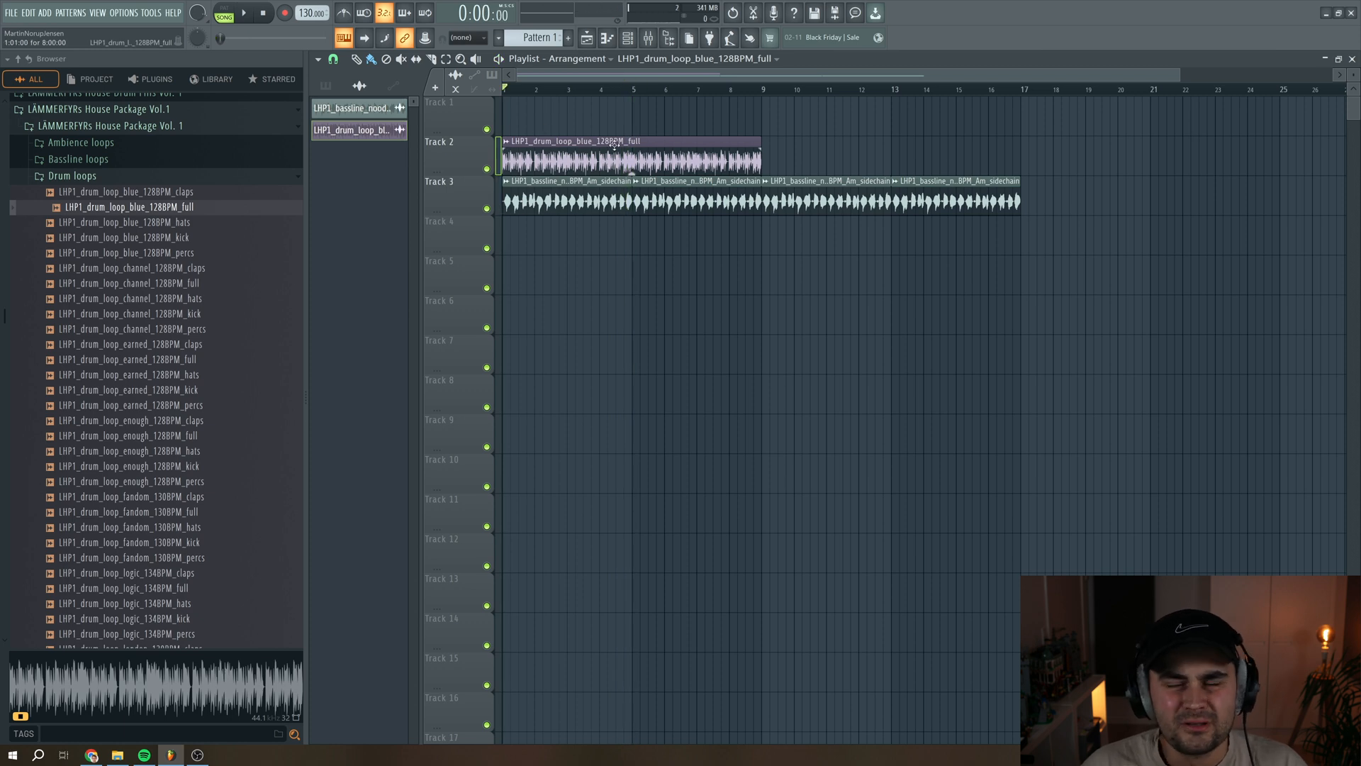
right_click(576, 162)
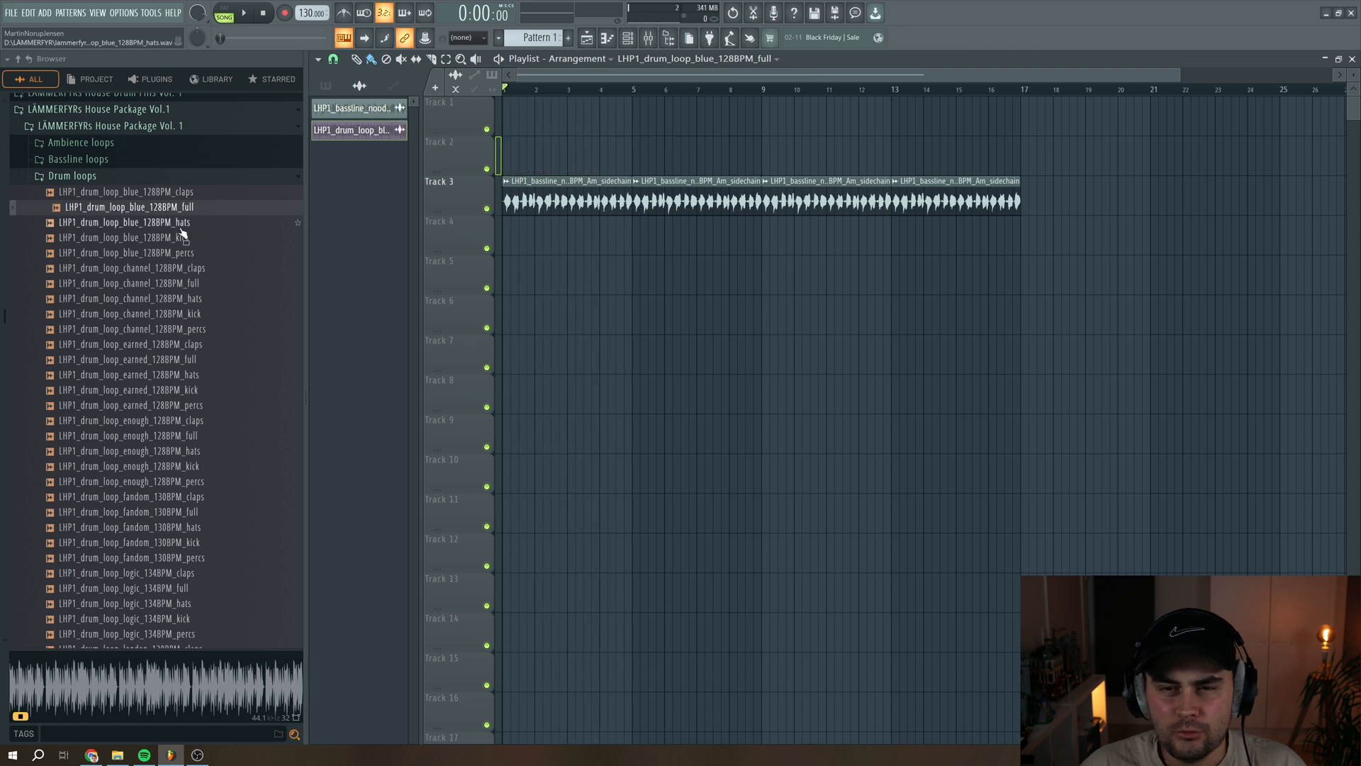
Place the blue_128BPM kick, claps and hats loops at bar 1 on Tracks 1, 2 and 3, with the bassline on Track 4.
left_click_drag(174, 247, 578, 149)
double_click(582, 156)
left_click_drag(126, 192, 591, 162)
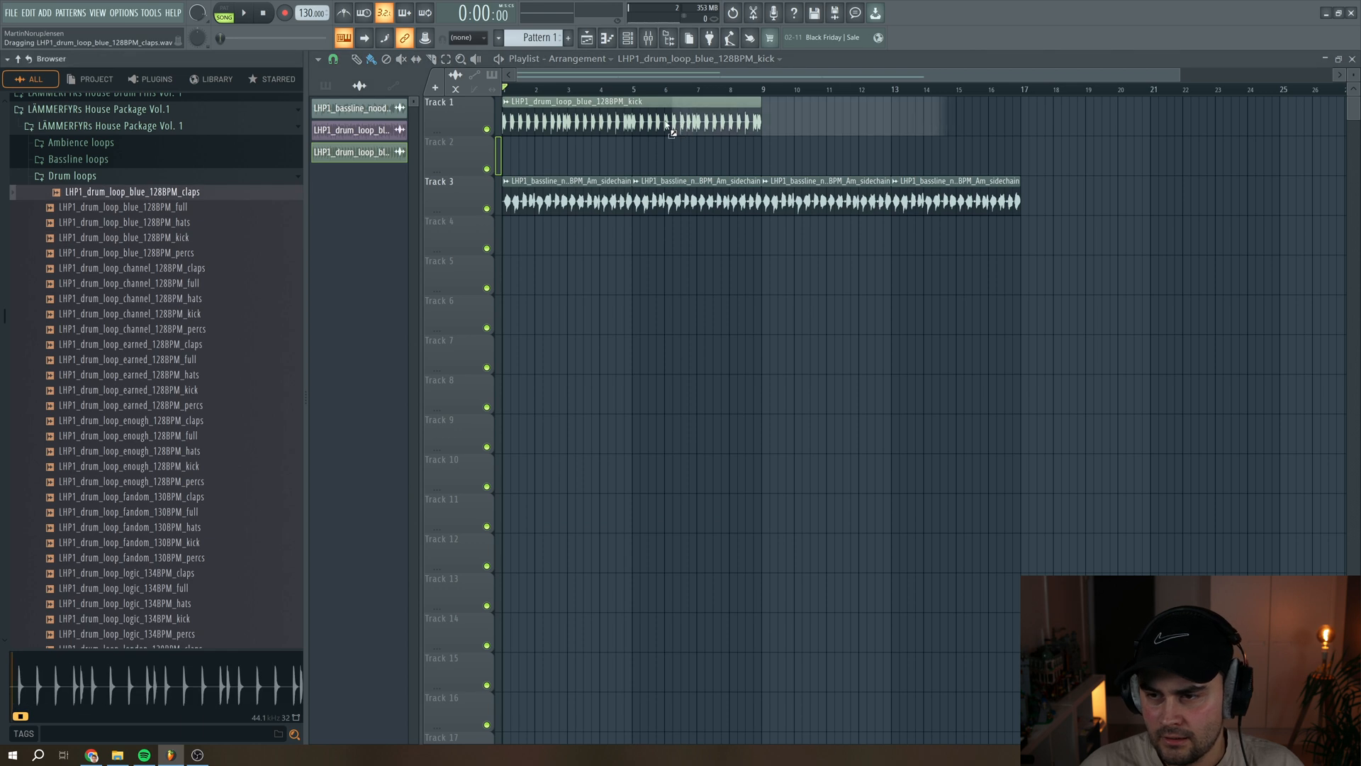
left_click_drag(588, 159, 457, 146)
left_click_drag(131, 223, 587, 198)
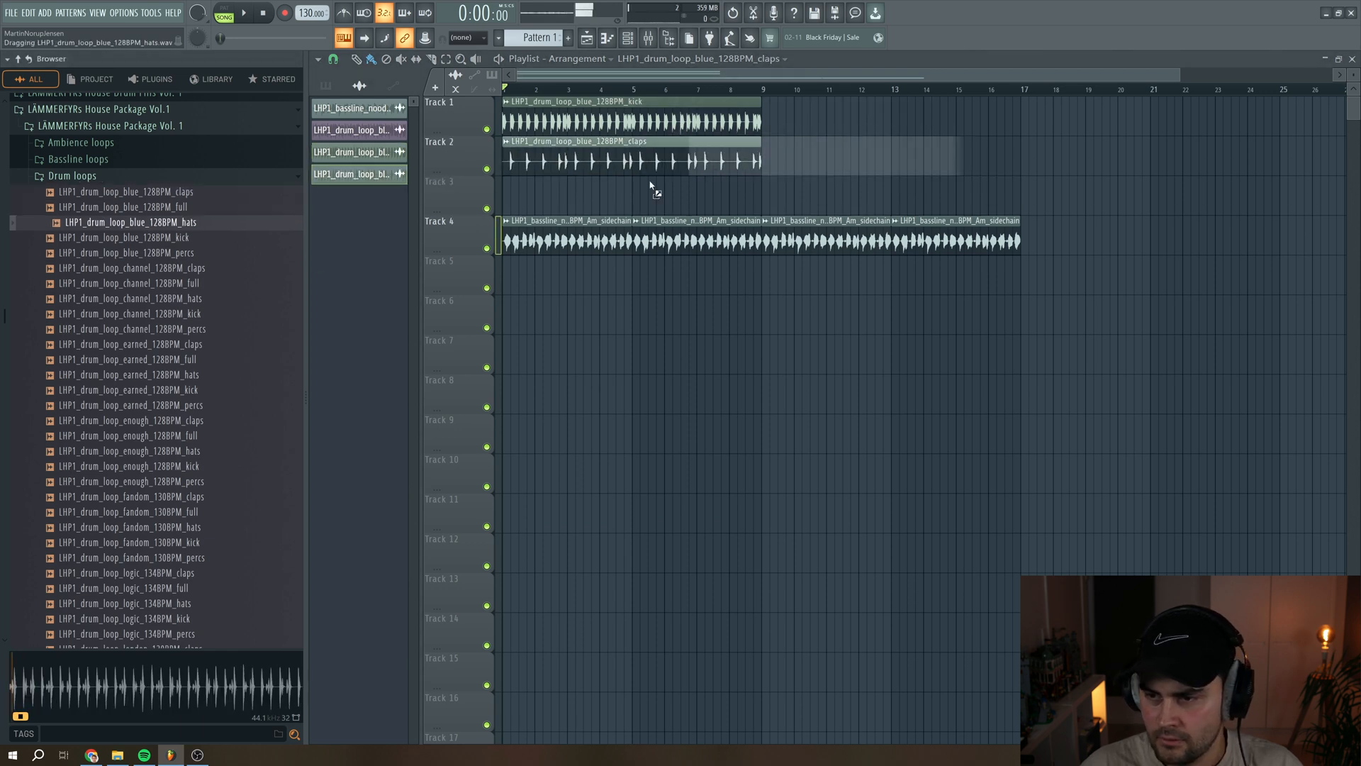
left_click_drag(672, 201, 588, 199)
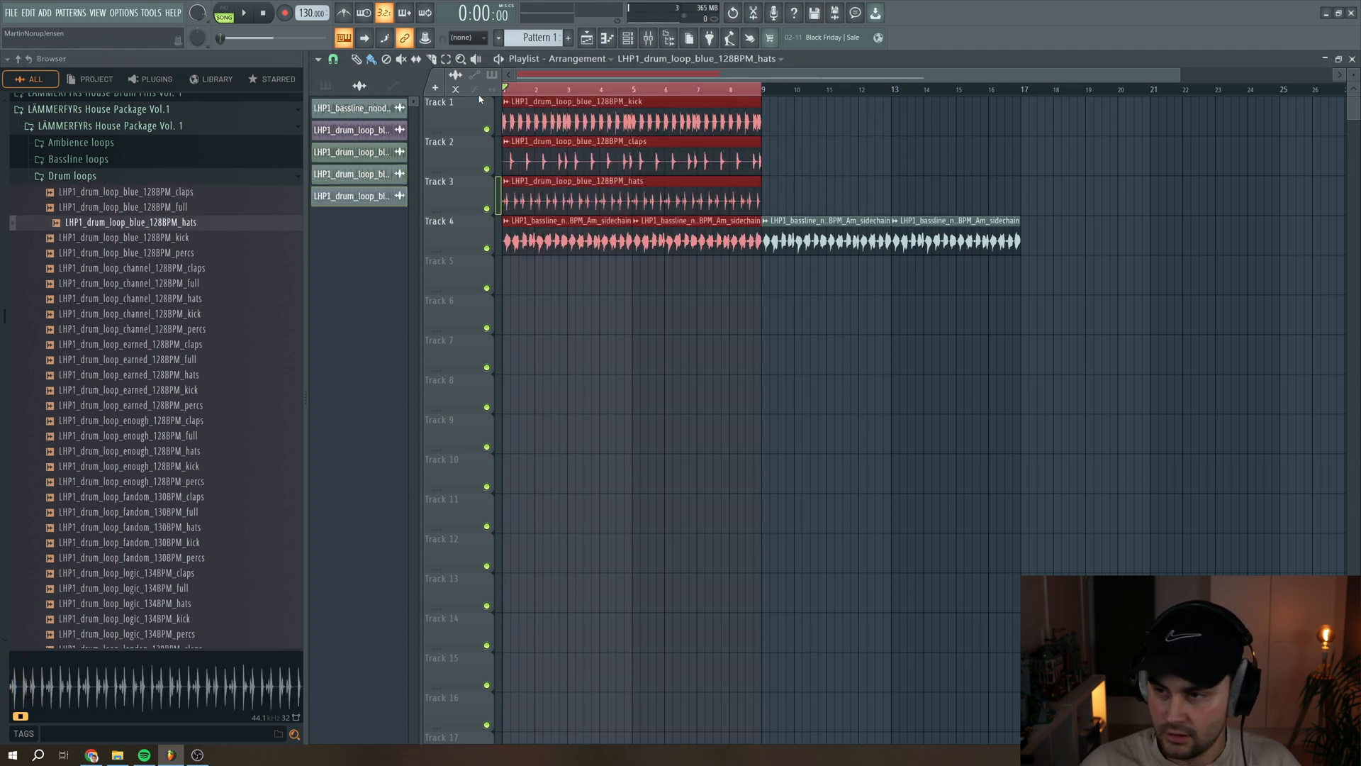
Duplicate the first eight bars of clips at bar 9 and play the arrangement.
key("ctrl+b")
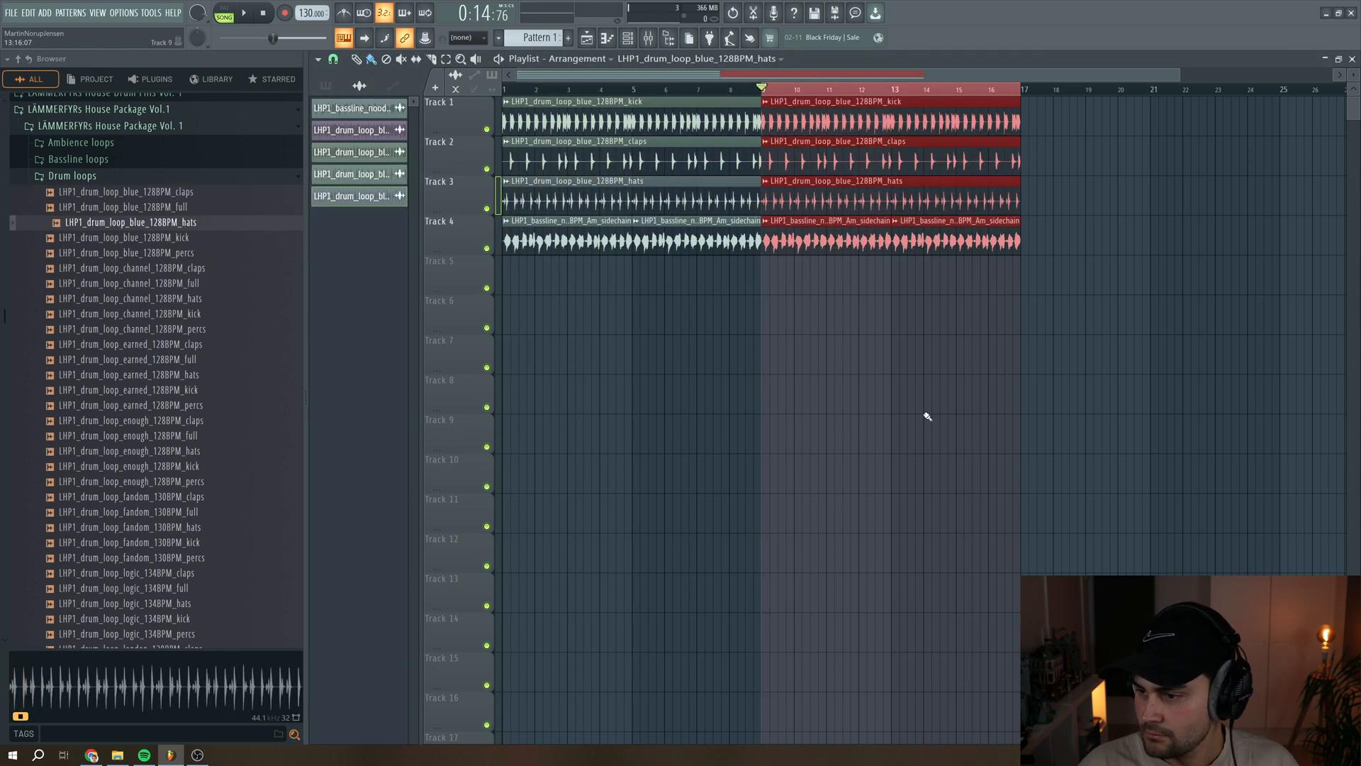
key("space")
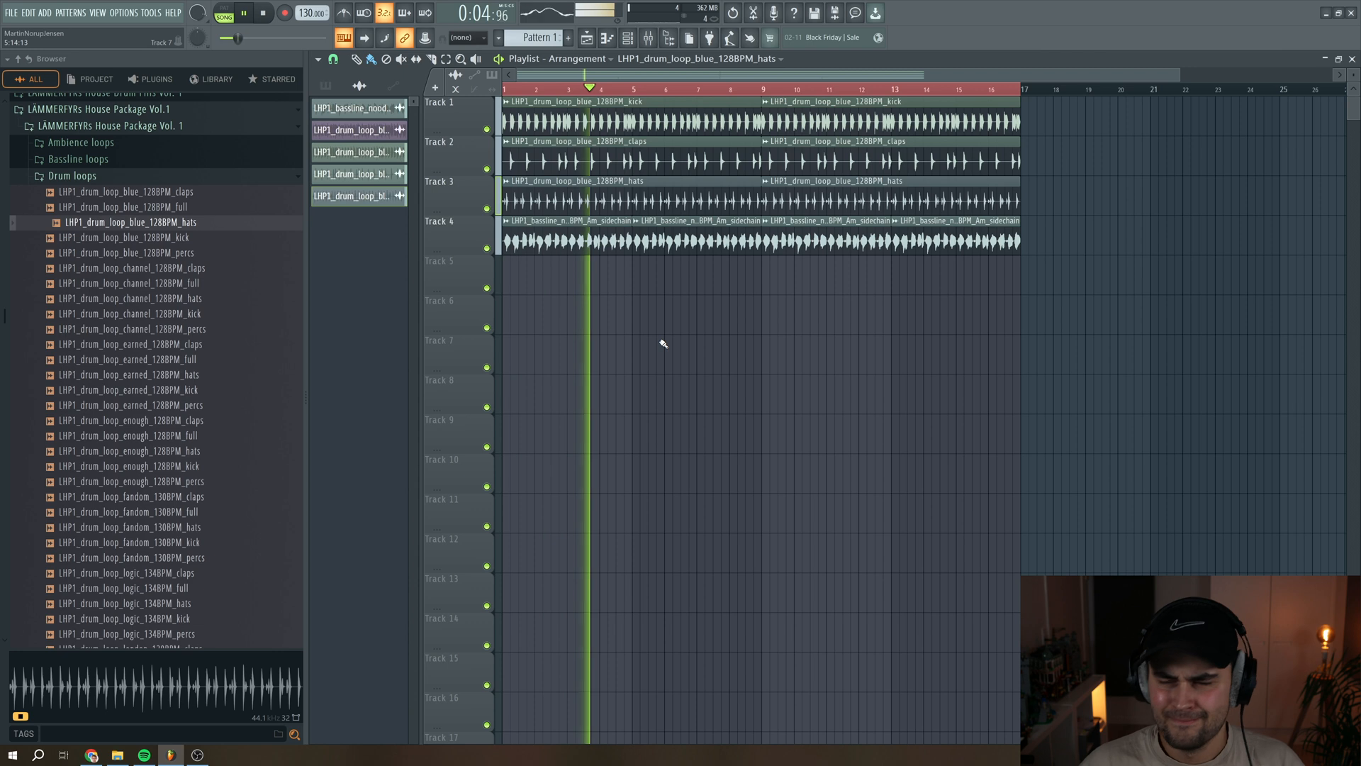
key("space")
Open the mixer and lower the bassline track to -2.3 dB during playback.
key("F9")
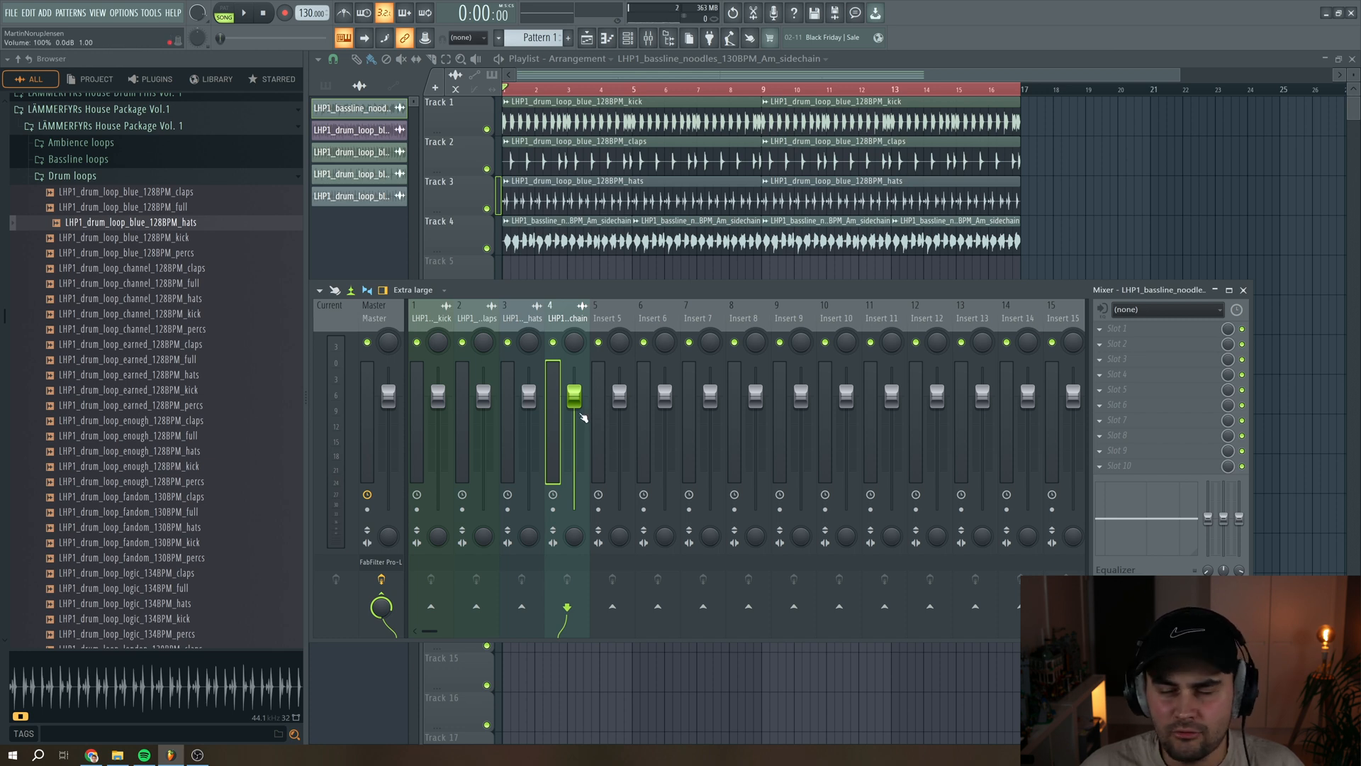
key("space")
left_click_drag(574, 396, 574, 407)
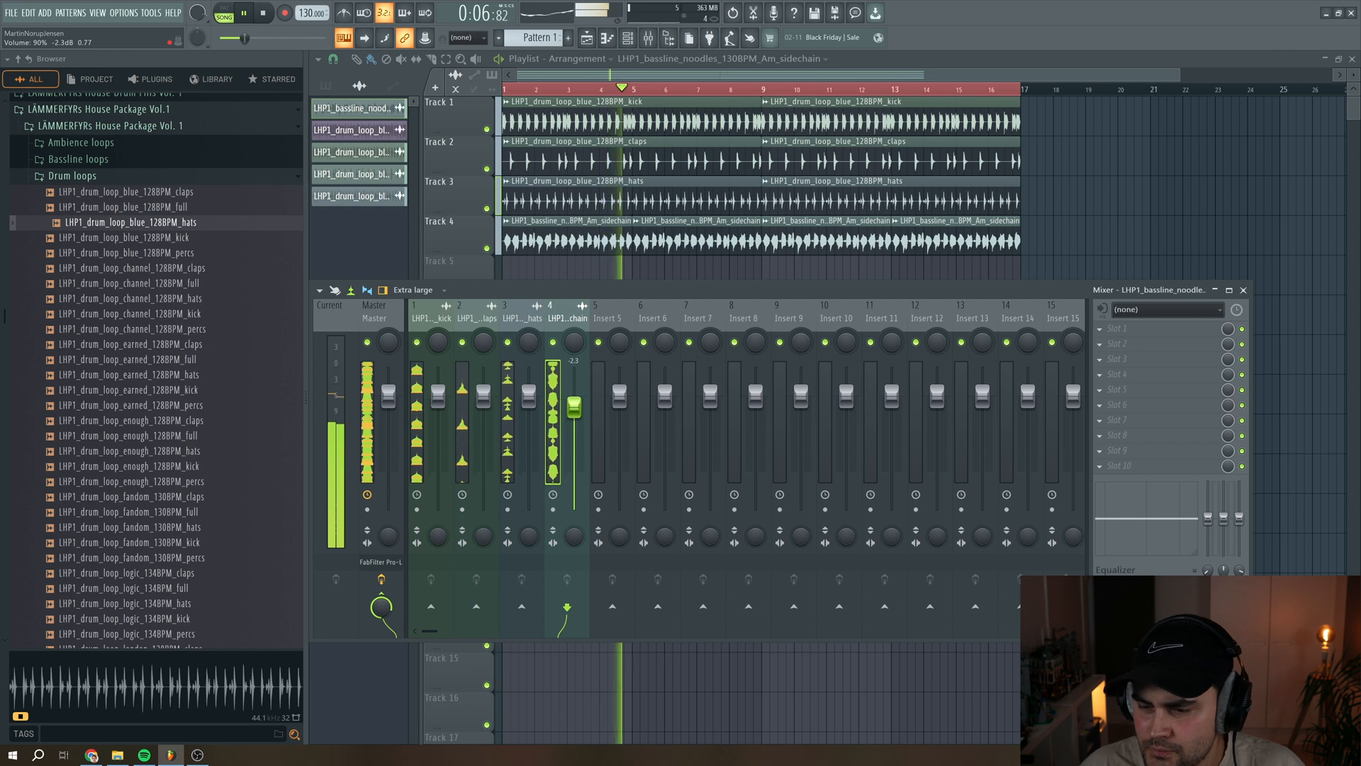
key("space")
Preview the london_130BPM and spaghetti_130BPM percs loops in the Drum loops folder.
left_click(112, 178)
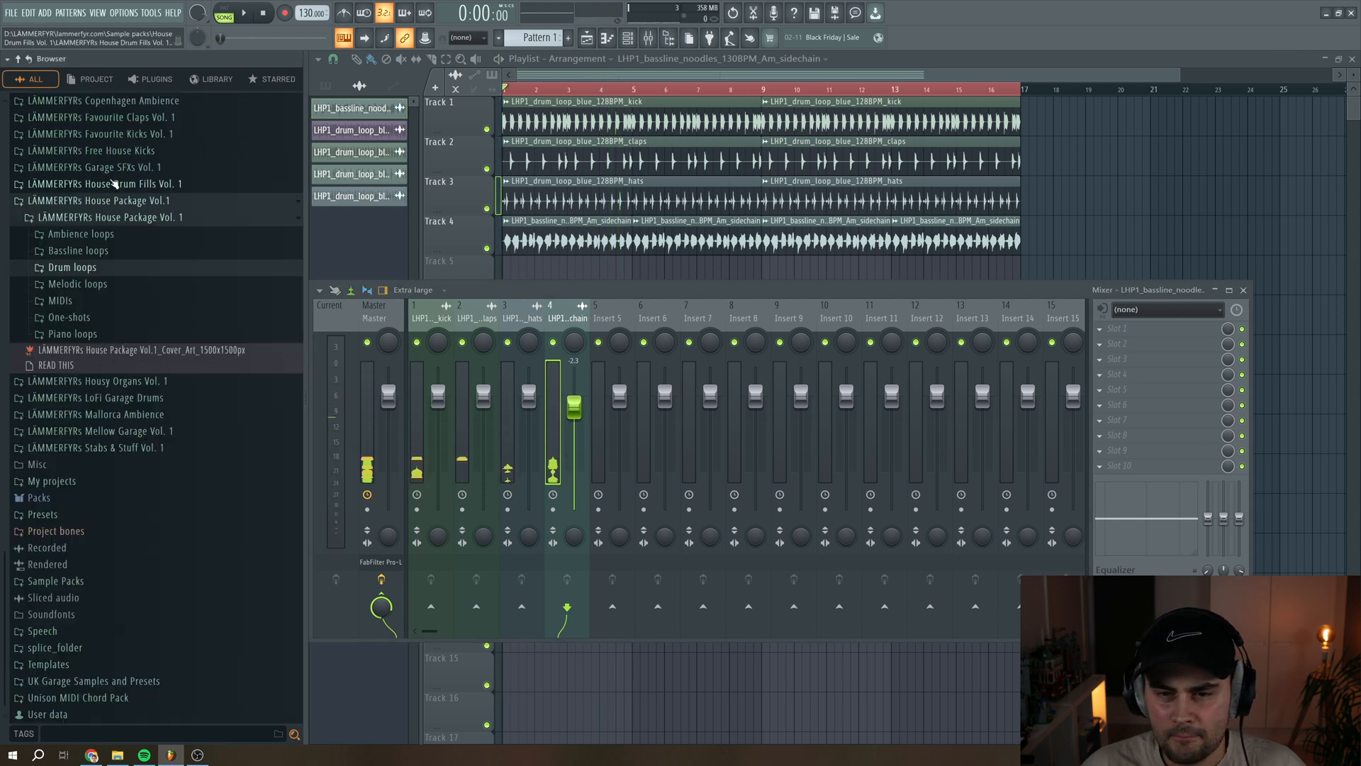
left_click(92, 272)
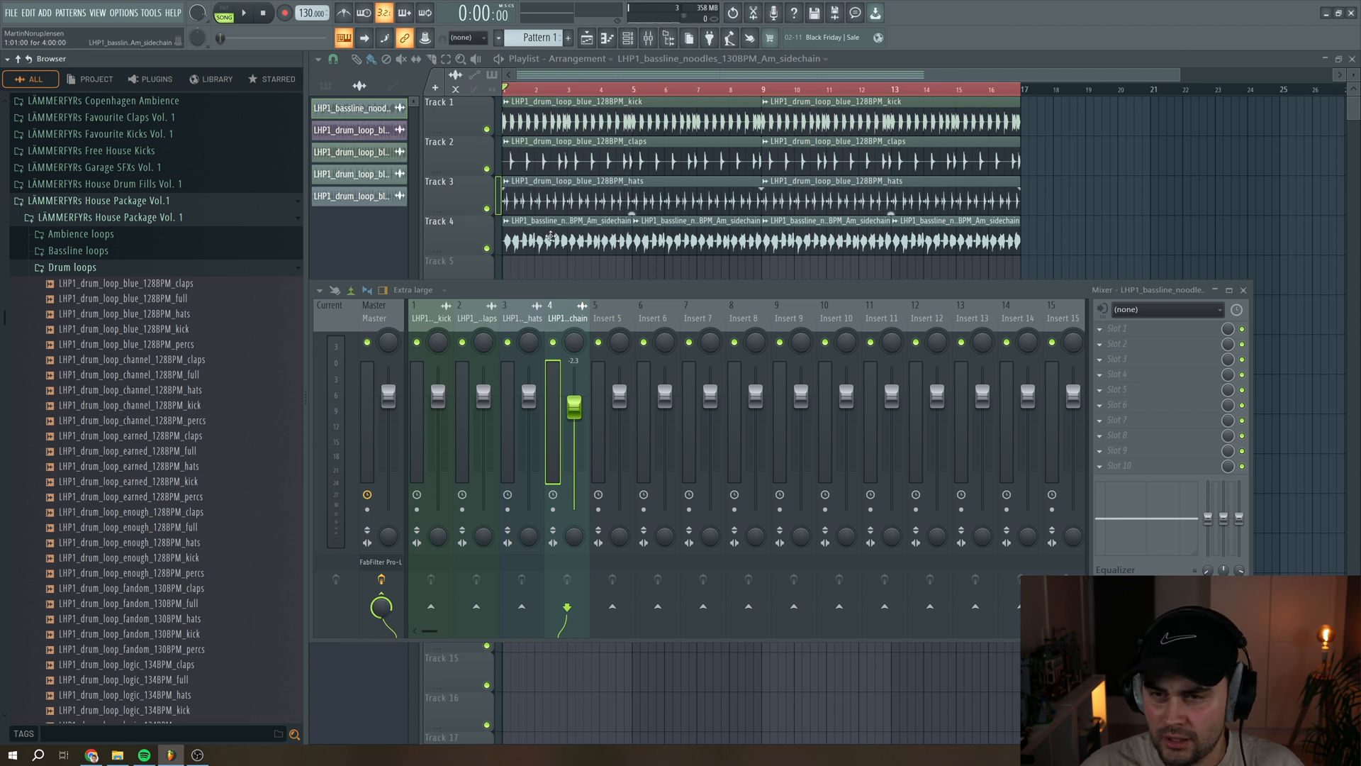
scroll(198, 496, "down", 6)
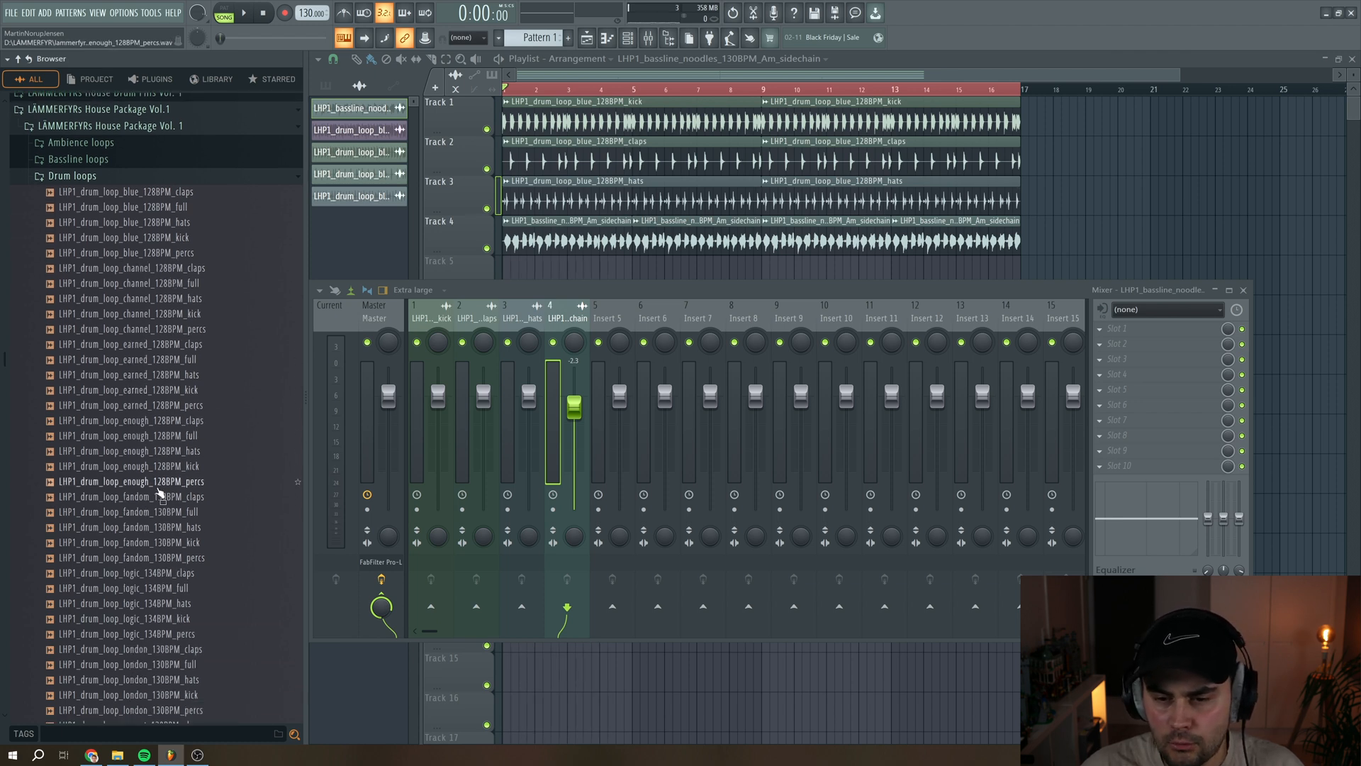
left_click(209, 527)
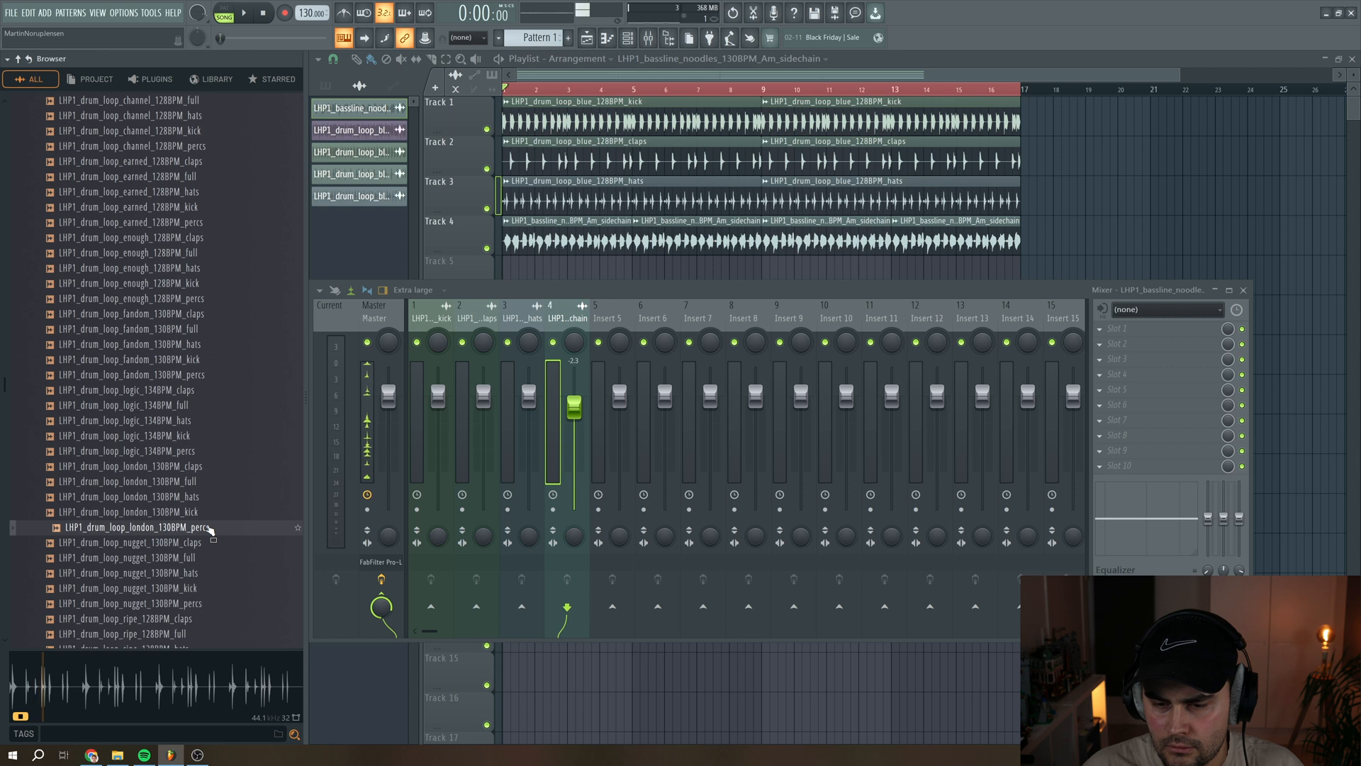
scroll(210, 528, "down", 4)
left_click(215, 573)
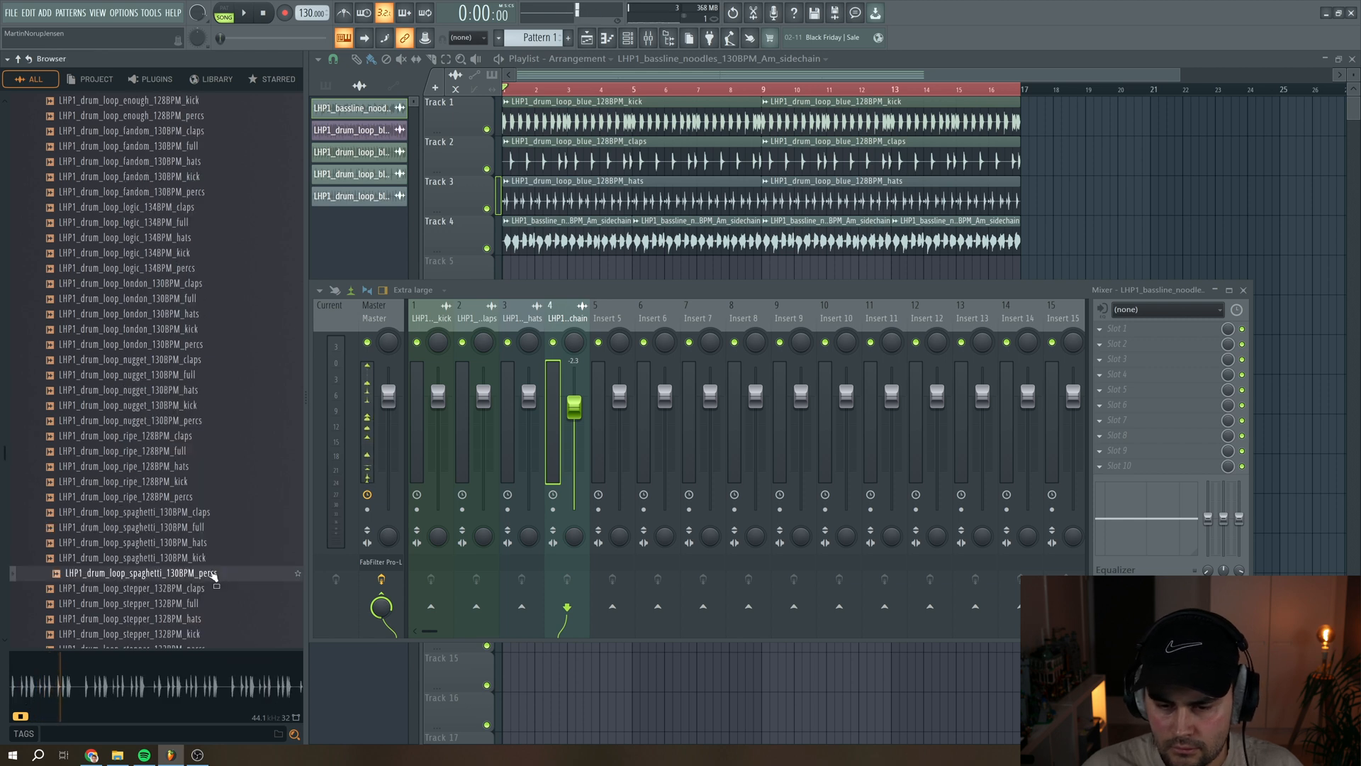
Place LHP1_drum_loop_spaghetti_130BPM_percs above the bassline on Track 4, route it to mixer track 5, and play the result.
left_click_drag(175, 580, 602, 273)
key("ctrl+l")
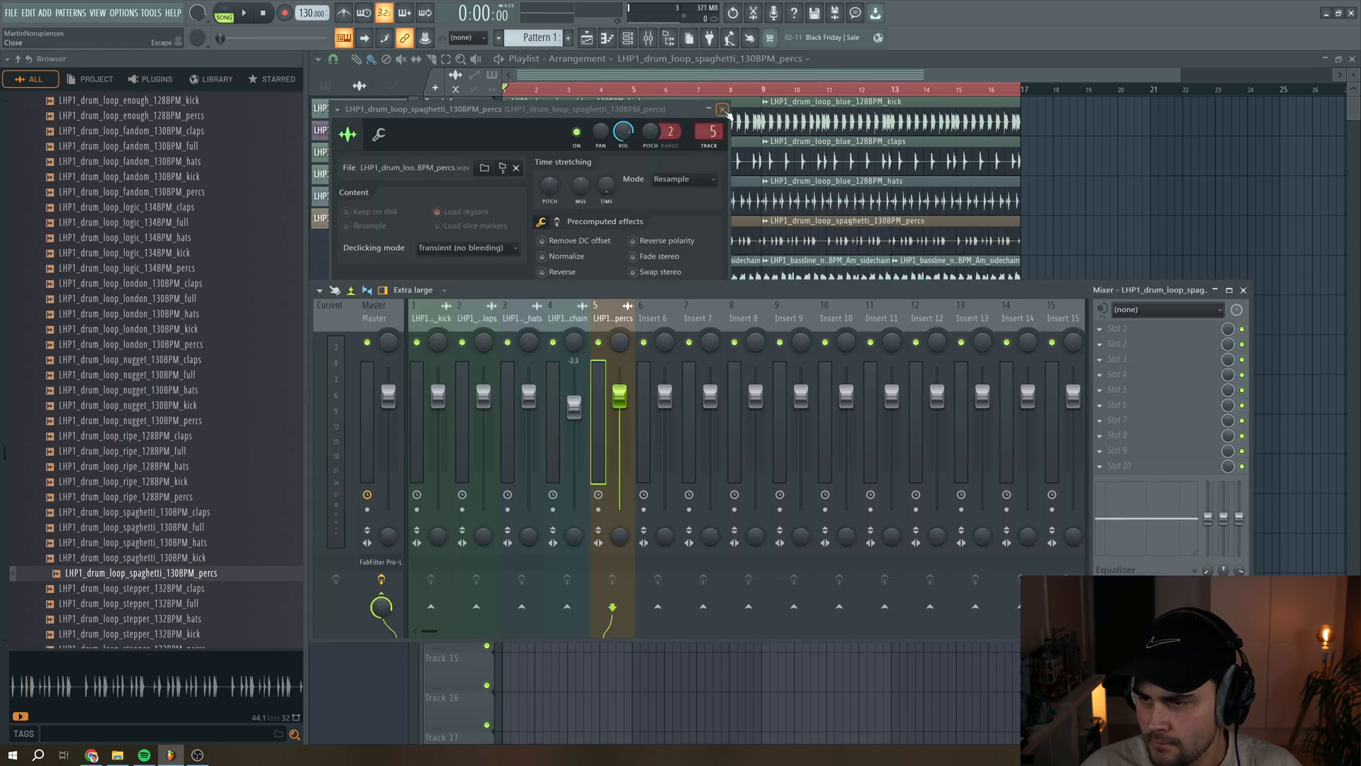
left_click(722, 109)
key("space")
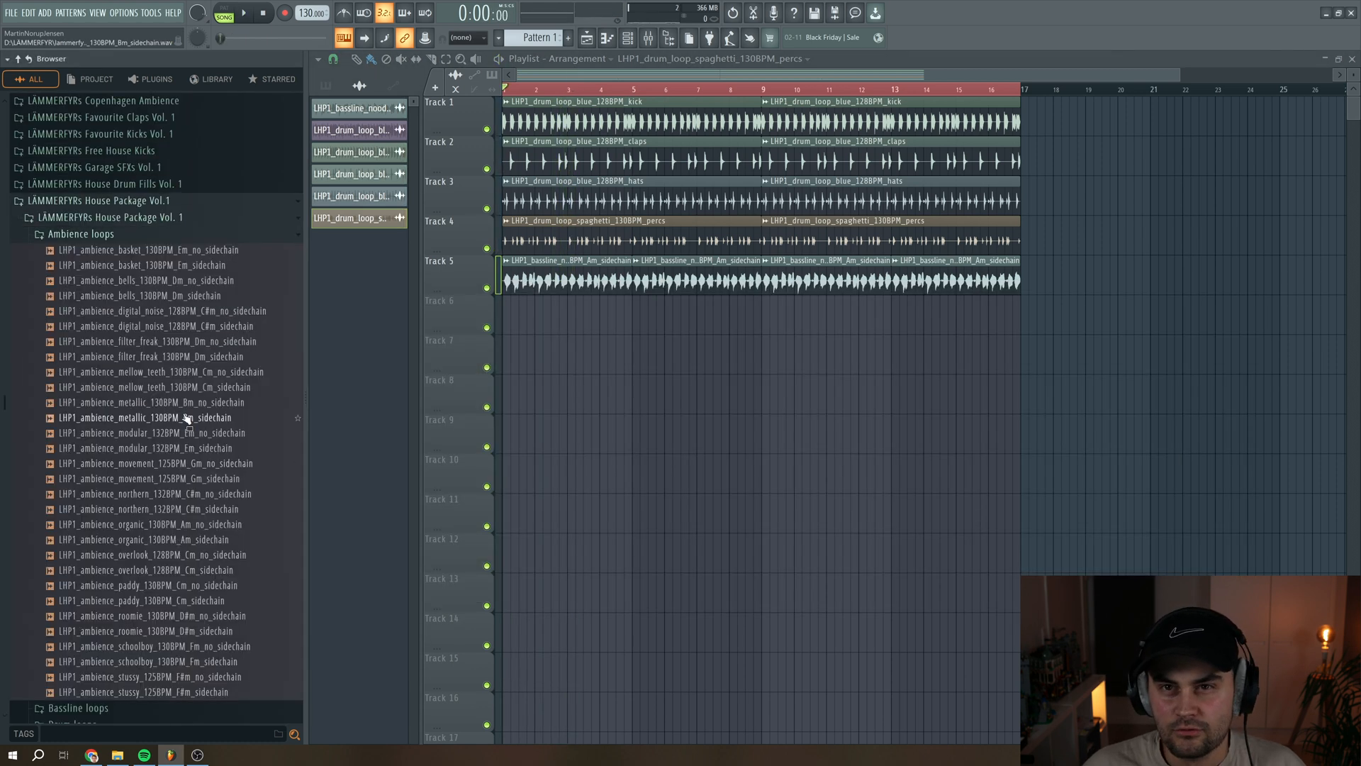
Look through the Ambience loops and preview LHP1_ambience_organic_130BPM_Am_no_sidechain.
scroll(216, 473, "down", 1)
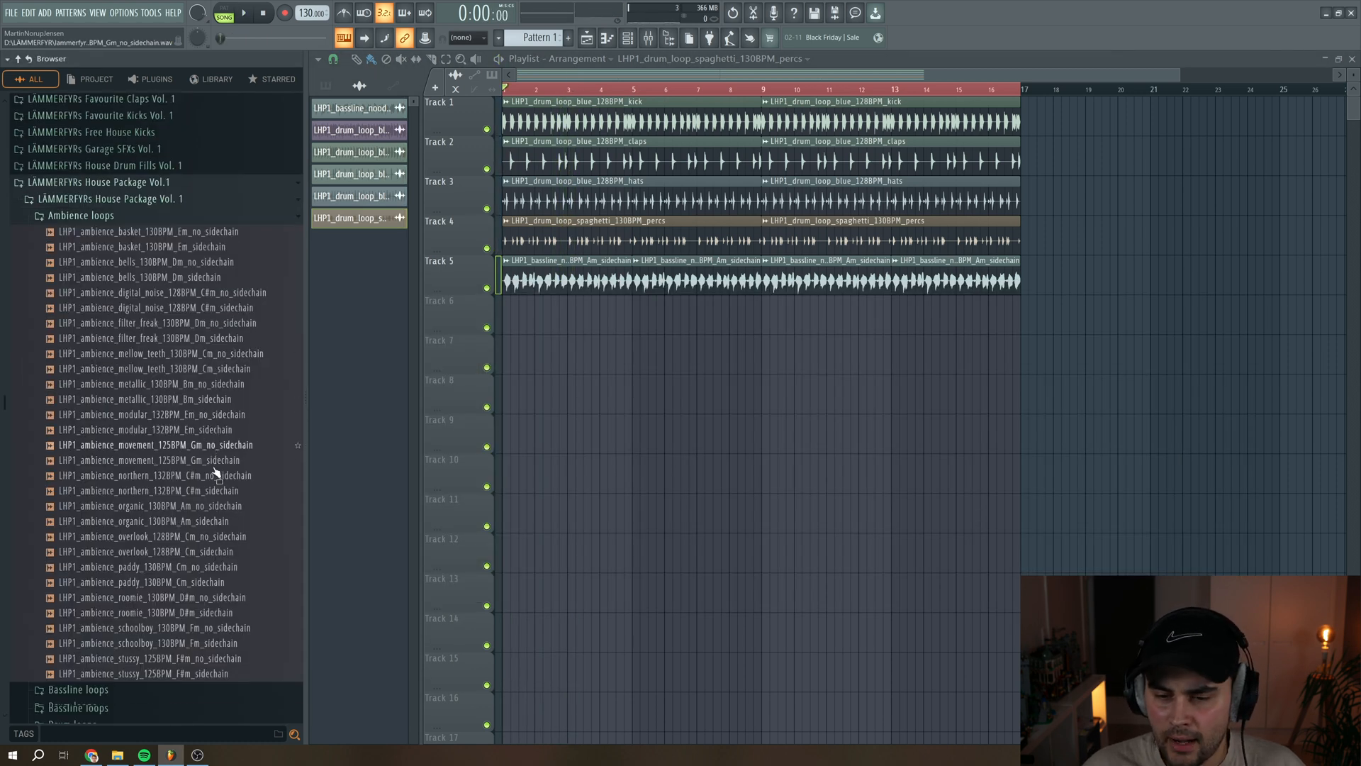
scroll(216, 474, "down", 4)
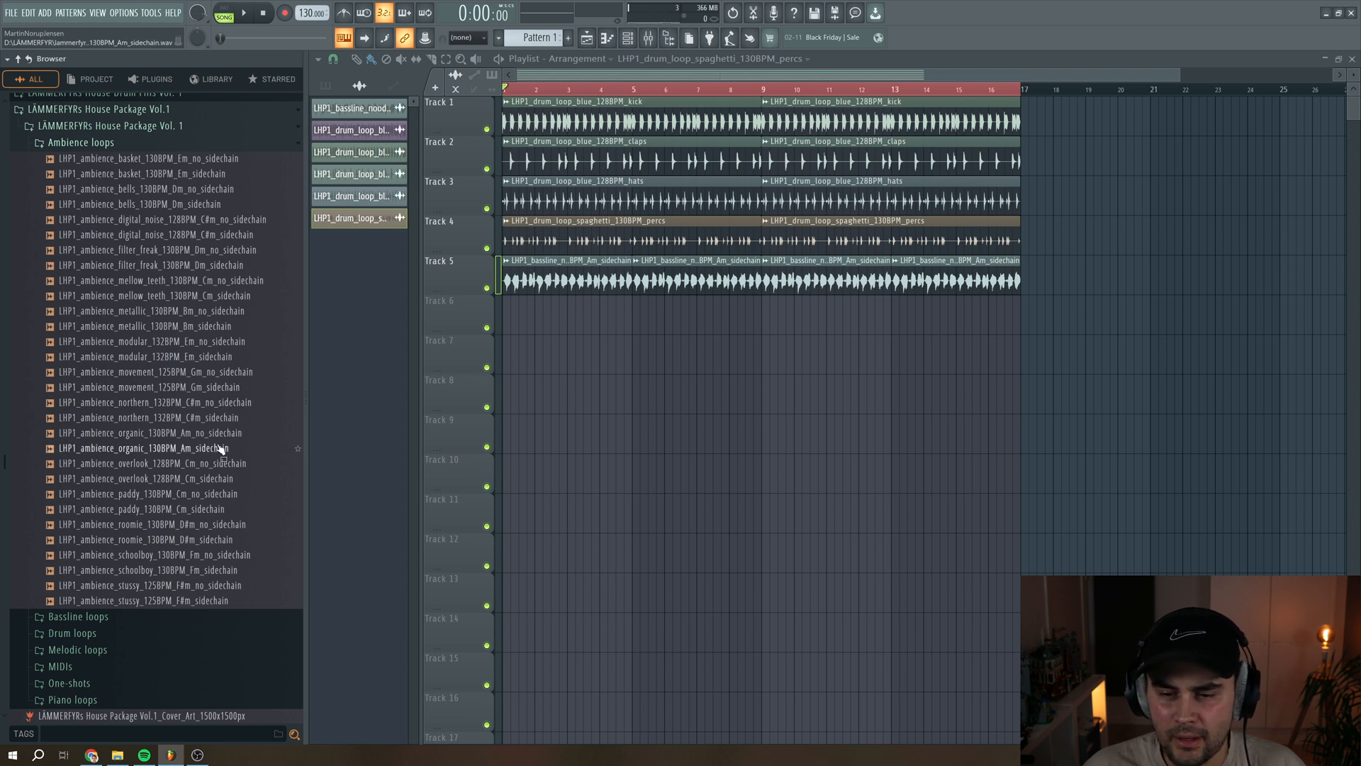
left_click(216, 433)
scroll(217, 445, "down", 3)
scroll(220, 441, "up", 3)
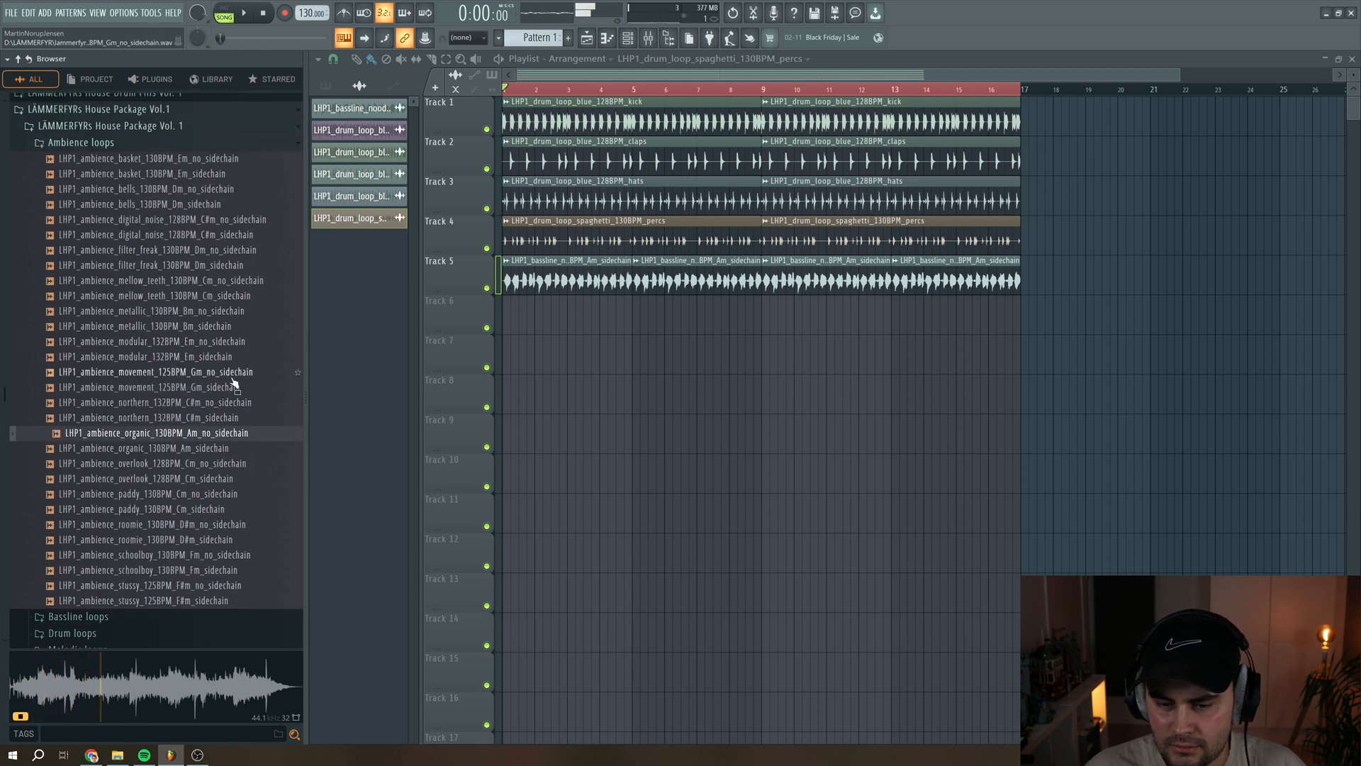
Place LHP1_ambience_organic_130BPM_Am_no_sidechain at bar 1 on Track 6 and trim it to its third bar only.
left_click_drag(193, 440, 547, 320)
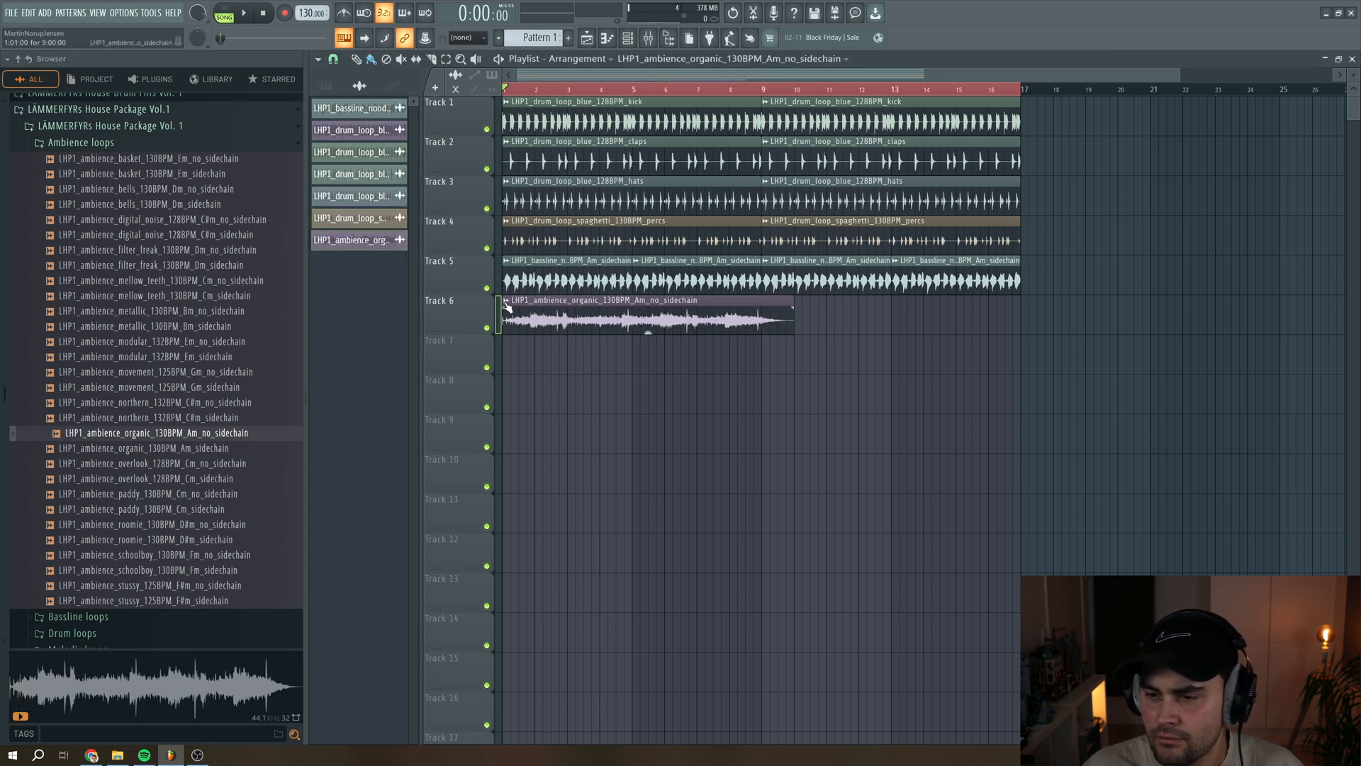
left_click_drag(499, 301, 567, 296)
left_click_drag(792, 299, 620, 298)
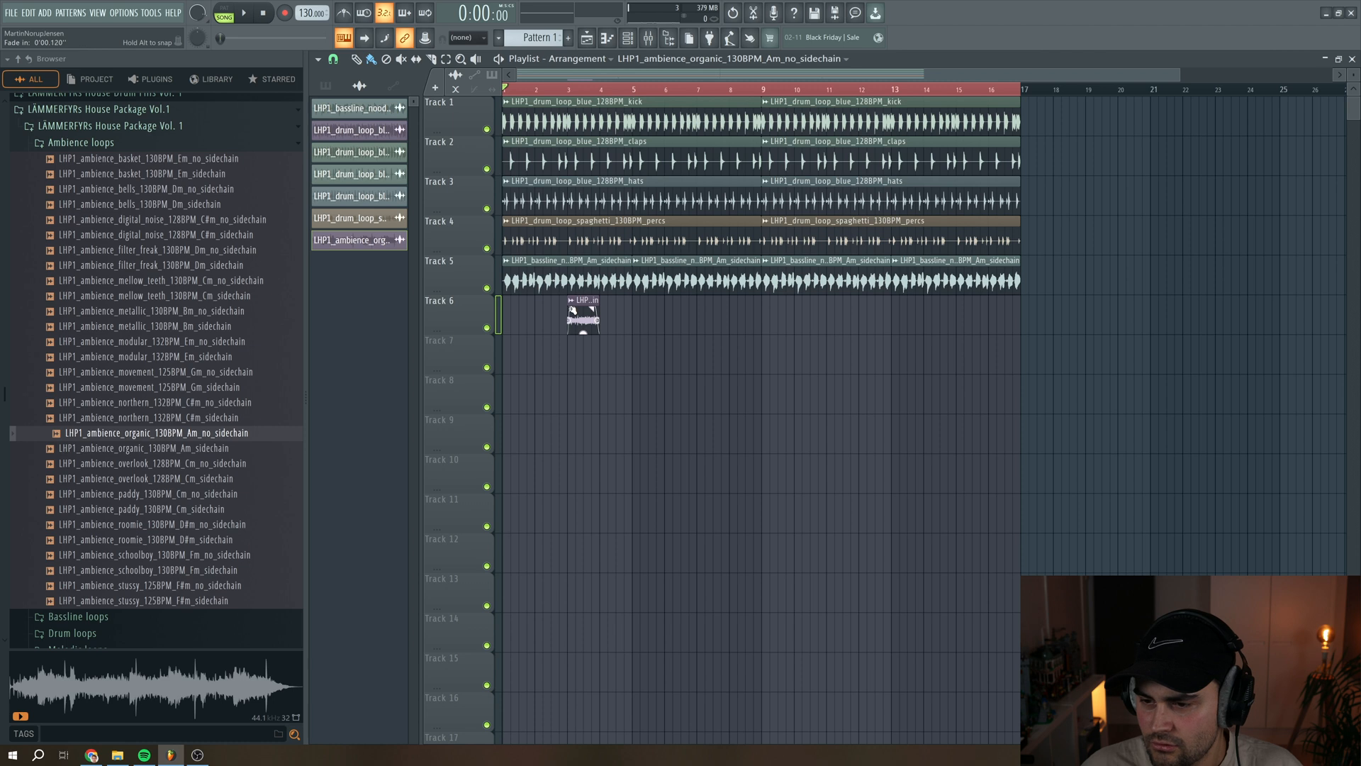
Move the one-bar ambience clip to bar 1 on Track 6 and play it with the arrangement.
left_click_drag(583, 321, 519, 321)
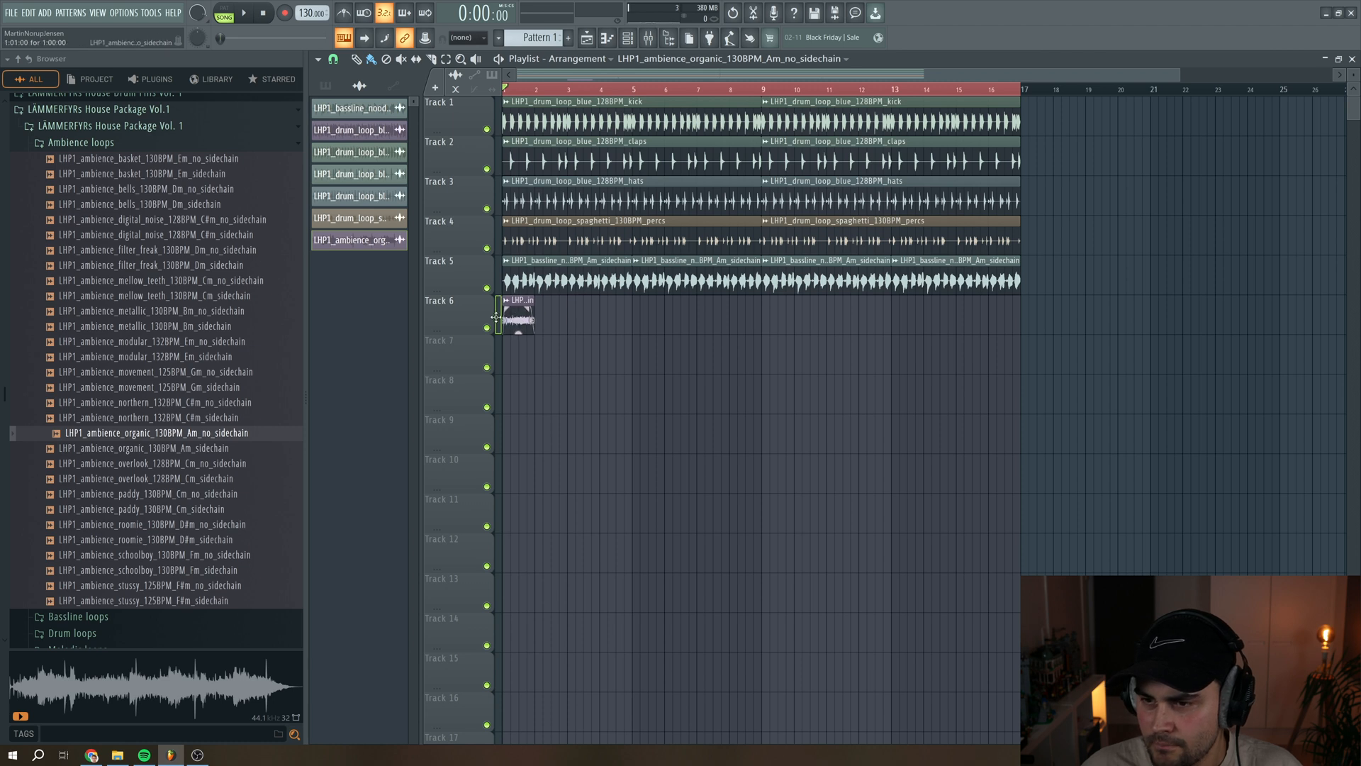
key("space")
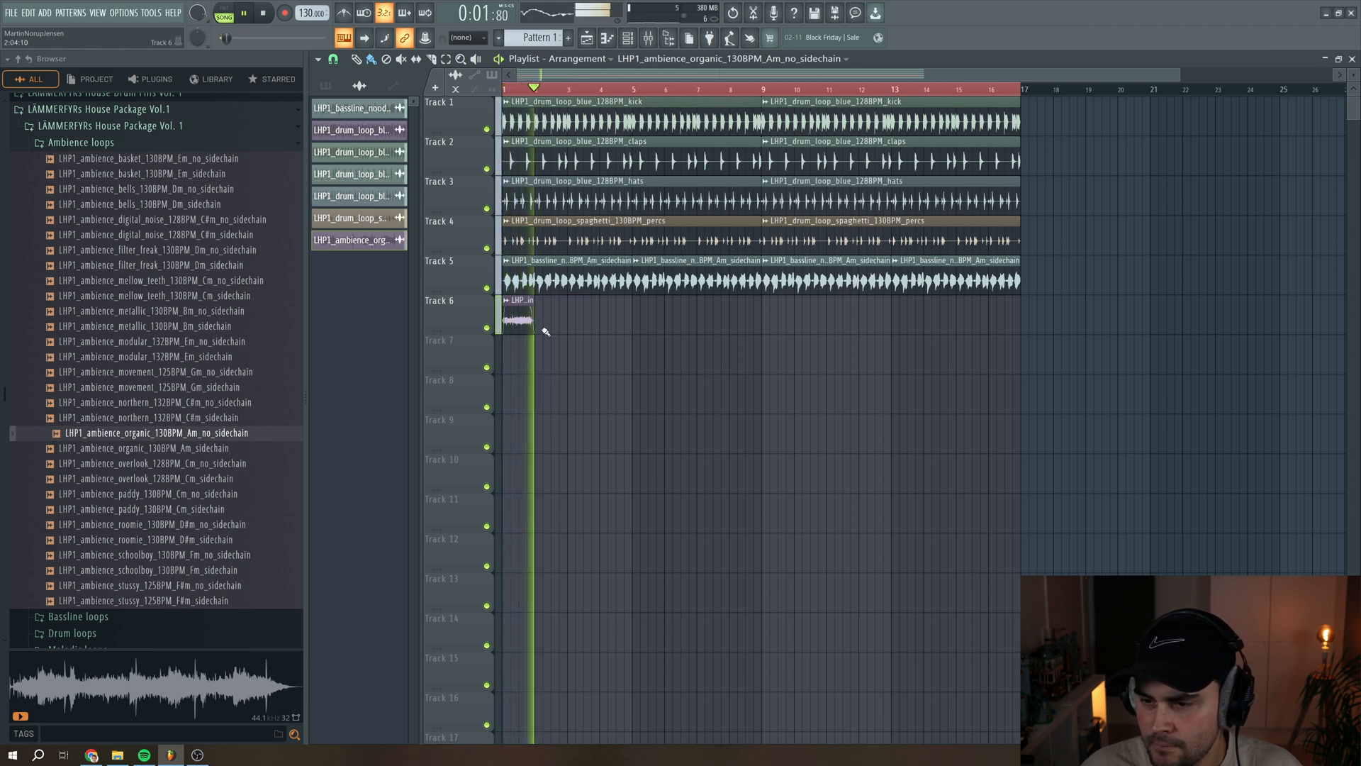
key("space")
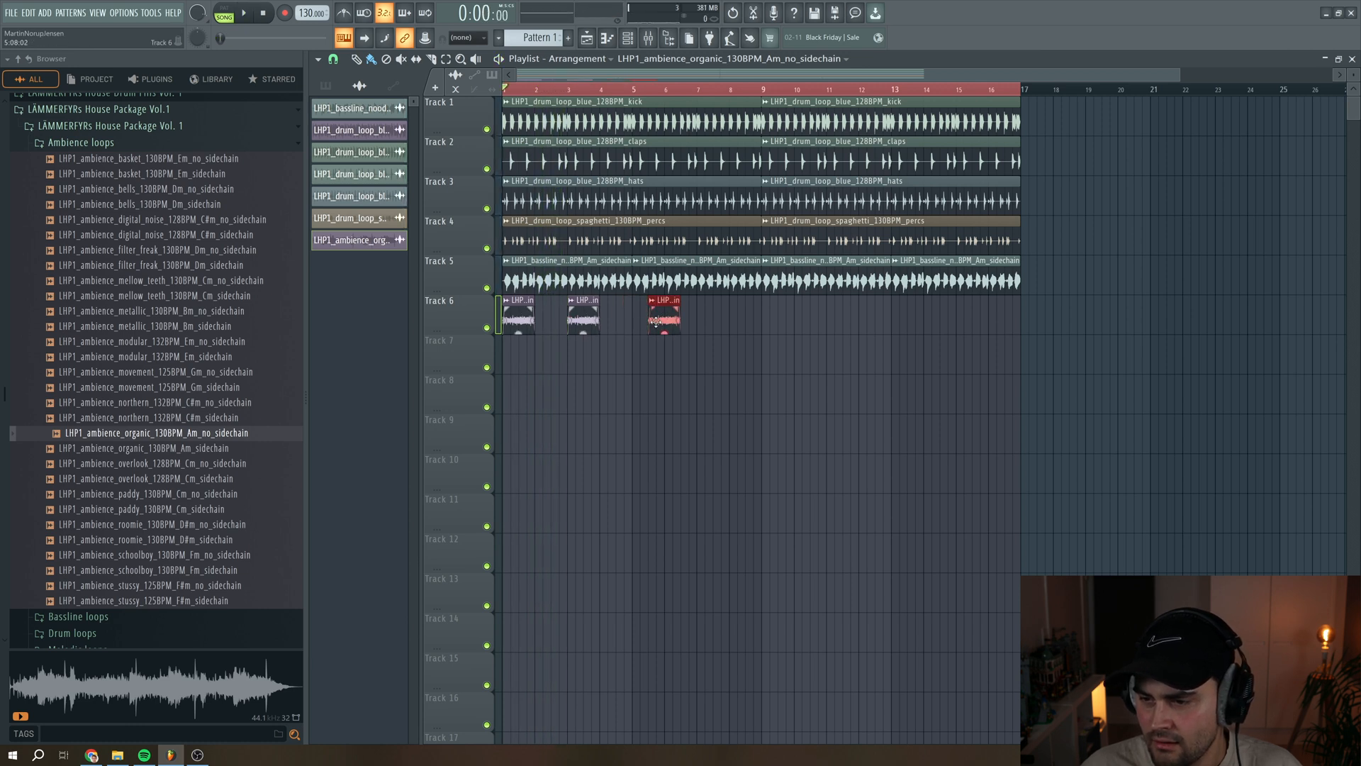
Repeat the one-bar ambience clip every second bar through bar 15 on Track 6 and route it to mixer track 6.
left_click_drag(656, 321, 839, 319)
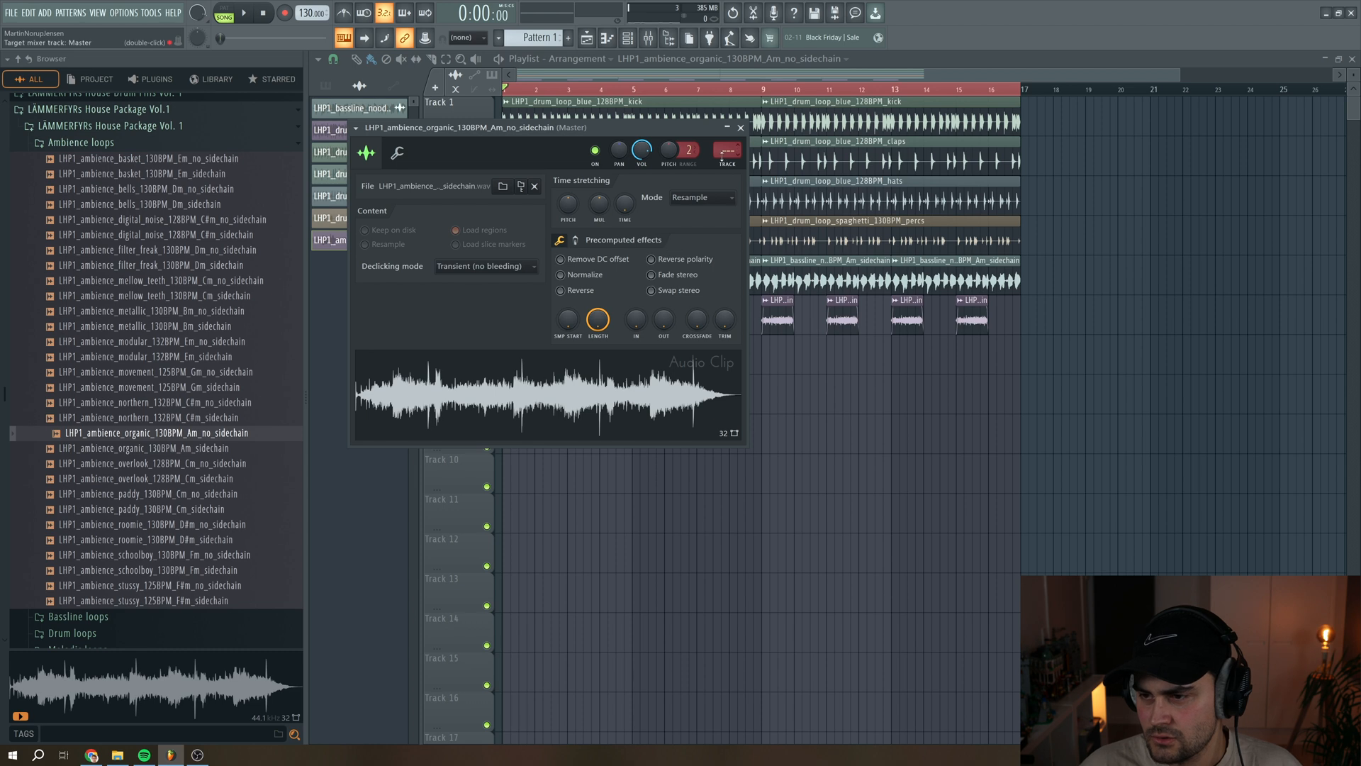
double_click(721, 156)
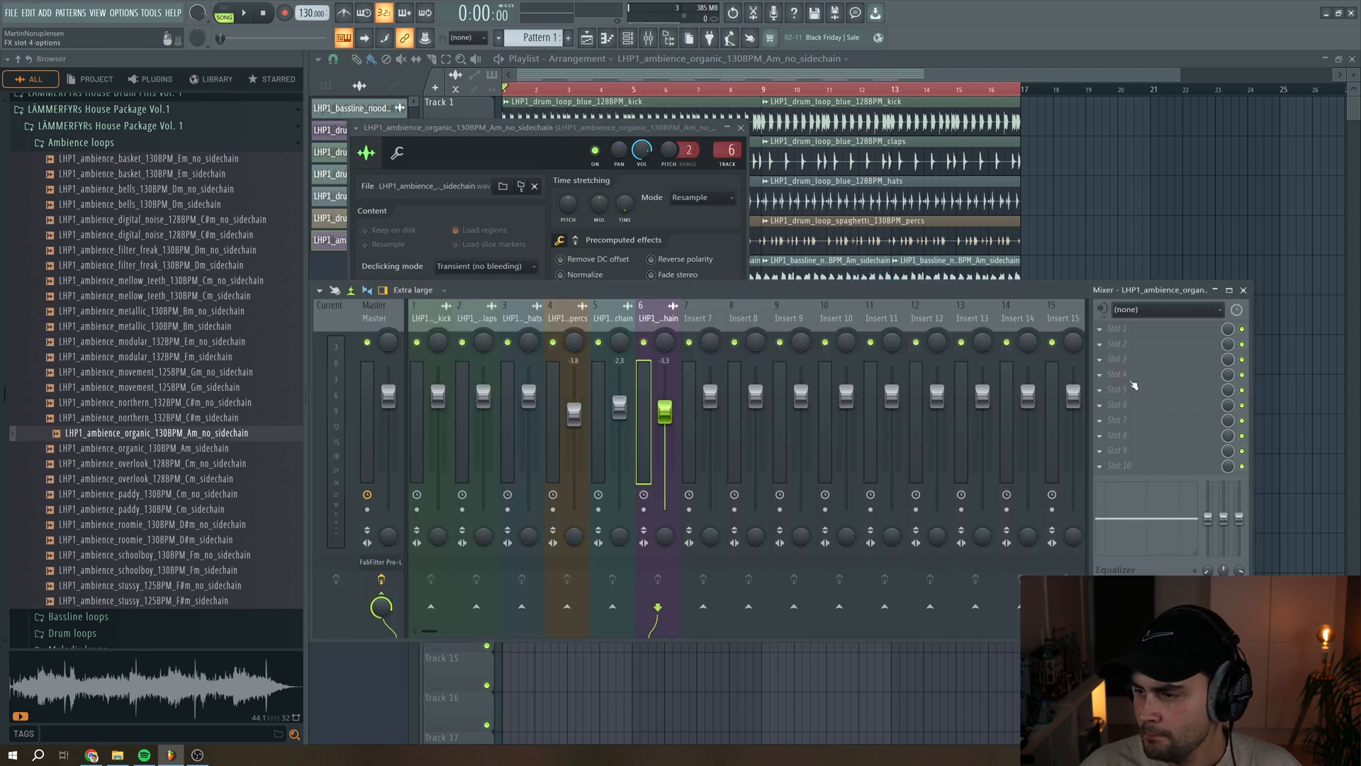
Add Fruity Delay 3 with 69% input wet and Fruity Reeverb 2 with an 80% wet level to the ambience mixer track.
left_click_drag(463, 260, 463, 287)
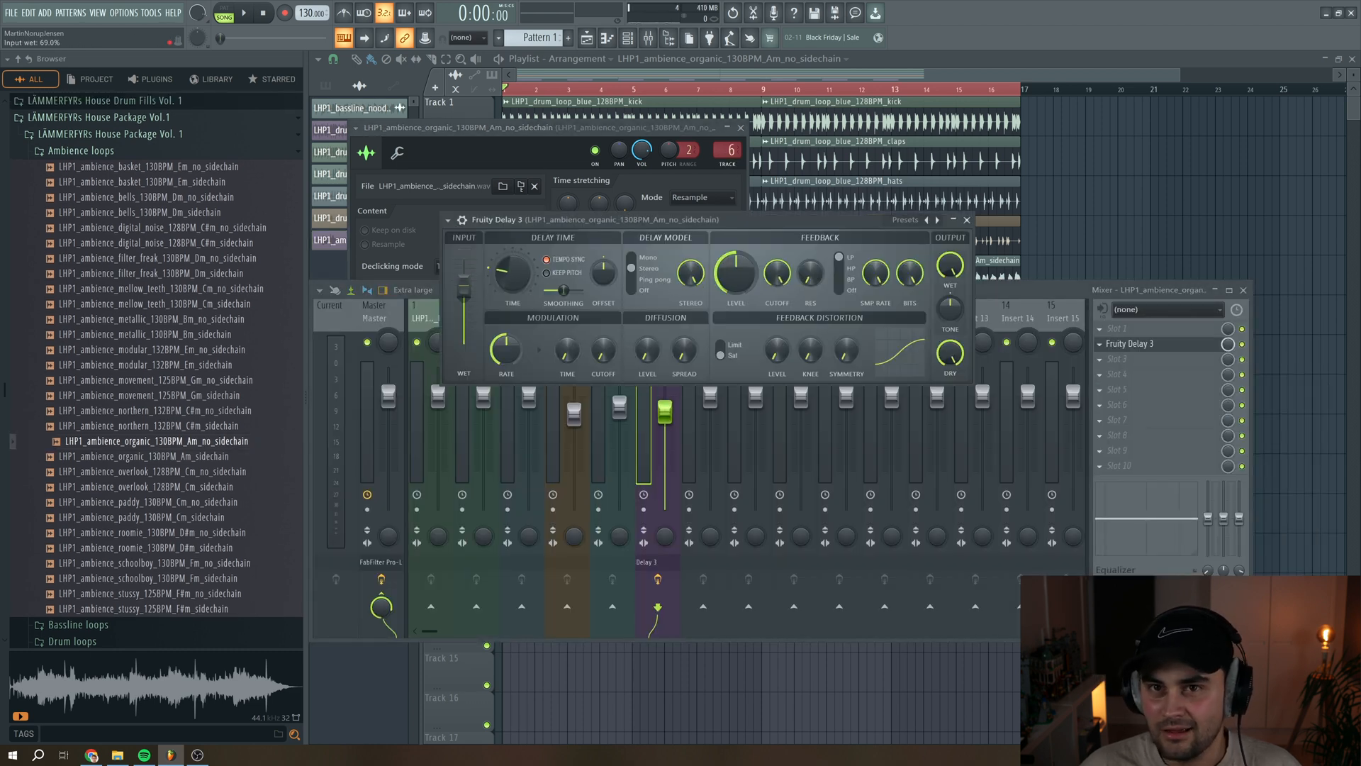
left_click(1116, 358)
mouse_move(1113, 372)
mouse_move(1265, 388)
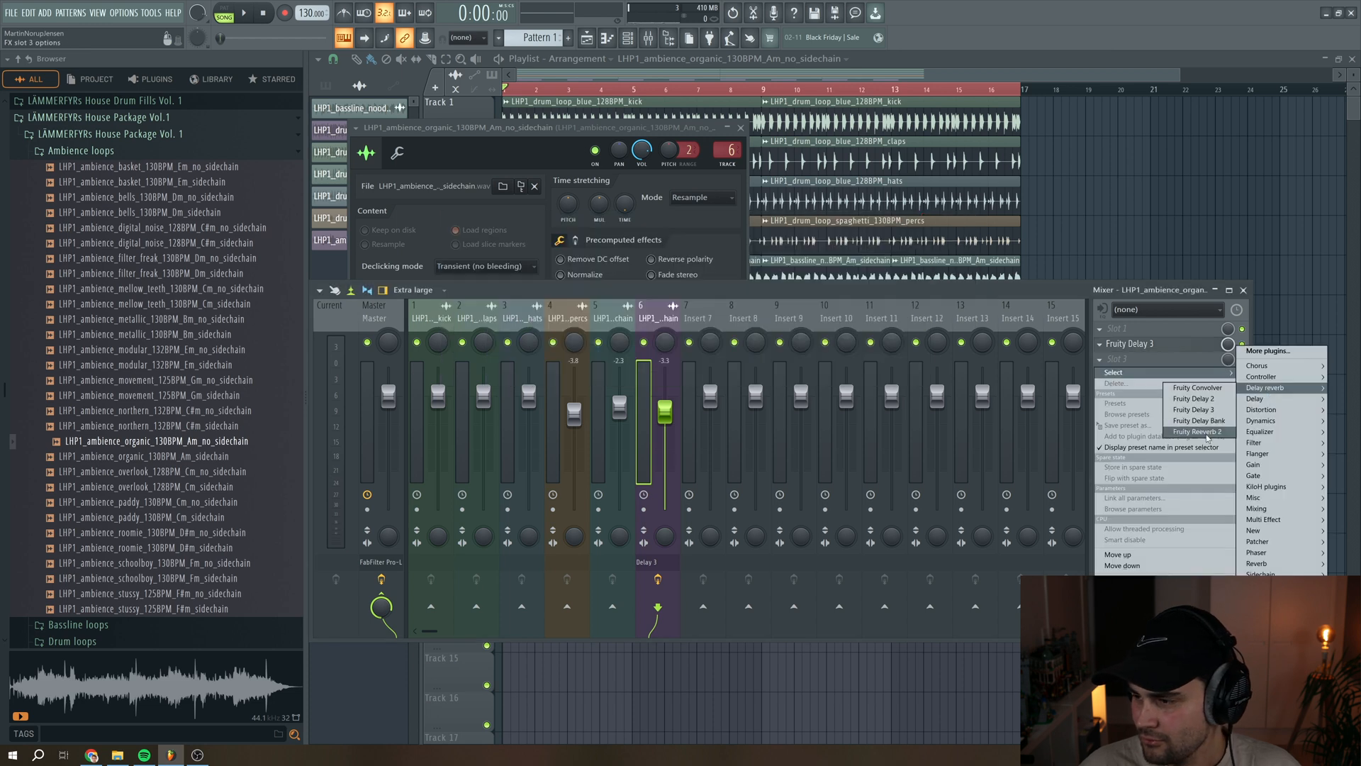
left_click(1205, 432)
left_click_drag(673, 135, 674, 125)
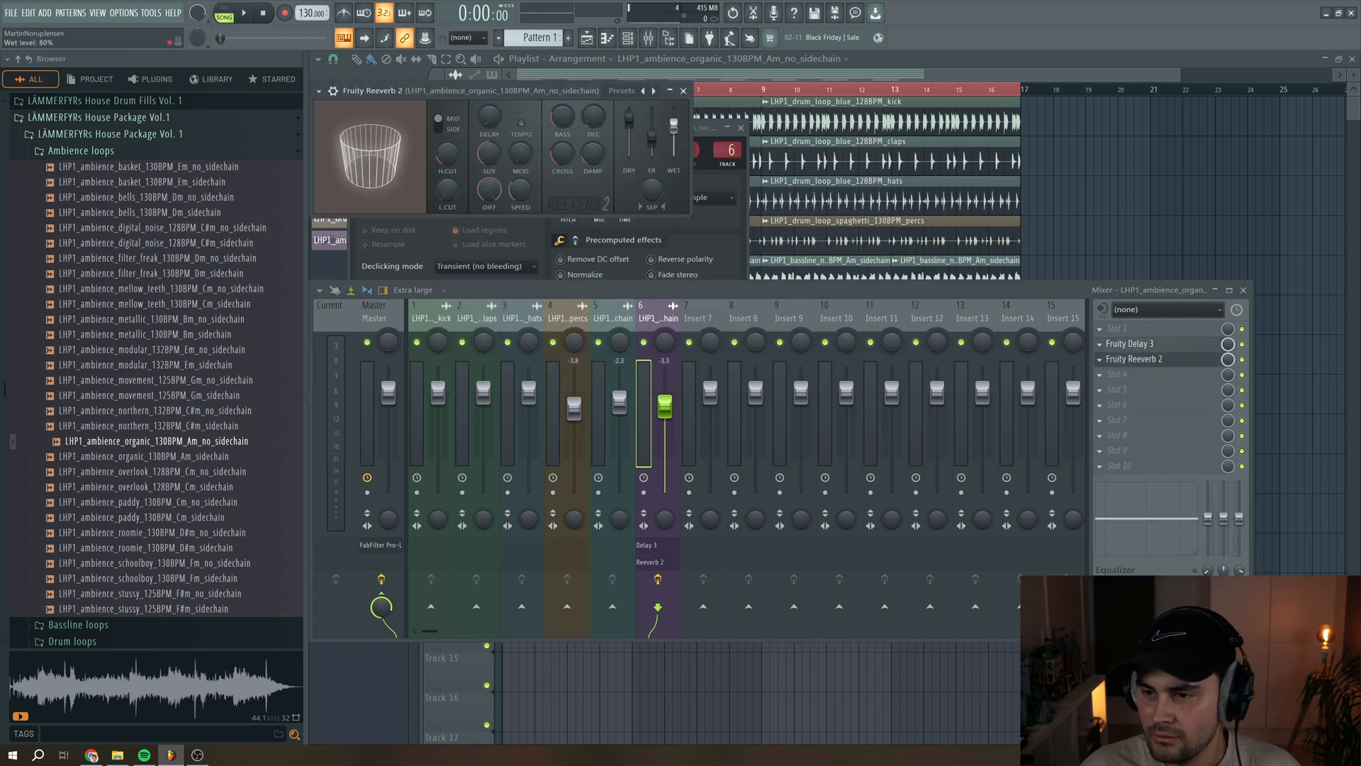
left_click(683, 90)
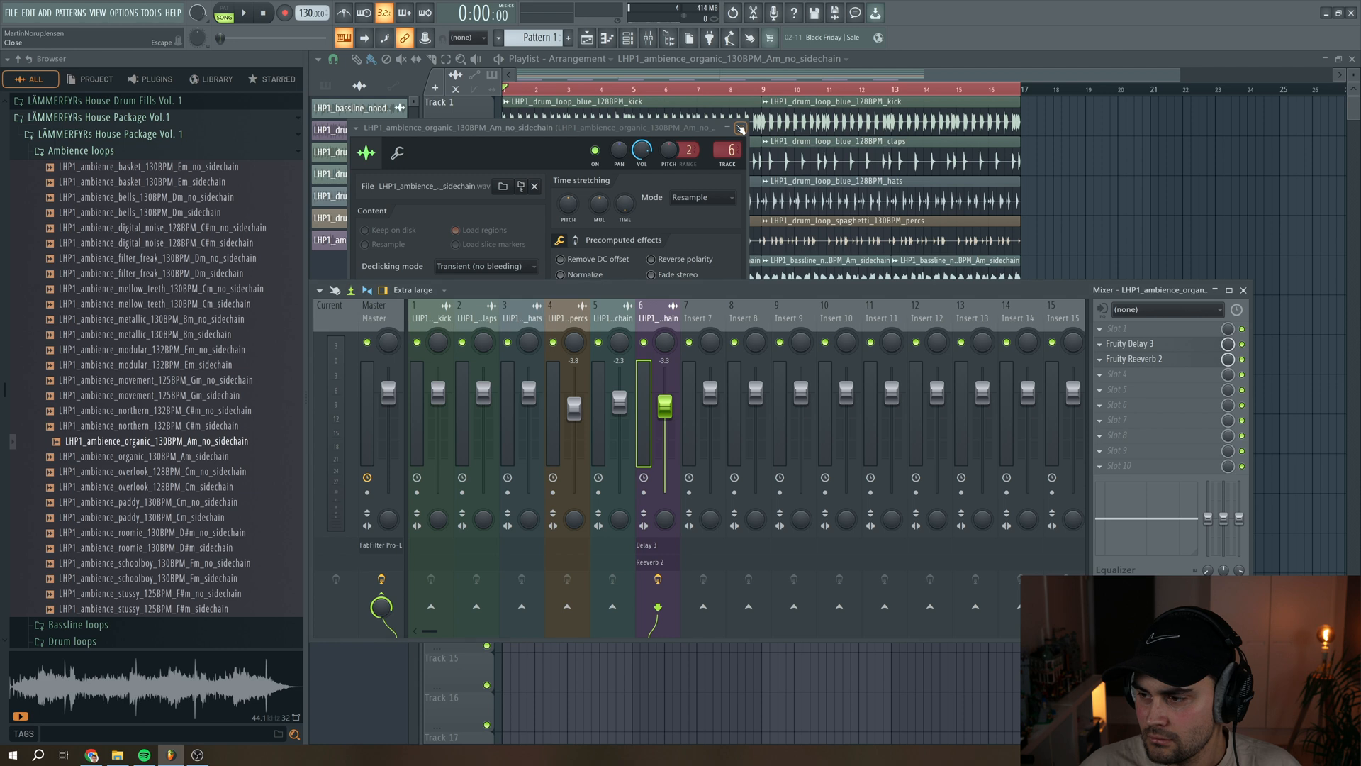
Add Fruity parametric EQ 2 to the ambience track with band 1 as a high pass near 255 Hz and band 7 at -18 dB near 2.5 kHz.
left_click(741, 128)
right_click(397, 229)
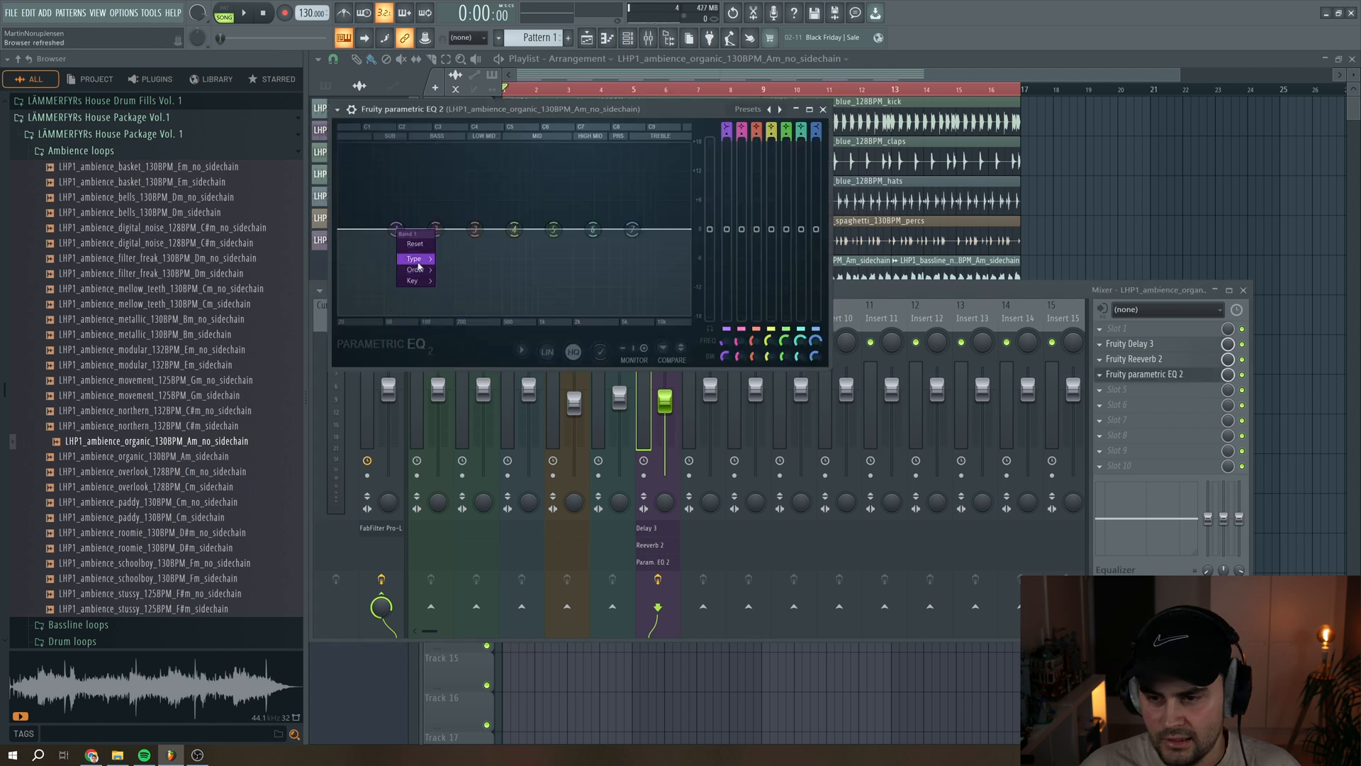
mouse_move(416, 259)
left_click(460, 291)
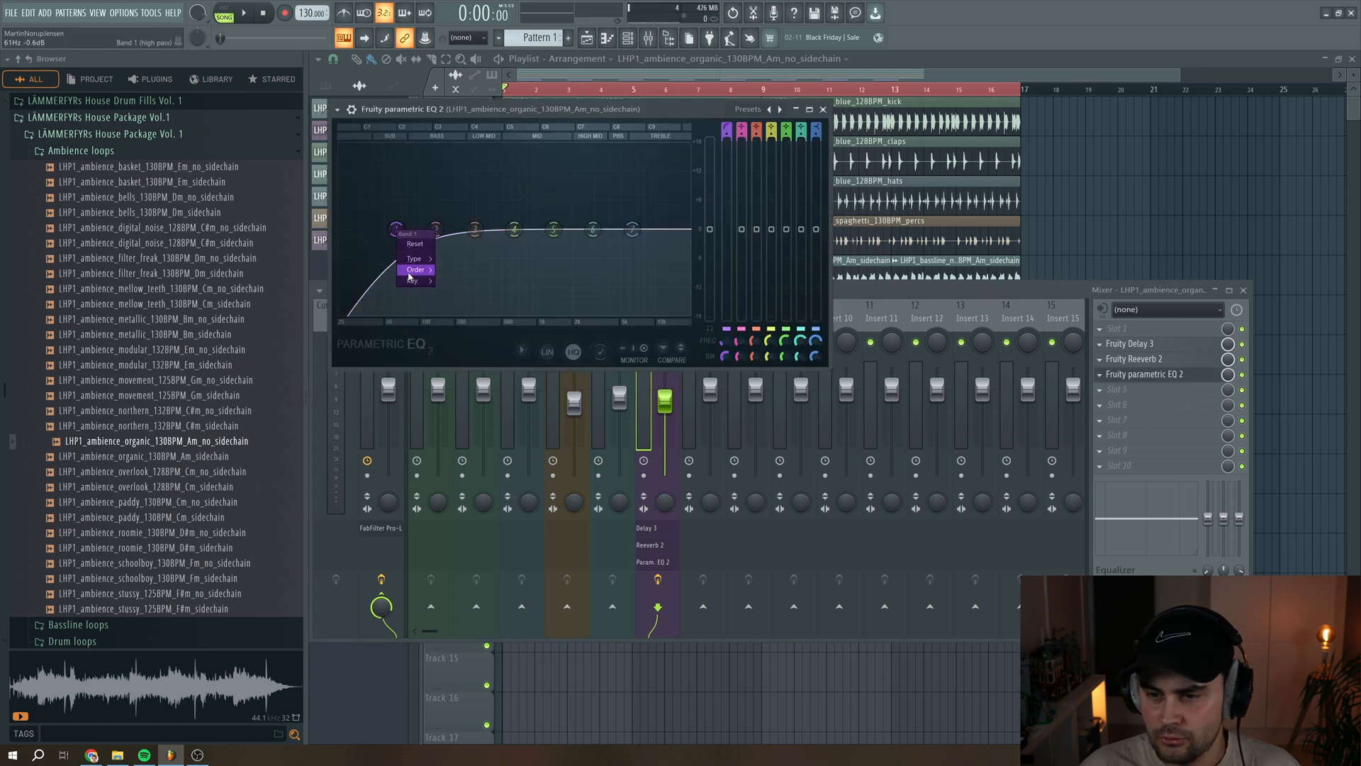
left_click_drag(394, 229, 456, 229)
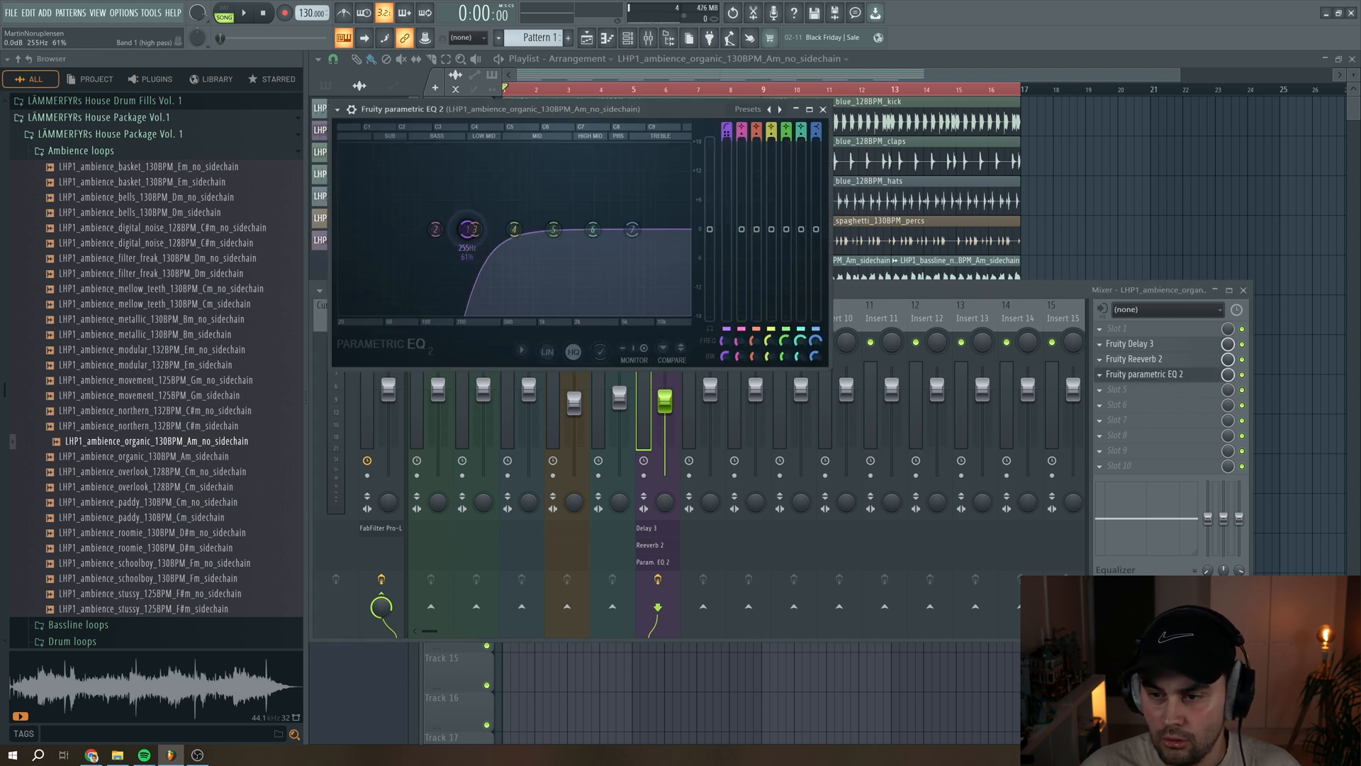
left_click_drag(631, 229, 584, 312)
Play the arrangement and raise the EQ's band 1 high pass on the ambience track to about 285 Hz.
key("space")
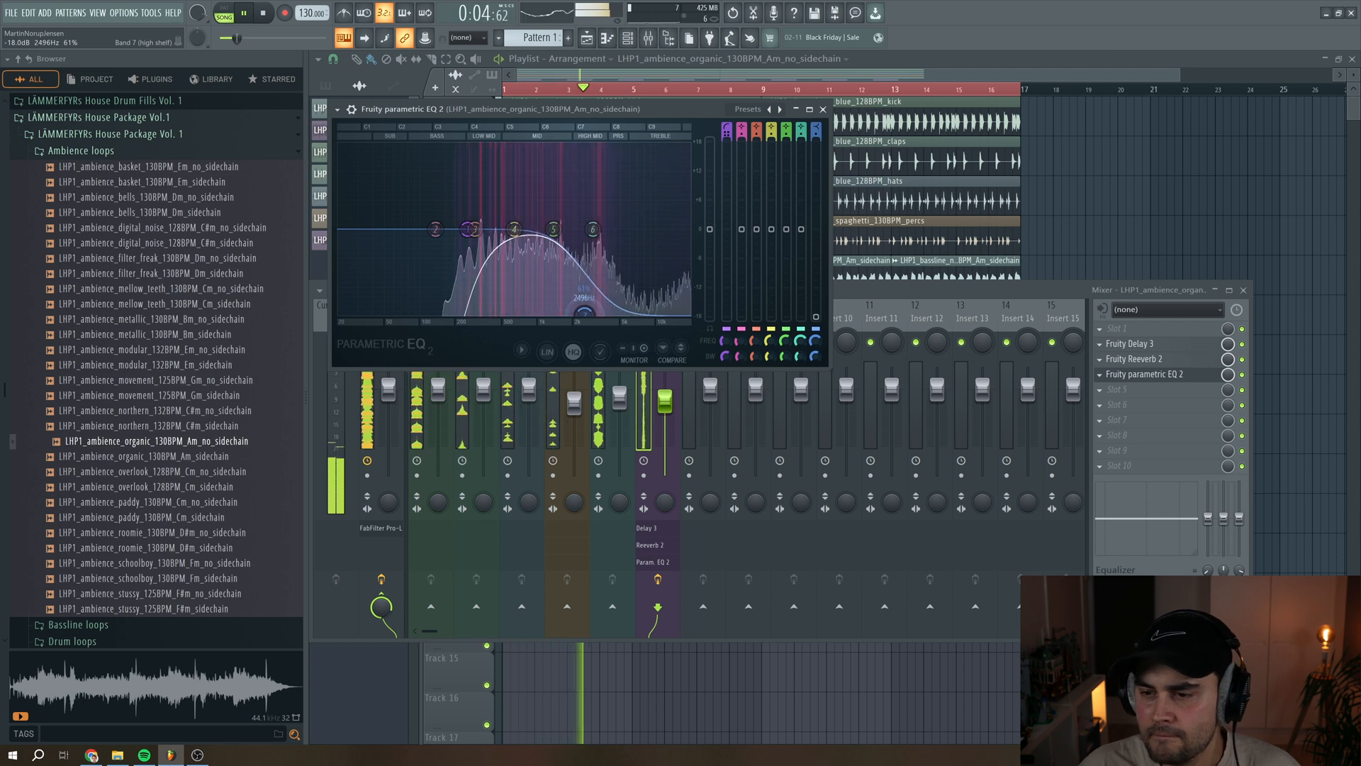
left_click_drag(467, 229, 470, 229)
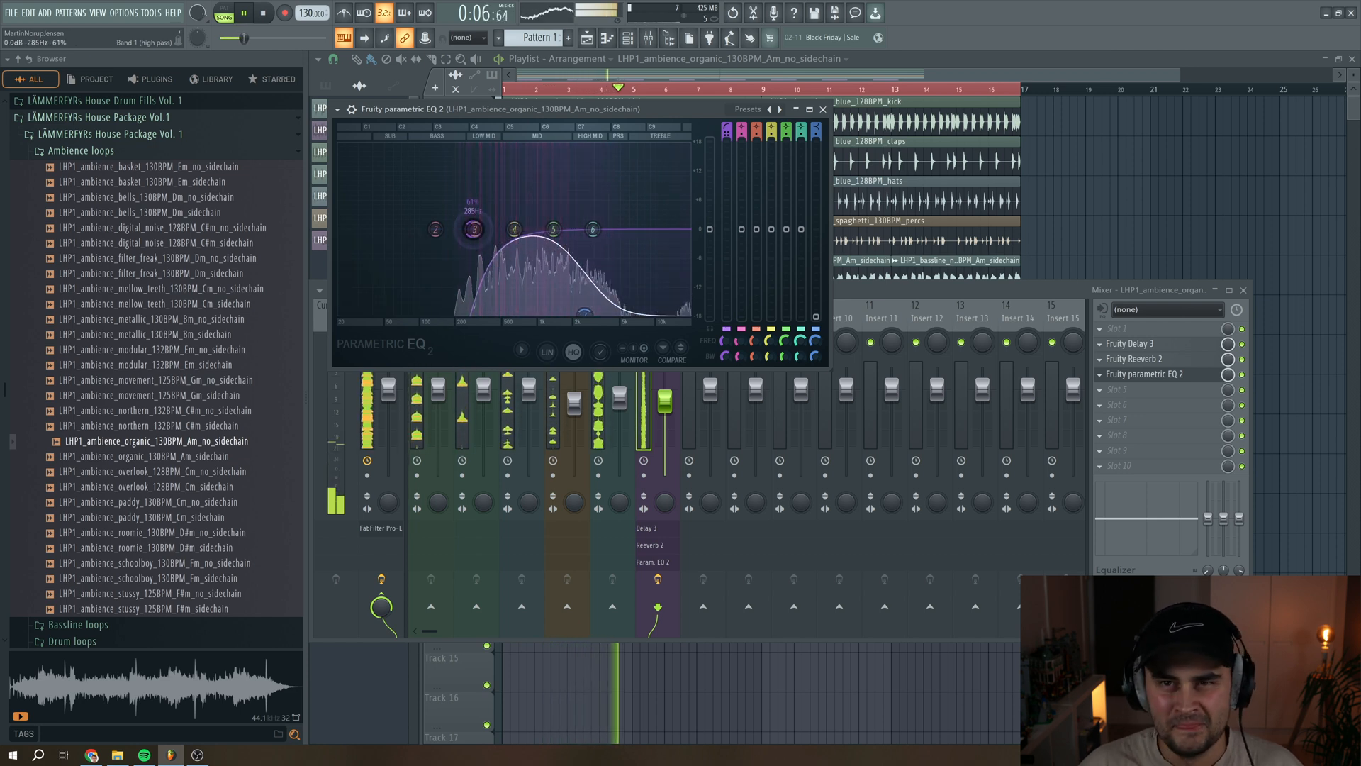
left_click(1134, 374)
key("space")
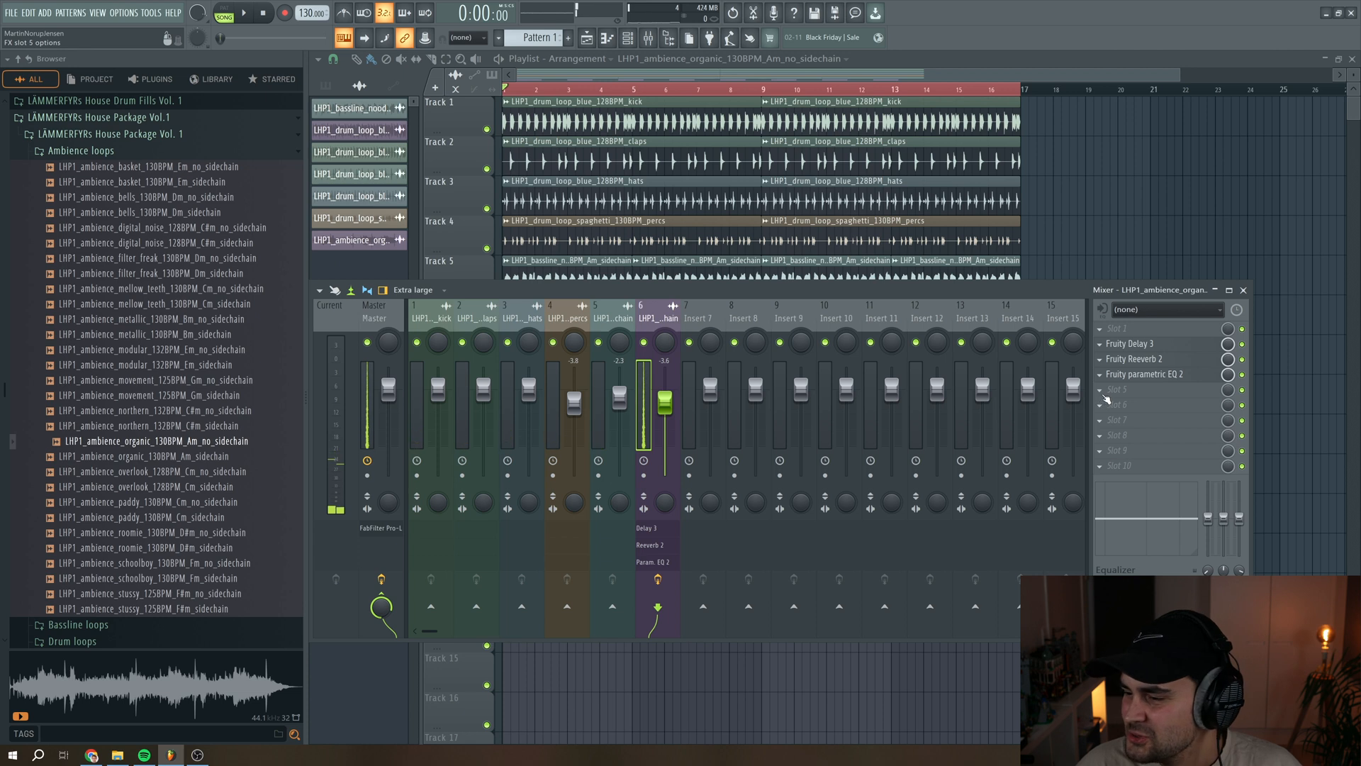
Add RC-20 Retro Color after the EQ on the ambience track with the Vinyl 1 preset and its Noise module disabled.
left_click(1105, 394)
mouse_move(1288, 489)
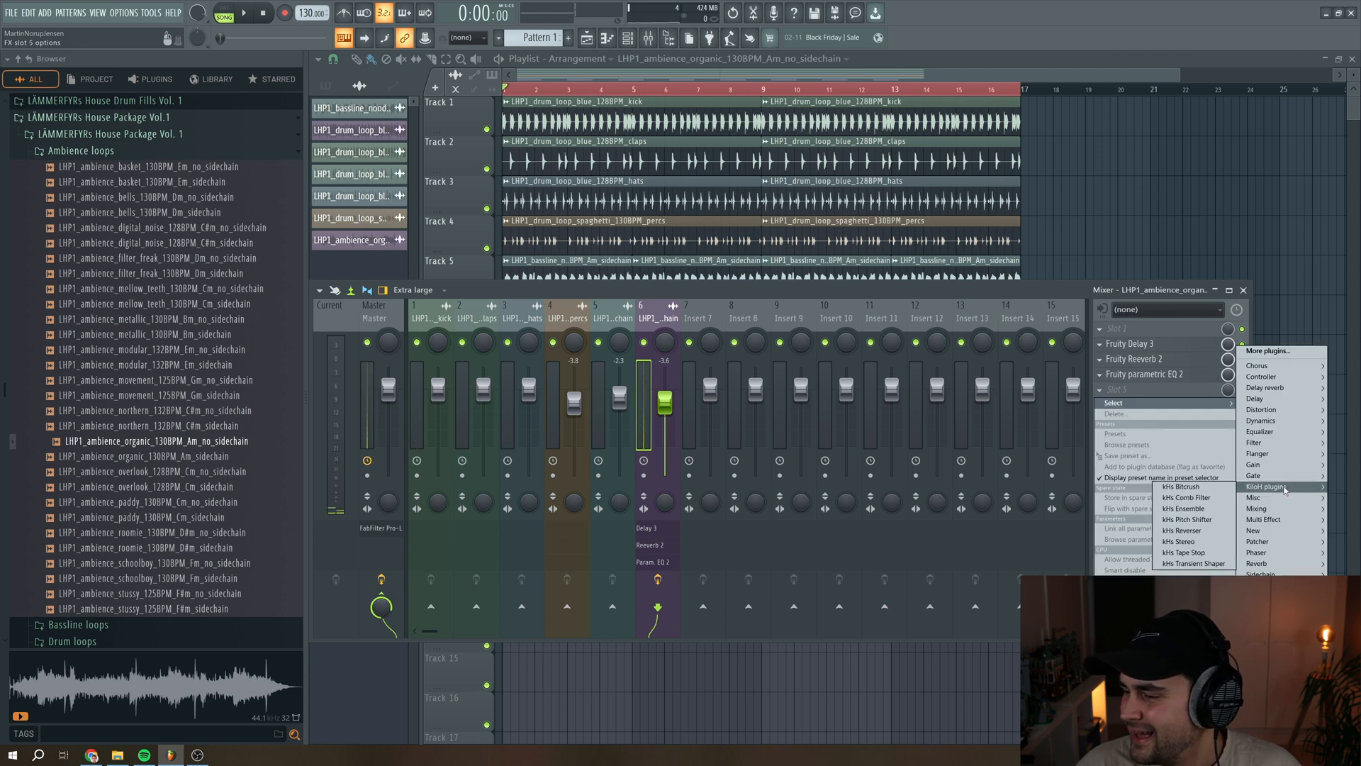
left_click(1191, 556)
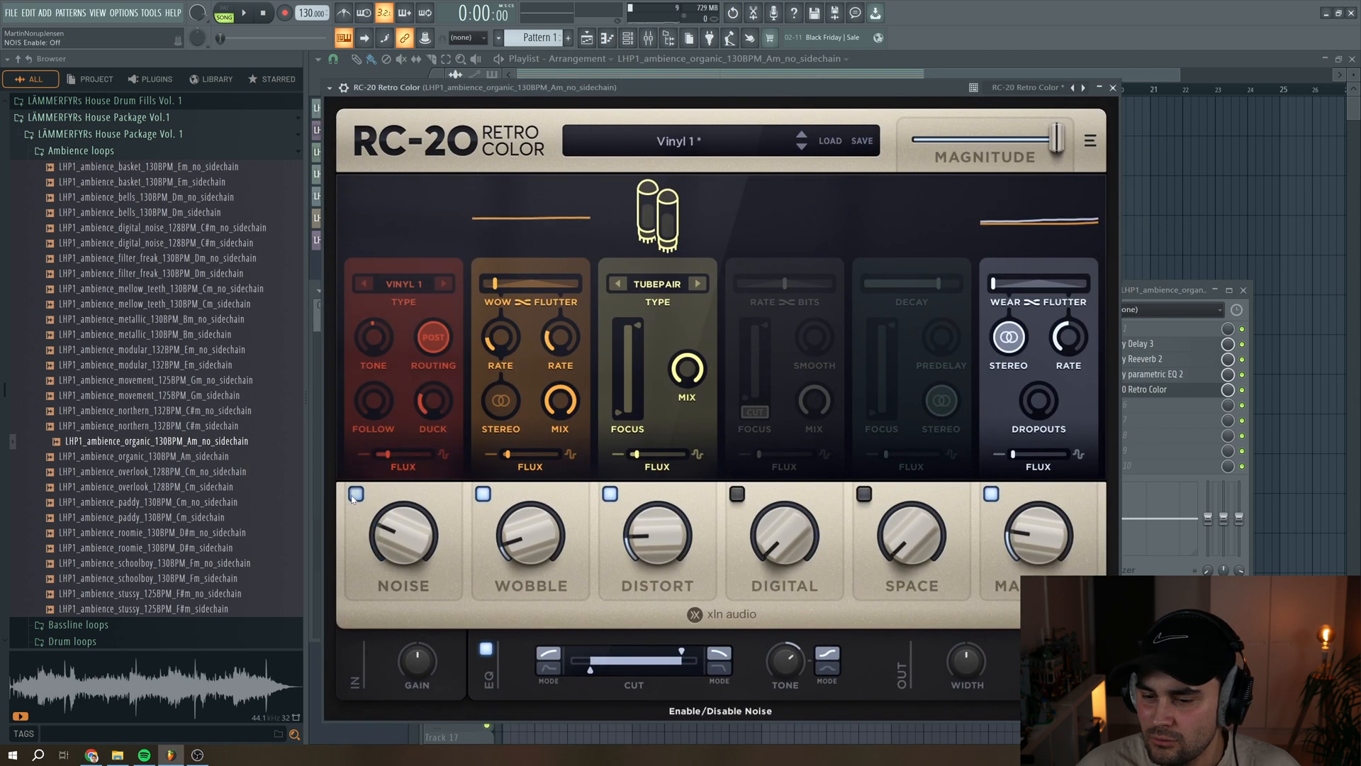
left_click(356, 493)
left_click(415, 548)
left_click(356, 494)
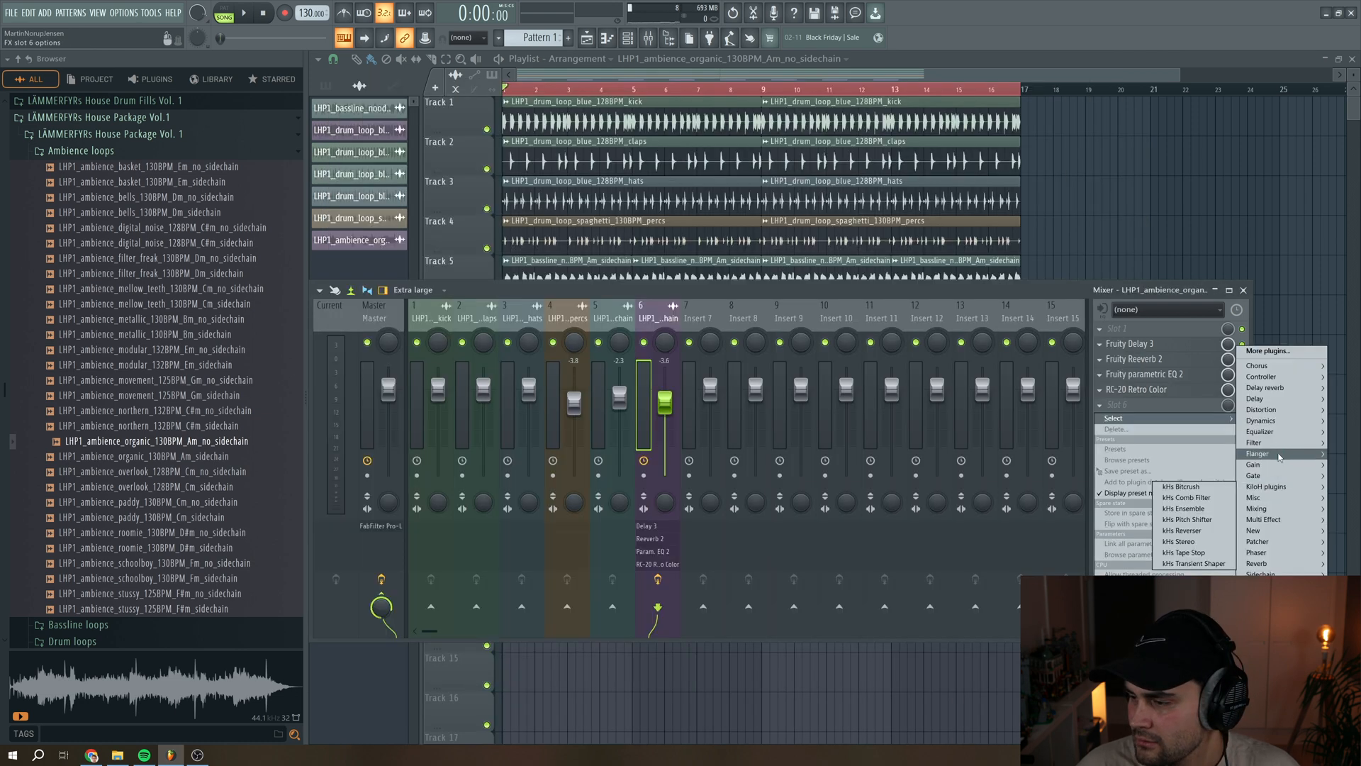
Add ShaperBox 2 to the ambience track with a Rhythm 1 pan curve, 39% mix, and a Hertz-mode LFO at about 0.1 Hz.
left_click(1189, 549)
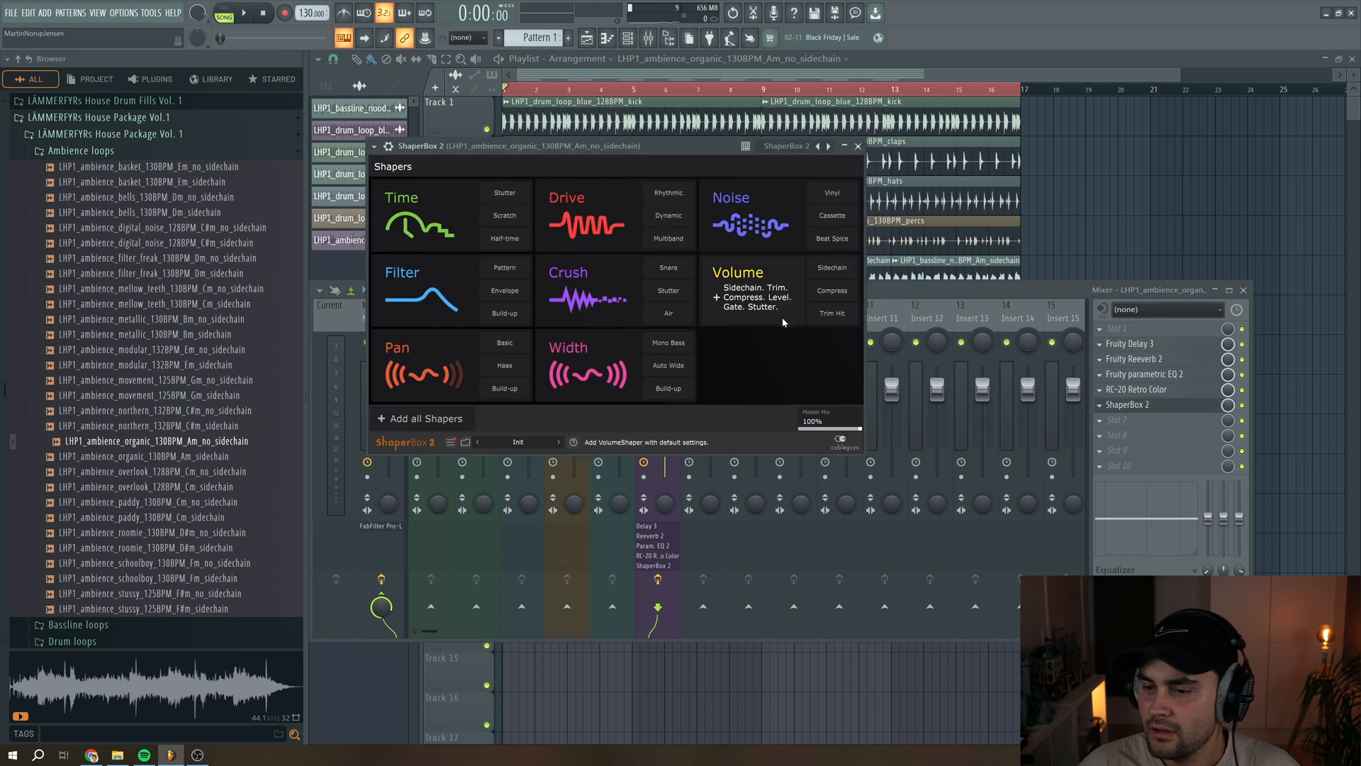
left_click(416, 370)
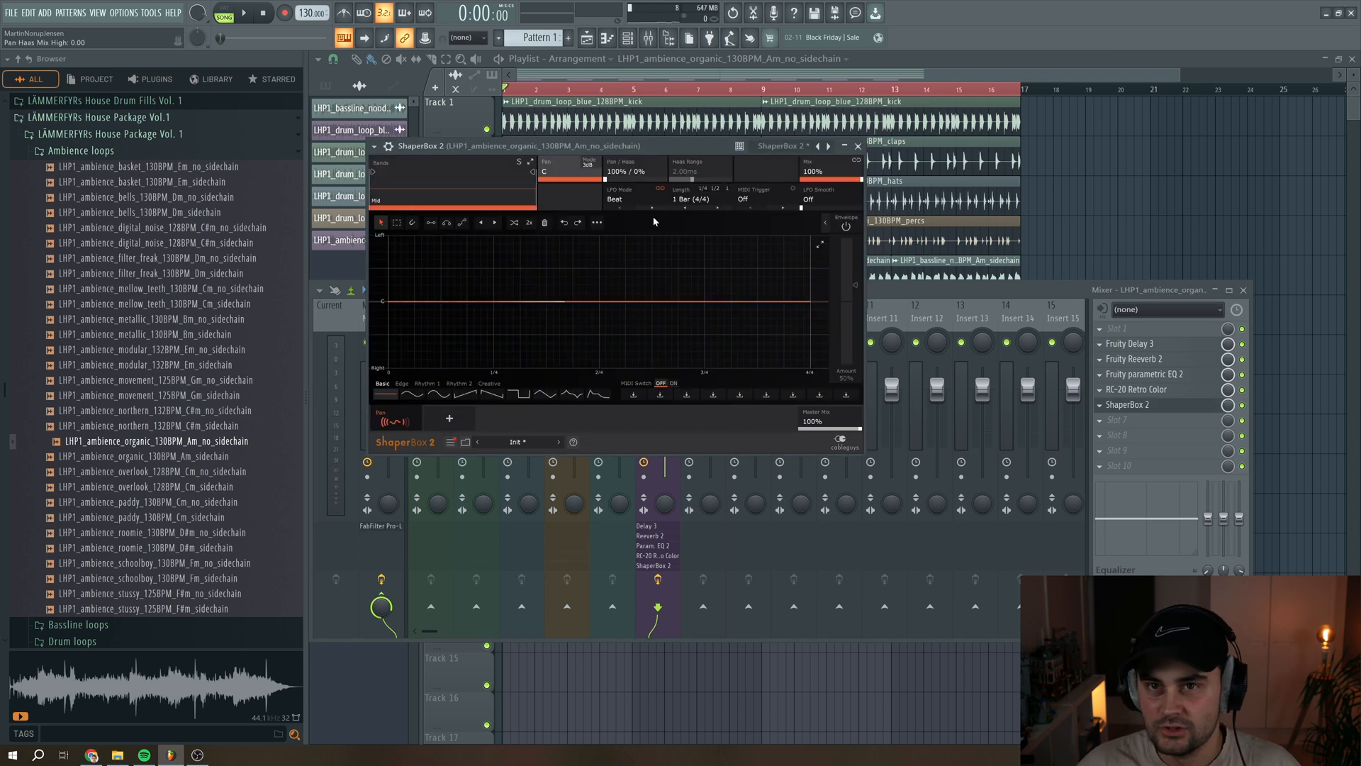
left_click(439, 395)
mouse_move(829, 172)
left_mouse_down()
mouse_move(829, 197)
mouse_move(830, 167)
left_mouse_up()
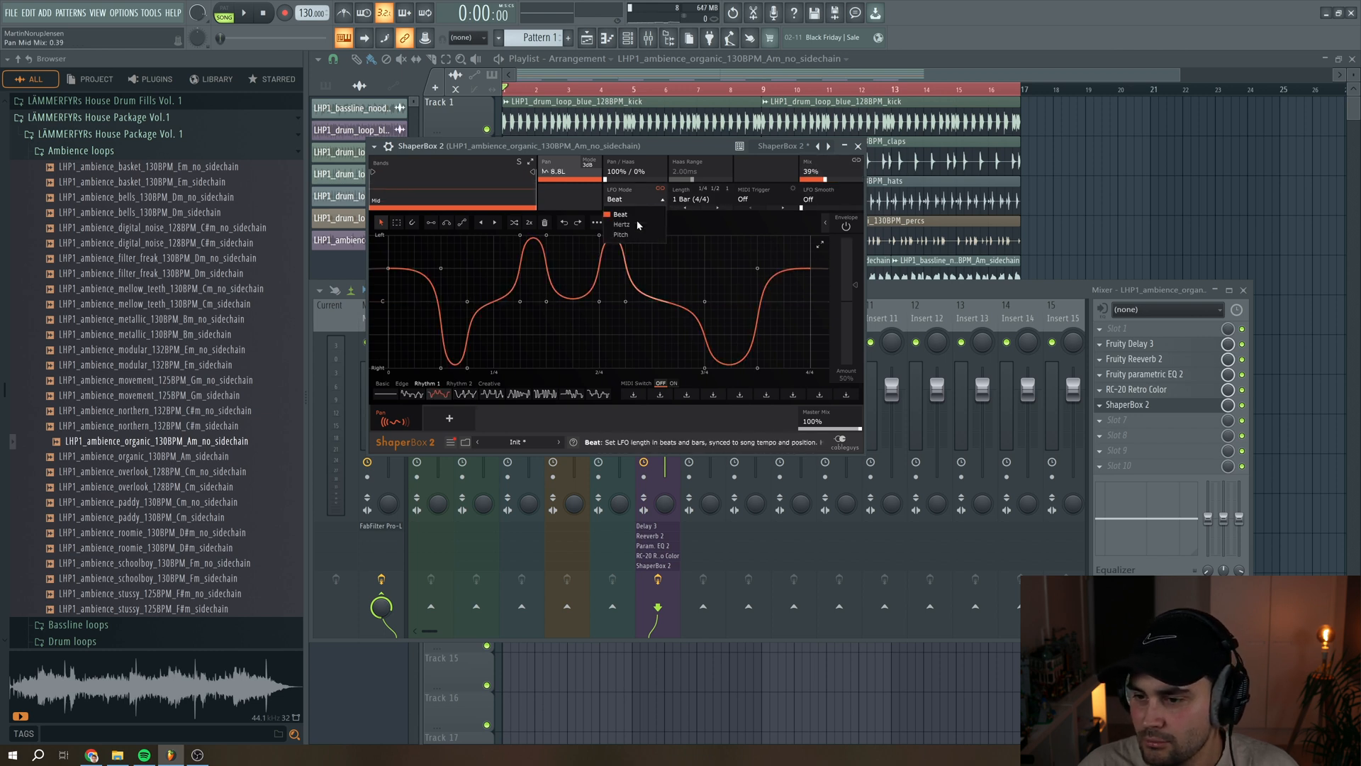
left_click(623, 224)
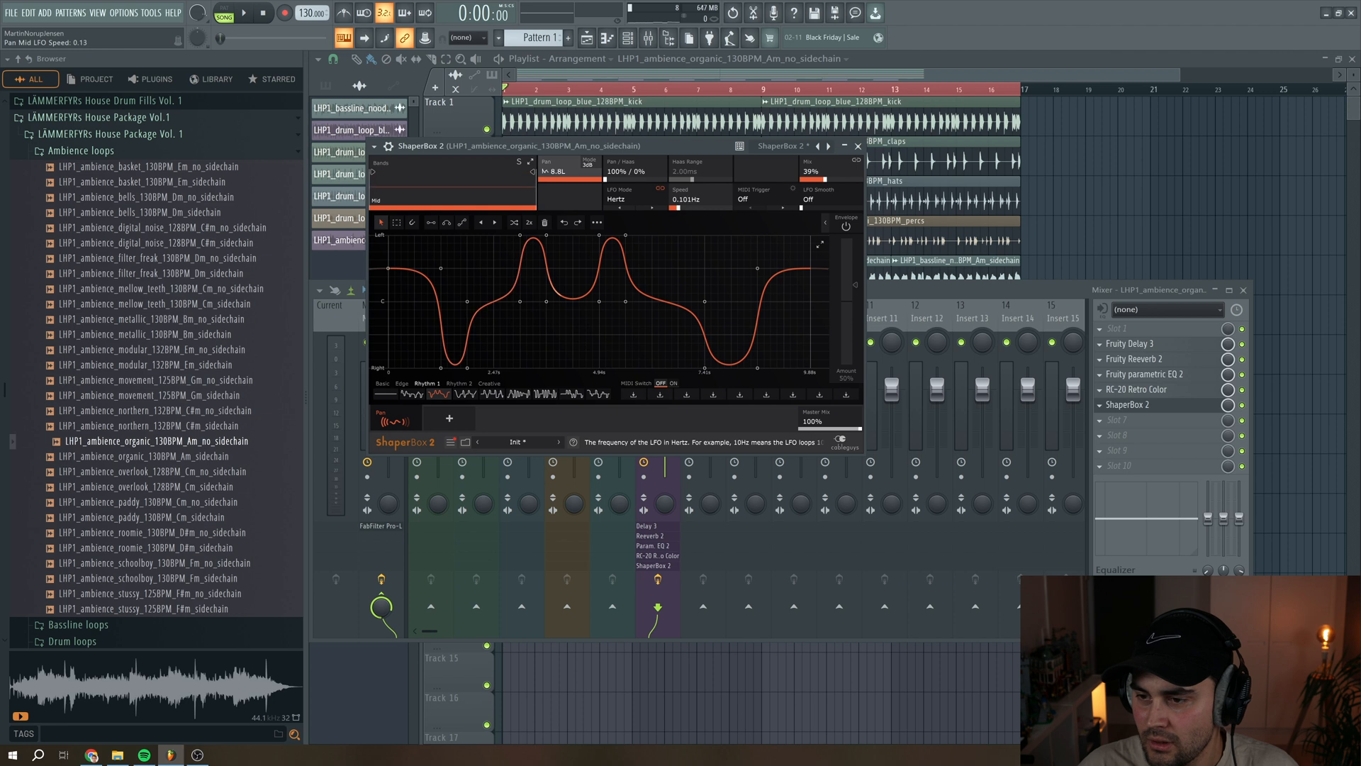
Close the effect windows and play the arrangement to hear the processed ambience clips.
left_click(695, 76)
key("space")
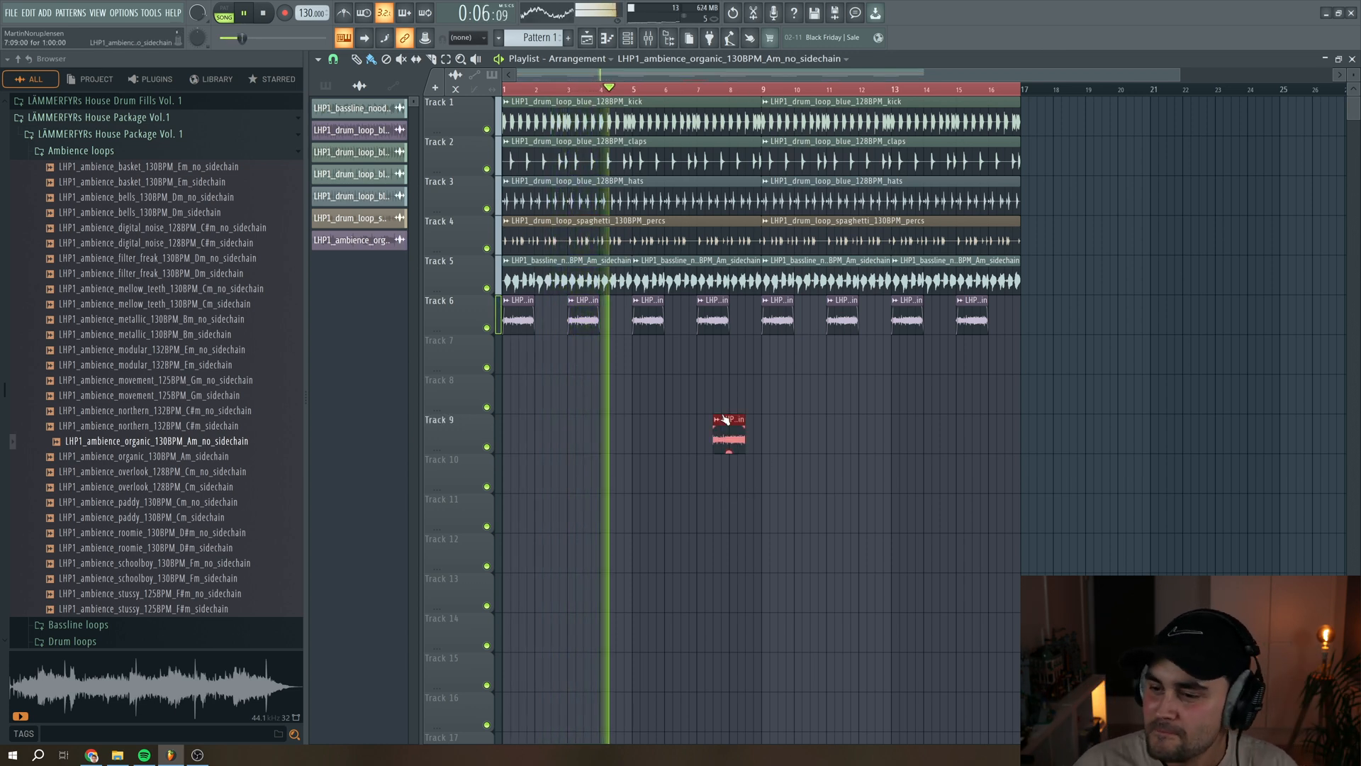
key("space")
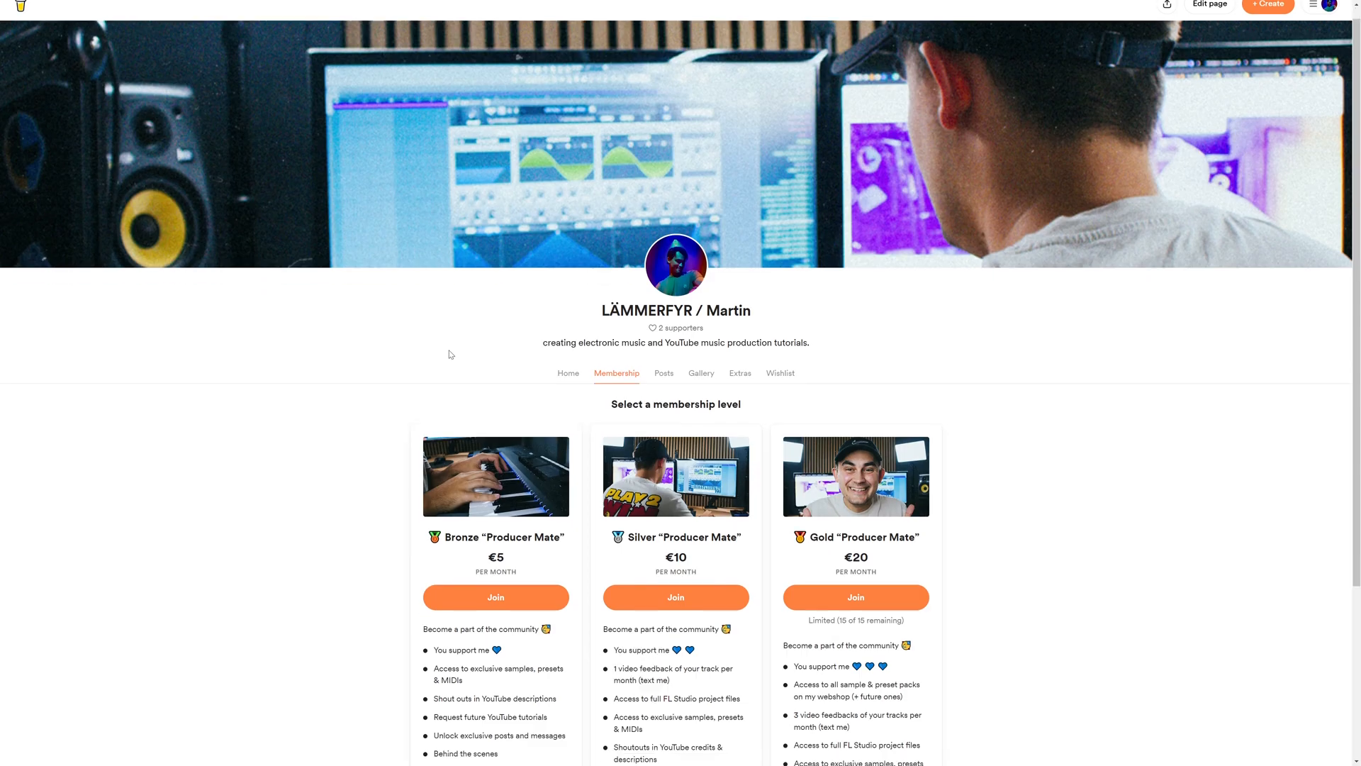
scroll(450, 355, "down", 3)
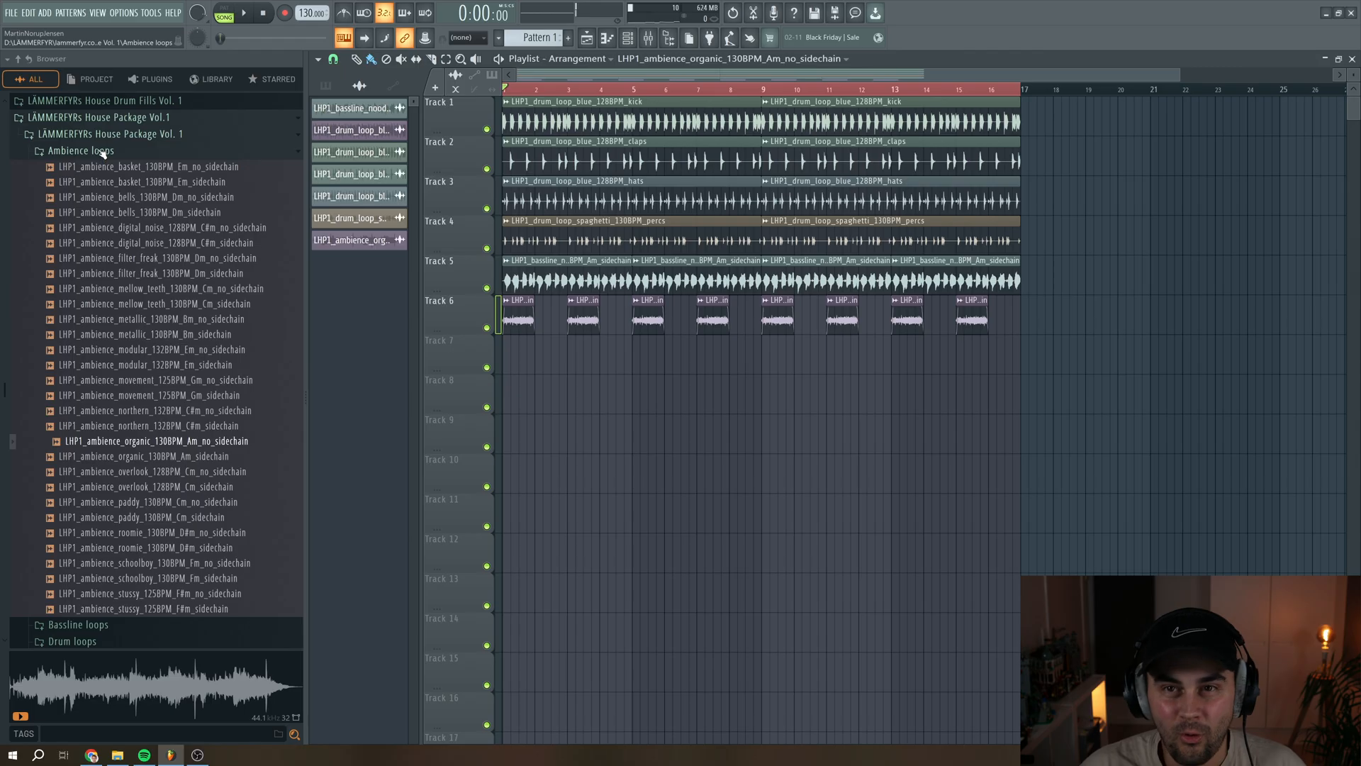
Collapse the Ambience loops, open the Melodic loops folder, and preview the angel_harp_134BPM_Am and digitalize_125BPM_Am loops.
left_click(134, 237)
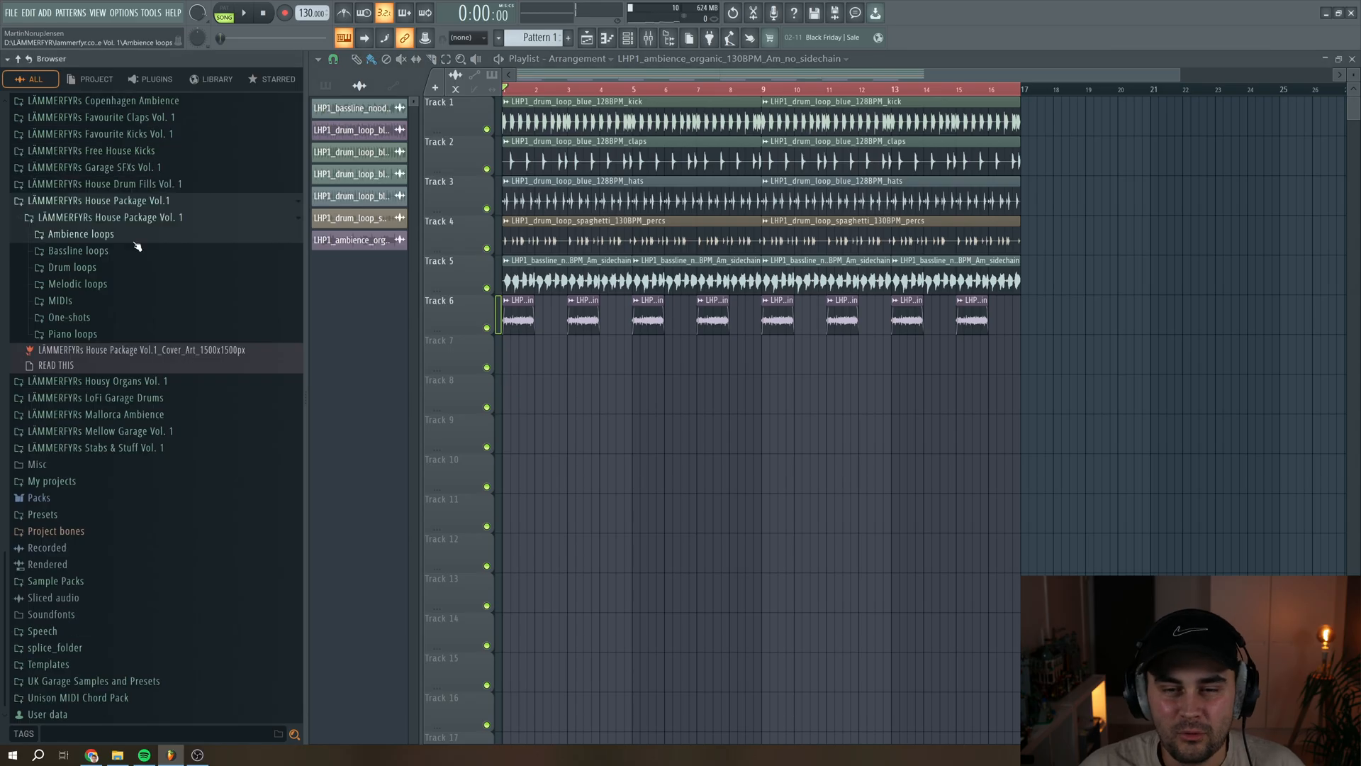
left_click(105, 286)
left_click(178, 332)
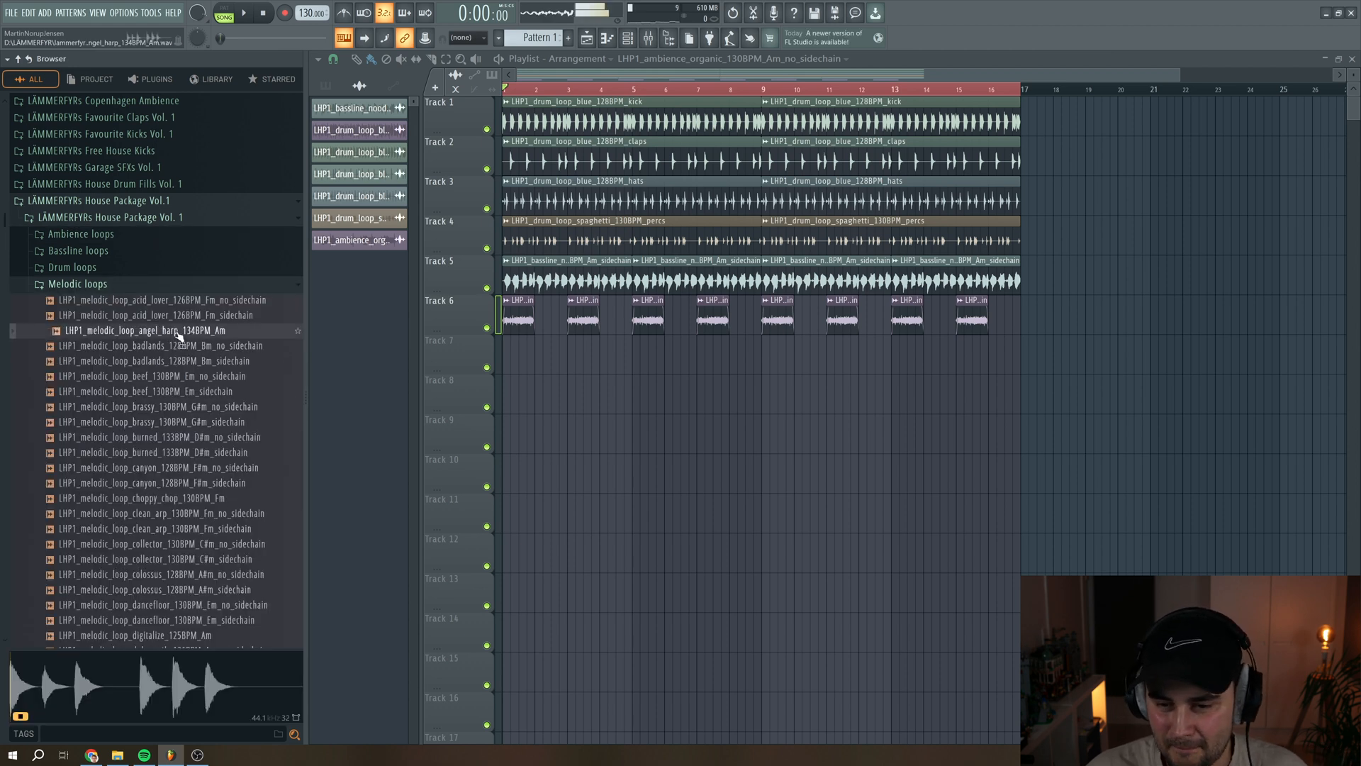
scroll(180, 340, "down", 3)
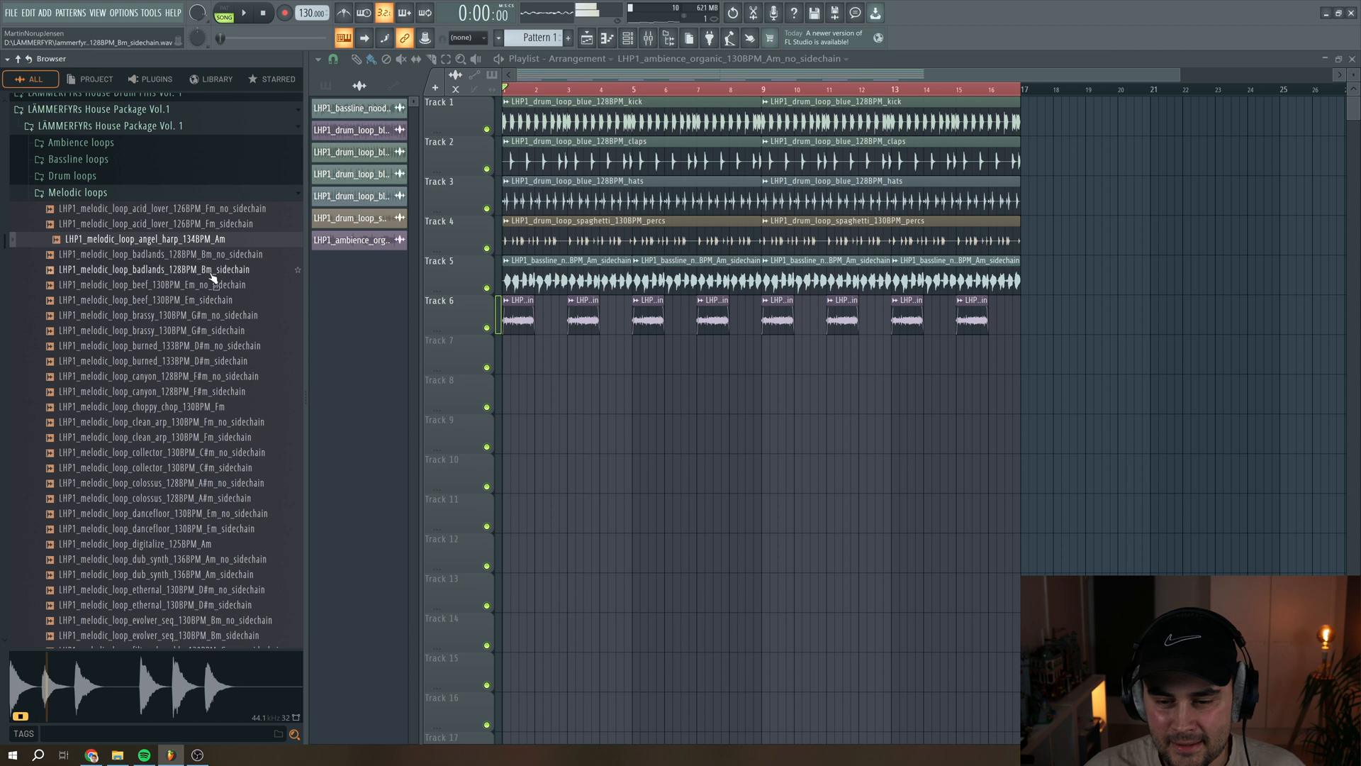
scroll(213, 279, "down", 3)
left_click(198, 452)
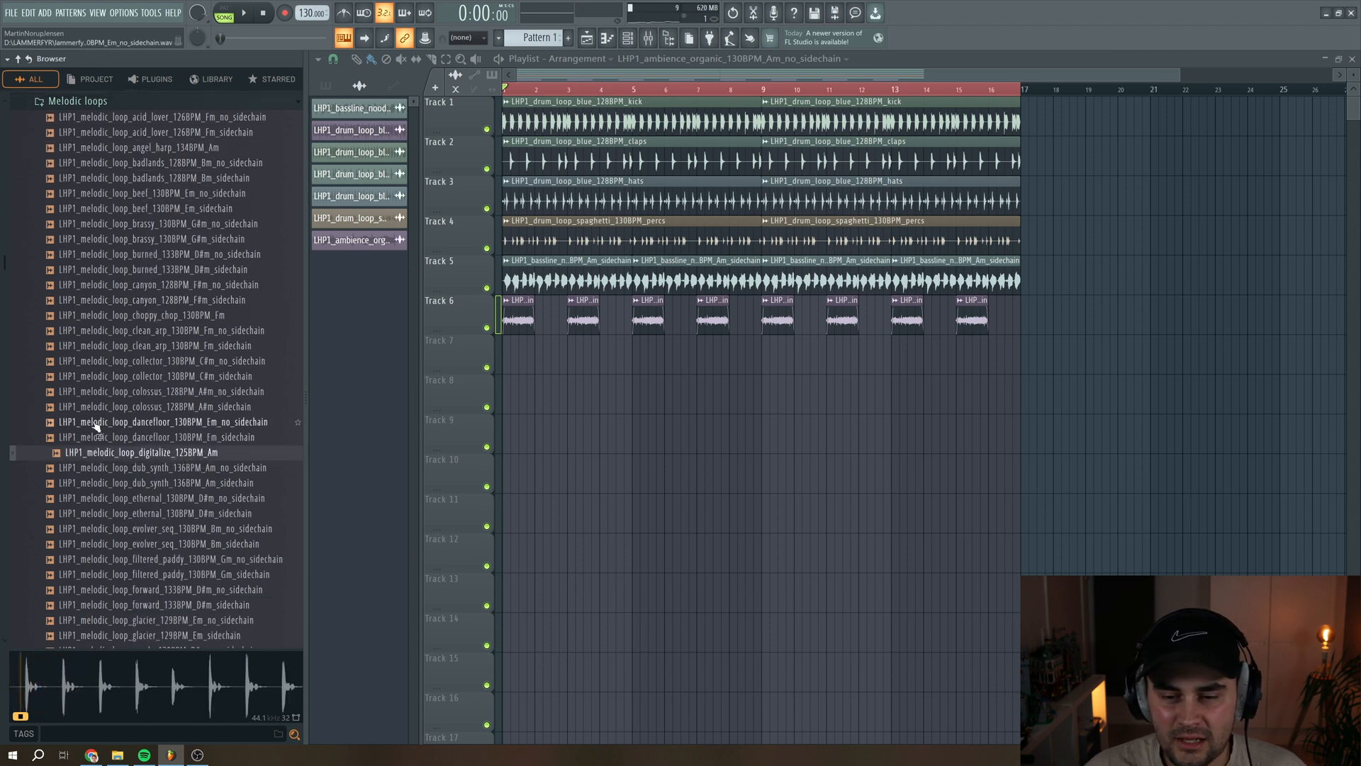
Place LHP1_melodic_loop_digitalize_125BPM_Am at bar 1 on Track 7 and time-stretch it to eight bars in Auto mode.
left_click_drag(126, 454, 516, 360)
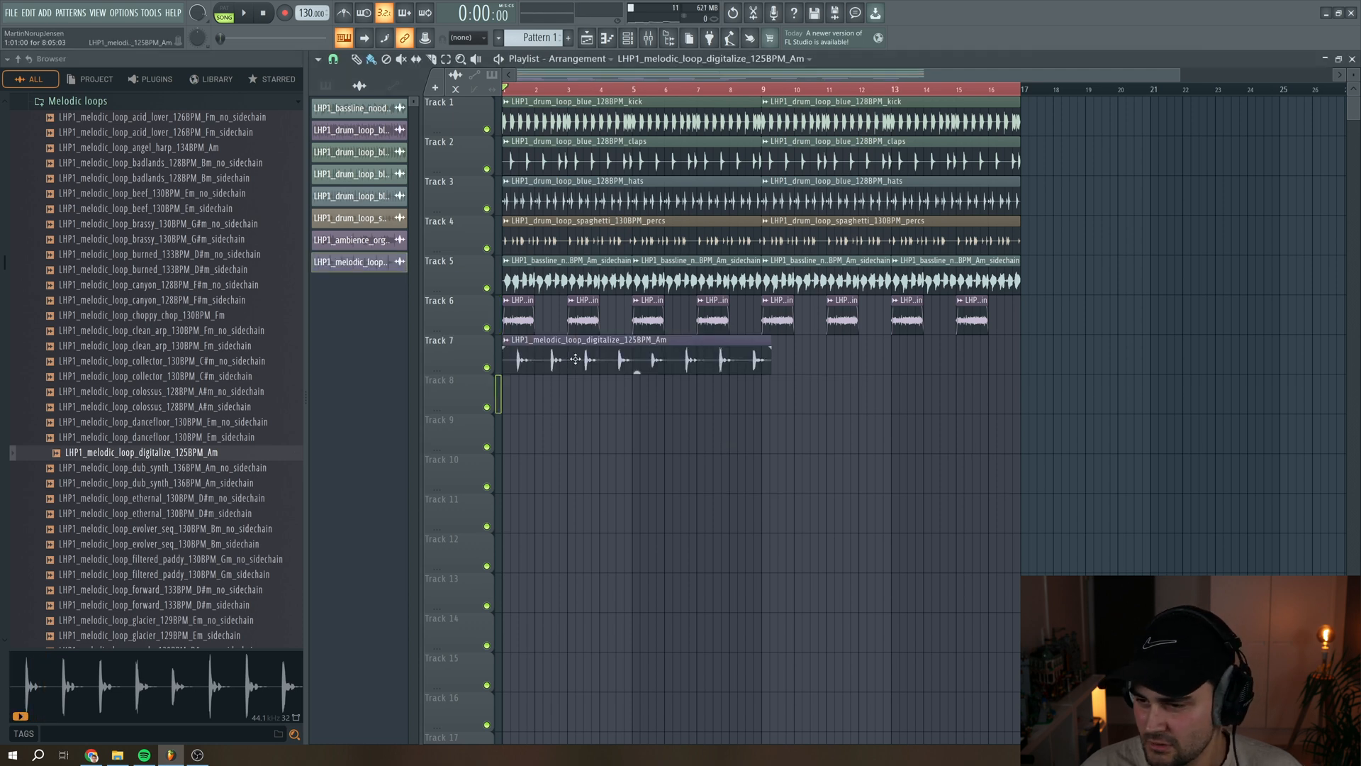
left_click_drag(627, 151, 709, 413)
left_click_drag(724, 484, 724, 461)
left_click(819, 482)
left_click(791, 493)
Play the arrangement and lower the digitalize loop's channel volume to about 54%.
key("space")
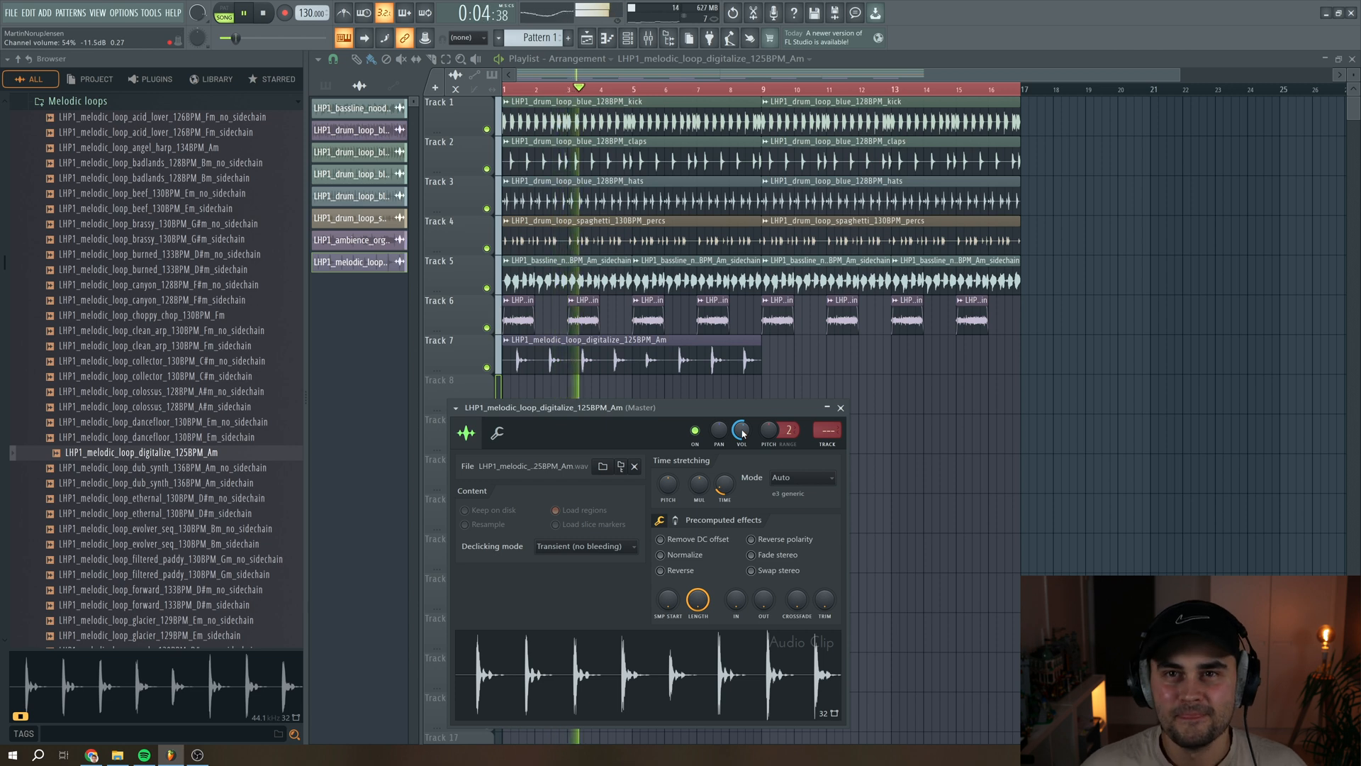
key("space")
key("Escape")
Repeat the digitalize loop at bar 9 on Track 7 and route it to mixer track 7.
left_click_drag(785, 363, 768, 360)
left_click(823, 386)
right_click(847, 387)
double_click(842, 362)
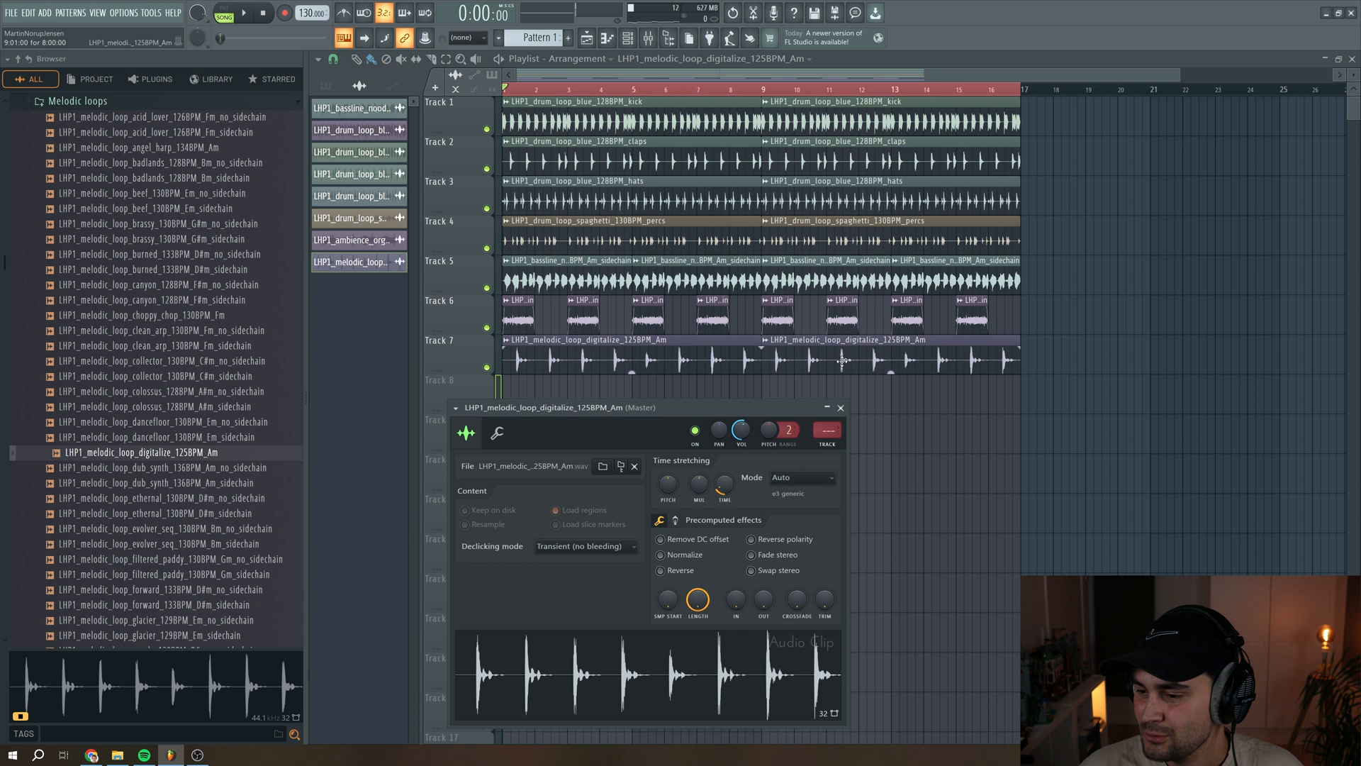
left_click(829, 446)
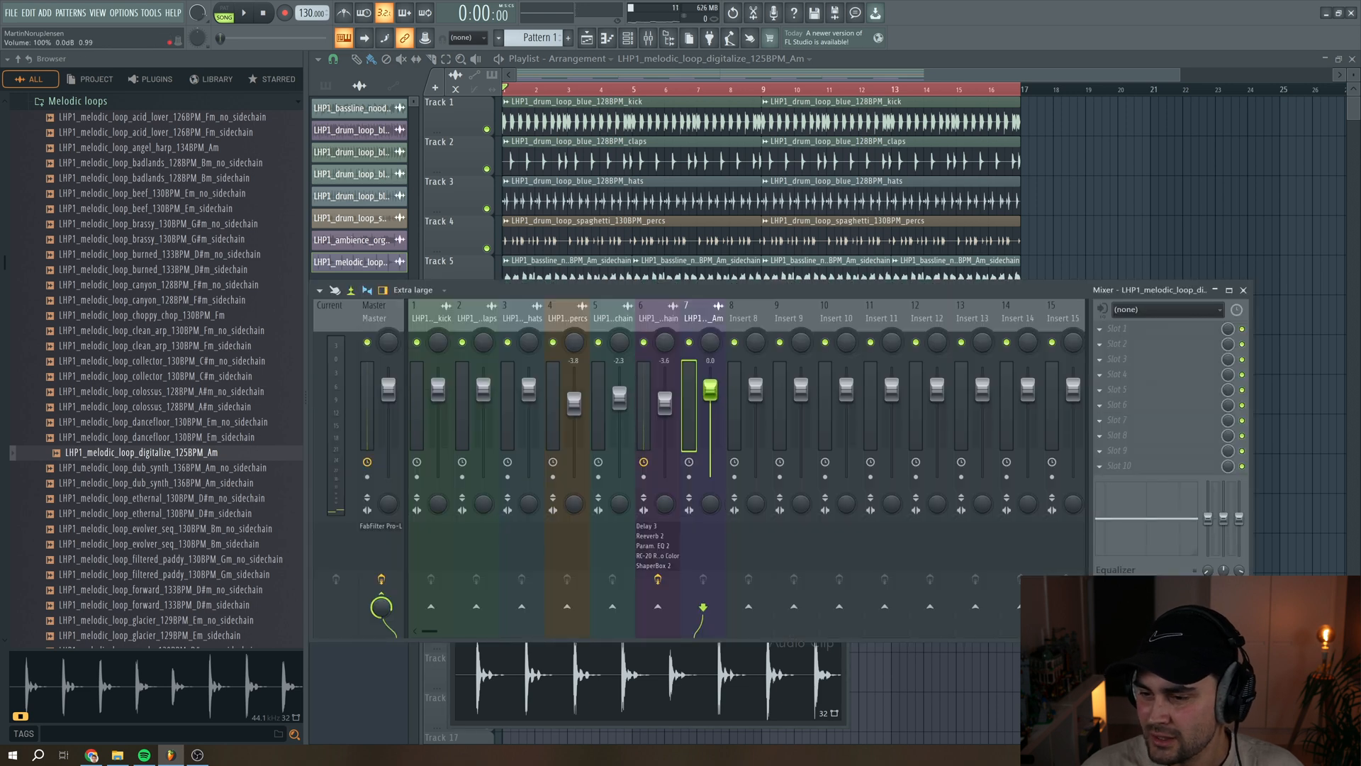
key("space")
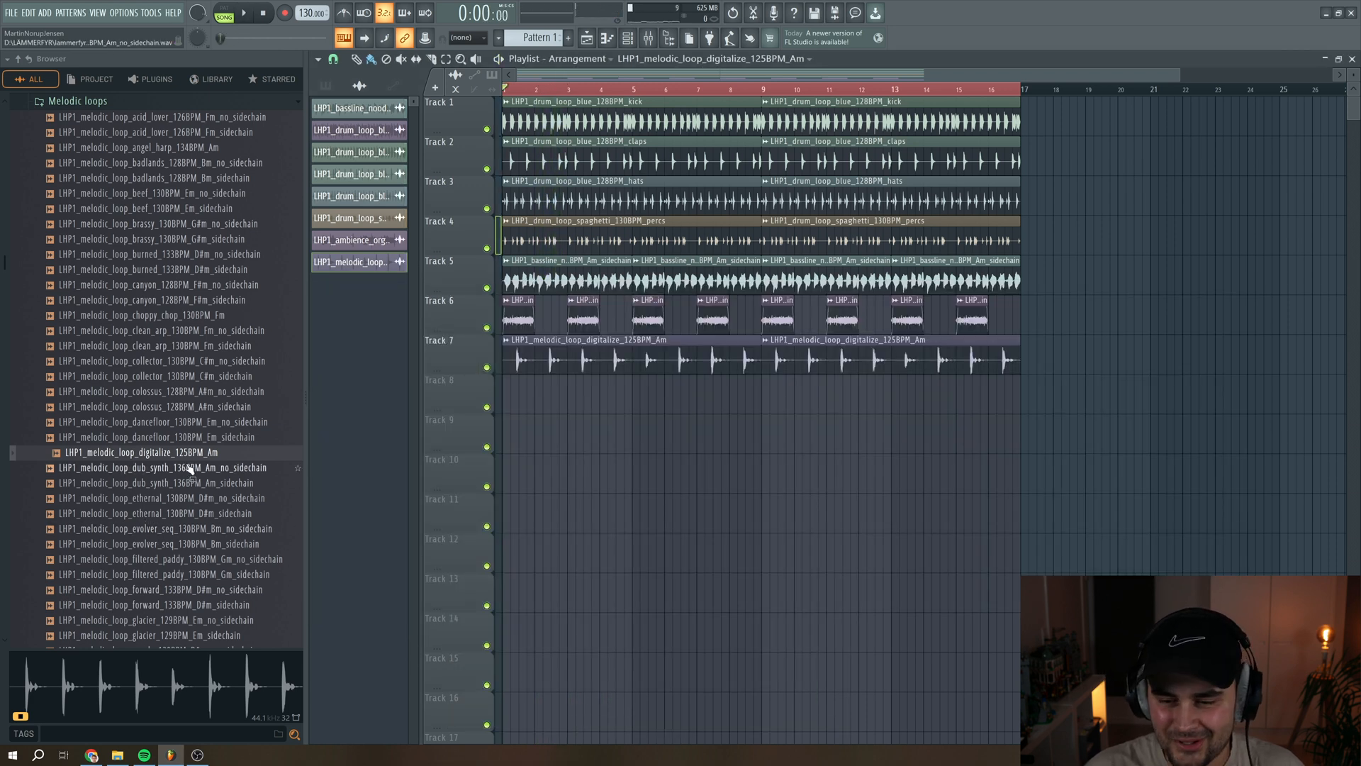
Look through the Melodic loops and preview hills_134BPM_Am_no_sidechain and it_is_broken_130BPM_Am_sidechain.
key("Down")
key("Down")
key("Down")
key("Down")
scroll(190, 469, "down", 6)
left_click(217, 468)
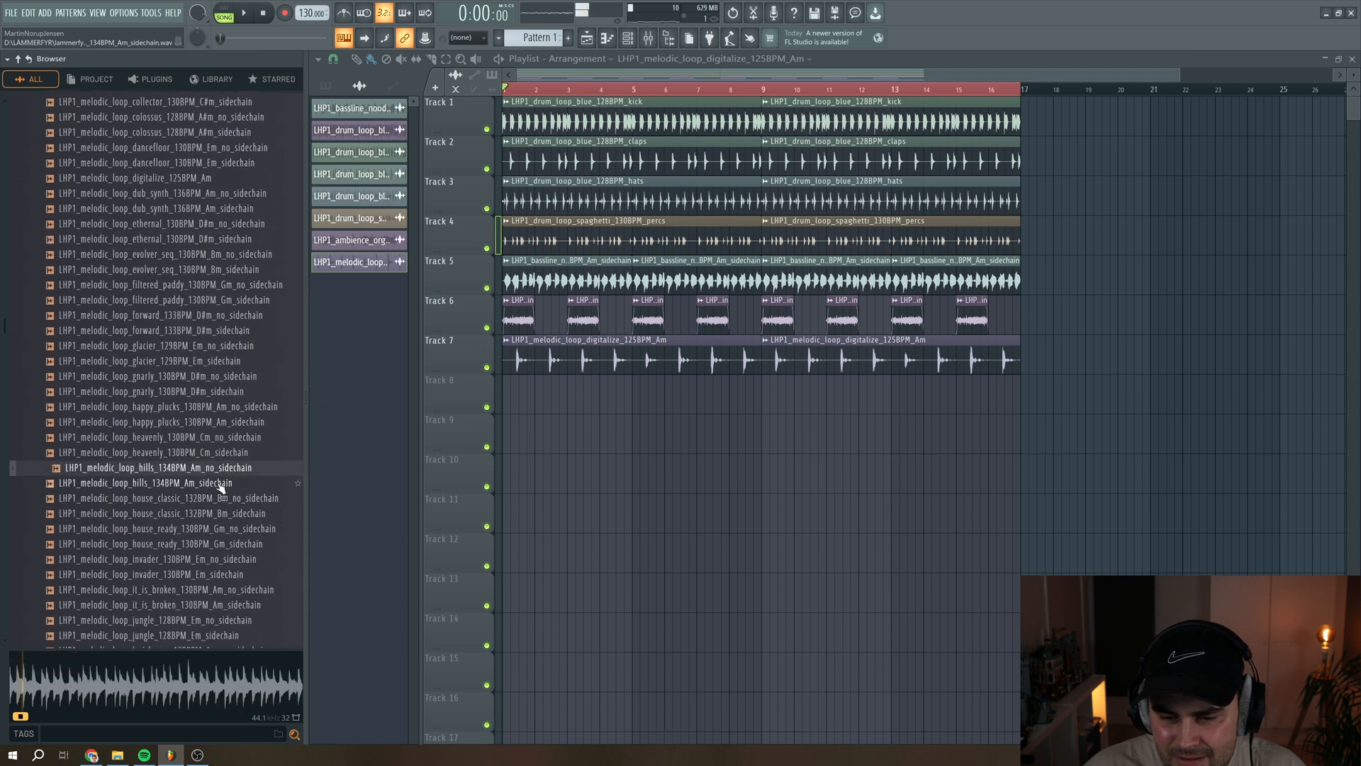
scroll(222, 488, "down", 6)
left_click(224, 332)
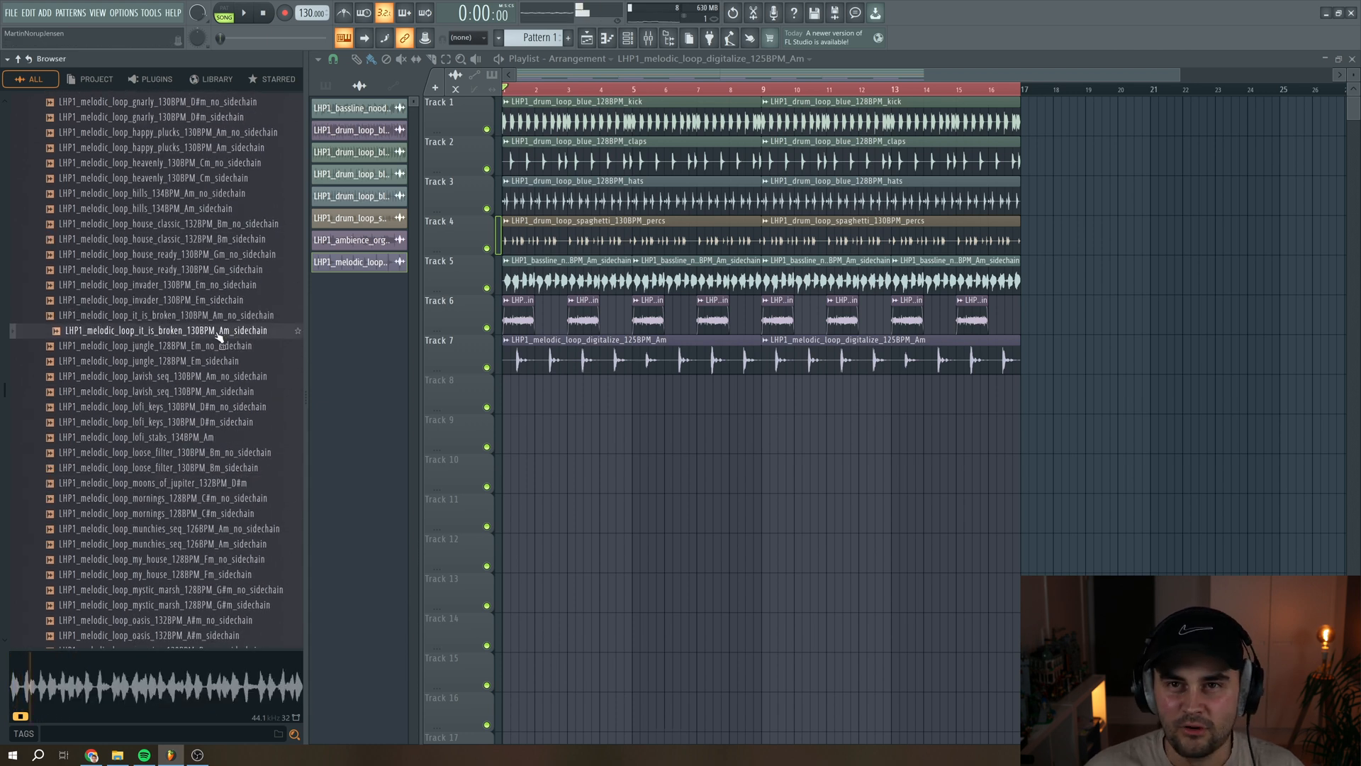
Place LHP1_melodic_loop_it_is_broken_130BPM_Am_sidechain at bar 1 on Track 8 and play it with the arrangement.
left_click_drag(262, 373, 606, 399)
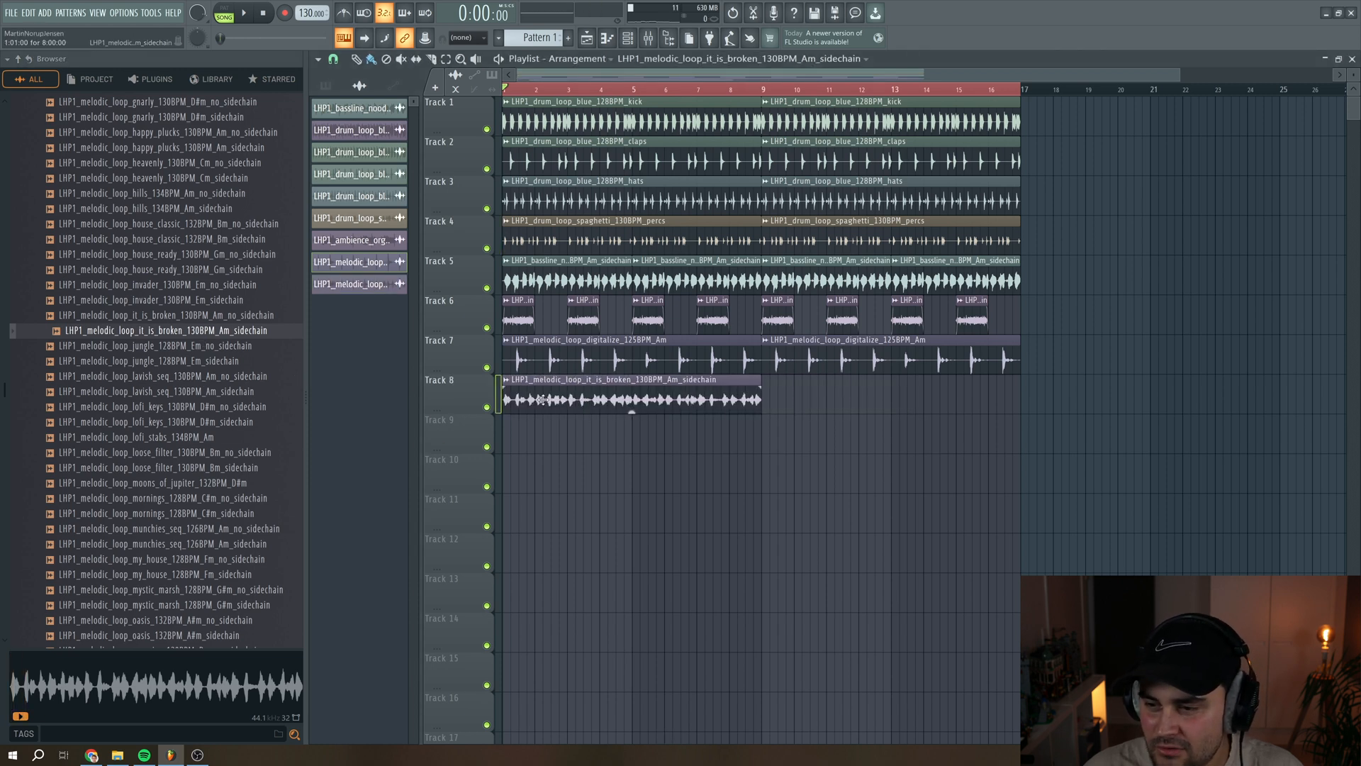
double_click(606, 399)
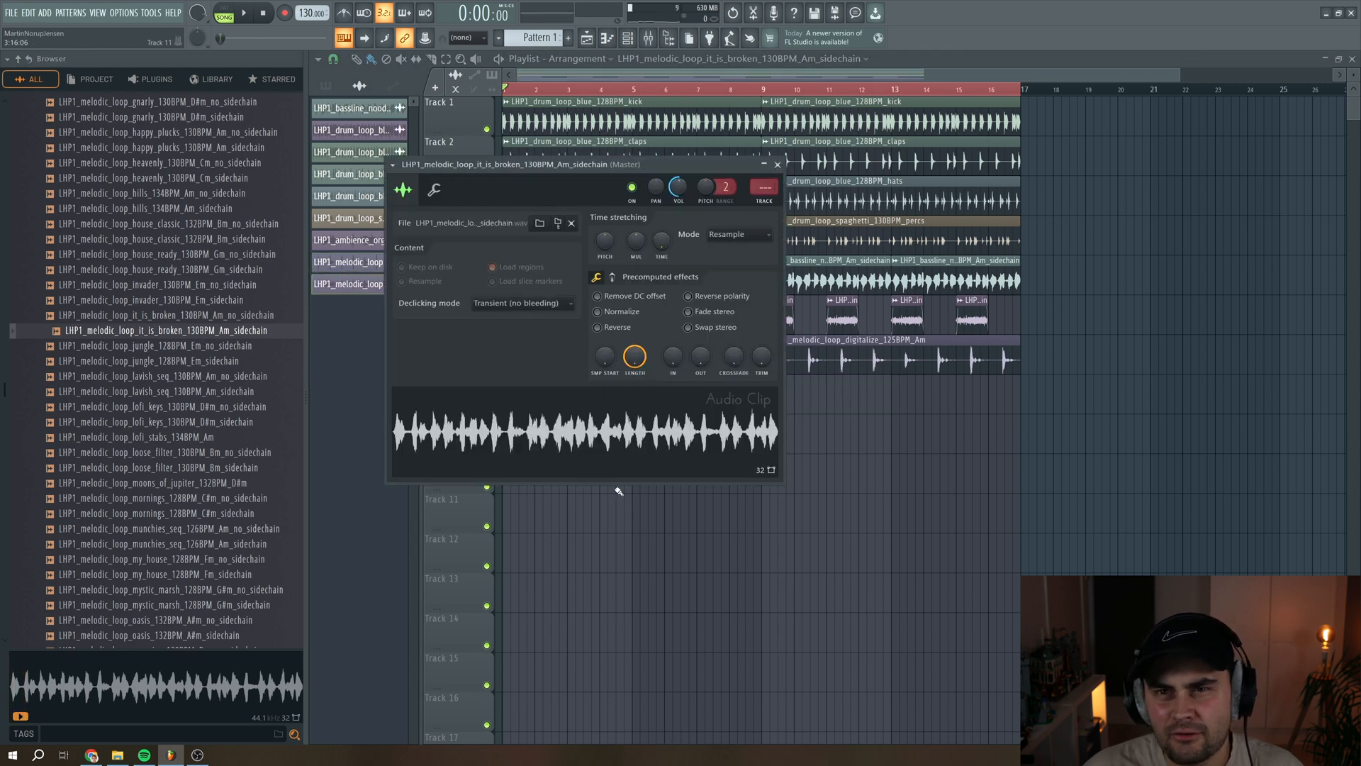
left_click_drag(541, 165, 847, 245)
key("space")
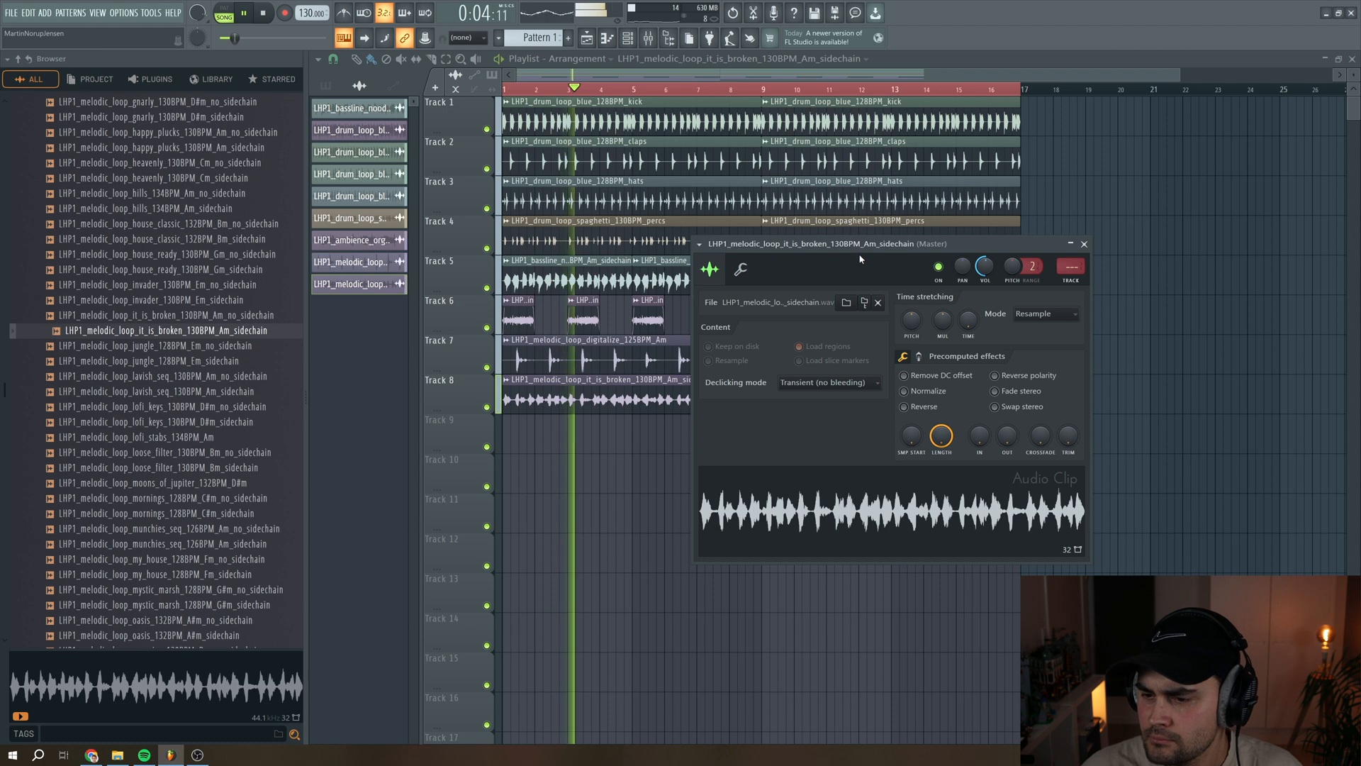
left_click(1083, 244)
key("space")
Trim a sliver off the start of the it_is_broken clip on Track 8 and give it a short fade-in.
left_click_drag(1179, 75, 555, 79)
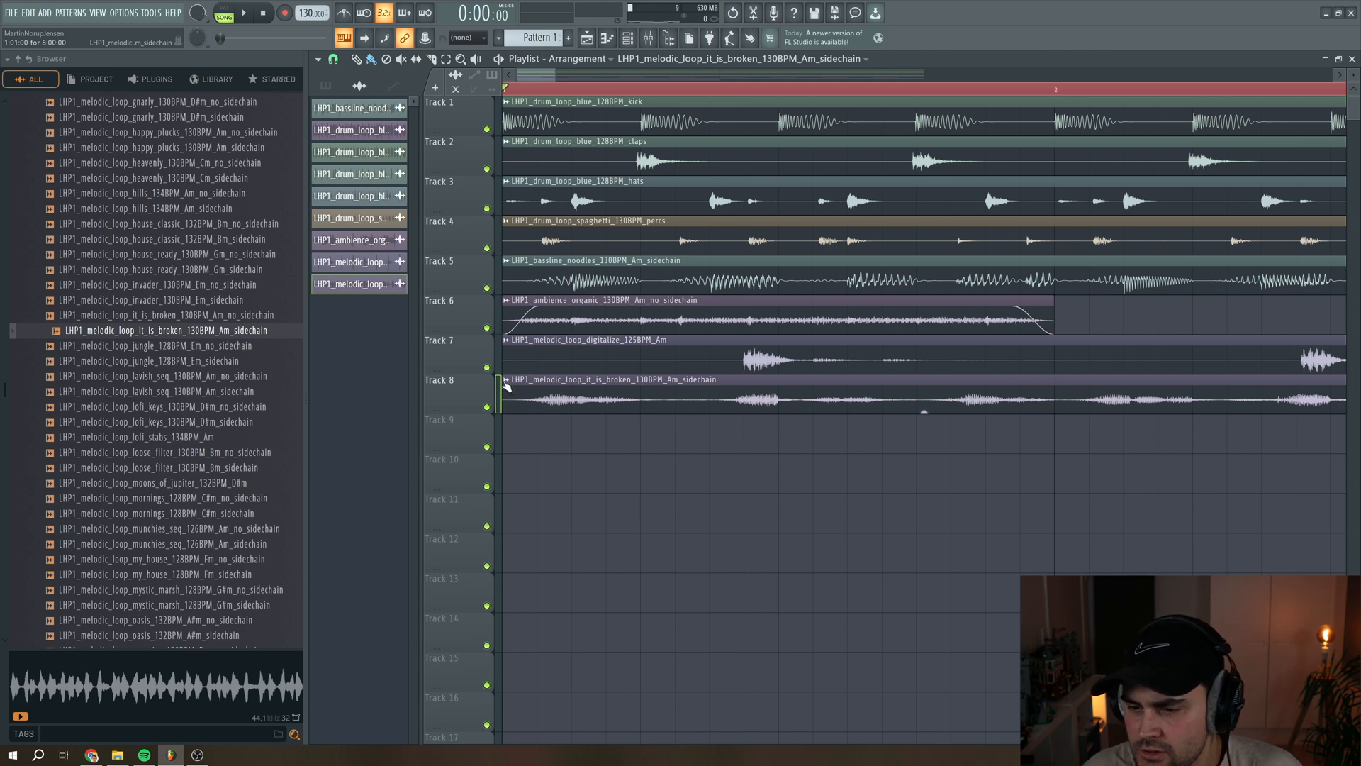
left_click_drag(505, 387, 530, 387)
scroll(539, 386, "up", 2)
left_click_drag(636, 383, 611, 383)
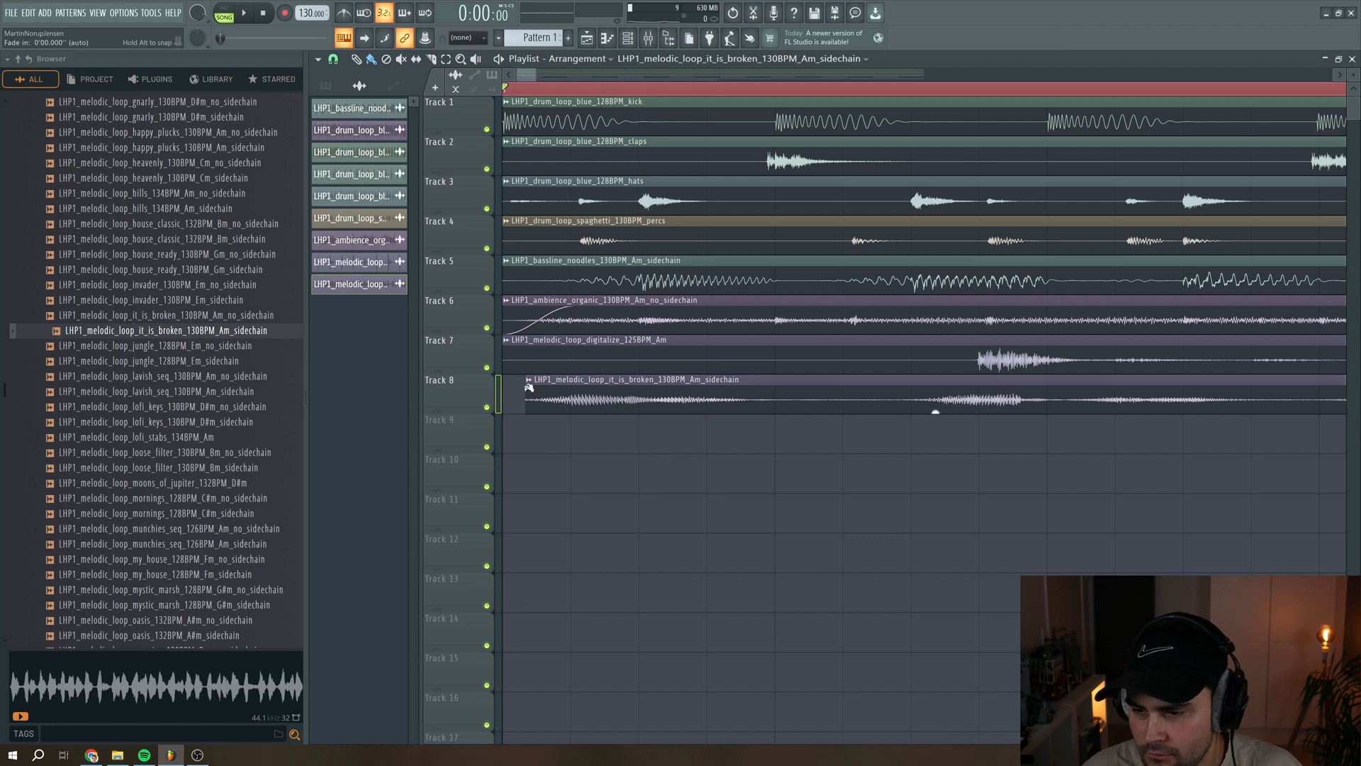
key("space")
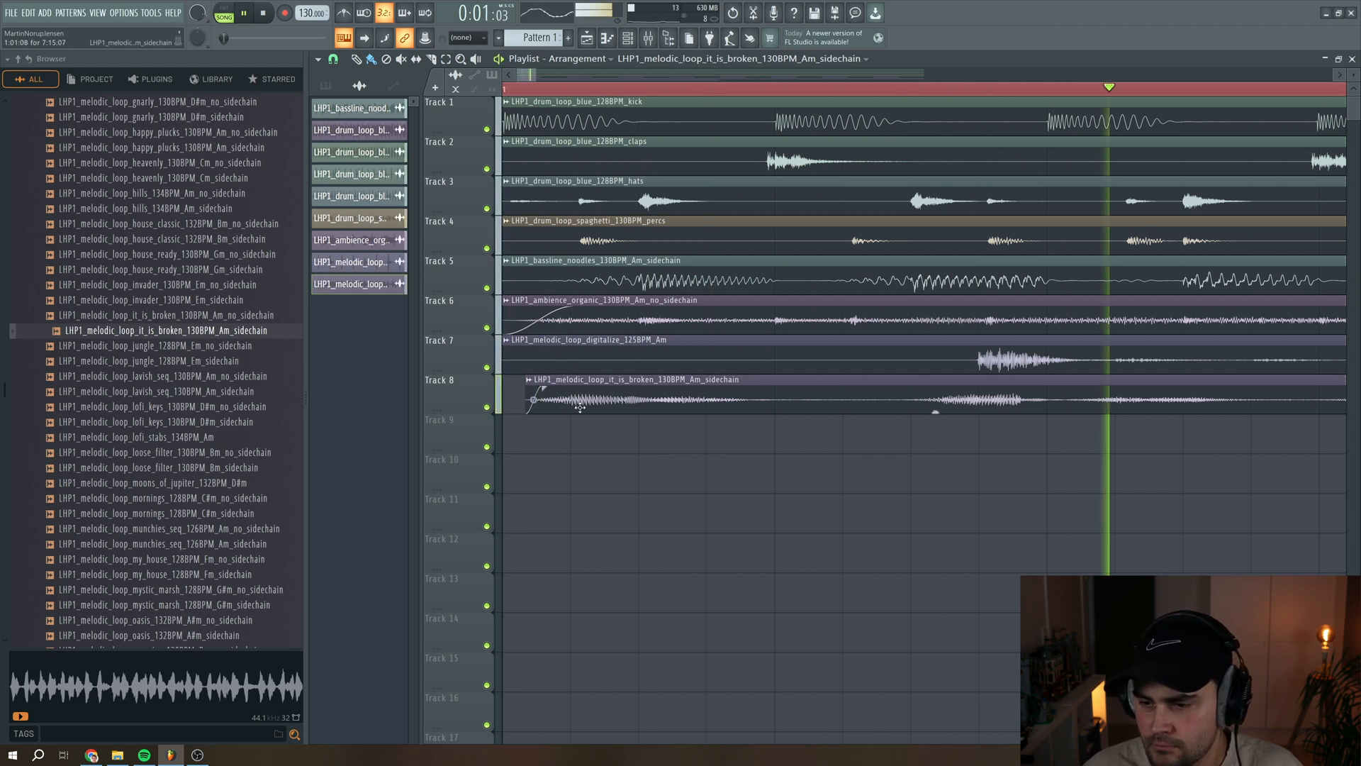
left_click_drag(596, 395, 591, 394)
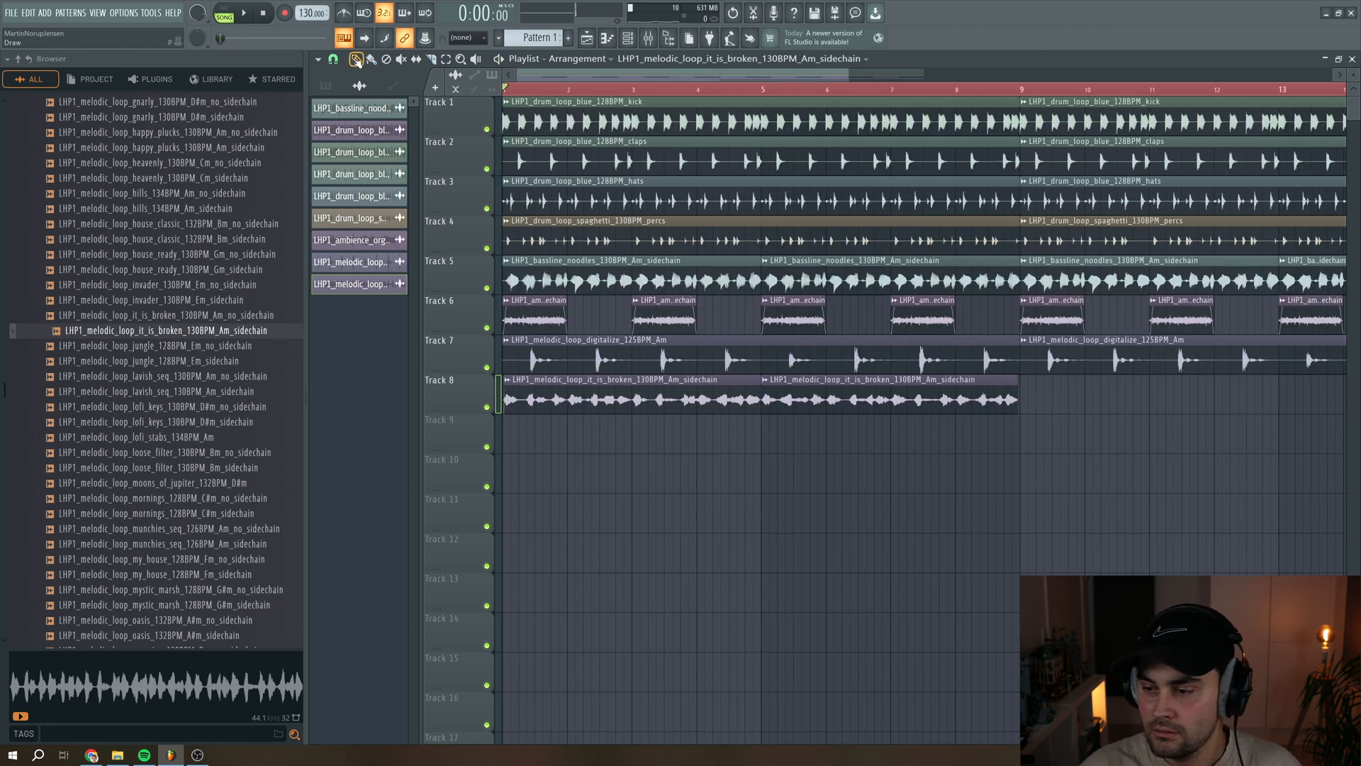
Undo the first duplication and repeat the four-bar it_is_broken clip on Track 8 at bars 5, 9 and 13.
key("ctrl+z")
scroll(1039, 122, "down", 2)
left_click_drag(504, 90, 675, 123)
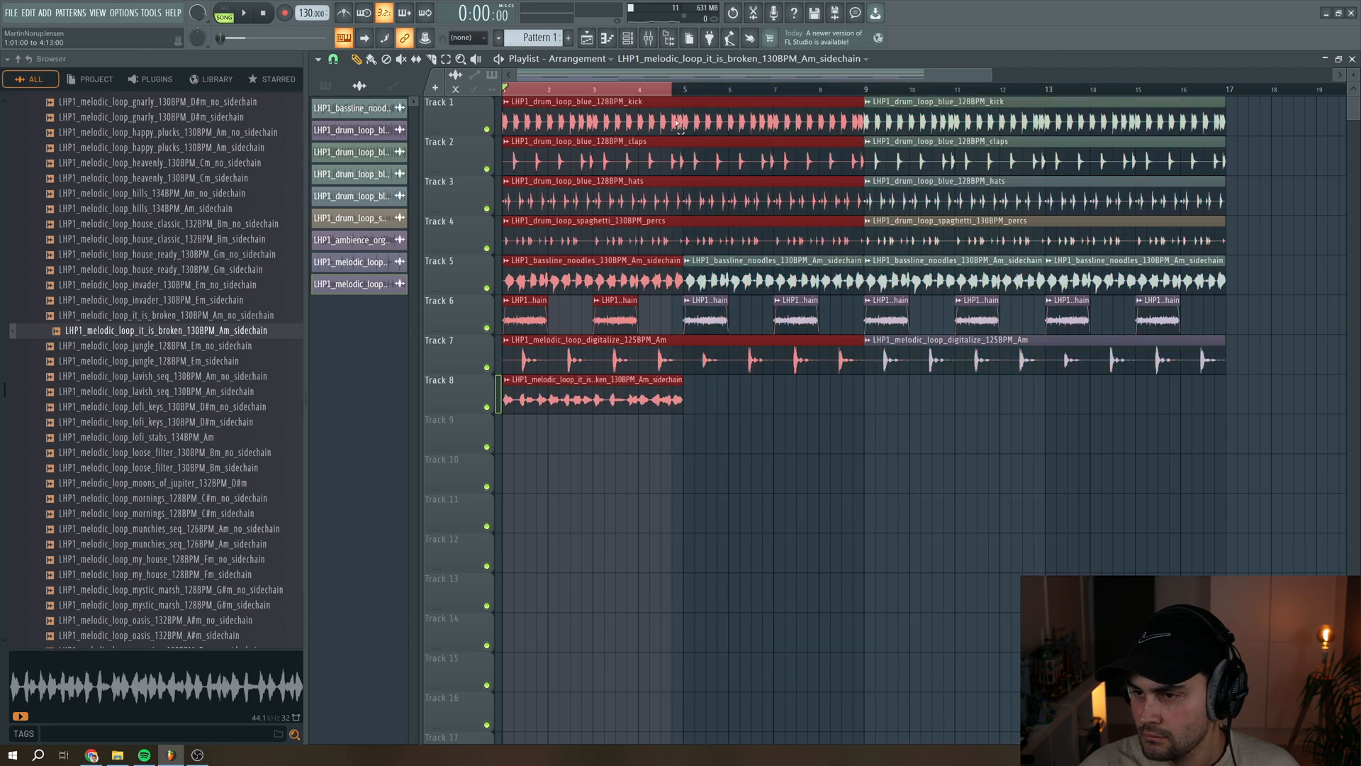
left_click(502, 410)
key("ctrl+b")
key("ctrl+b")
key("ctrl+b")
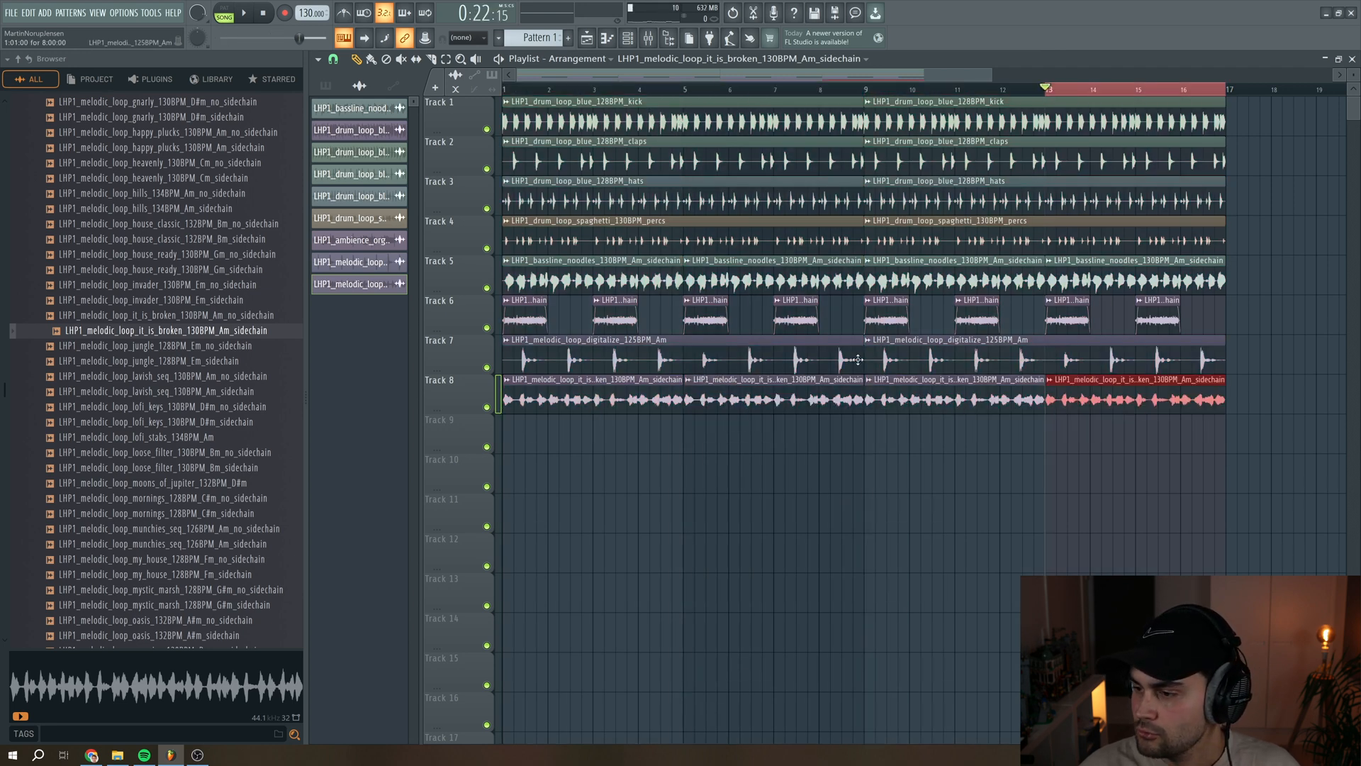
Set bars 1 to 16 as the playback region and clear the clip selection.
left_click_drag(1226, 90, 504, 98)
left_click(711, 511)
right_click(716, 511)
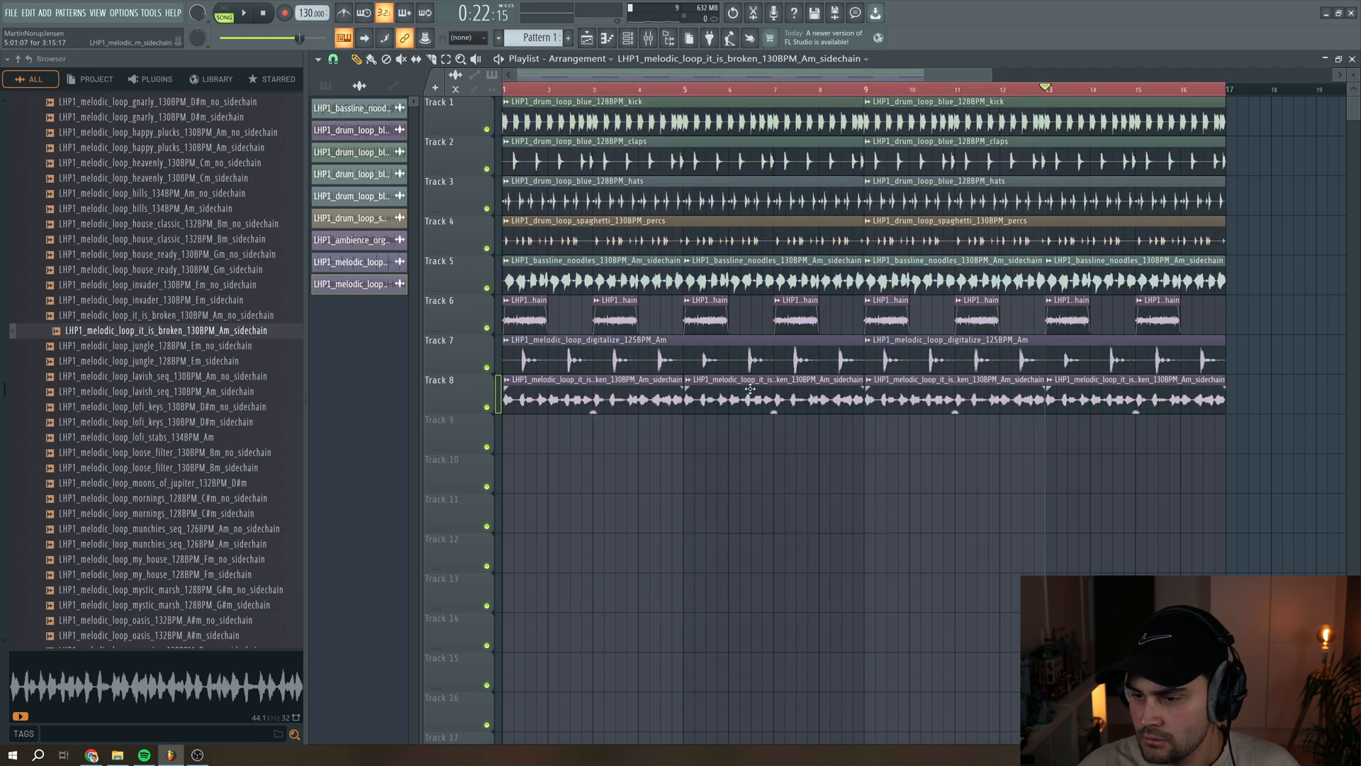
Route the it_is_broken channel to mixer track 8 and lower that track's level to about -1.9 dB.
double_click(769, 394)
key("ctrl+l")
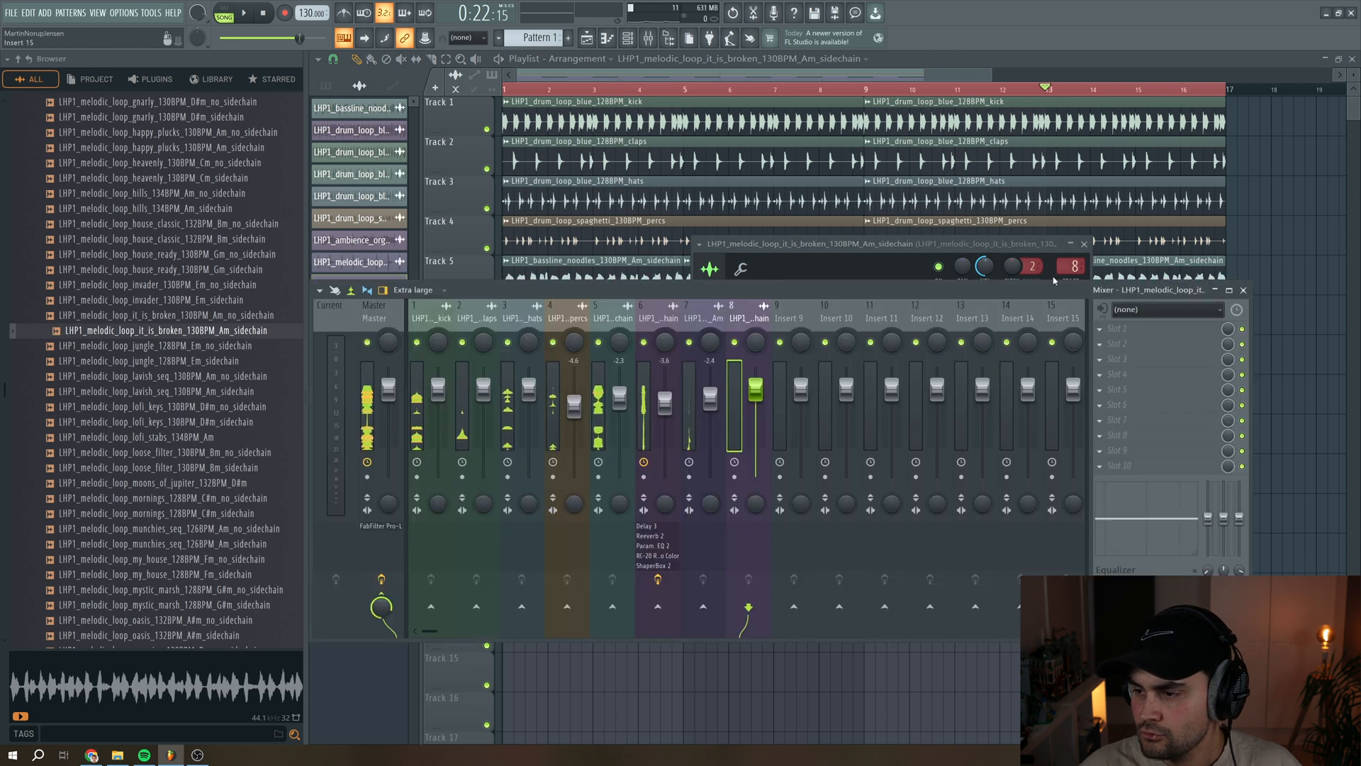
left_click(1083, 244)
left_click_drag(757, 387, 757, 395)
Load Fruity parametric EQ 2 into slot 3 of mixer track 8 and set band 1 to High pass.
left_click(1120, 359)
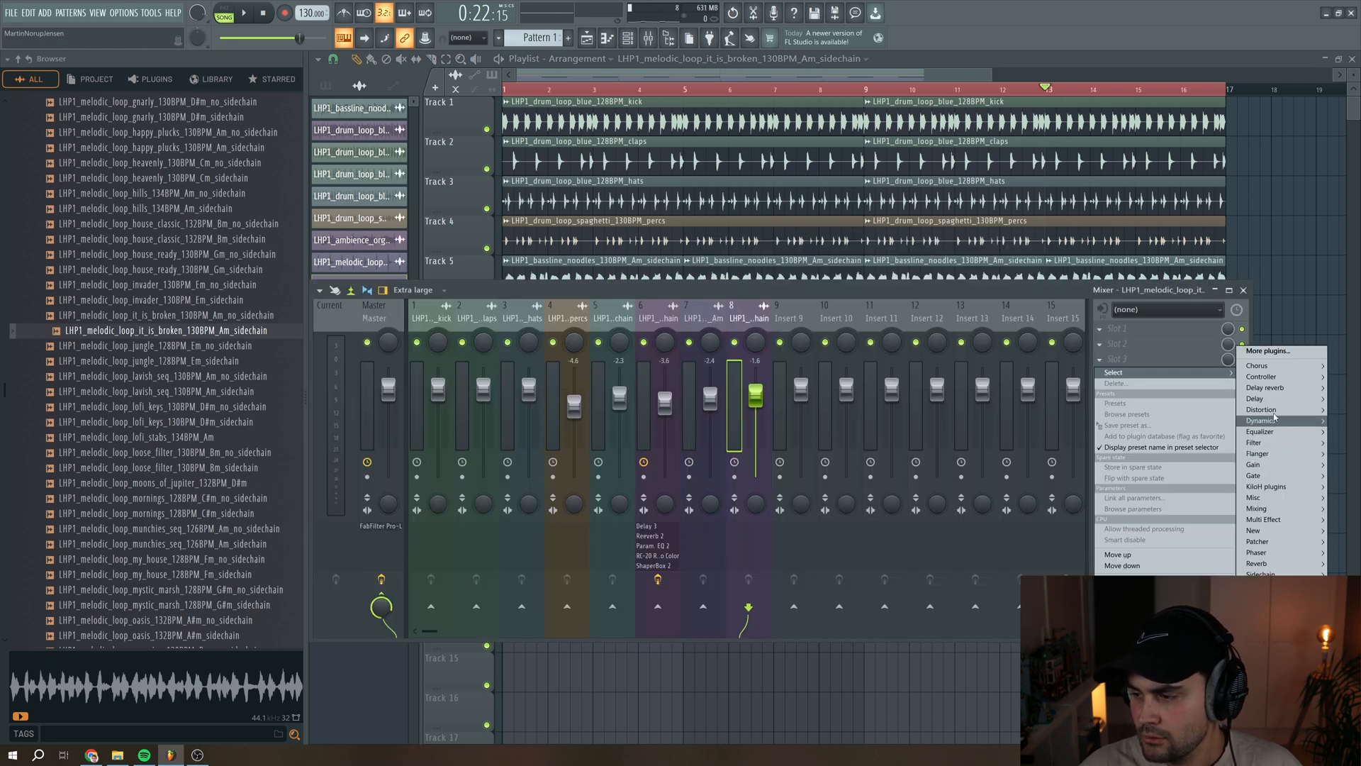
mouse_move(1269, 442)
left_click(1207, 543)
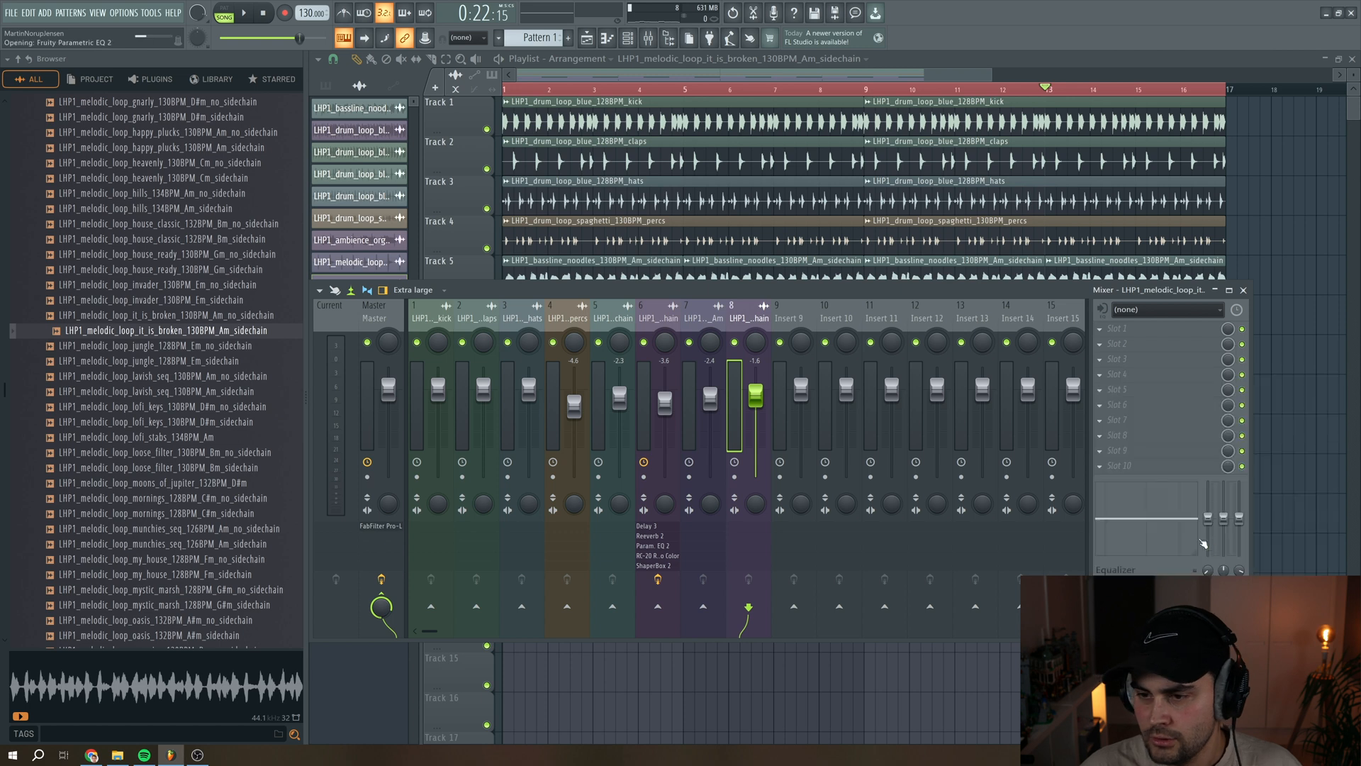
right_click(451, 284)
mouse_move(471, 313)
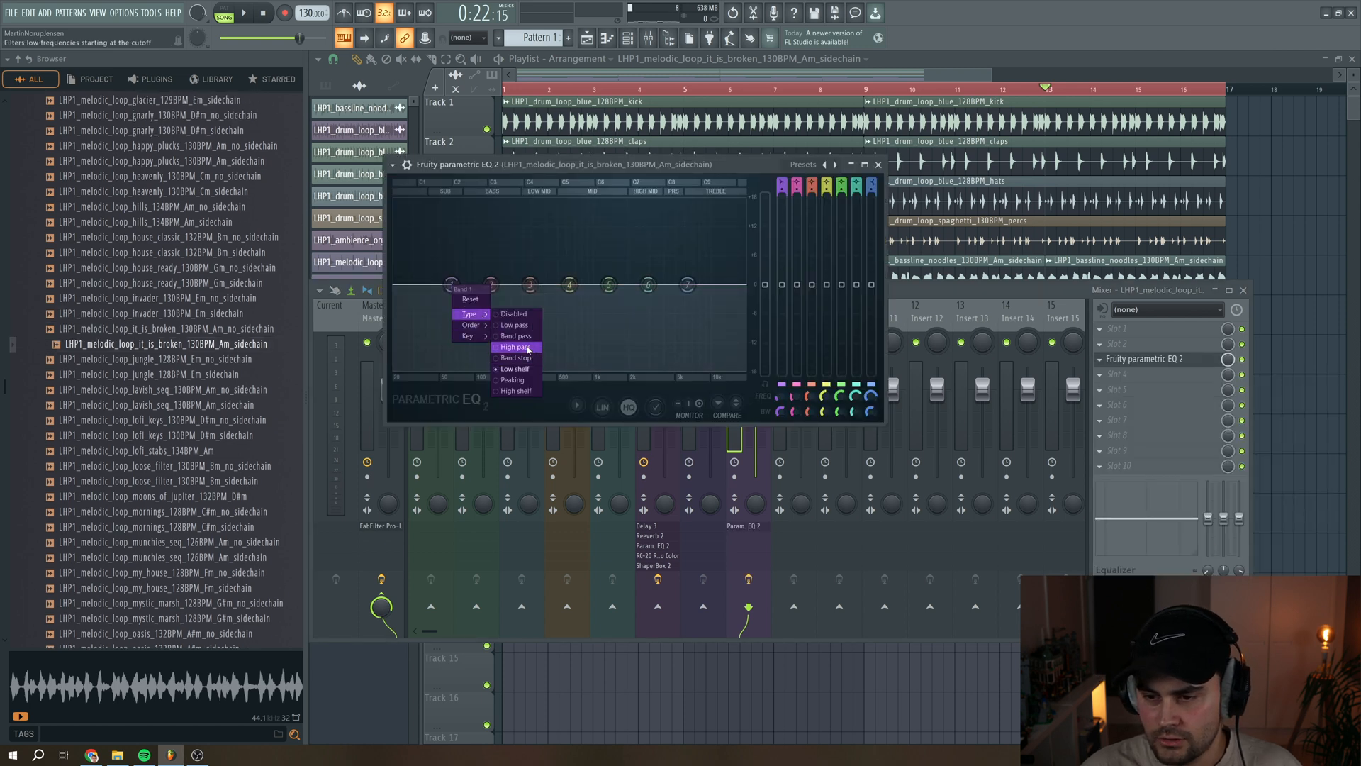
left_click(528, 347)
left_click(511, 391)
During playback, move the high-pass cutoff to just below 250 Hz and lower band 7 to about -11.8 dB near 5565 Hz.
left_click_drag(451, 285, 515, 285)
key("space")
left_click_drag(519, 285, 503, 284)
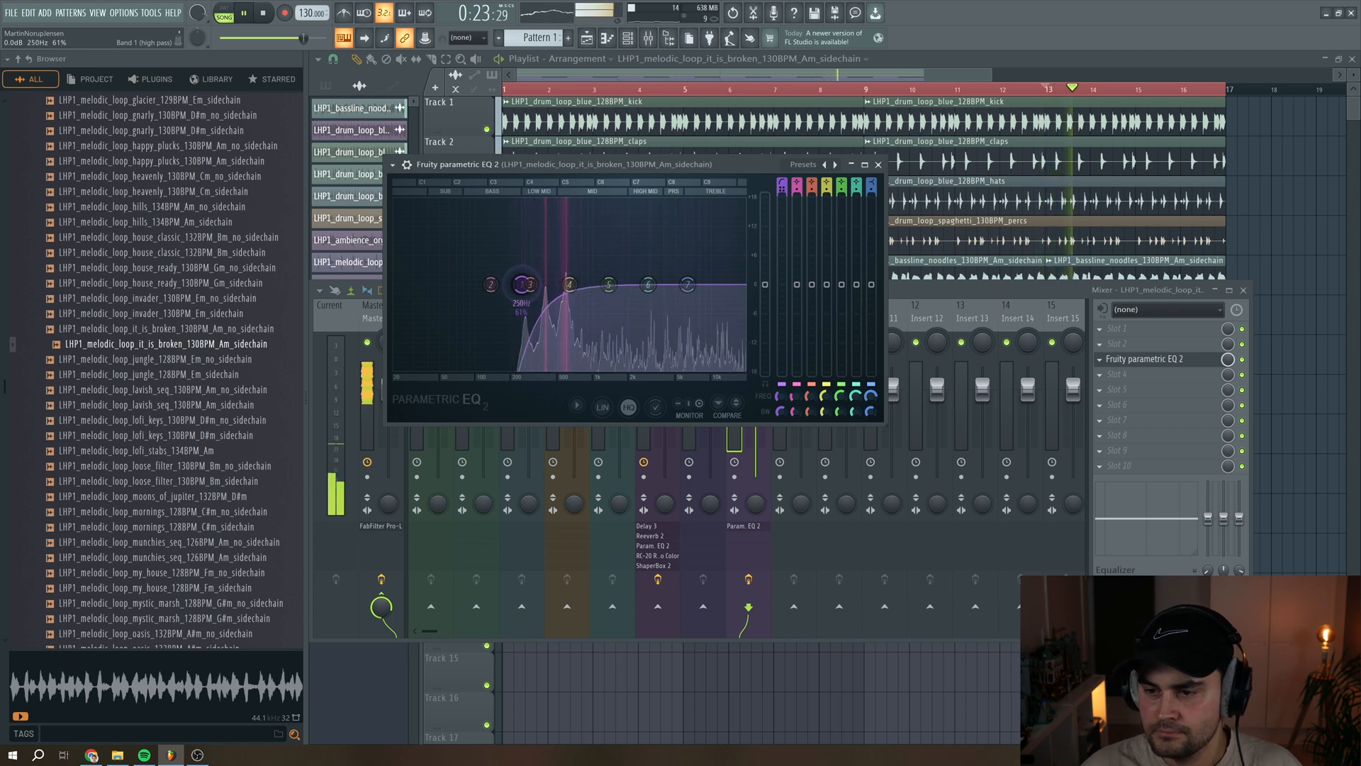
left_click_drag(686, 285, 685, 326)
key("space")
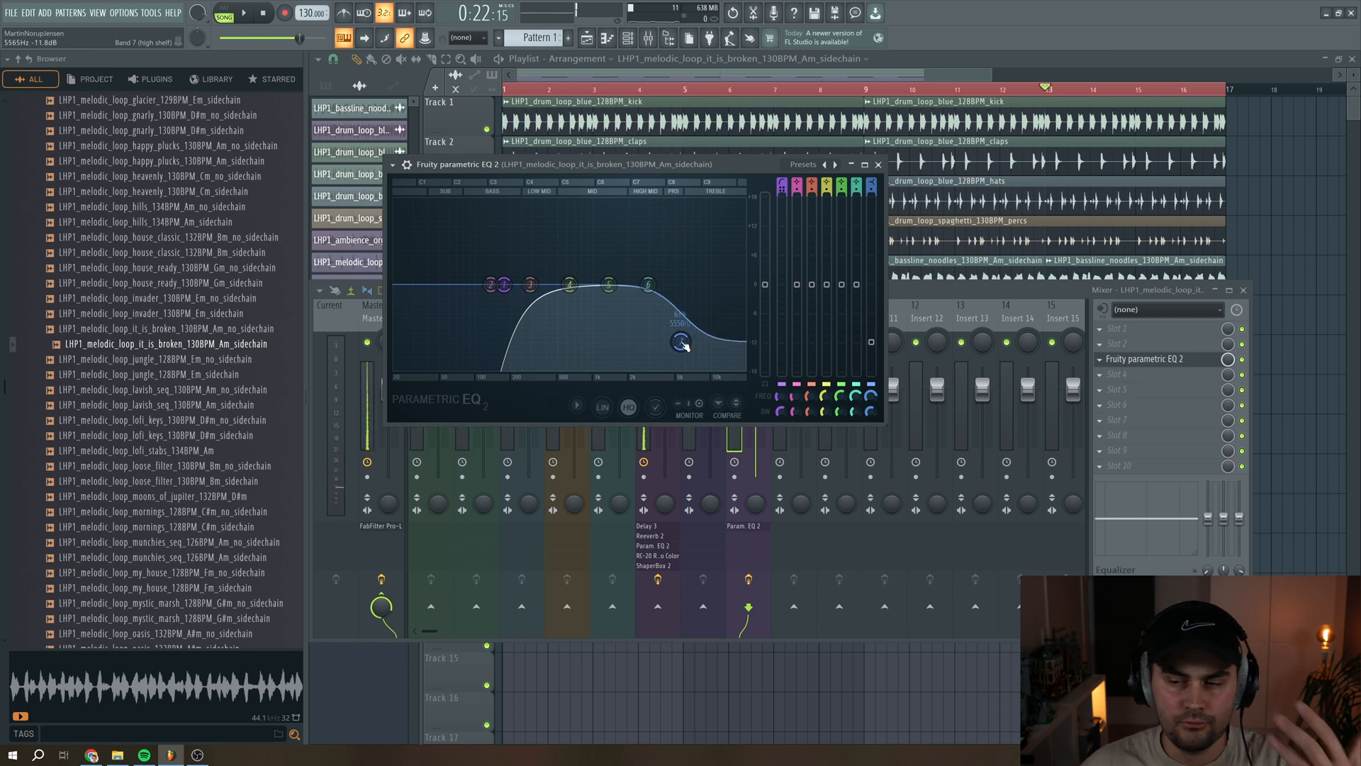
Lower the EQ's band 7 further to about -14.6 dB near 5464 Hz and boost band 4 slightly.
key("space")
left_click_drag(681, 344, 681, 347)
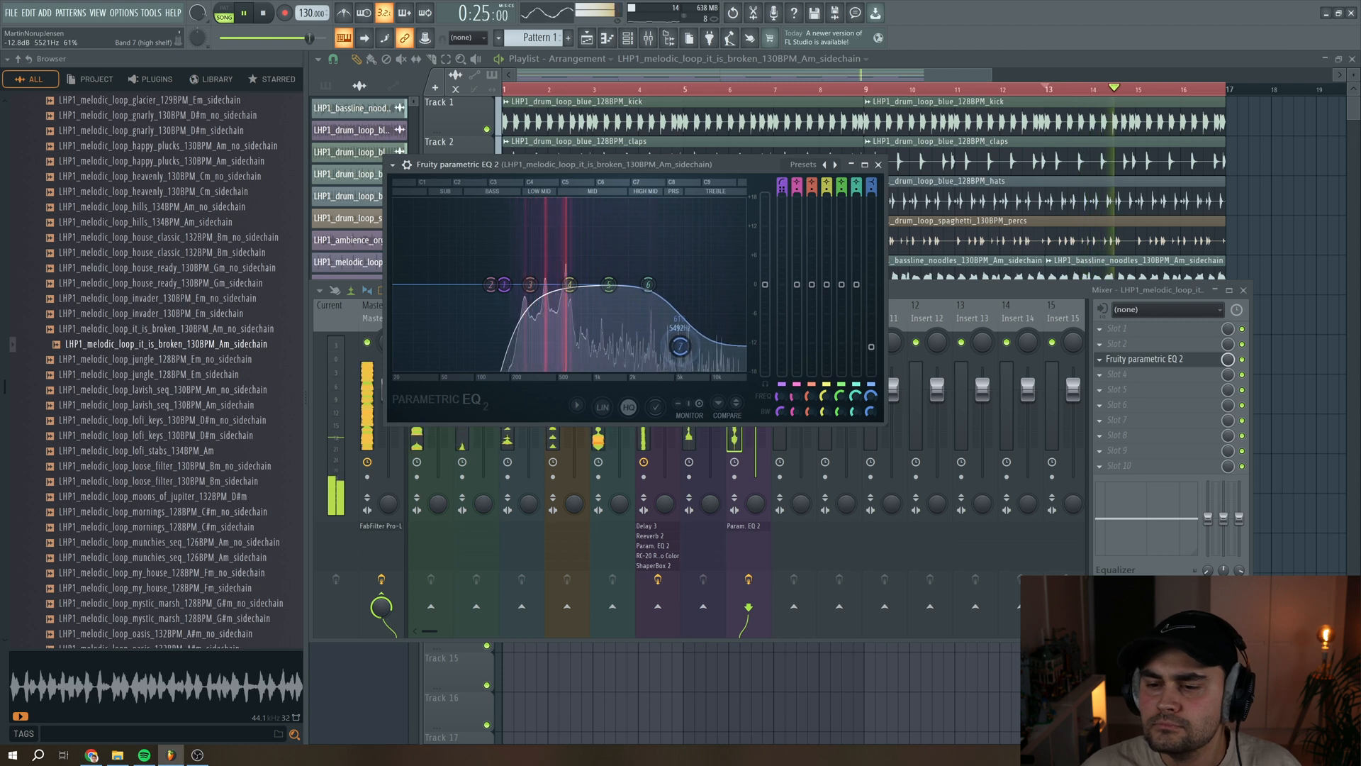
left_click_drag(569, 284, 569, 277)
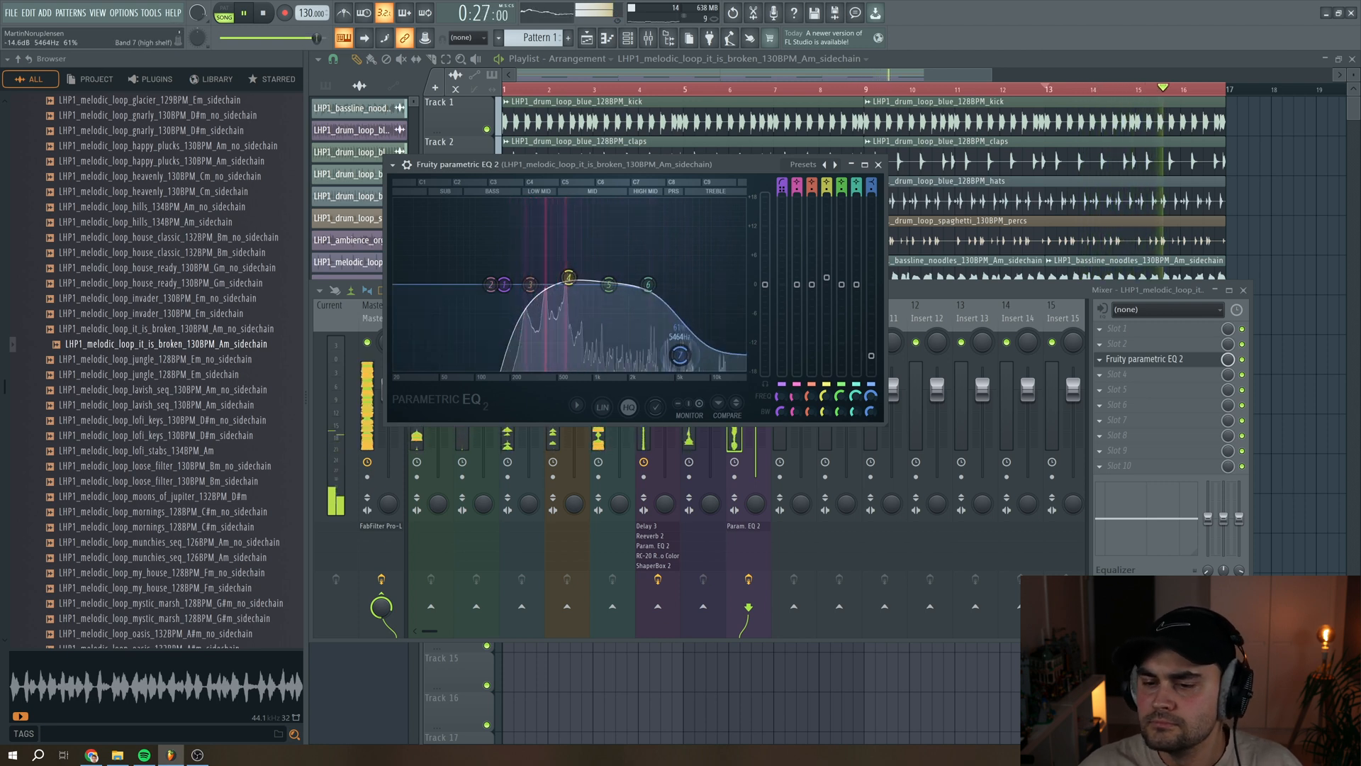
left_click(878, 165)
key("space")
Look through the Piano loops and preview filtered_thing_130BPM_Am_no_sidechain and eros_128BPM_Am_no_sidechain.
scroll(195, 389, "up", 15)
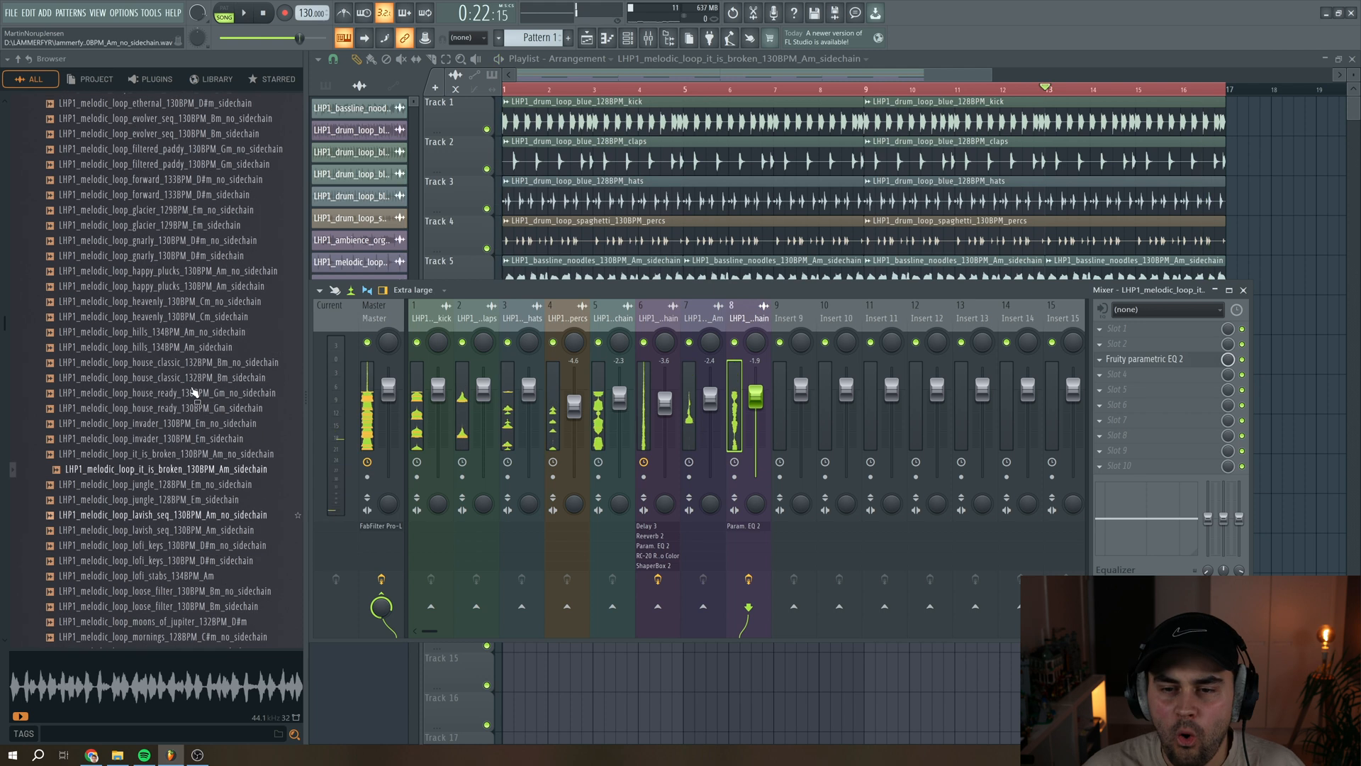
left_click(103, 480)
scroll(128, 468, "down", 1)
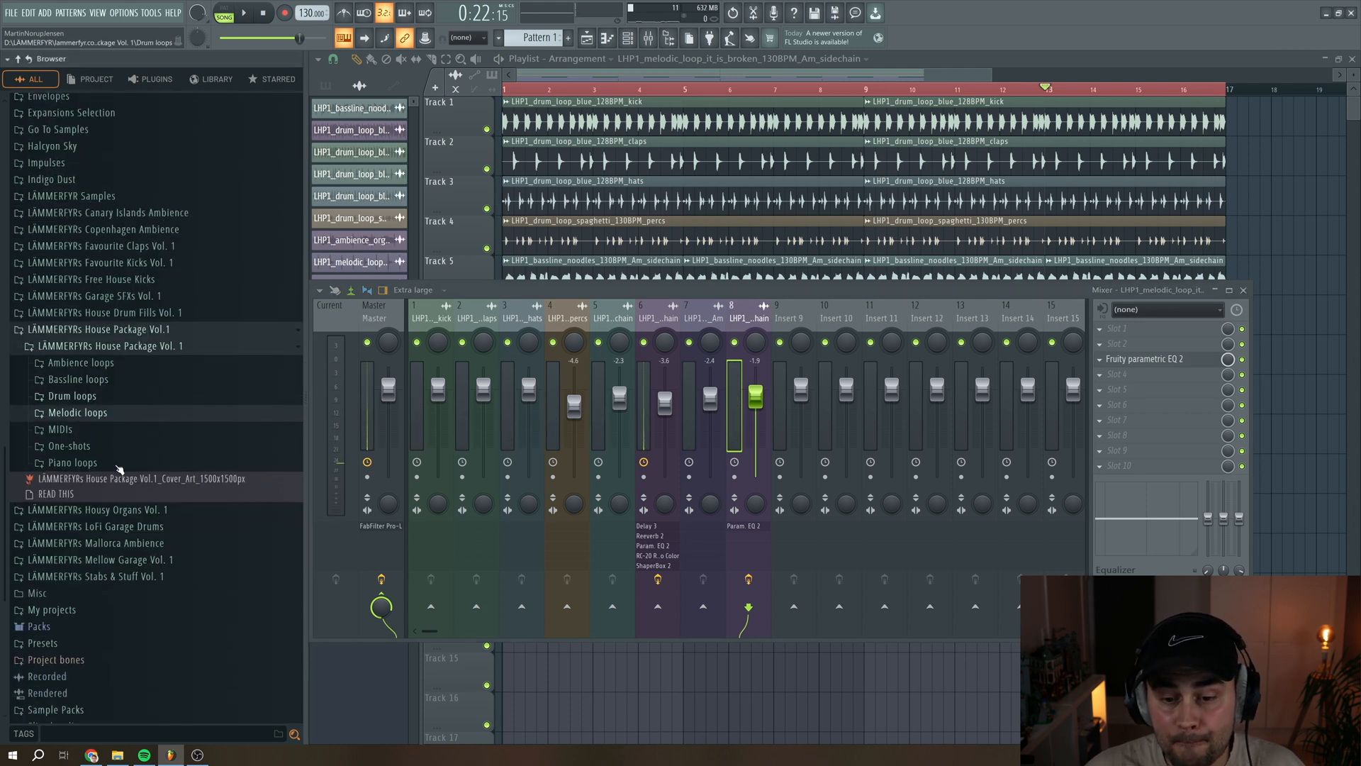
left_click(117, 464)
scroll(118, 466, "down", 3)
left_click(186, 333)
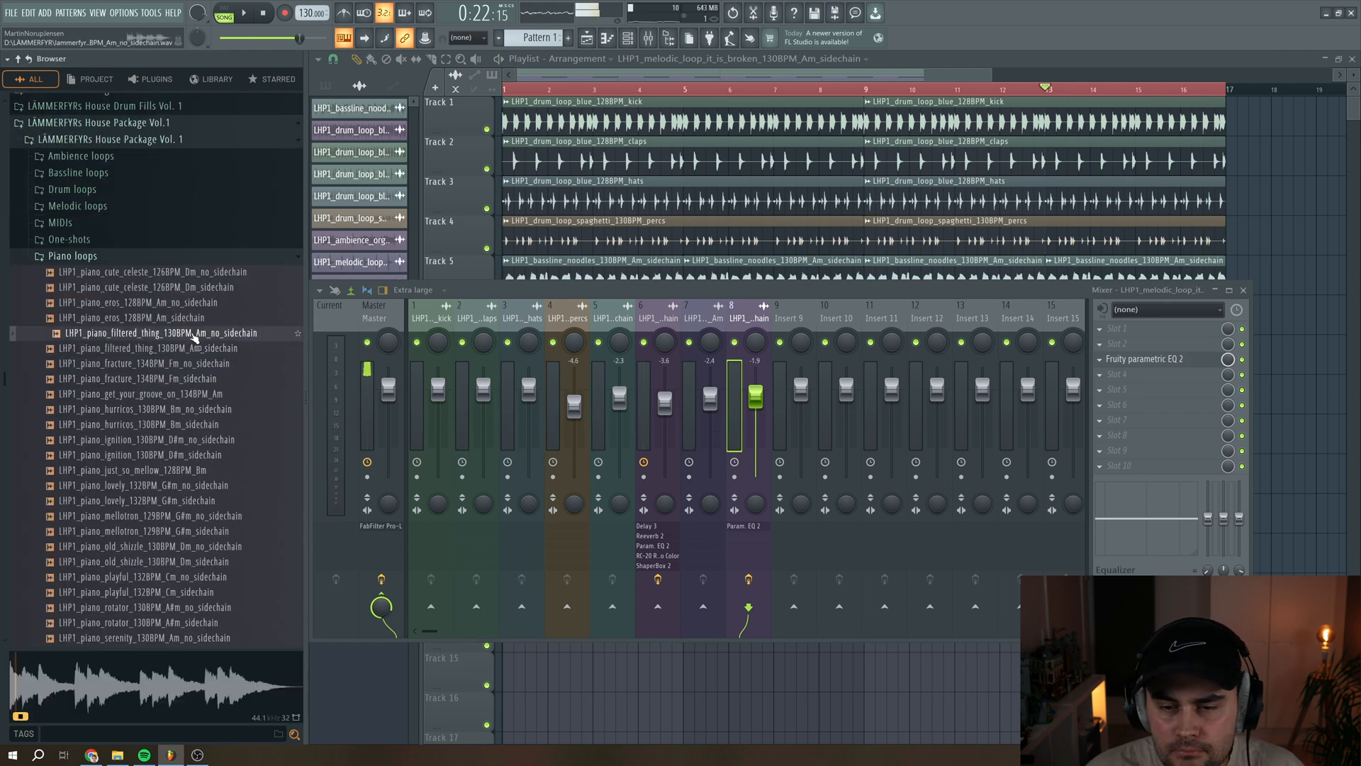
left_click(183, 309)
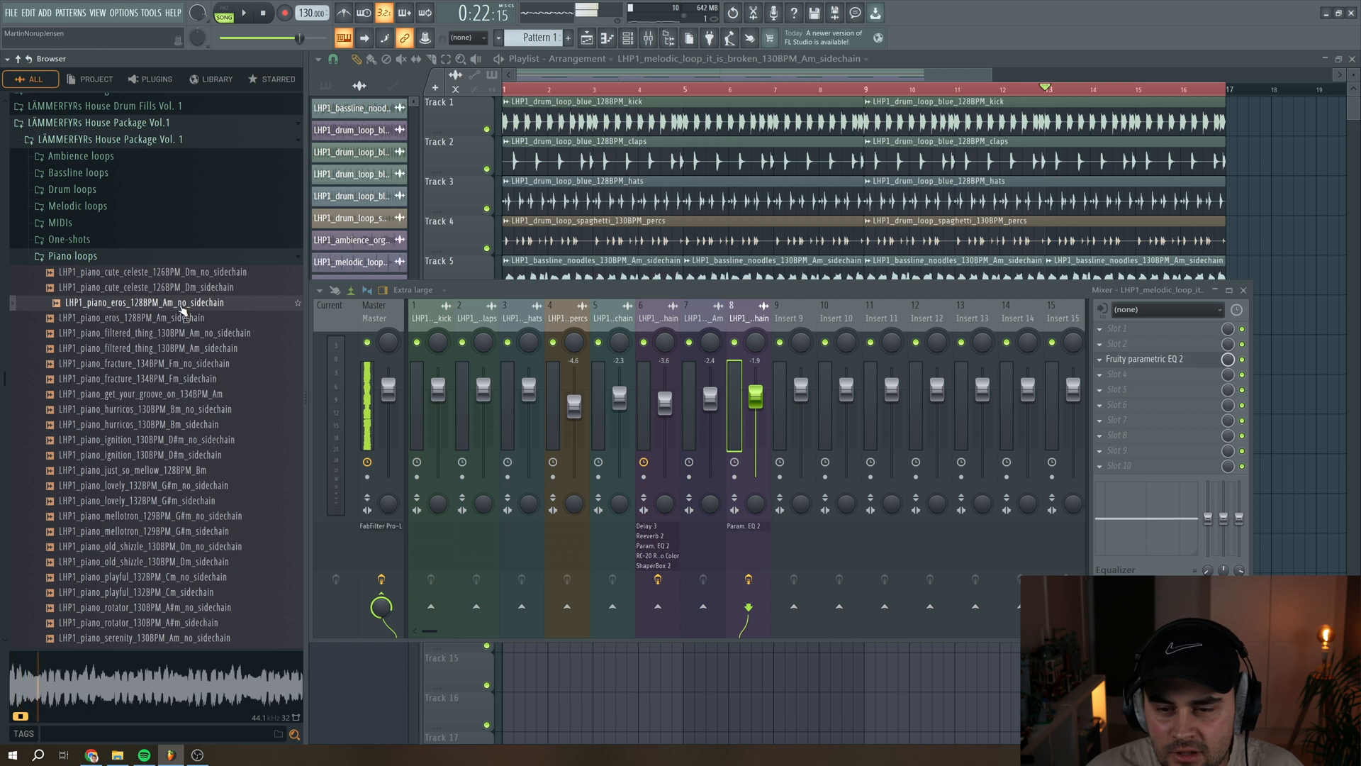
left_click(264, 14)
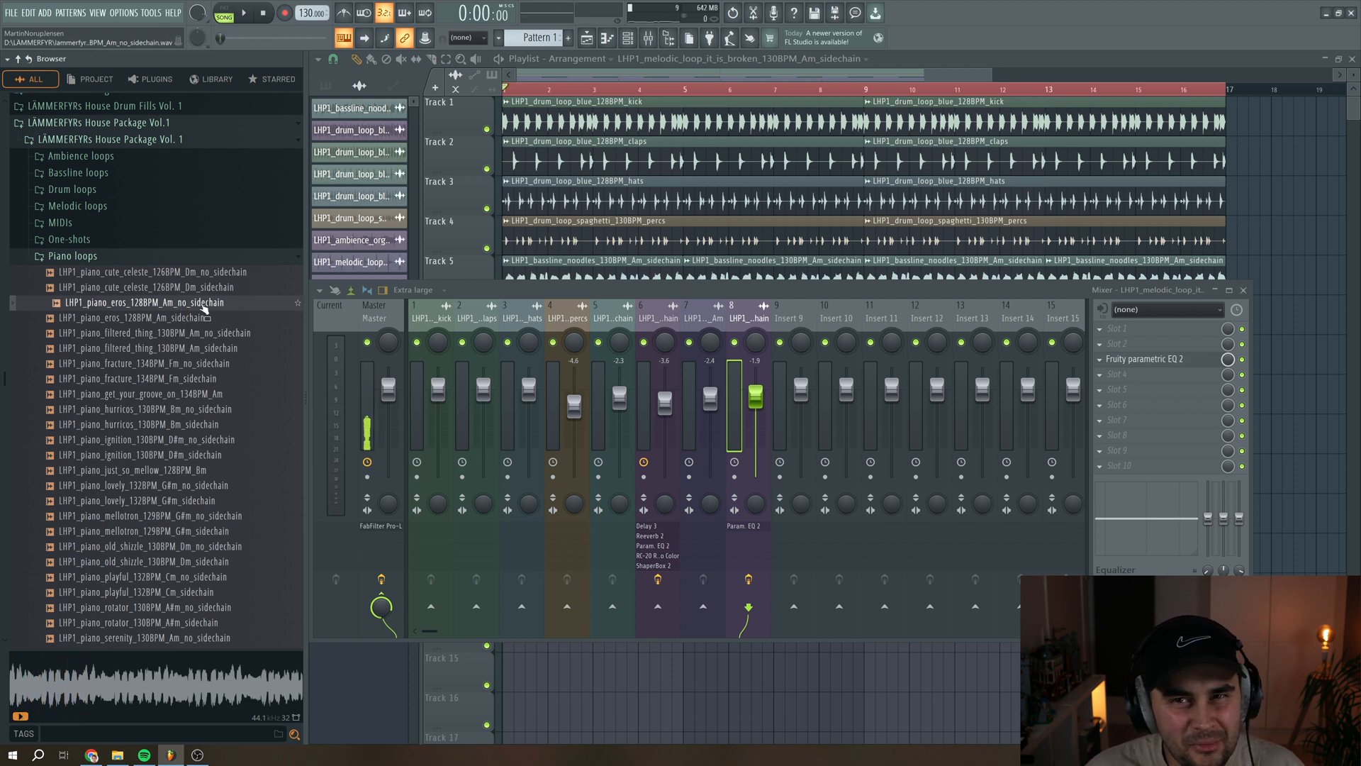
Place LHP1_piano_eros_128BPM_Am_no_sidechain at bar 1 on Track 9 of the playlist.
key("F9")
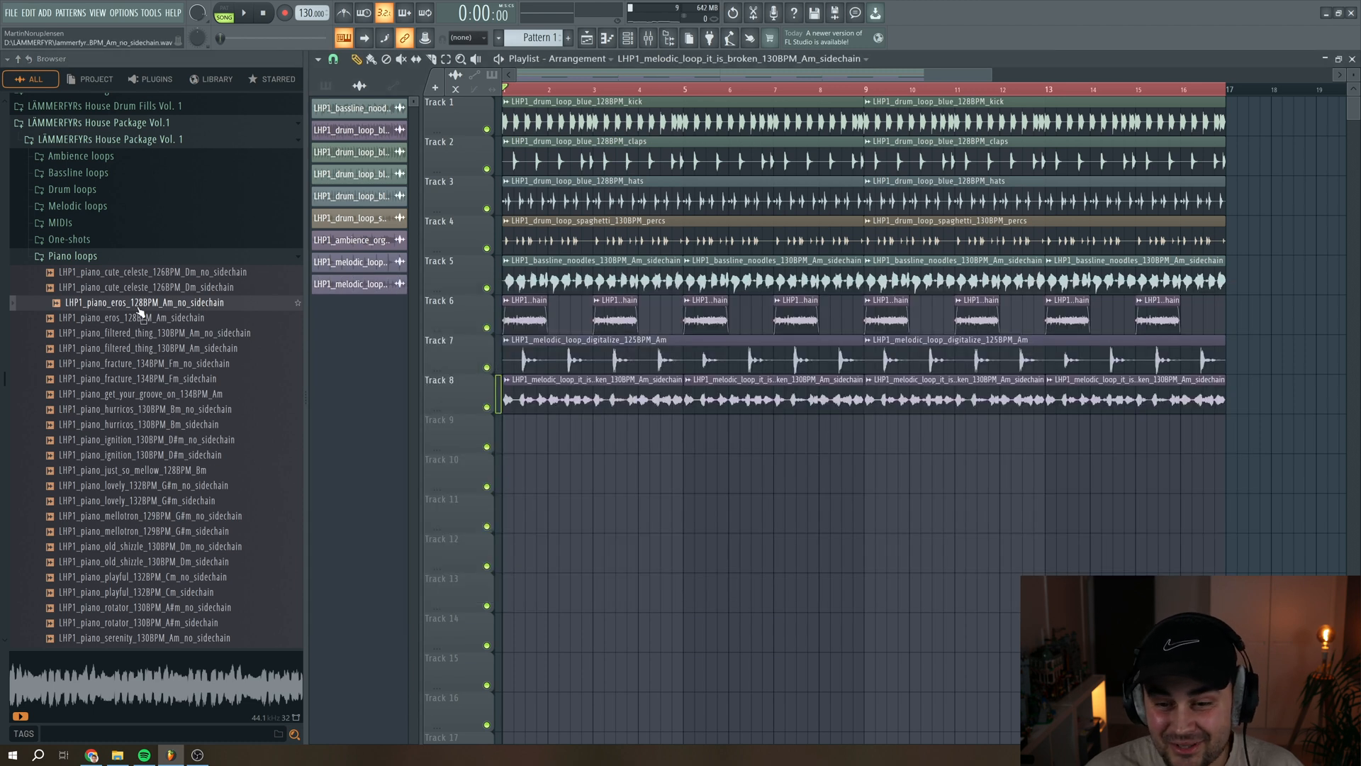
left_click_drag(139, 309, 561, 433)
left_click_drag(741, 448, 686, 450)
Time-stretch the piano eros clip to eight bars in Auto mode and set its channel volume to about 67%.
double_click(583, 449)
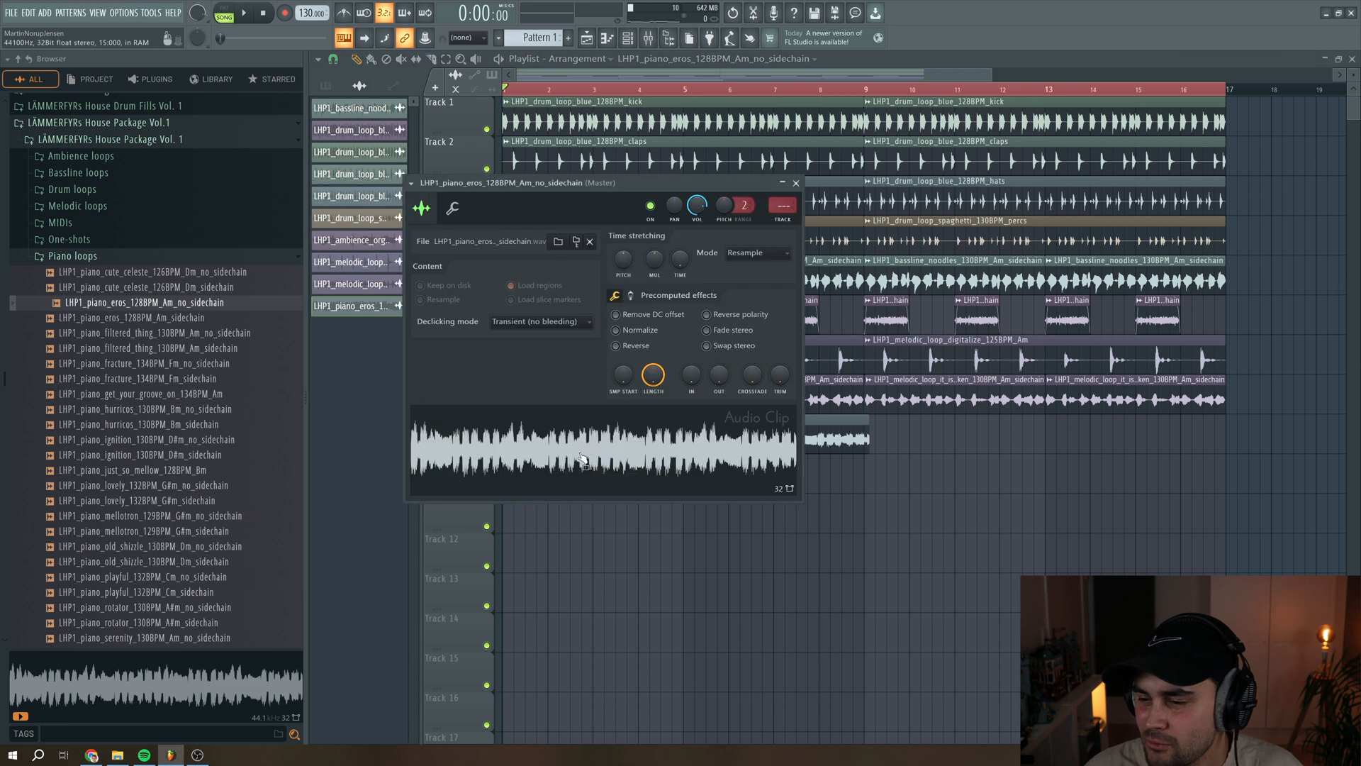
left_click_drag(679, 258, 679, 251)
left_click(757, 252)
left_click(751, 276)
left_click_drag(679, 189, 900, 167)
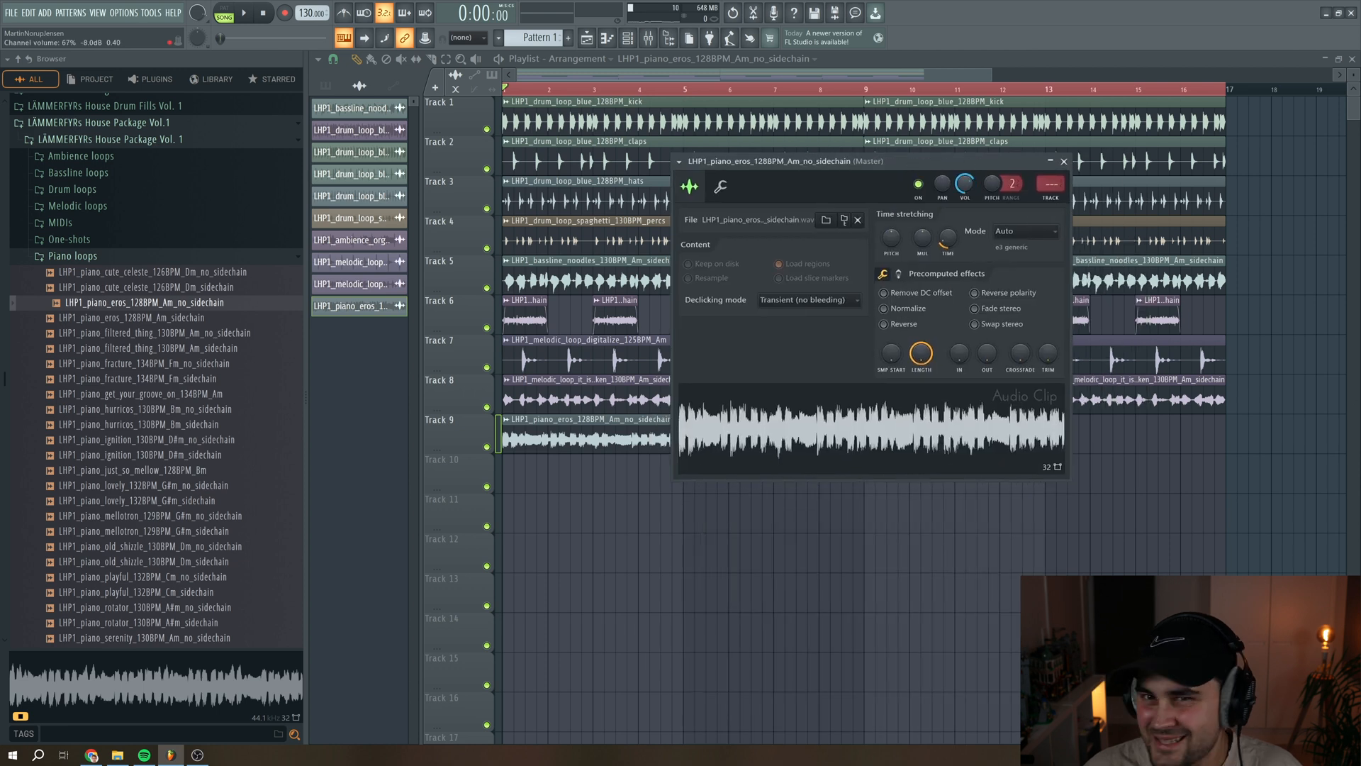
key("space")
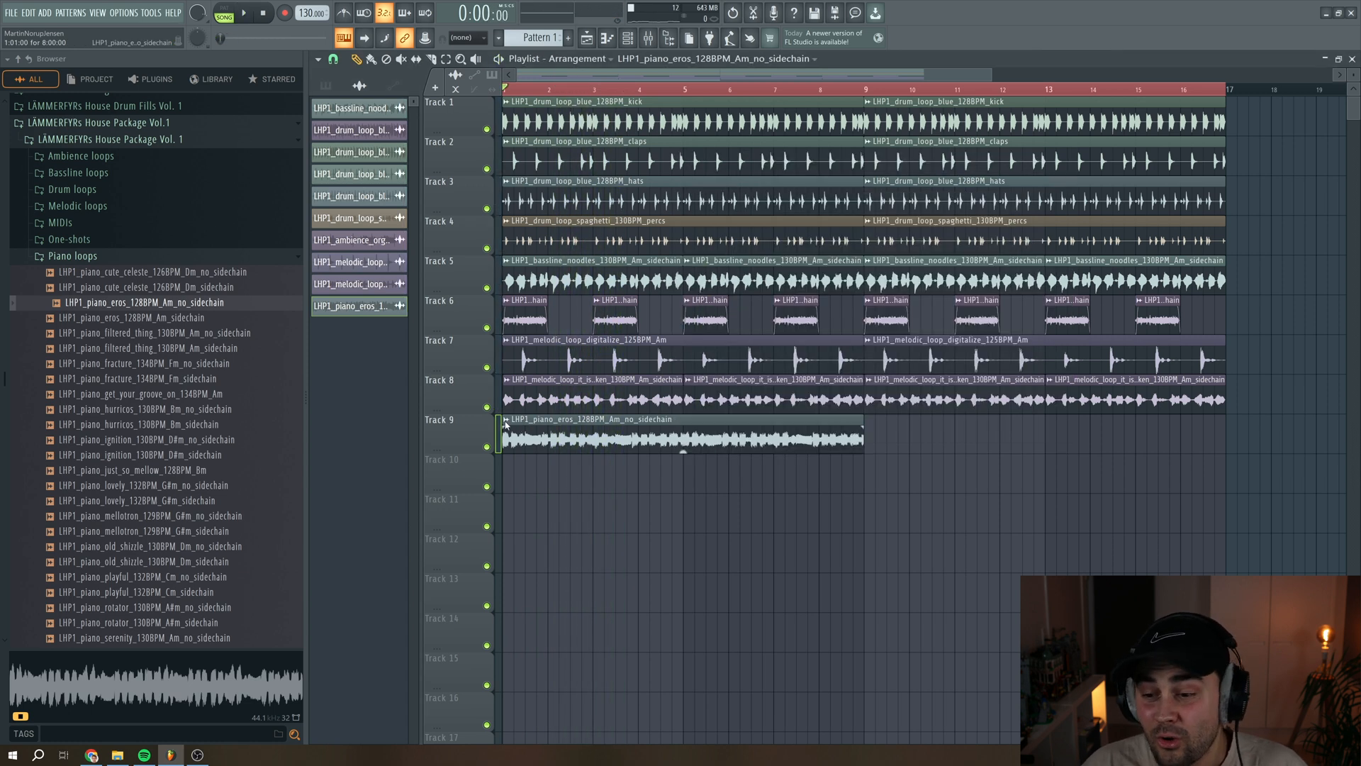
Chop the piano clip on Track 9 with the complex Beat shuffle option and solo the track to listen.
left_click(506, 423)
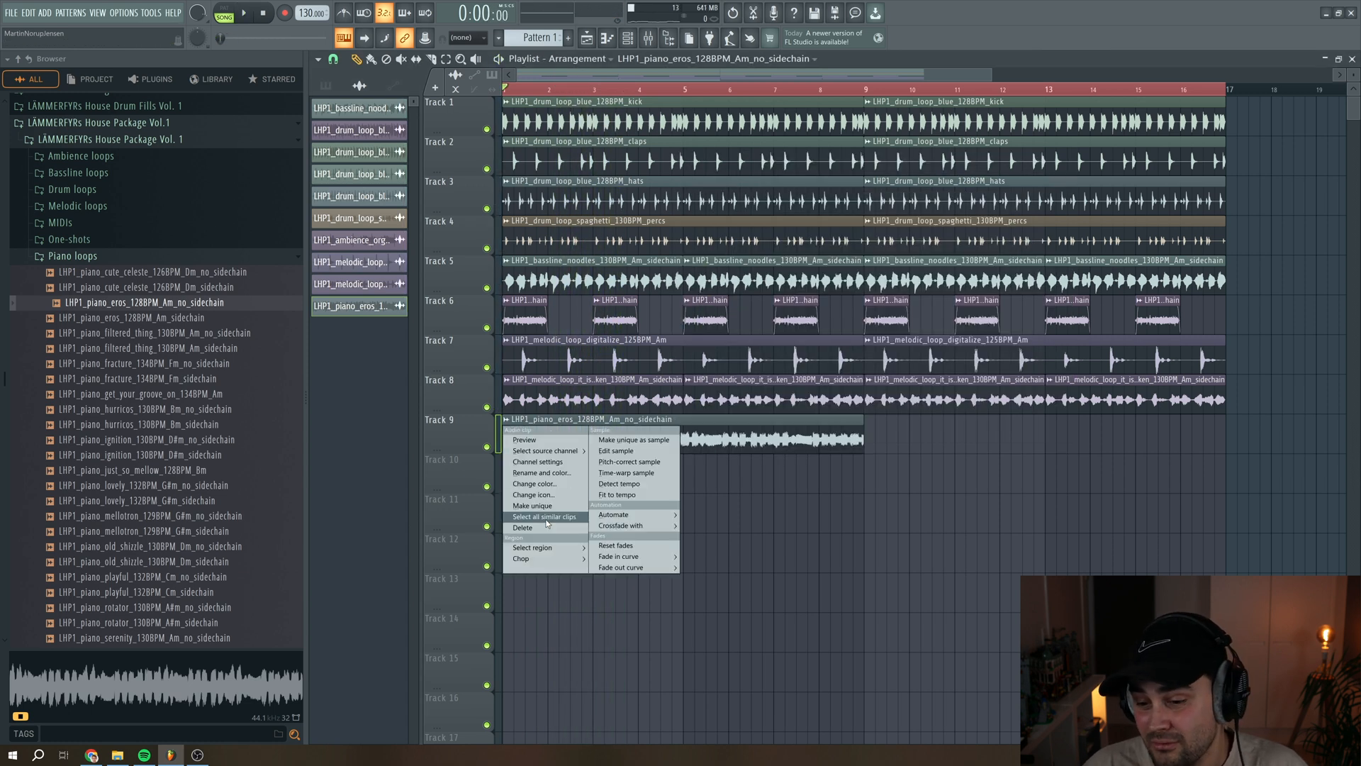
mouse_move(544, 562)
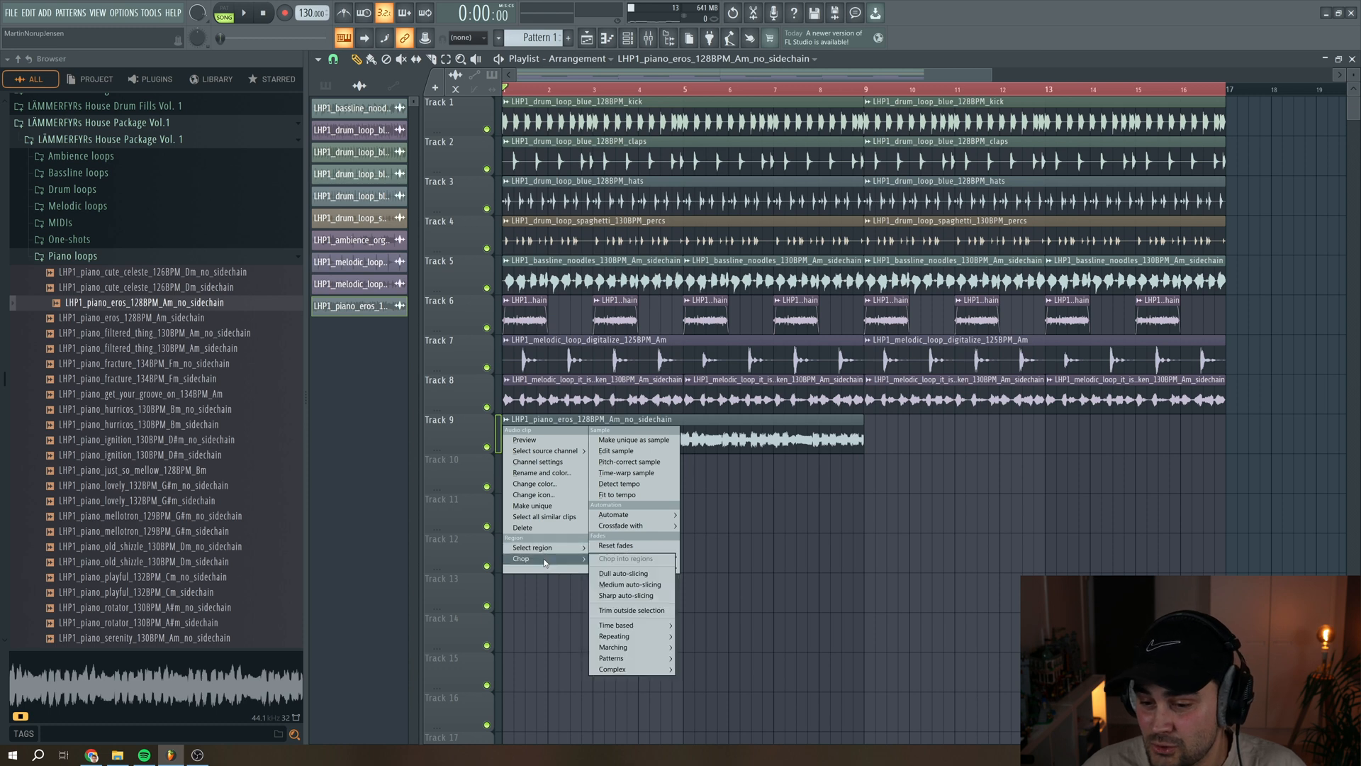
mouse_move(645, 670)
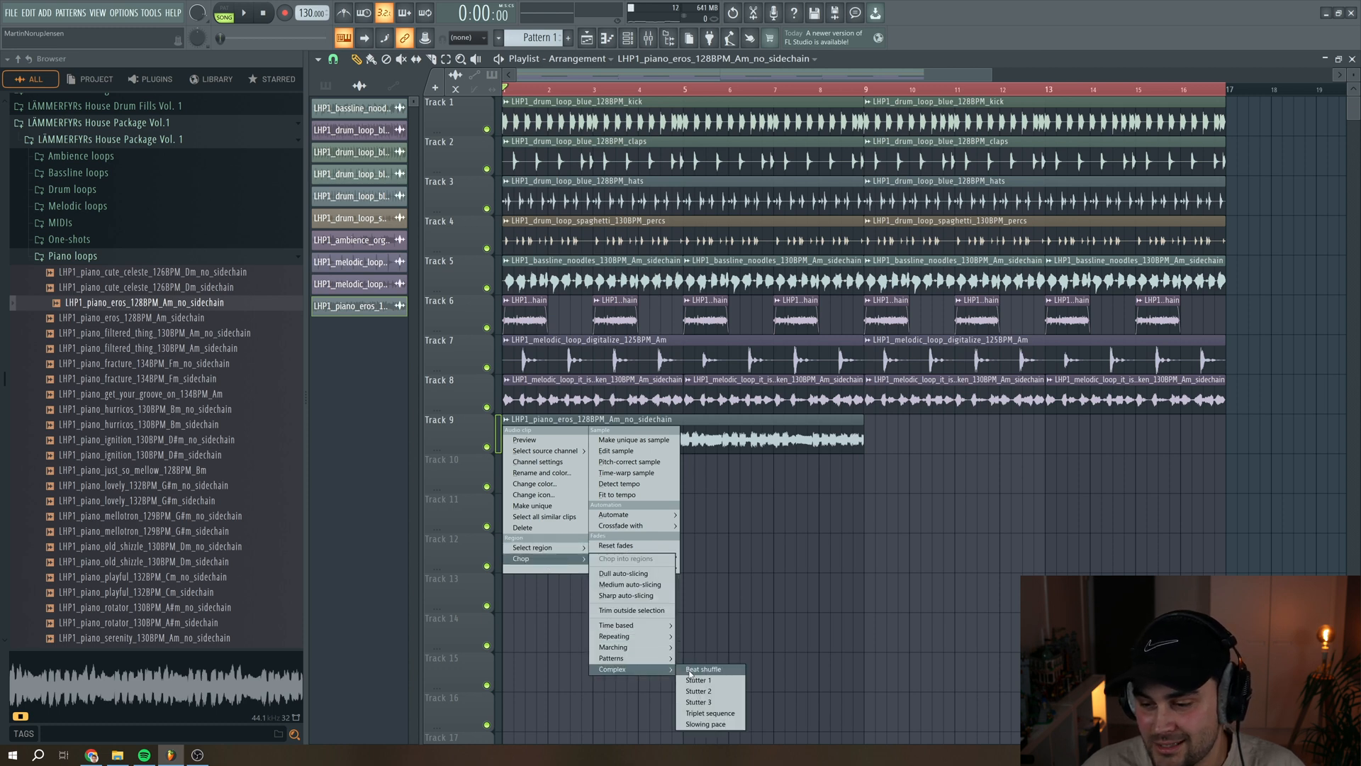
left_click(691, 665)
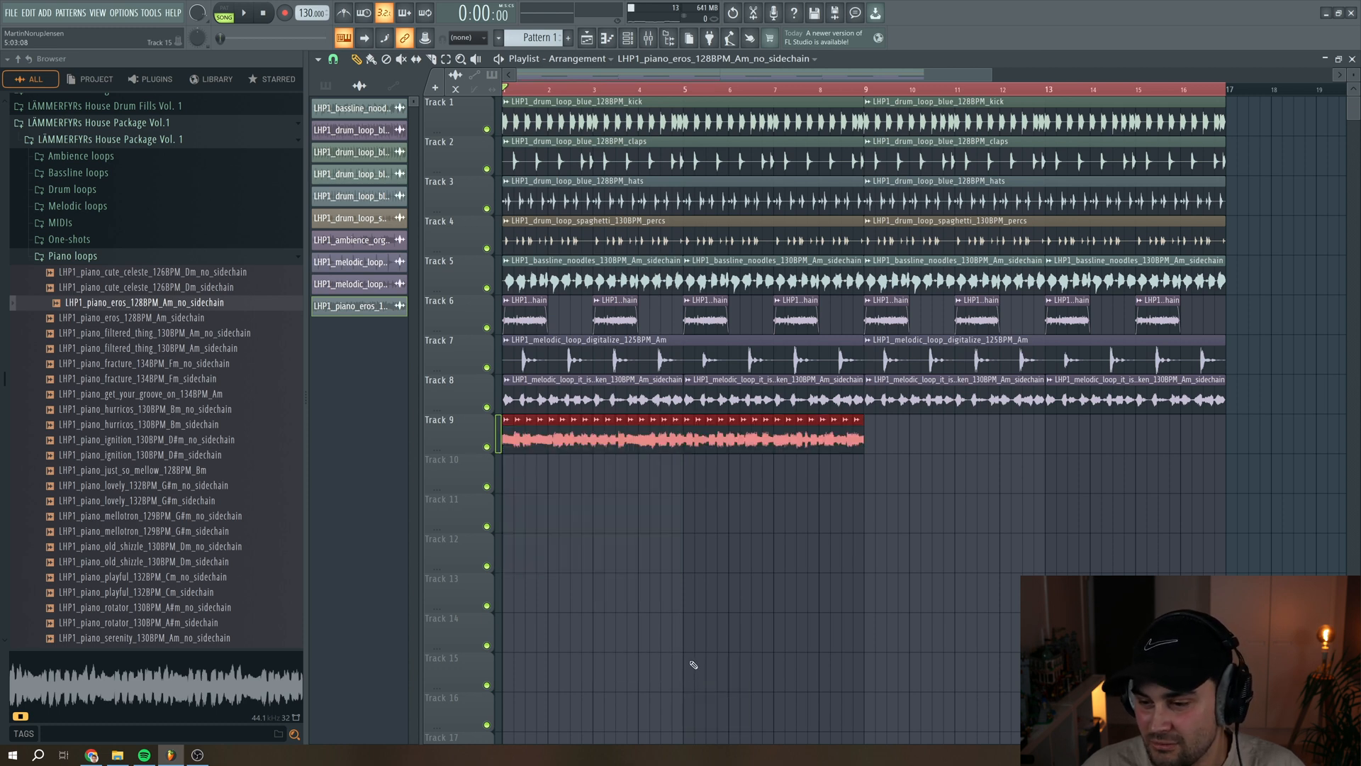
right_click(487, 446)
key("space")
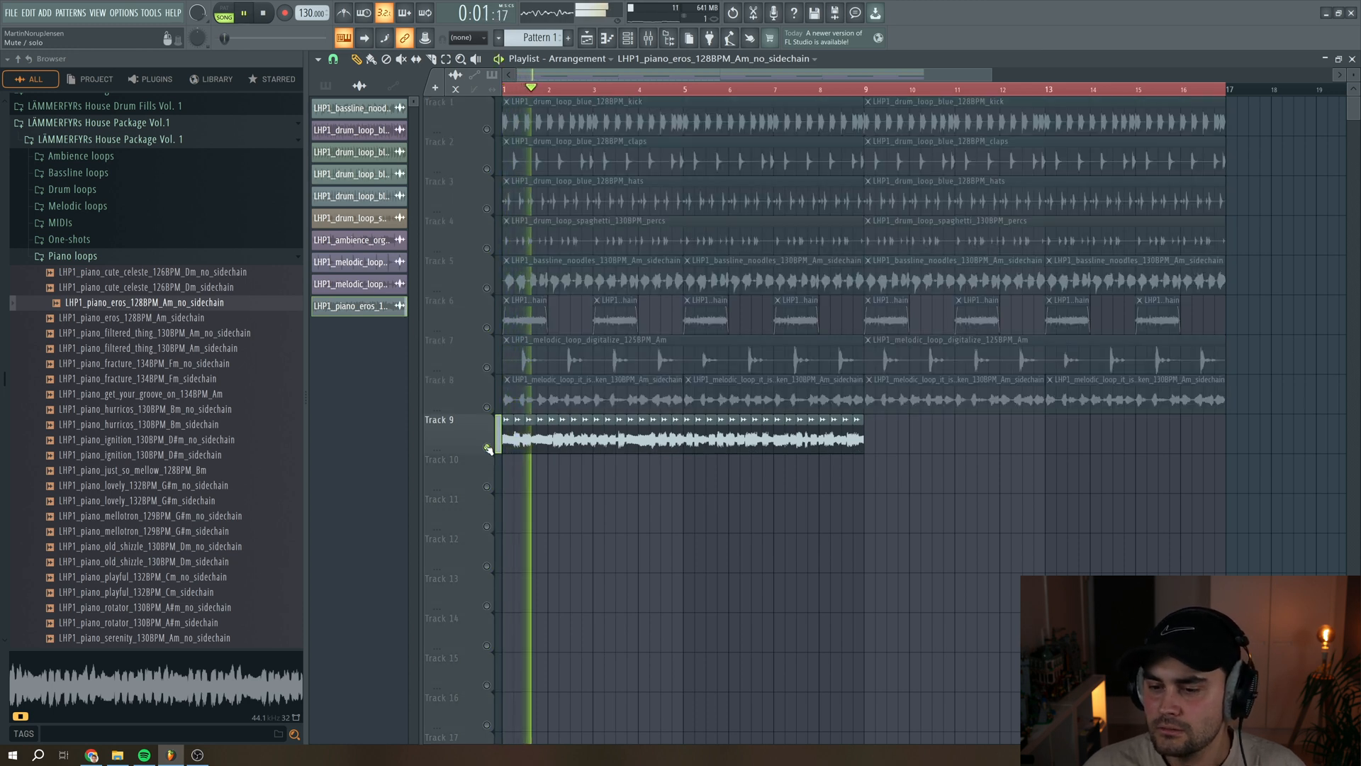
key("space")
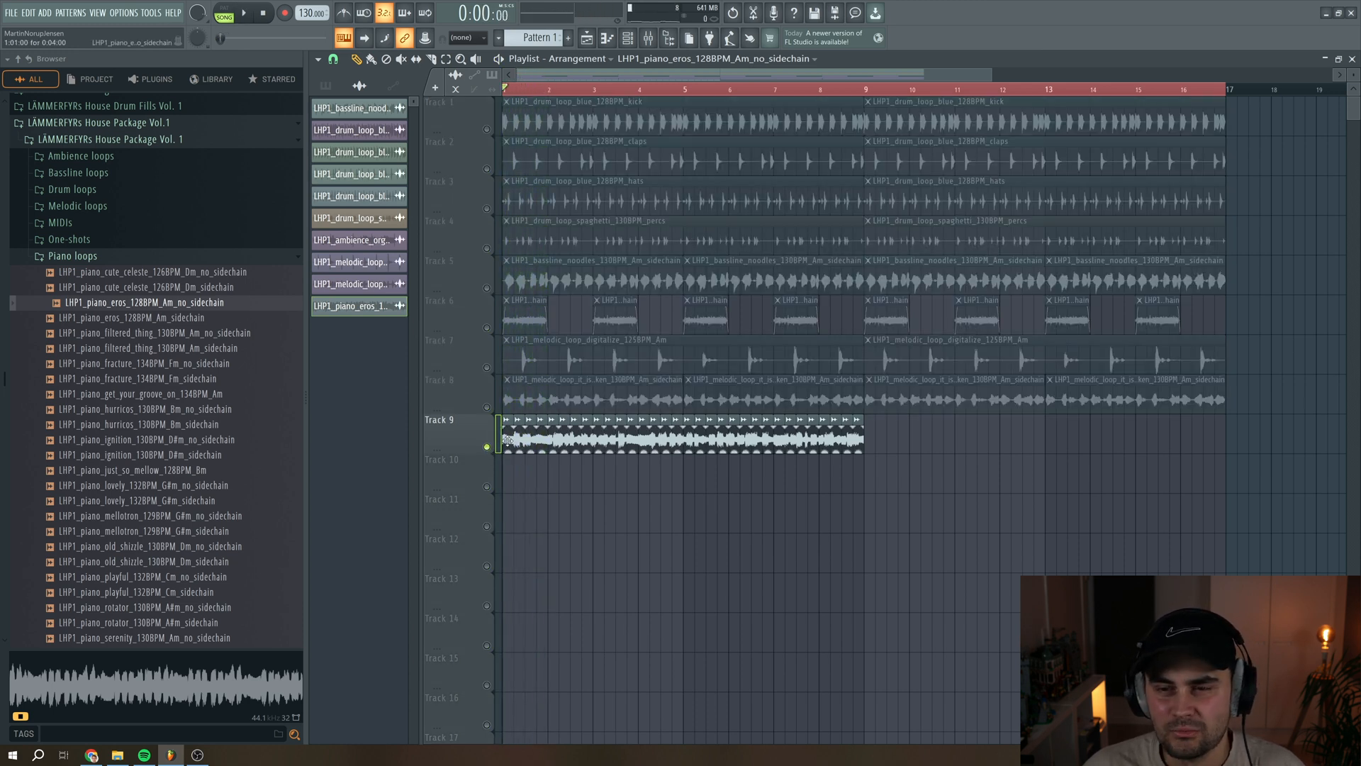
Set the piano eros channel's declicking mode to Generic (bleeding).
double_click(507, 440)
left_click(801, 306)
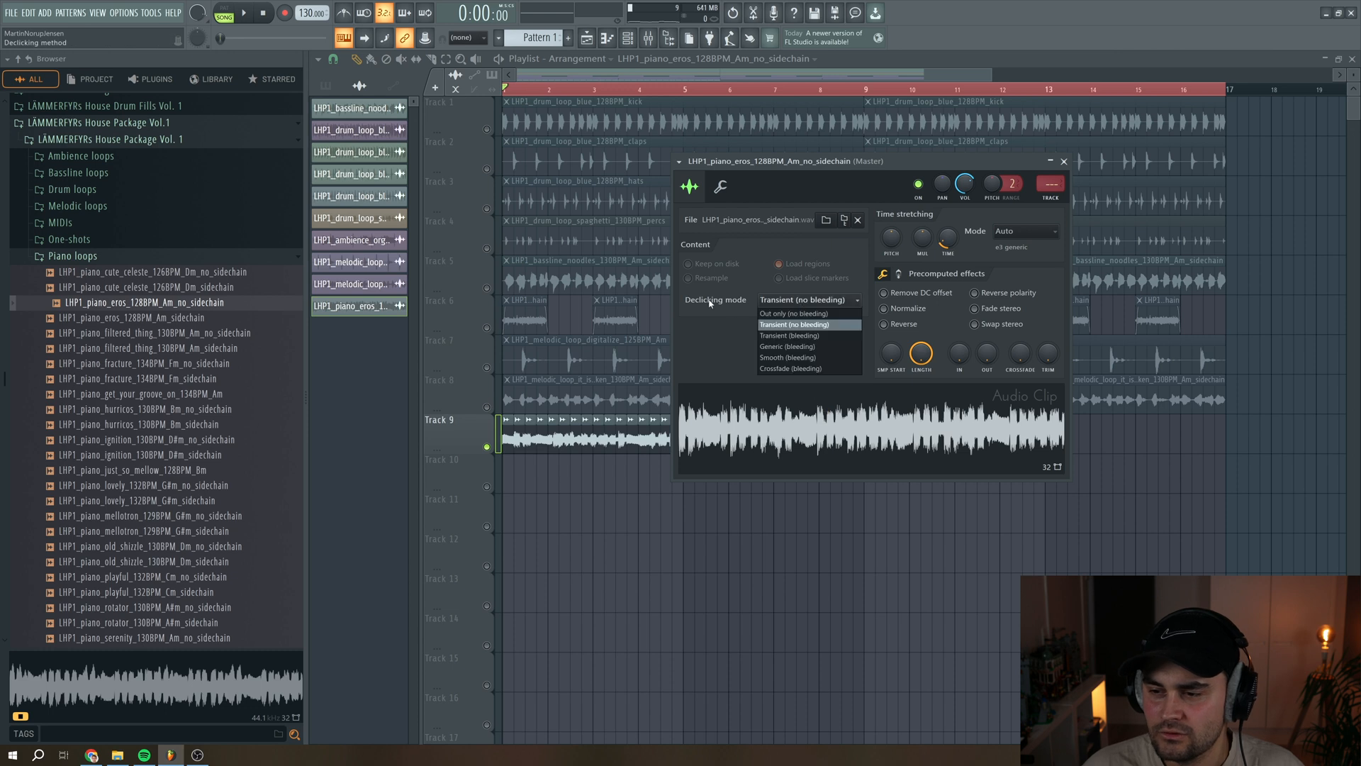
left_click(795, 350)
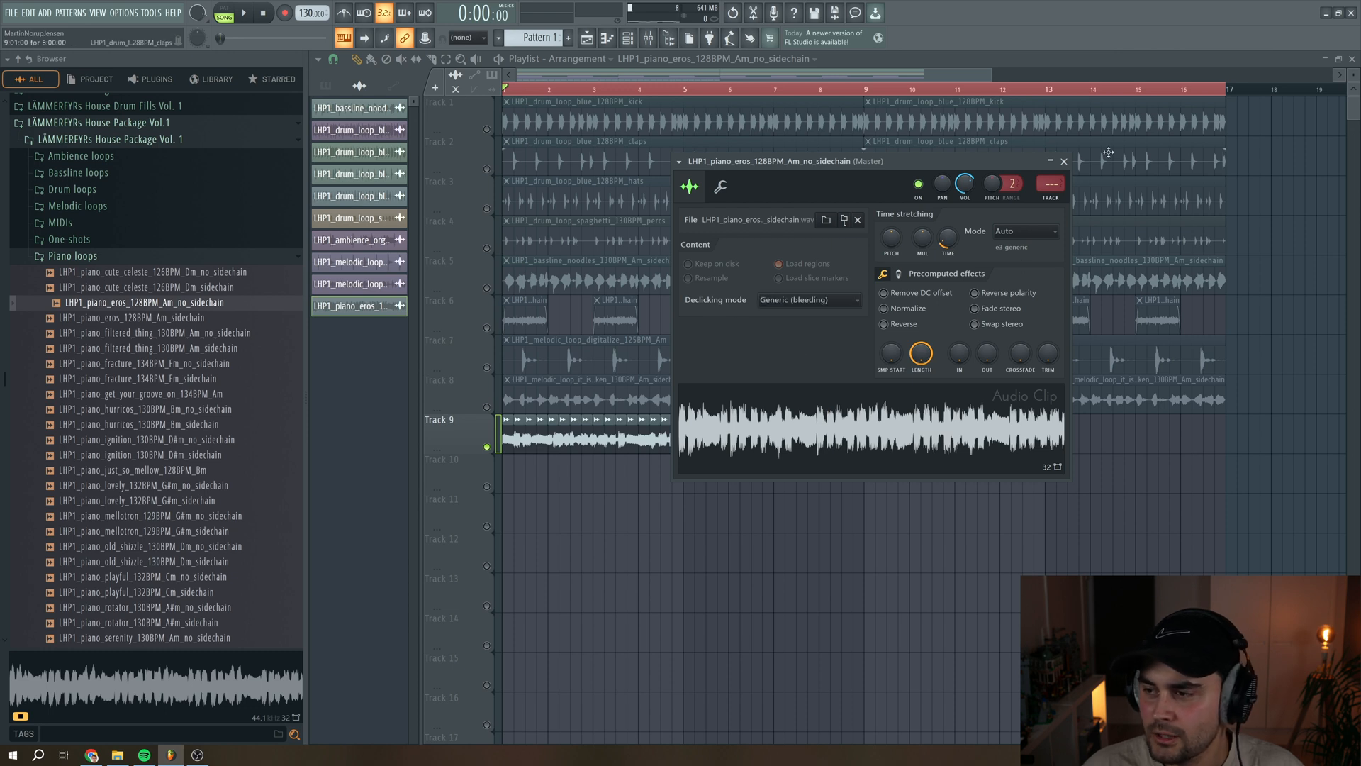
Listen to the chopped piano alone, unsolo Track 9 and play it with the full arrangement.
left_click(1063, 161)
key("space")
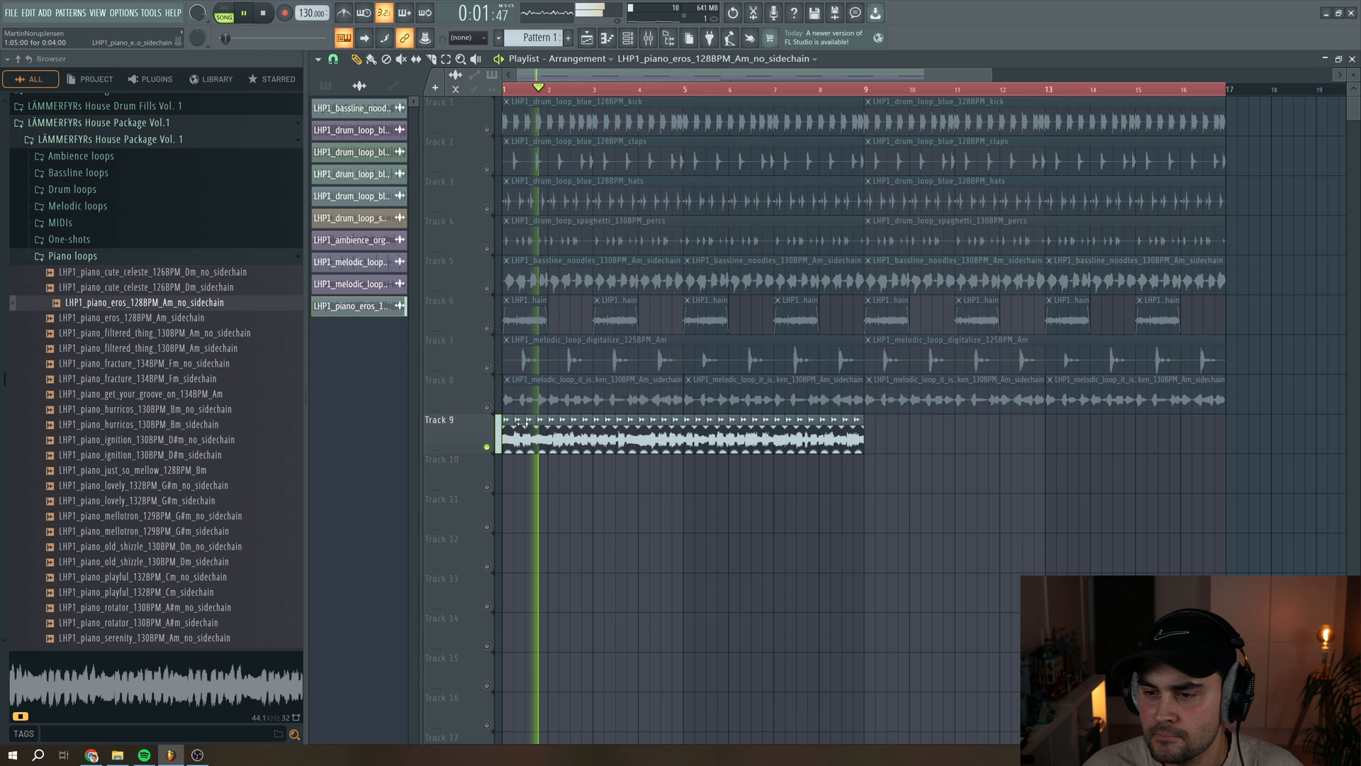
key("space")
right_click(488, 447)
key("space")
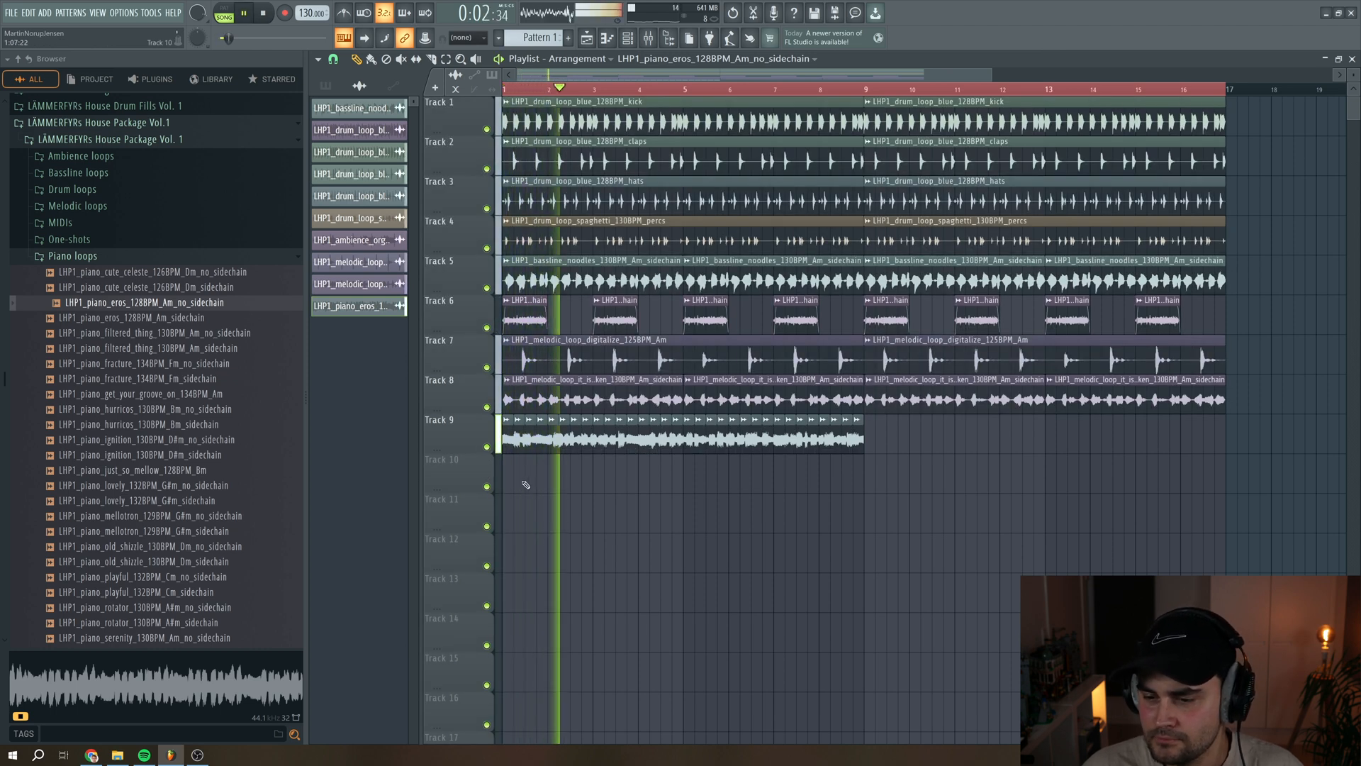
key("space")
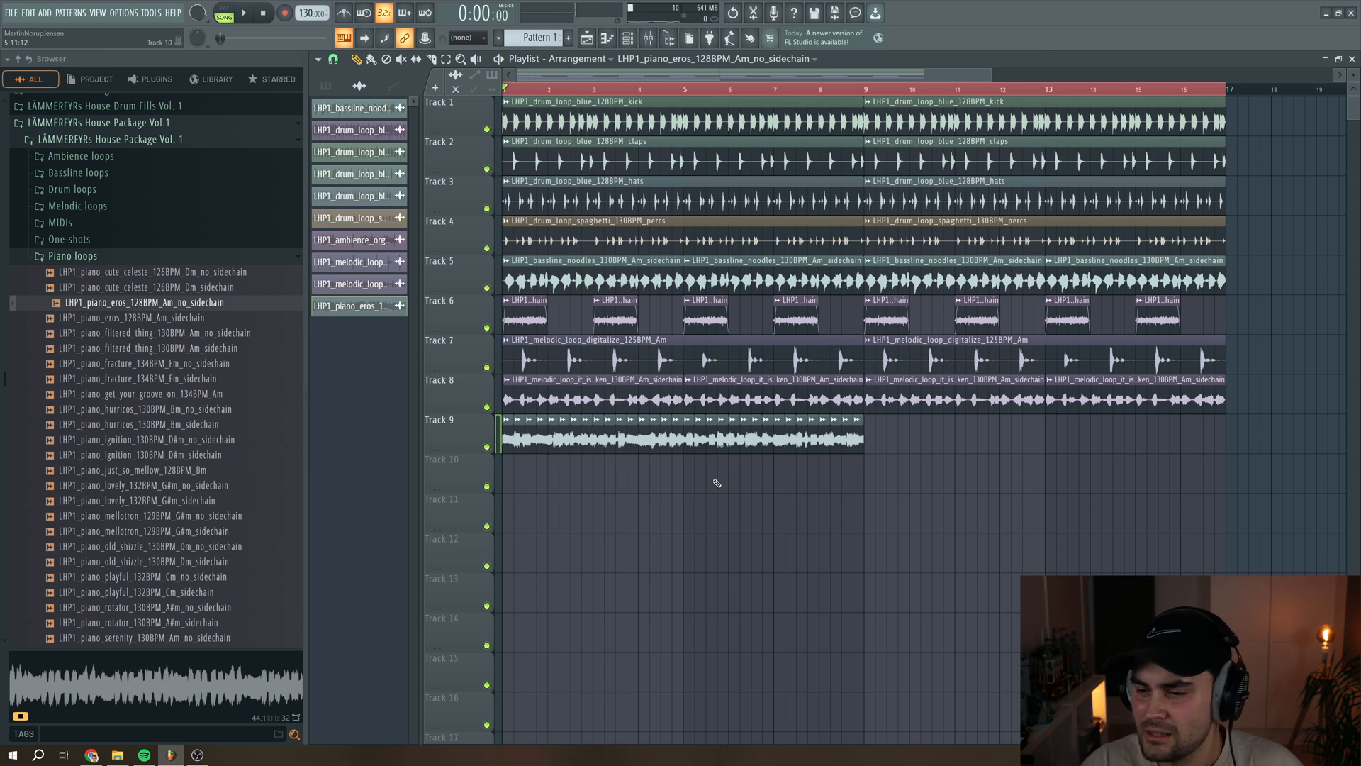
Mute the first and fourth piano slices in bar 1 of Track 9 and listen to the change.
left_click_drag(990, 74, 610, 74)
key("space")
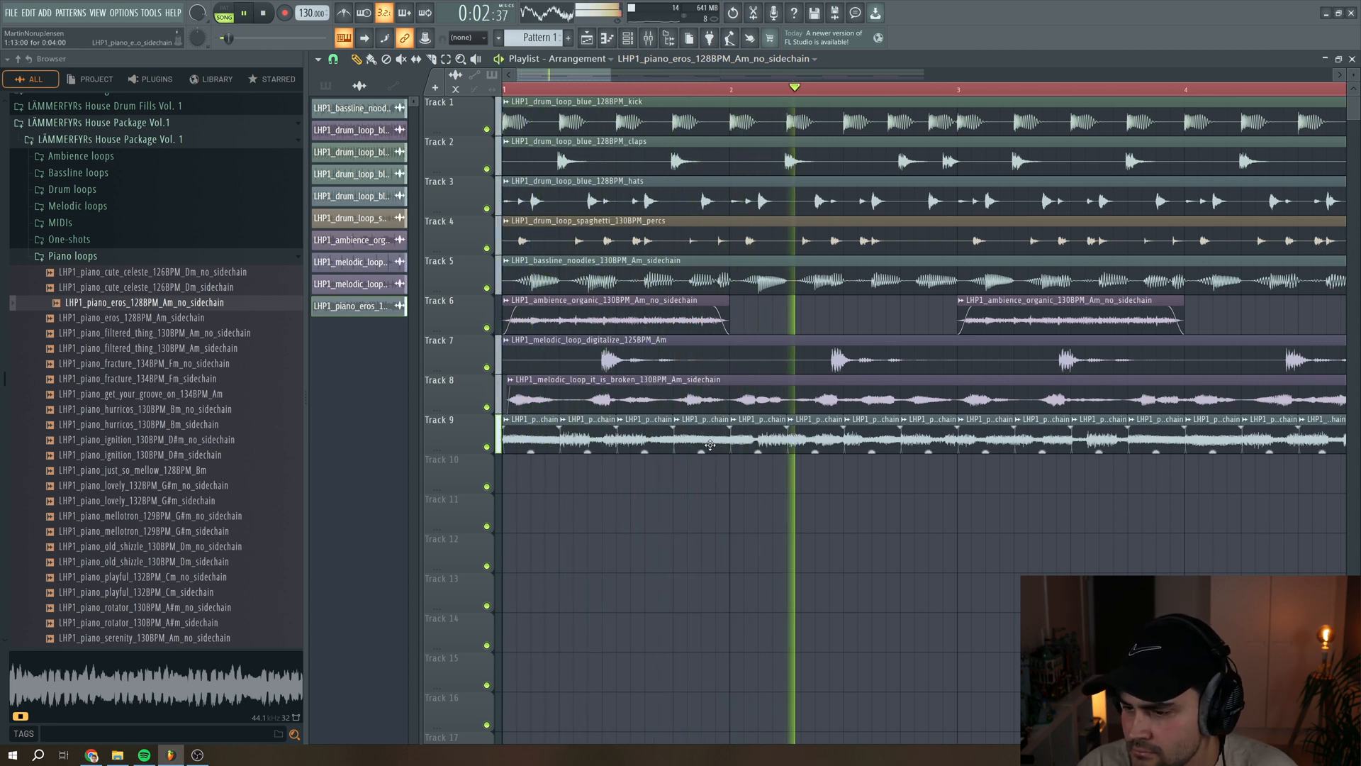
key("space")
left_click(555, 434)
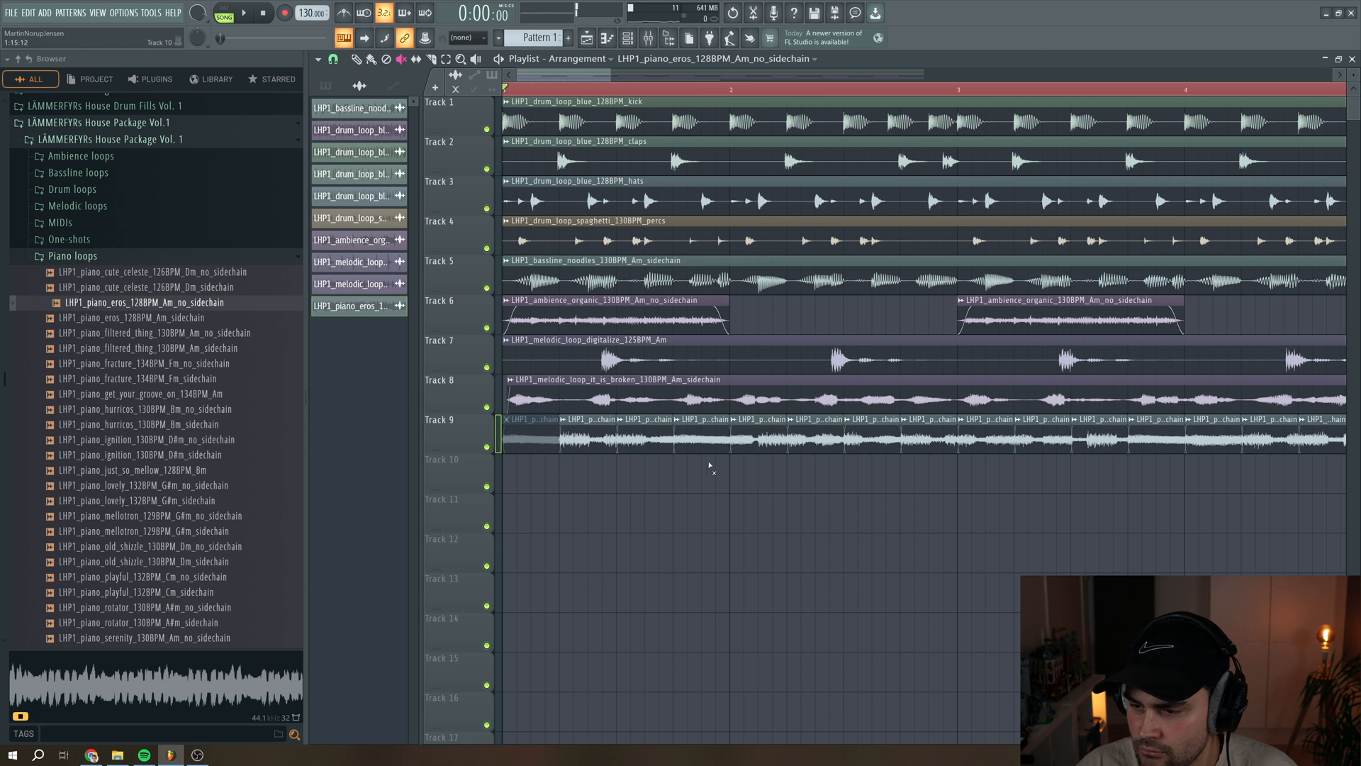
left_click(709, 436)
key("space")
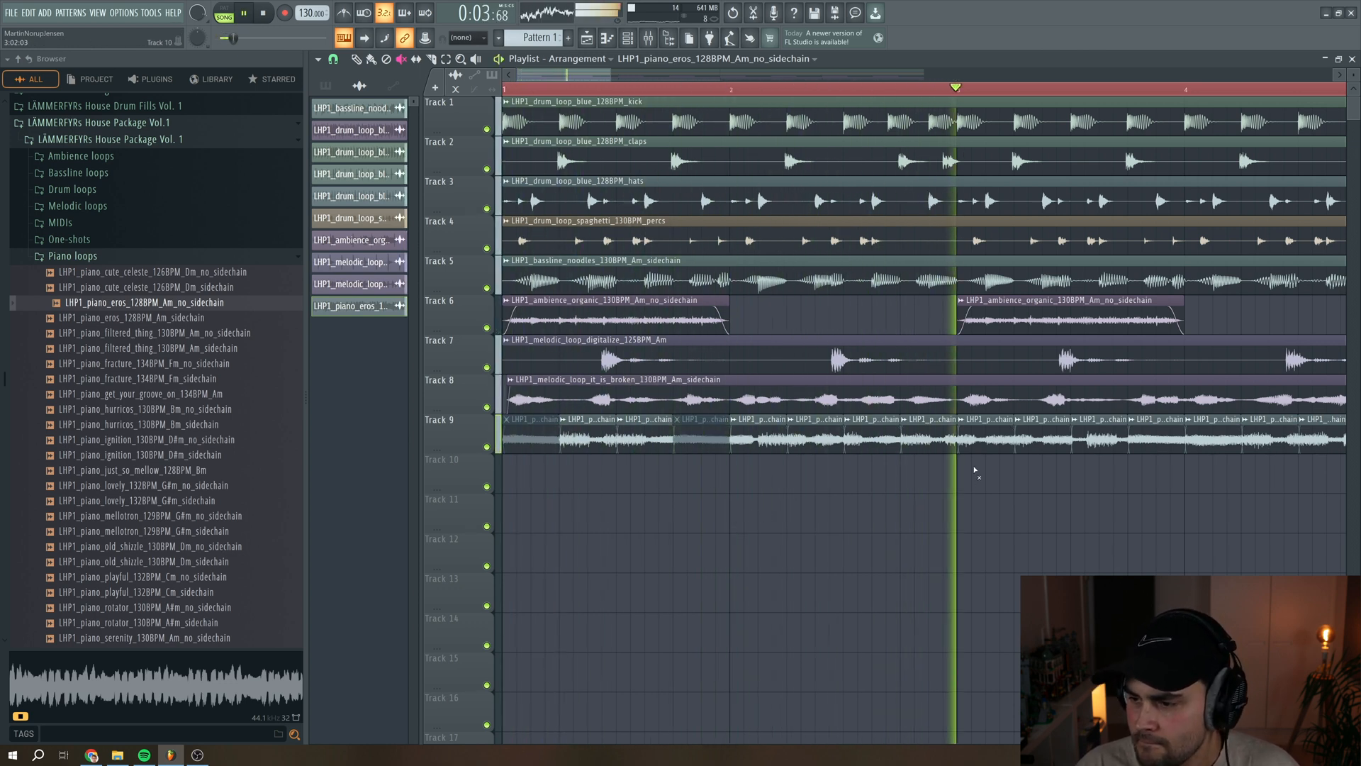
key("space")
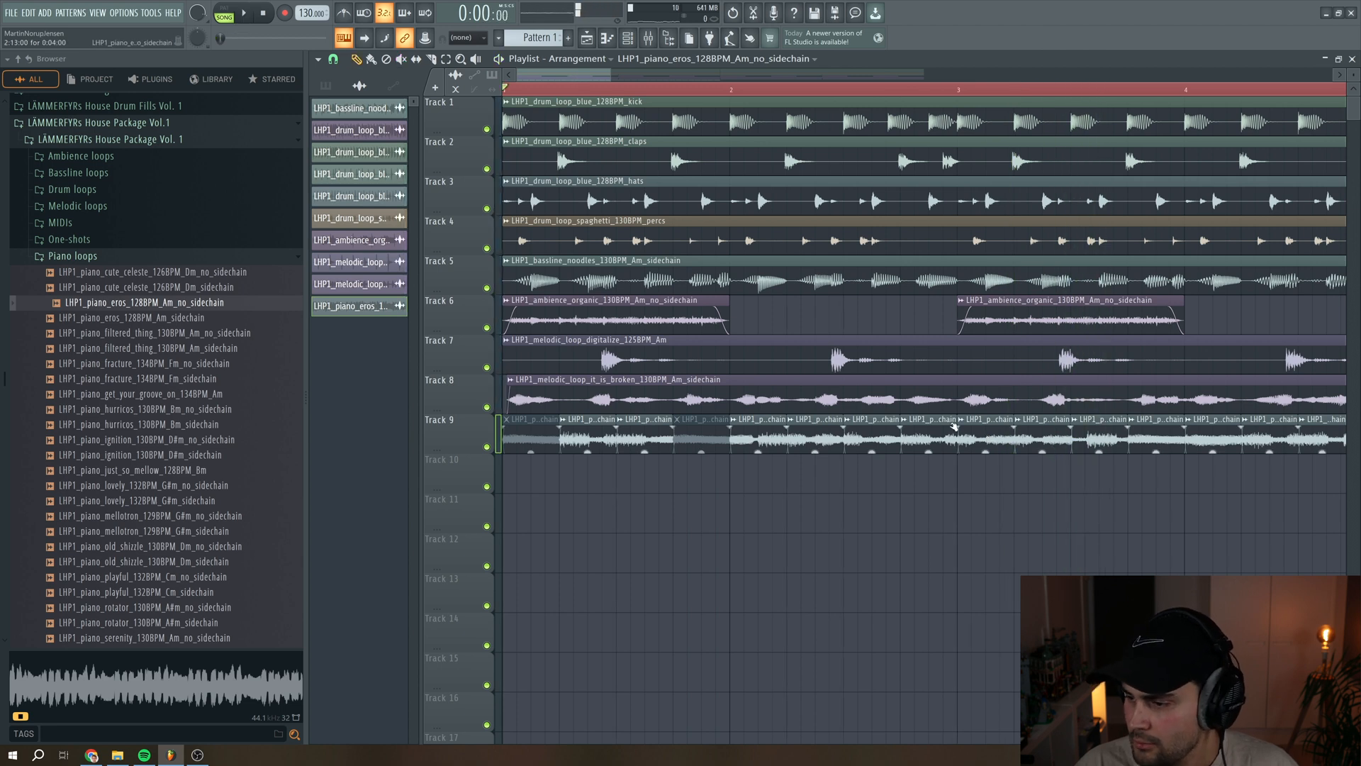
Move the piano slice at bar 3 of Track 9 to bar 1 on Track 10 and play the arrangement.
left_click_drag(990, 439, 534, 477)
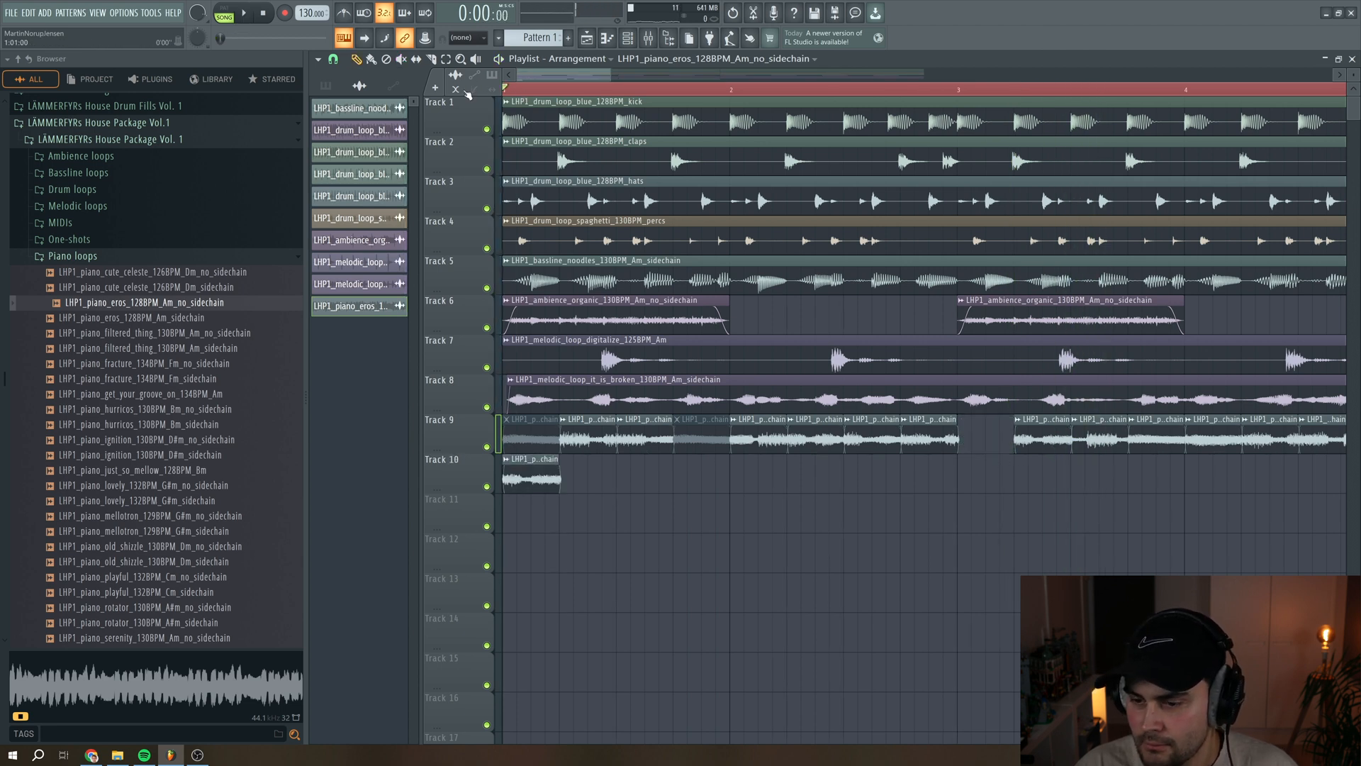
key("space")
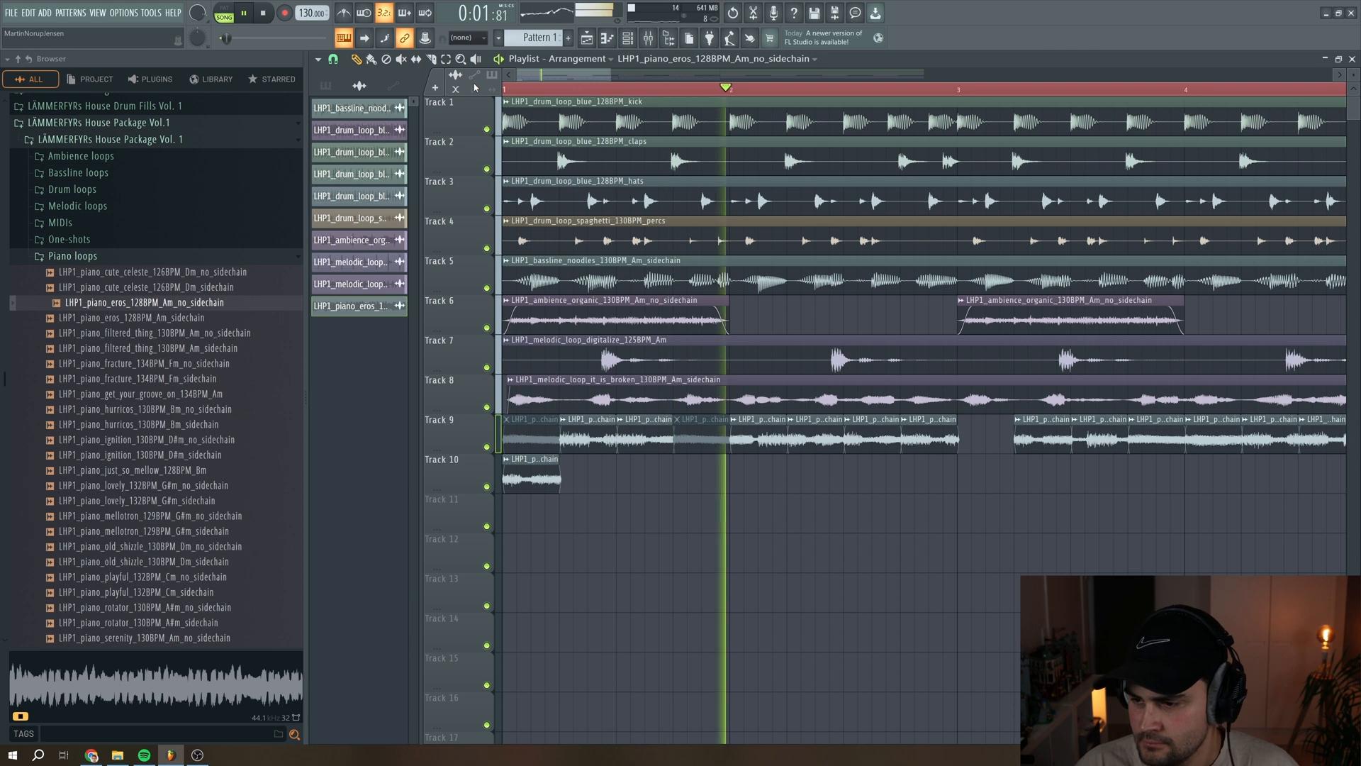
left_click(980, 472)
scroll(572, 441, "down", 3)
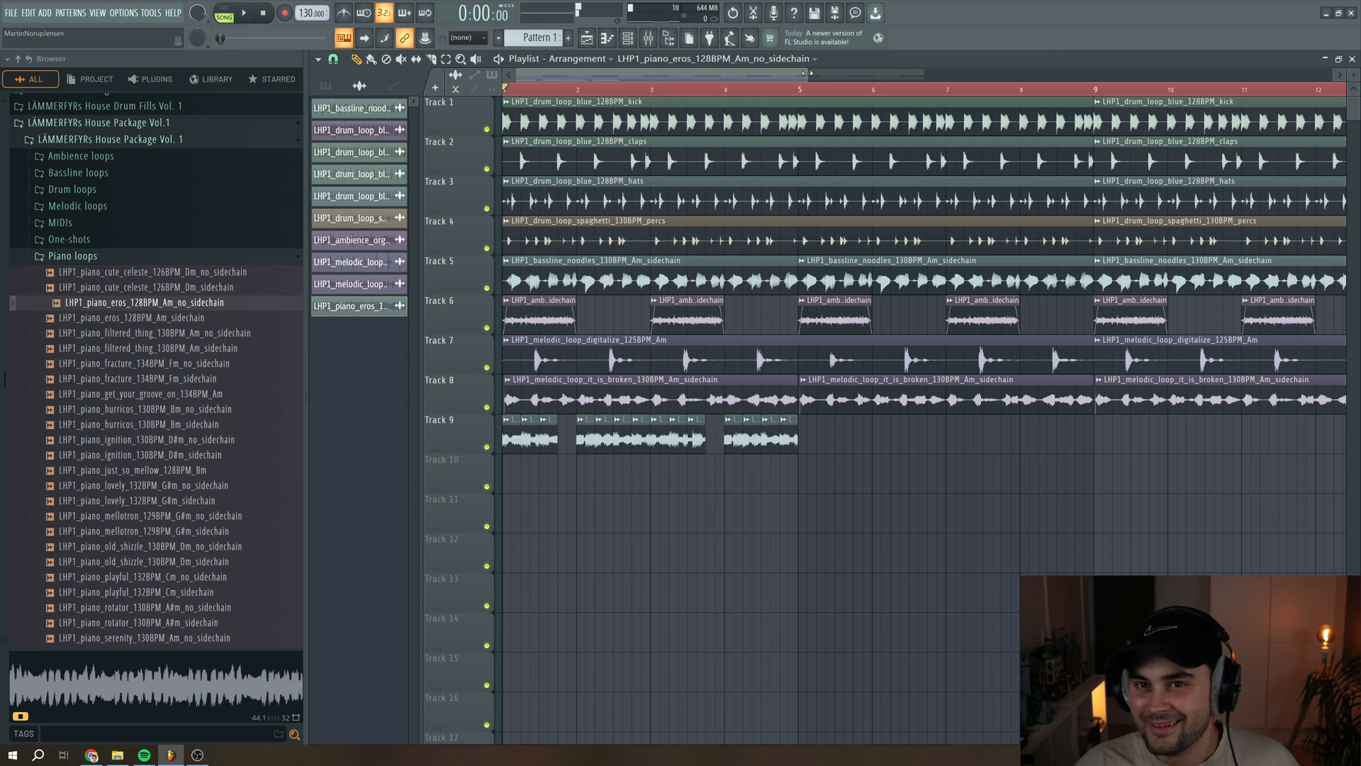
Duplicate the four-bar piano slice pattern on Track 9 three times to fill all sixteen bars.
left_click_drag(807, 73, 942, 73)
left_click_drag(778, 493, 502, 414)
left_click_drag(1289, 89, 701, 177)
left_click_drag(813, 512, 339, 450)
key("ctrl+b")
key("ctrl+b")
key("ctrl+b")
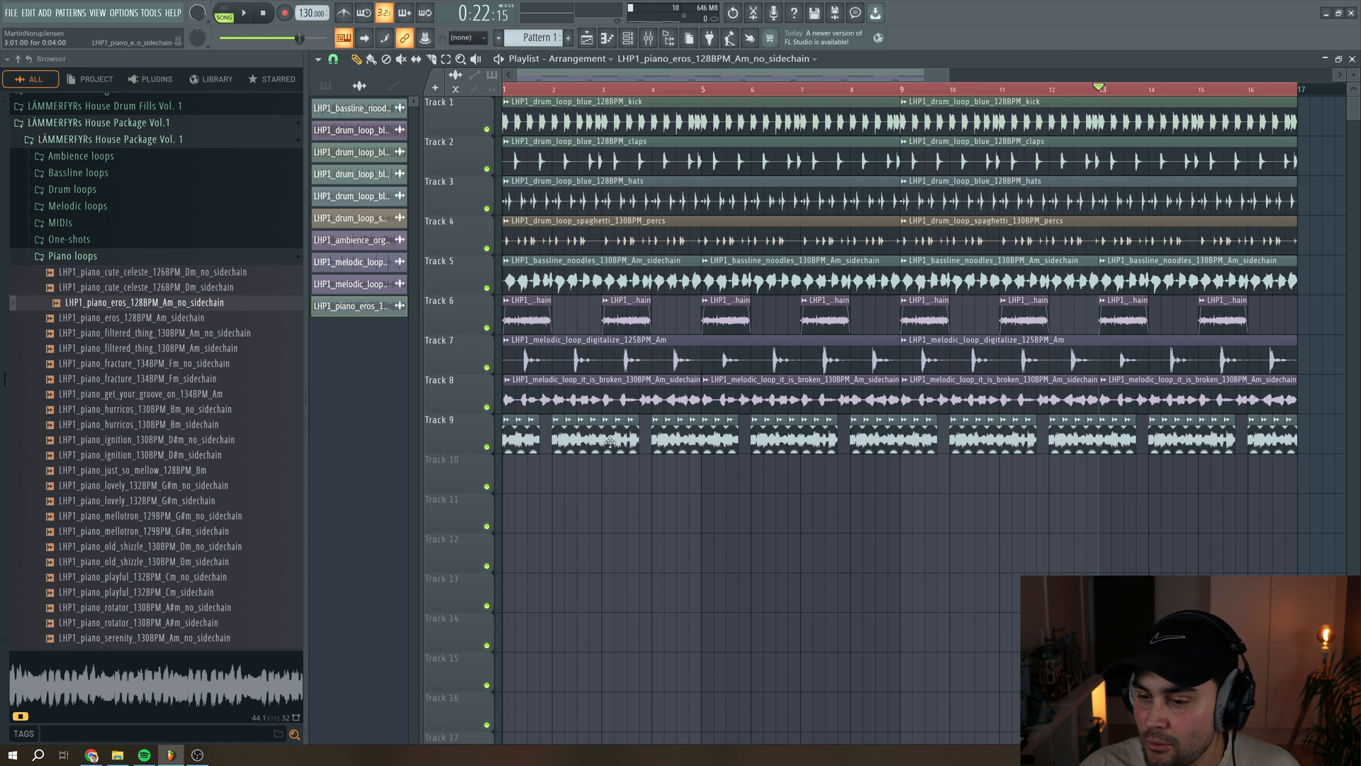
Route the piano eros channel to its own mixer track 9.
double_click(609, 442)
key("ctrl+l")
left_click(1063, 162)
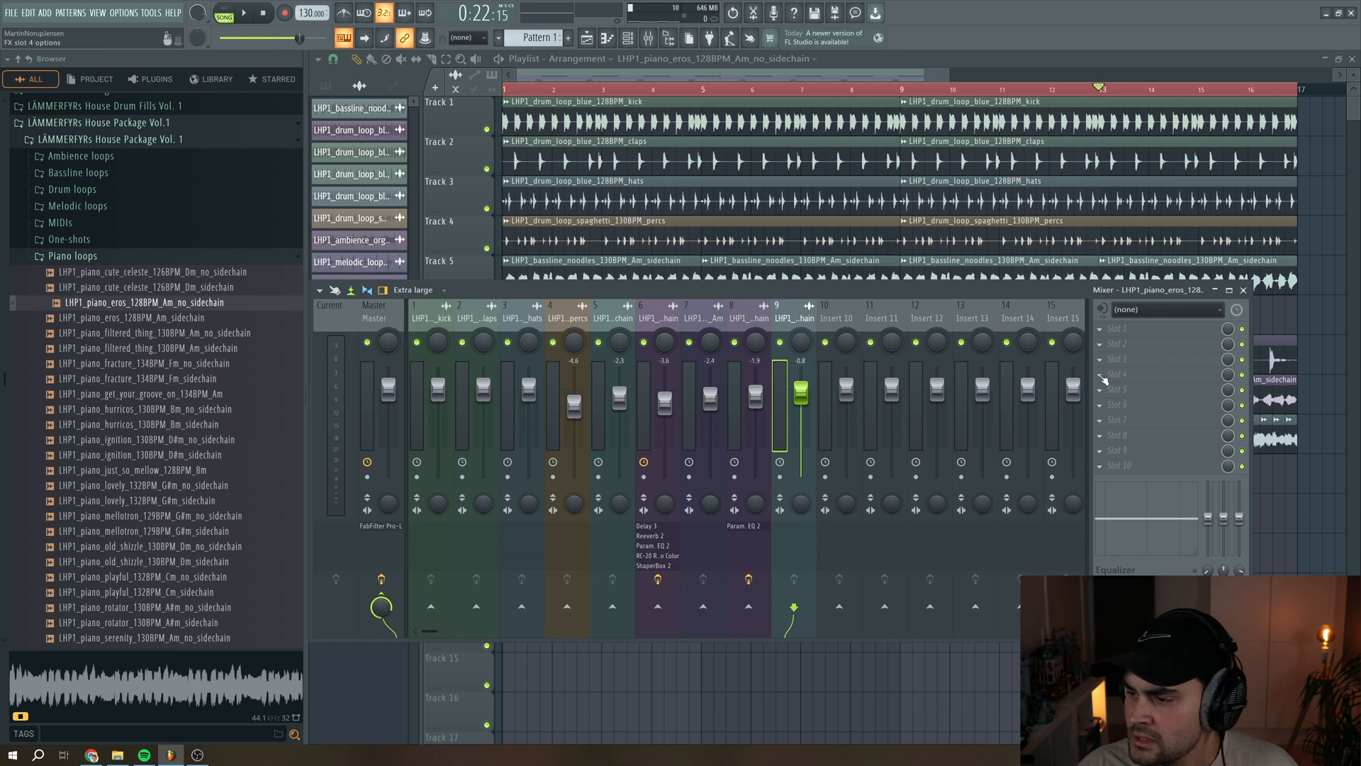
Load ShaperBox 2 in slot 4 of the piano's mixer track and set its volume shaper mix to about 60%.
left_click(1103, 380)
mouse_move(1109, 387)
mouse_move(1268, 520)
left_click(1177, 585)
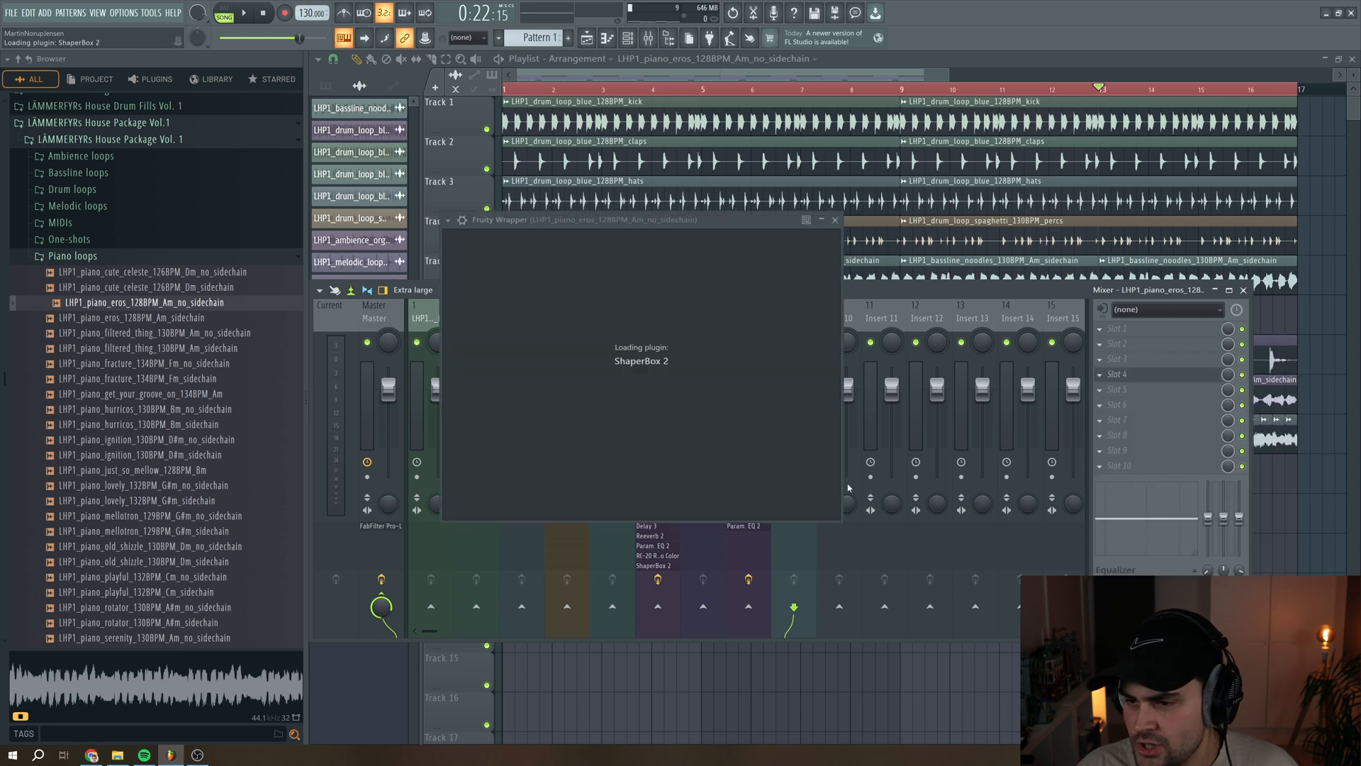
left_click(905, 341)
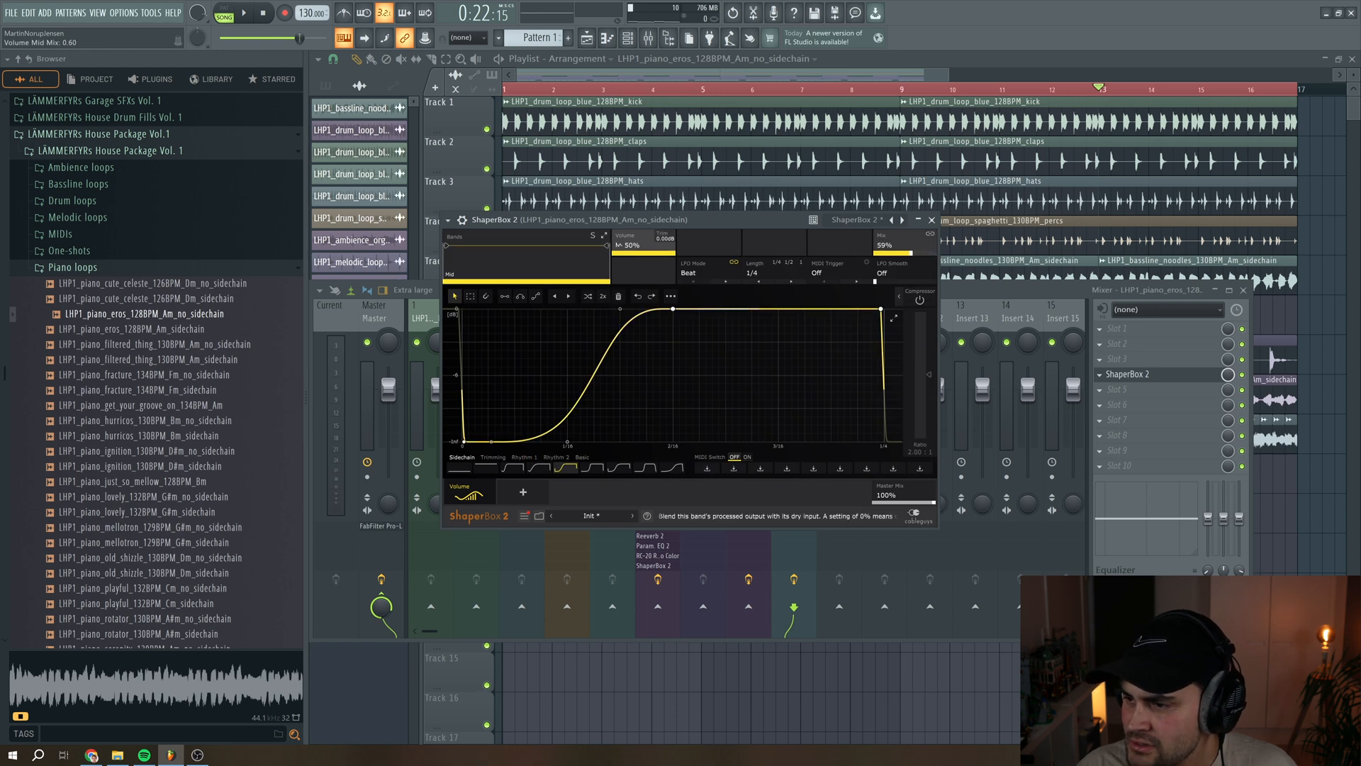
left_click(1158, 376)
Play the arrangement and lower the ambience fader on mixer track 6 to about -8 dB.
key("space")
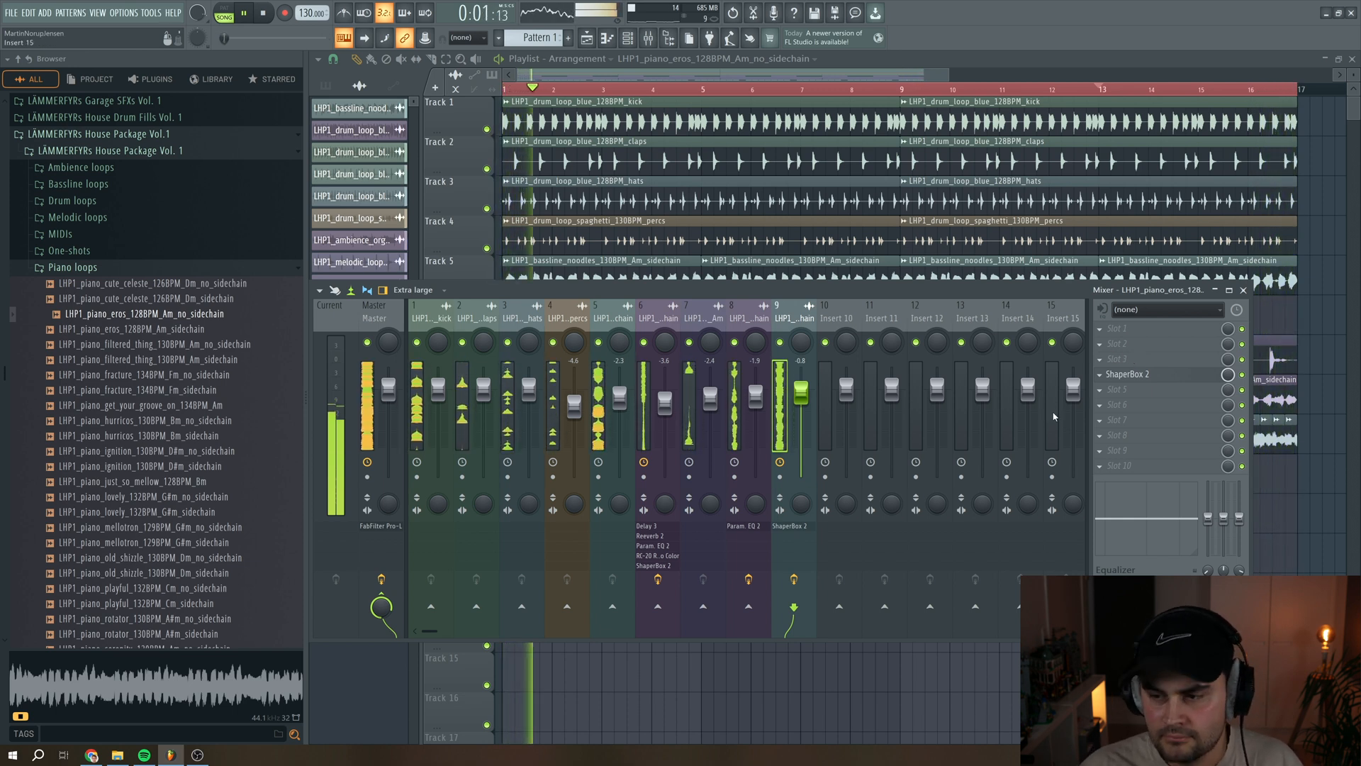
key("space")
left_click(665, 360)
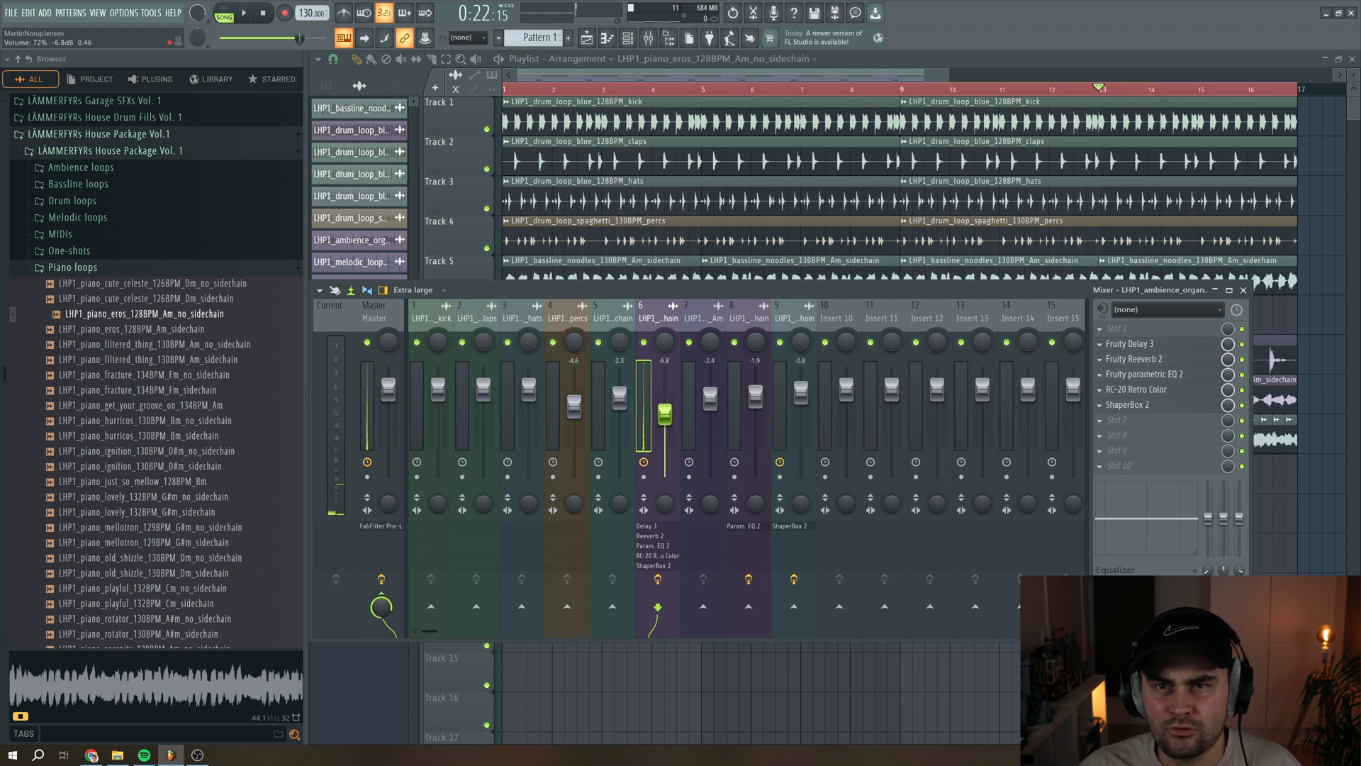
key("space")
left_click_drag(666, 418, 666, 423)
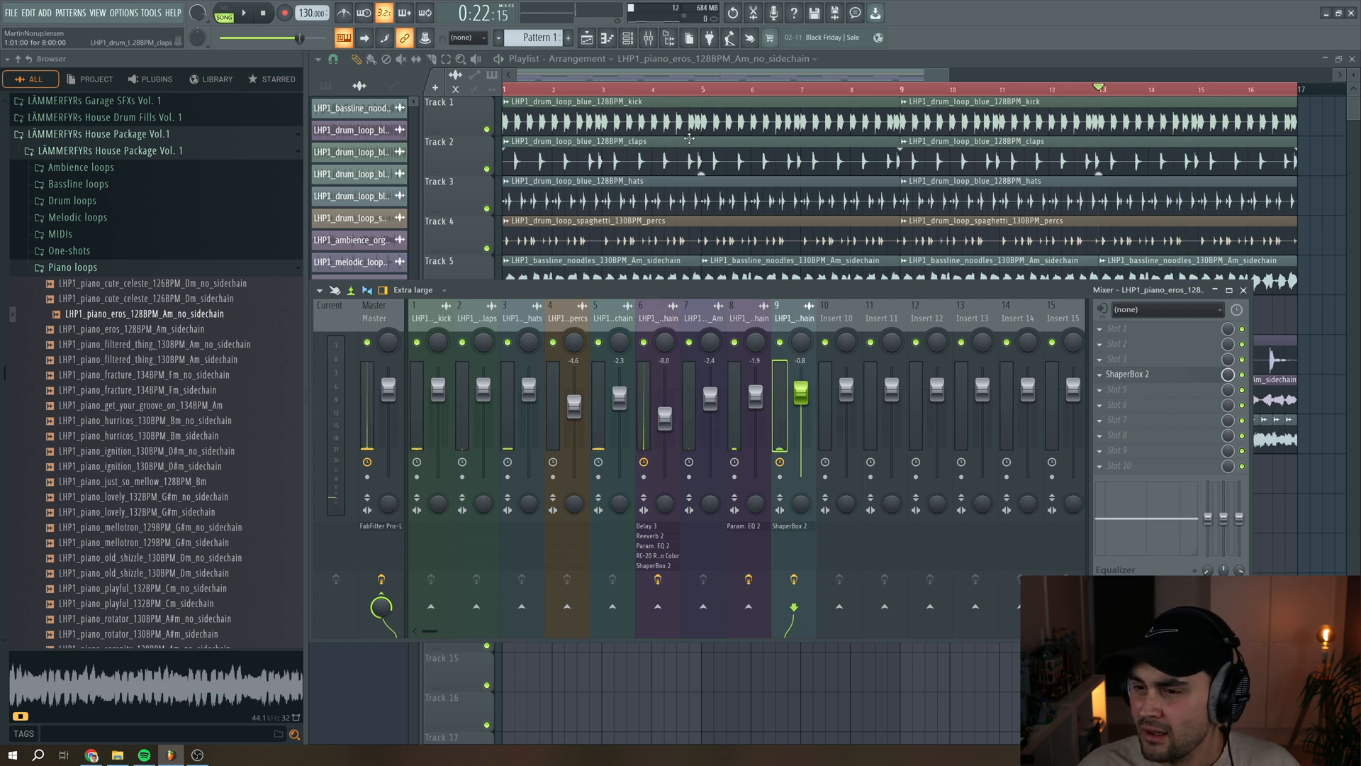
Load Neutron 3 in slot 1 of the piano's mixer track.
left_click(674, 71)
double_click(693, 440)
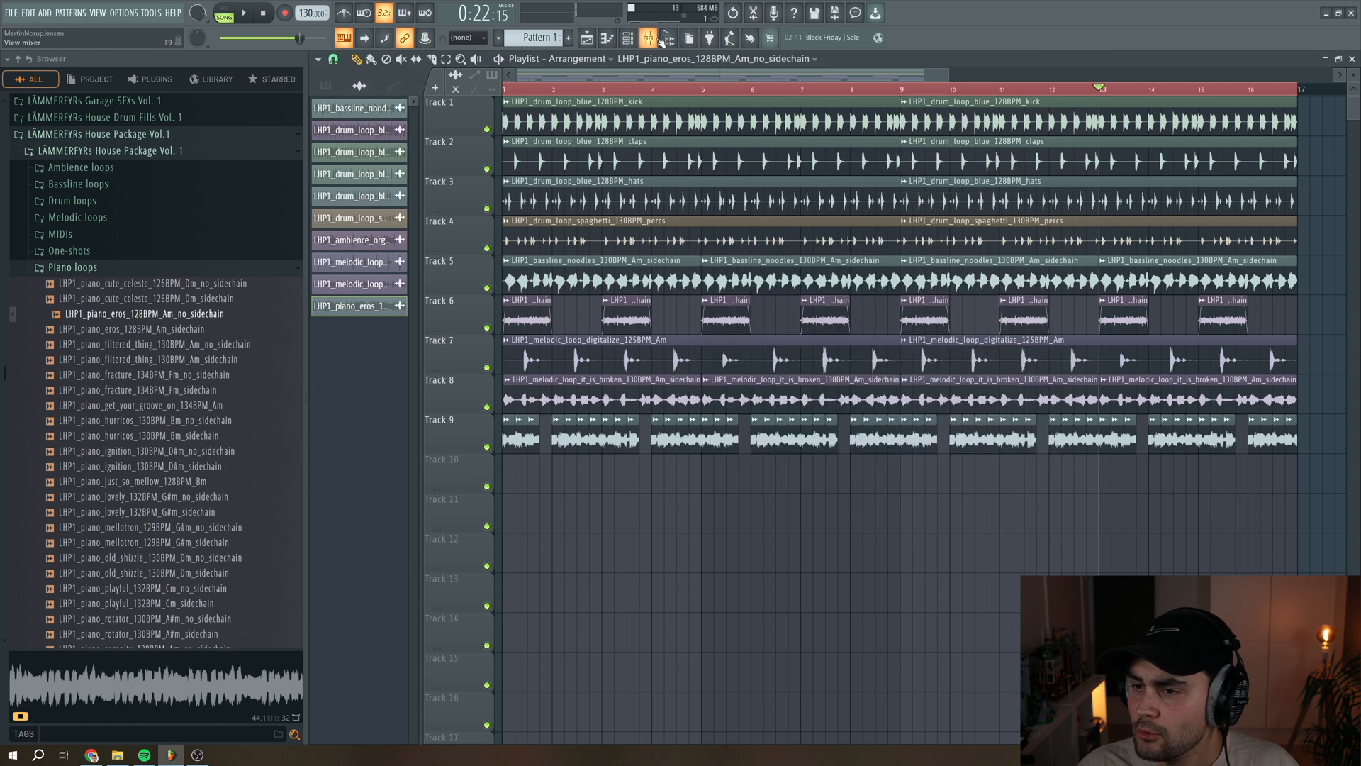
left_click(648, 38)
left_click(1101, 333)
left_click(604, 244)
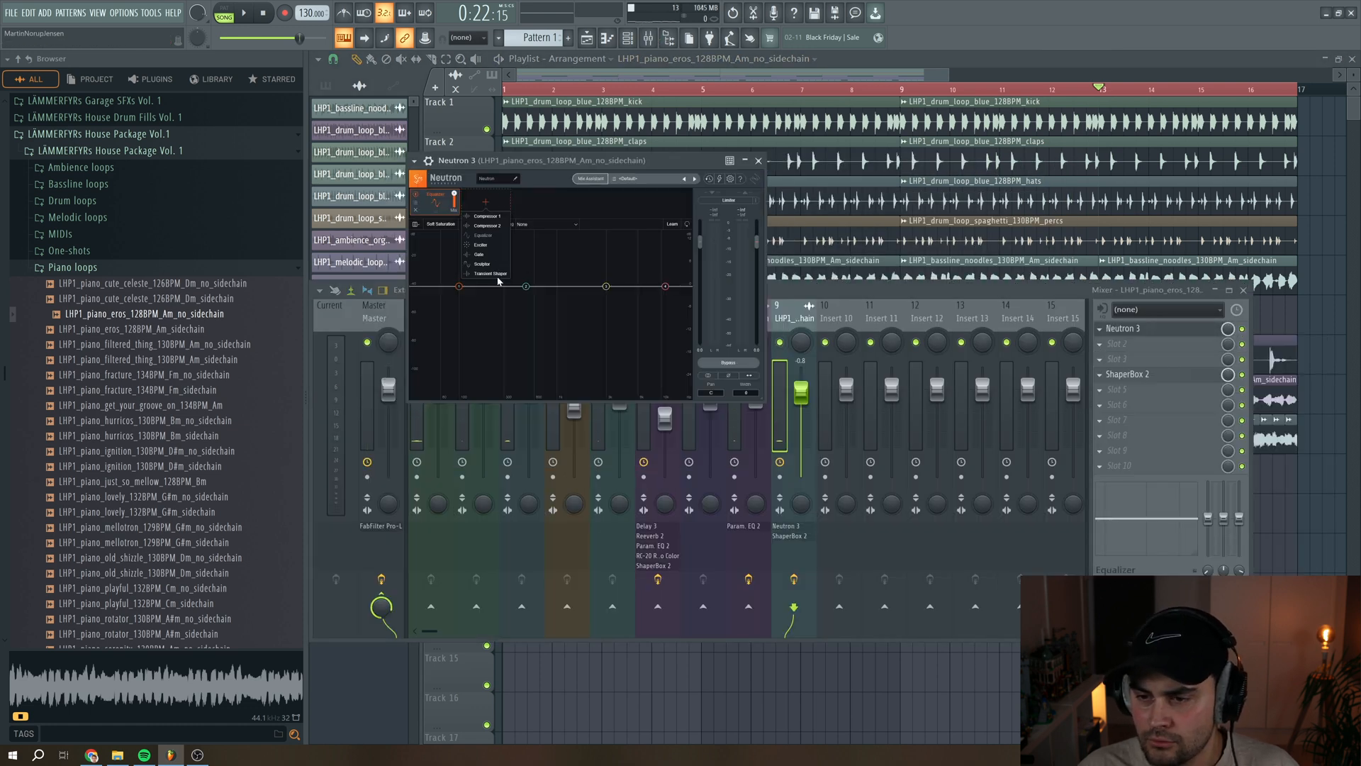
Add an Exciter module in Neutron 3, split it into two bands and adjust the crossover while listening.
left_click(480, 244)
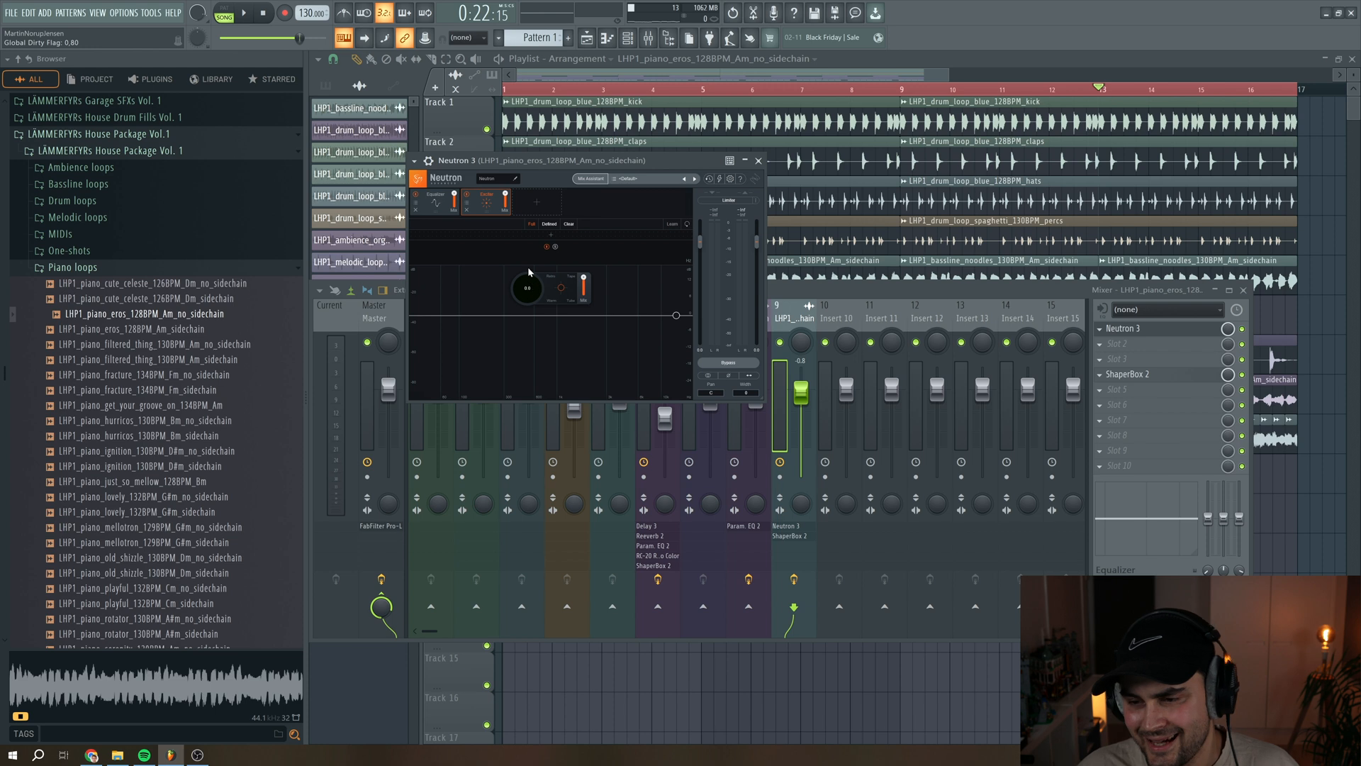
left_click_drag(525, 303, 504, 344)
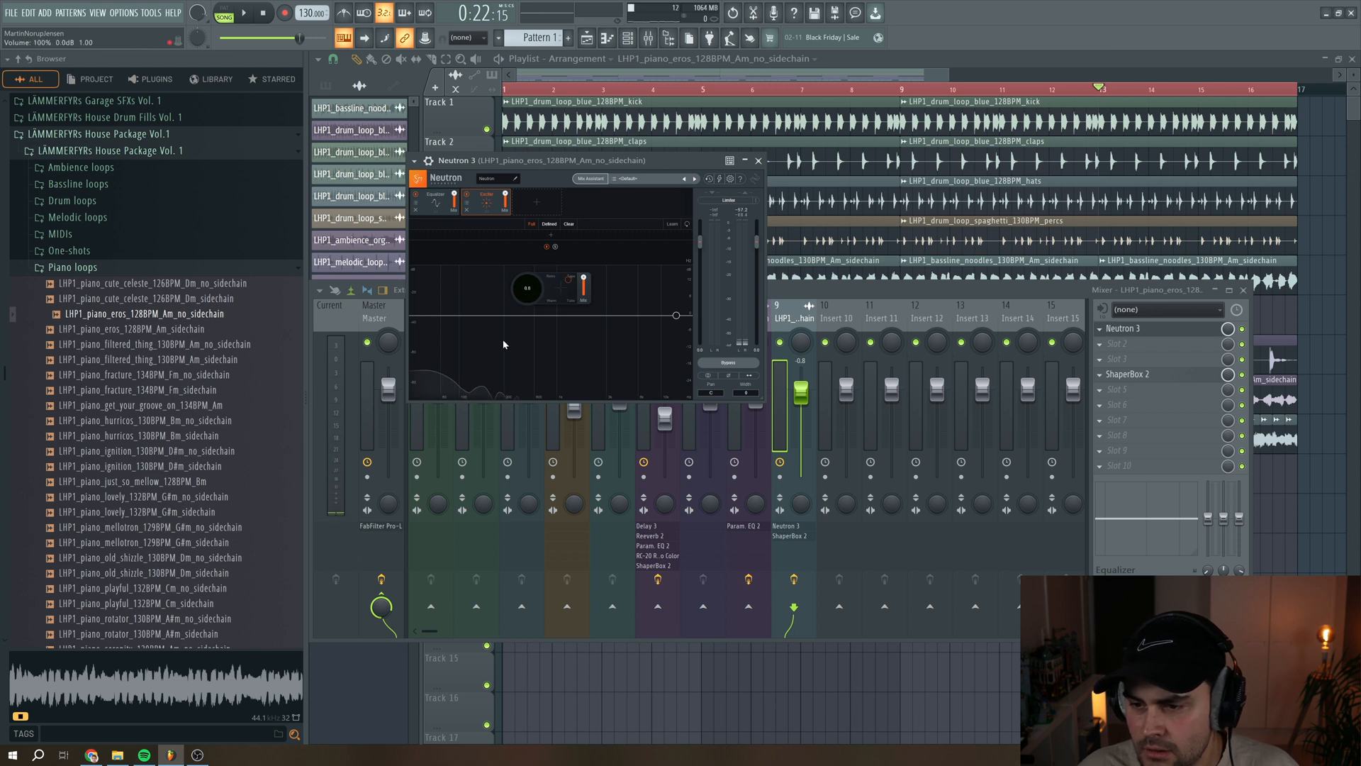
left_click(507, 236)
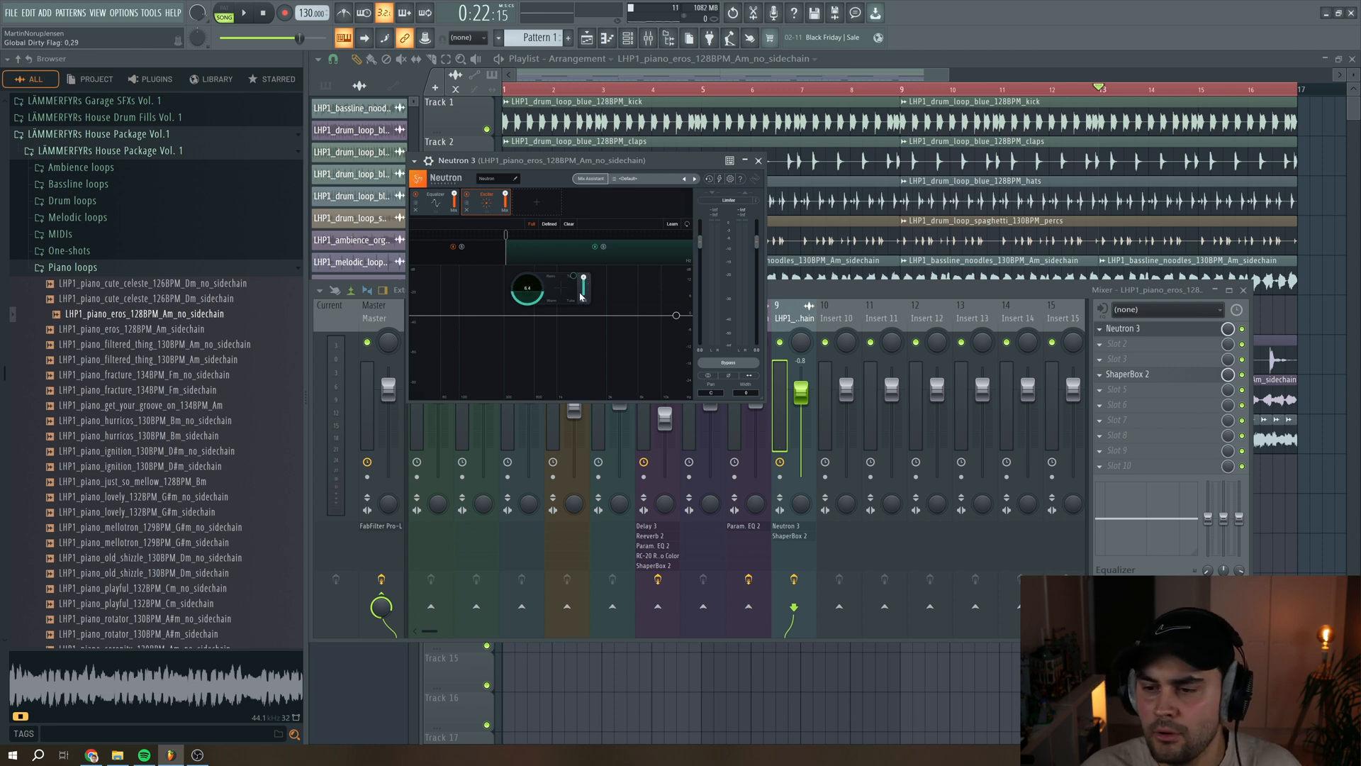
key("space")
left_click_drag(507, 236, 564, 231)
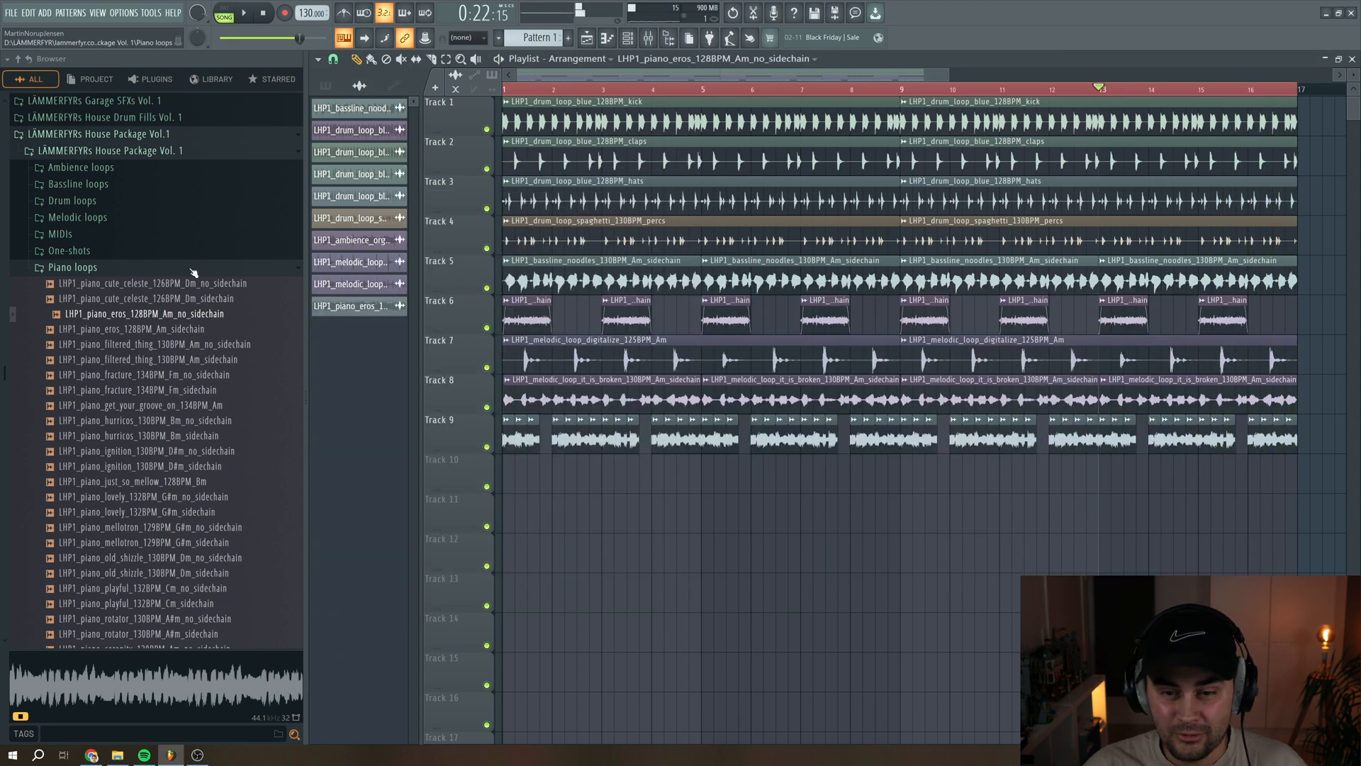
Switch from Piano loops to the One-shots folder and audition the samples around LHP1_oneshot_gloom_C.
left_click(194, 271)
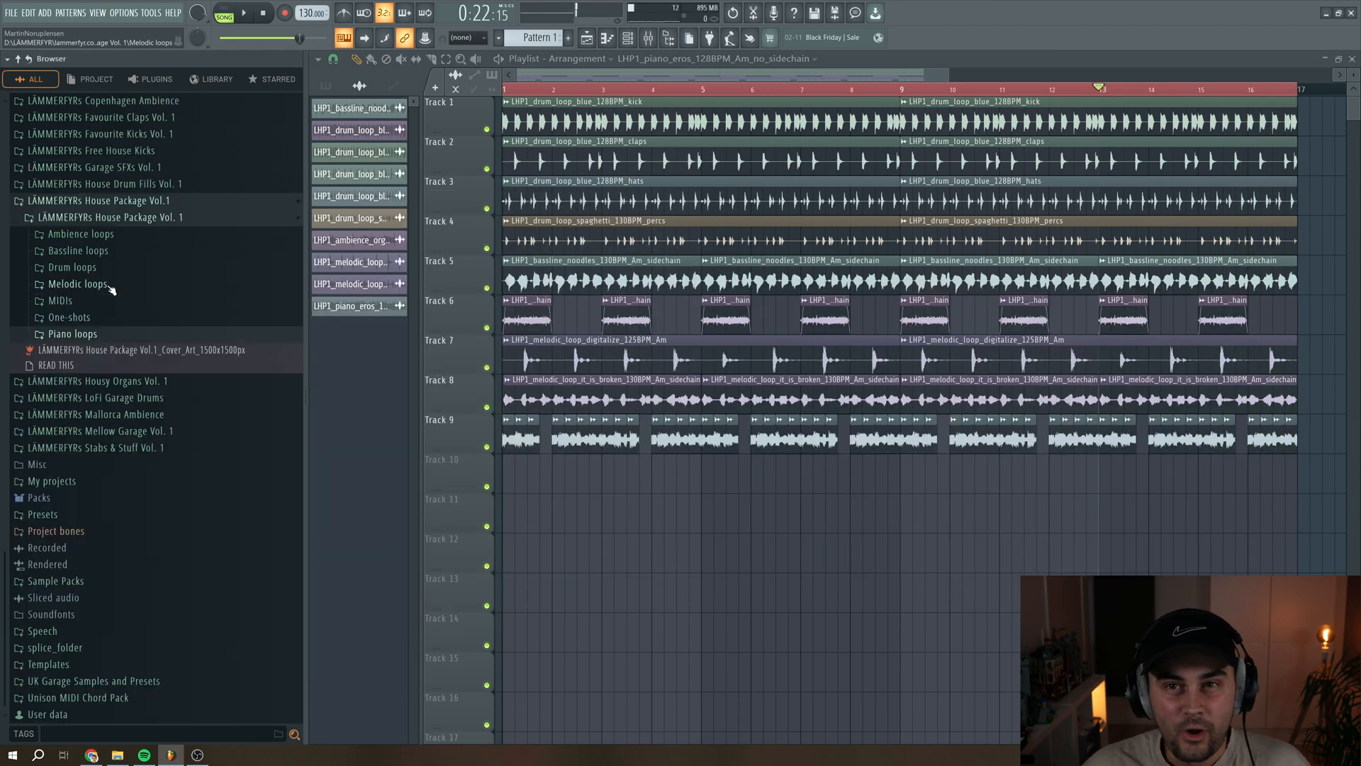
left_click(70, 318)
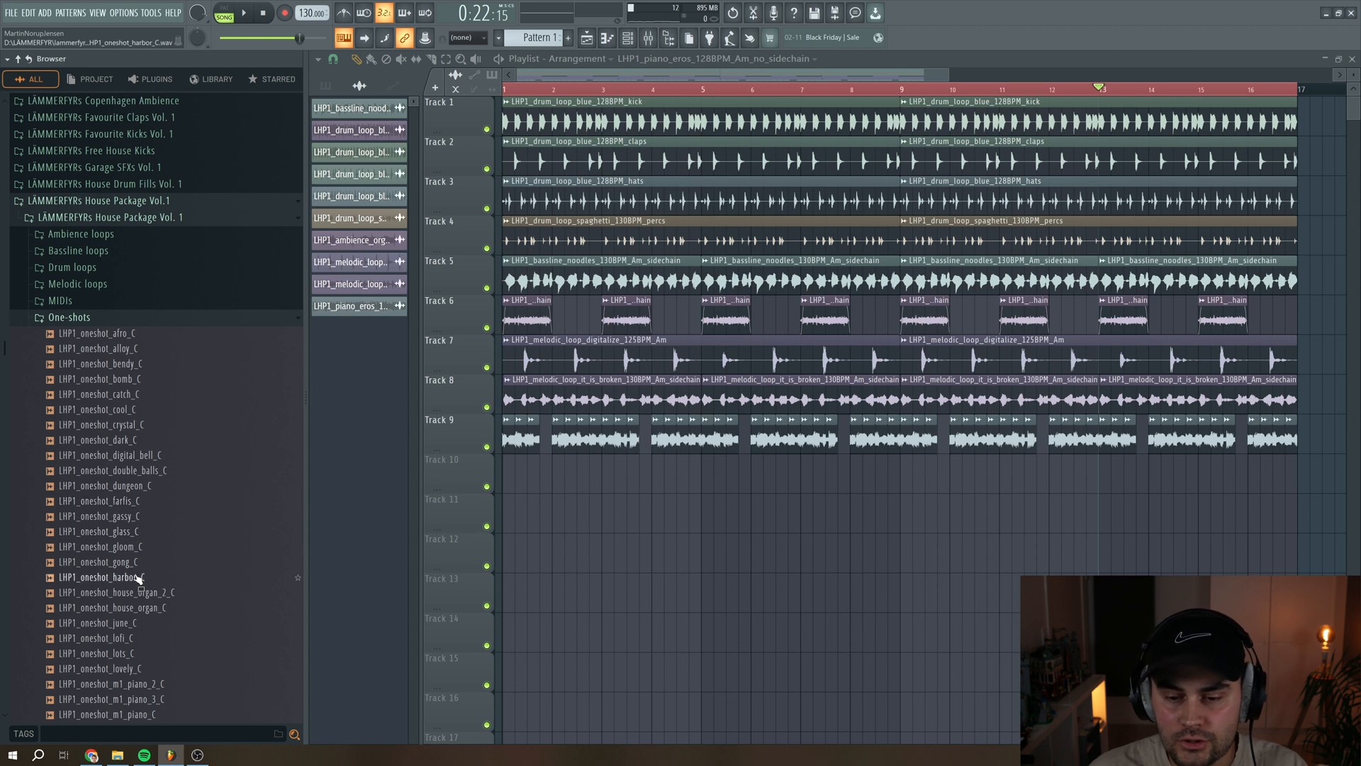
left_click(132, 548)
key("Down")
key("Up")
key("Up")
key("Up")
key("Up")
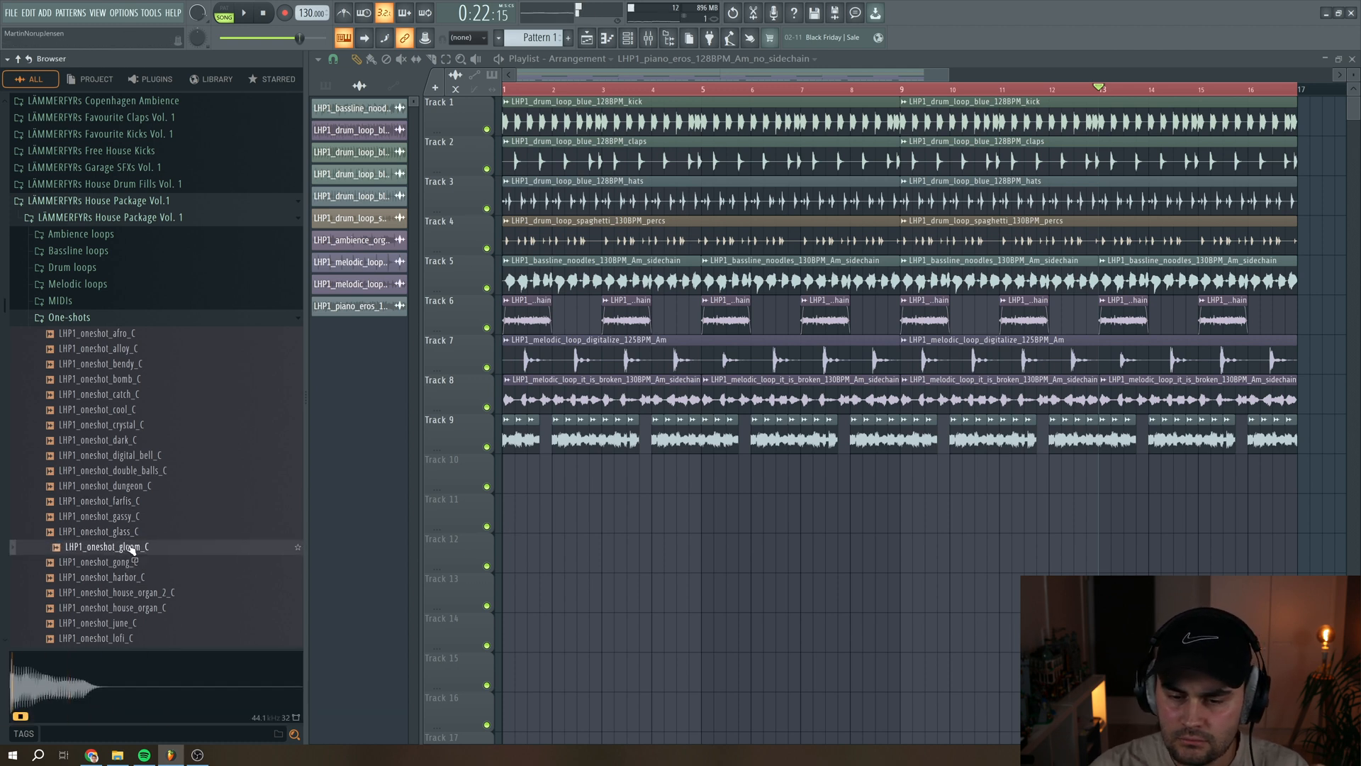
key("Up")
Add LHP1_oneshot_oldie_C to the channel rack as a new channel and open its envelope settings.
left_click(153, 626)
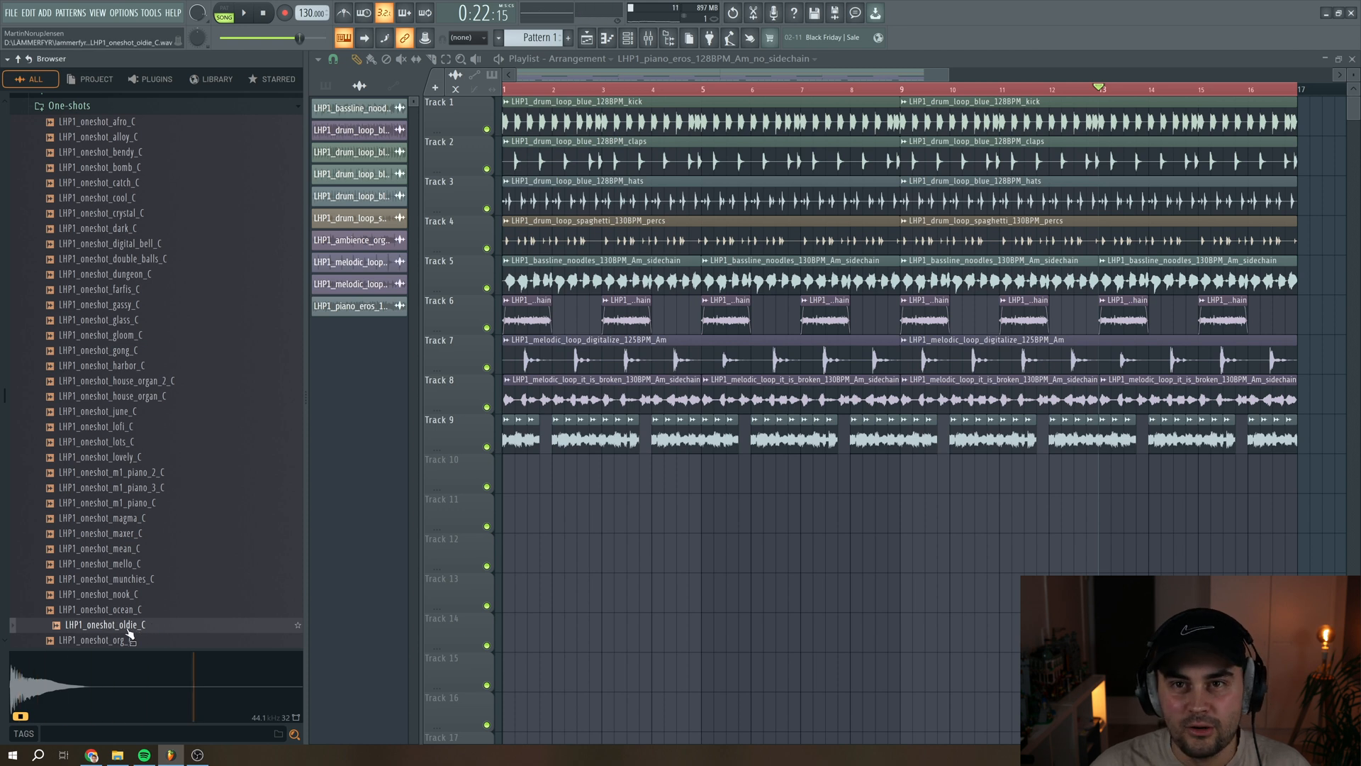
key("F6")
left_click_drag(122, 633, 440, 123)
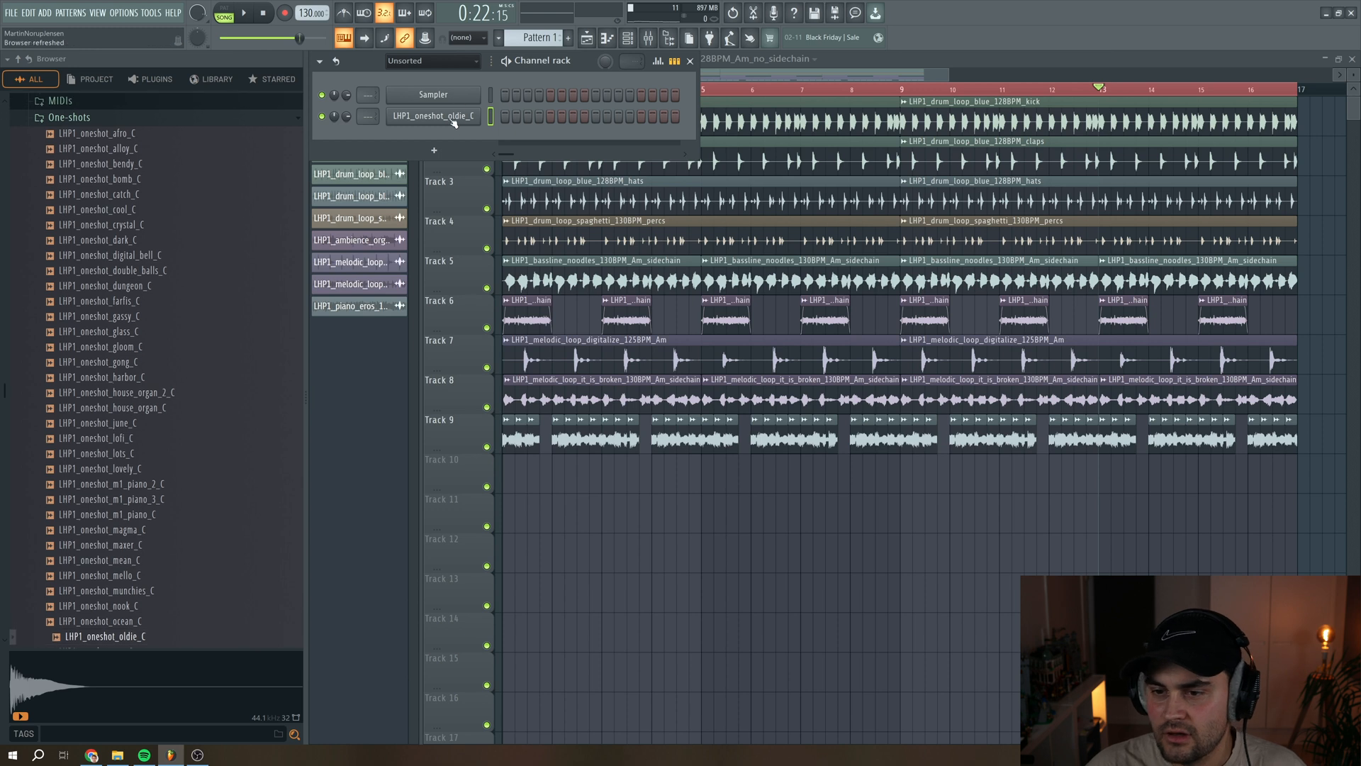
left_click(457, 120)
left_click(470, 226)
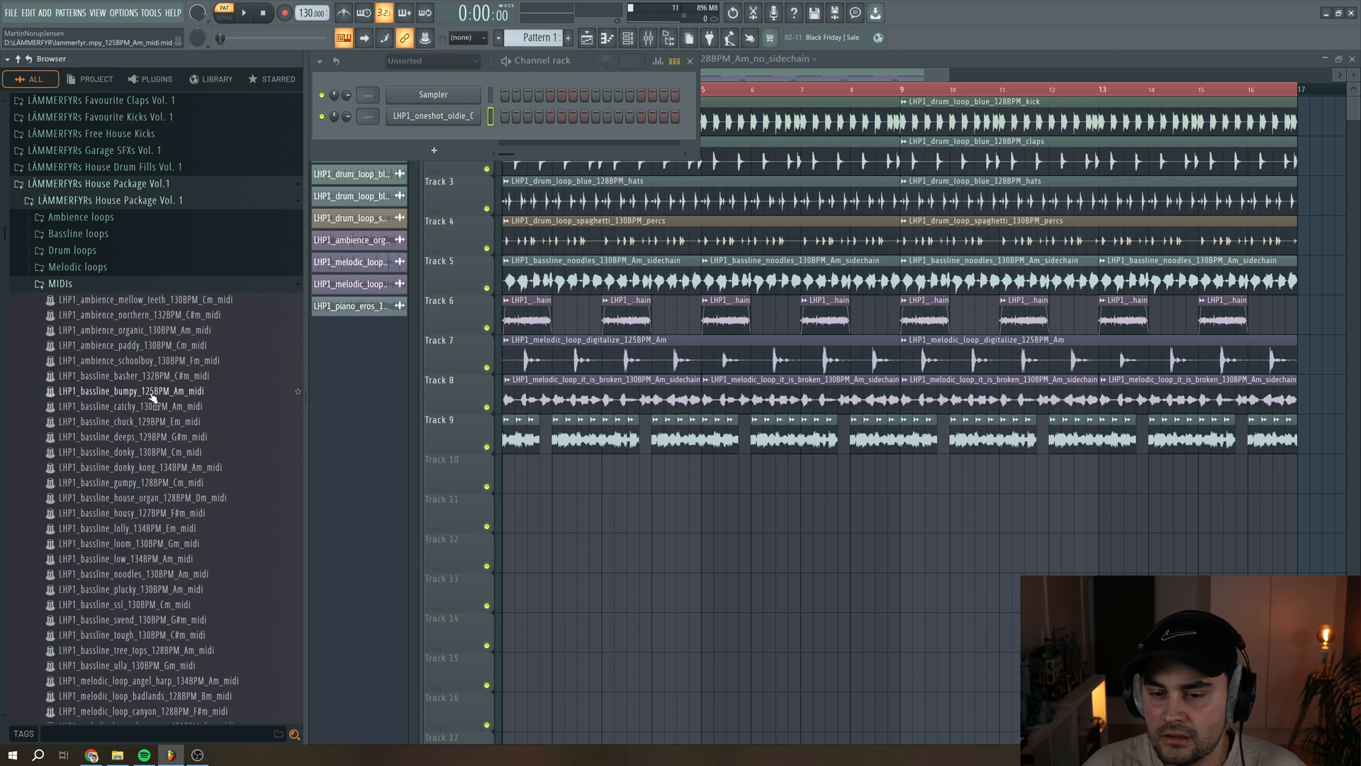
Load LHP1_melodic_loop_angel_harp_134BPM_Am_midi onto the LHP1_oneshot_oldie_C channel.
scroll(129, 397, "down", 6)
left_click_drag(130, 406, 521, 251)
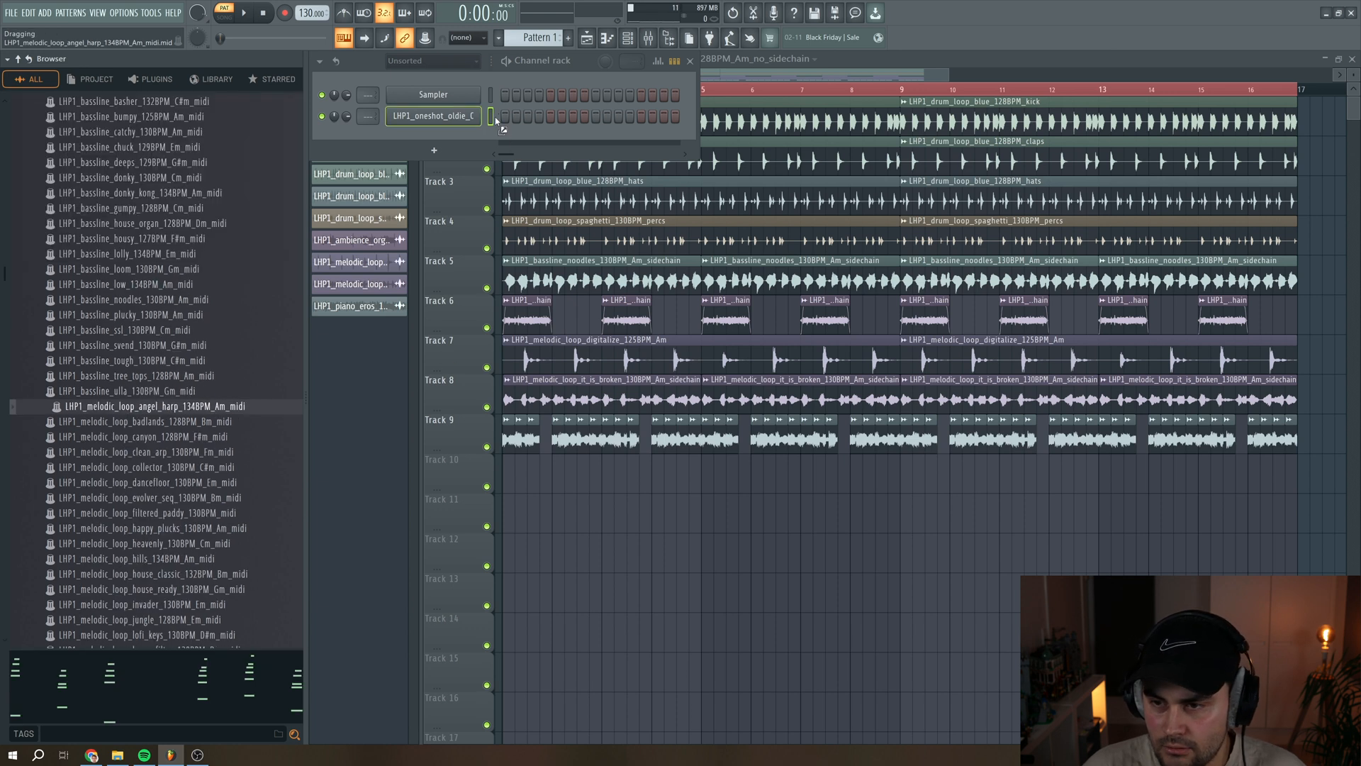
left_click_drag(496, 120, 495, 123)
left_click(524, 123)
left_click(252, 13)
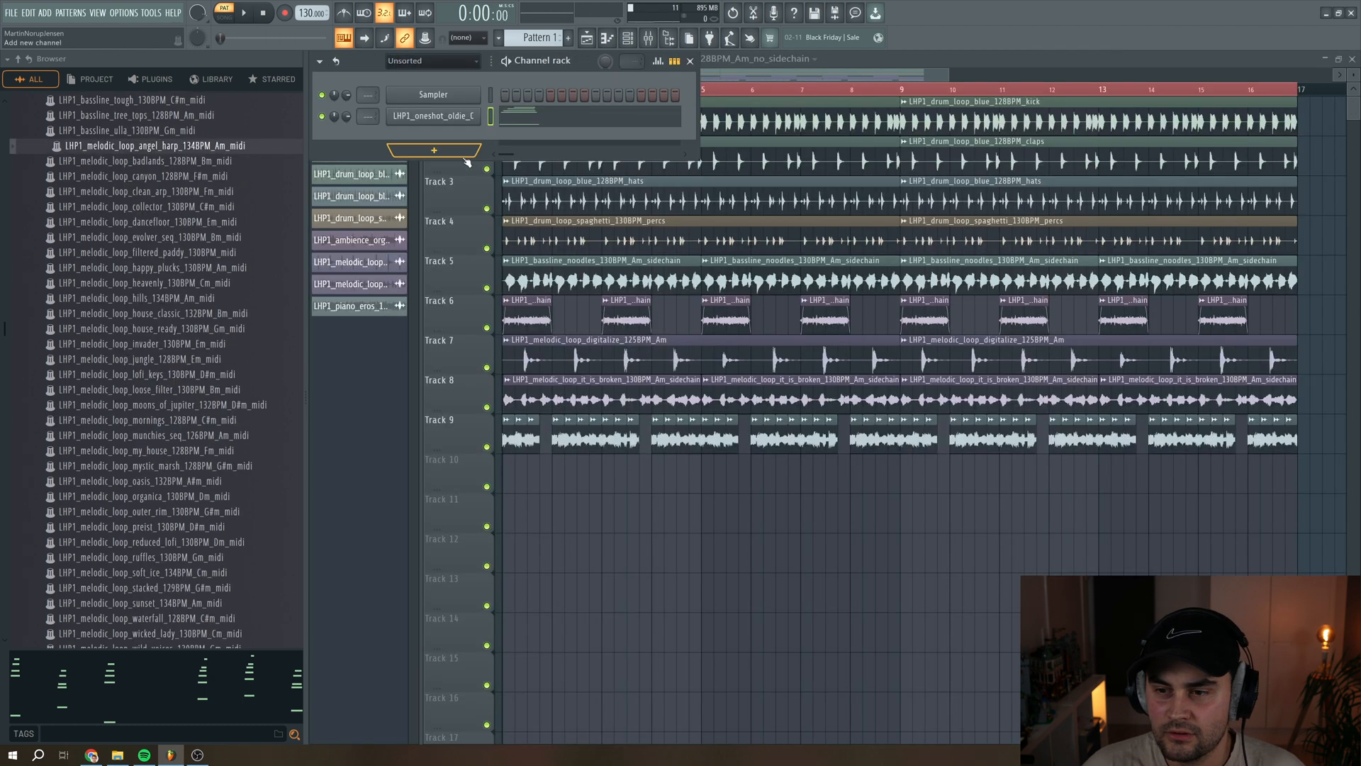
Route the oldie one-shot channel to mixer track 10 and load Fruity Delay 3 in slot 2.
left_click(429, 117)
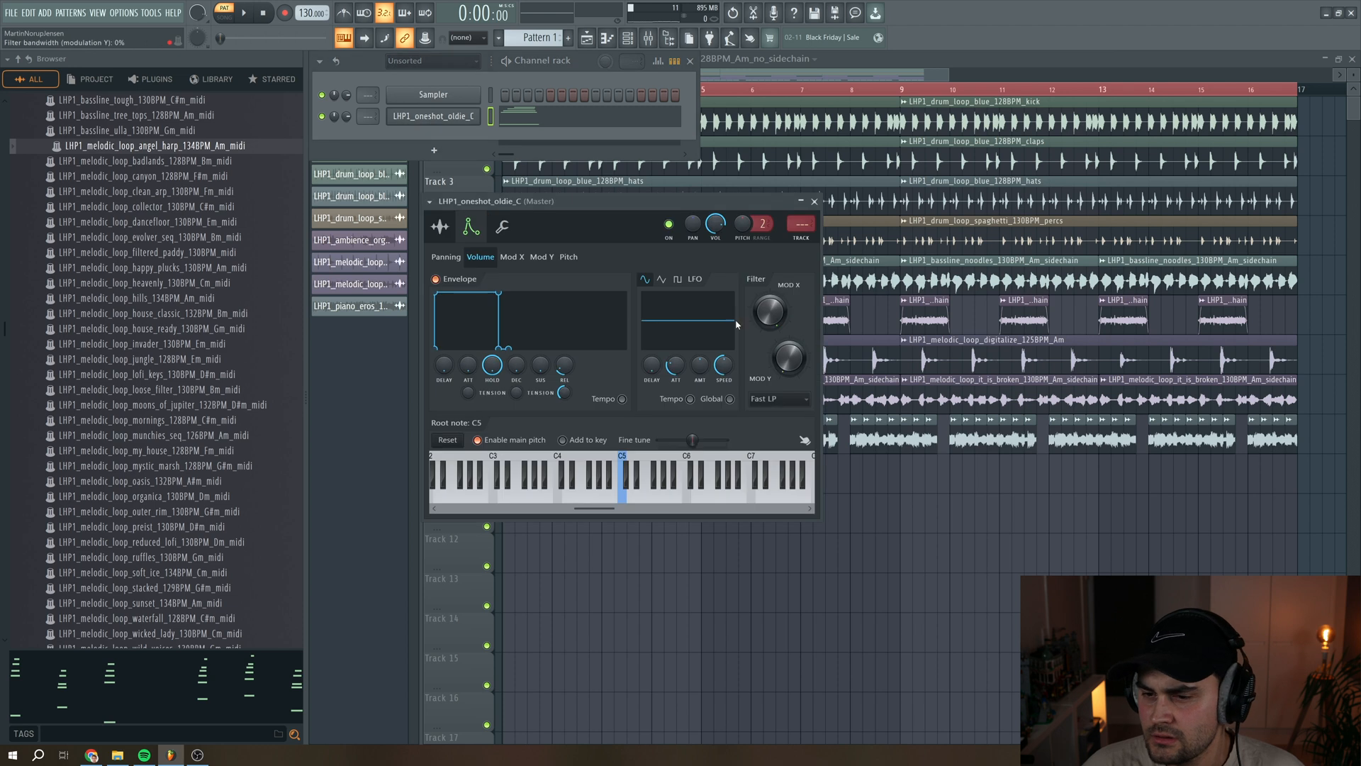
key("ctrl+l")
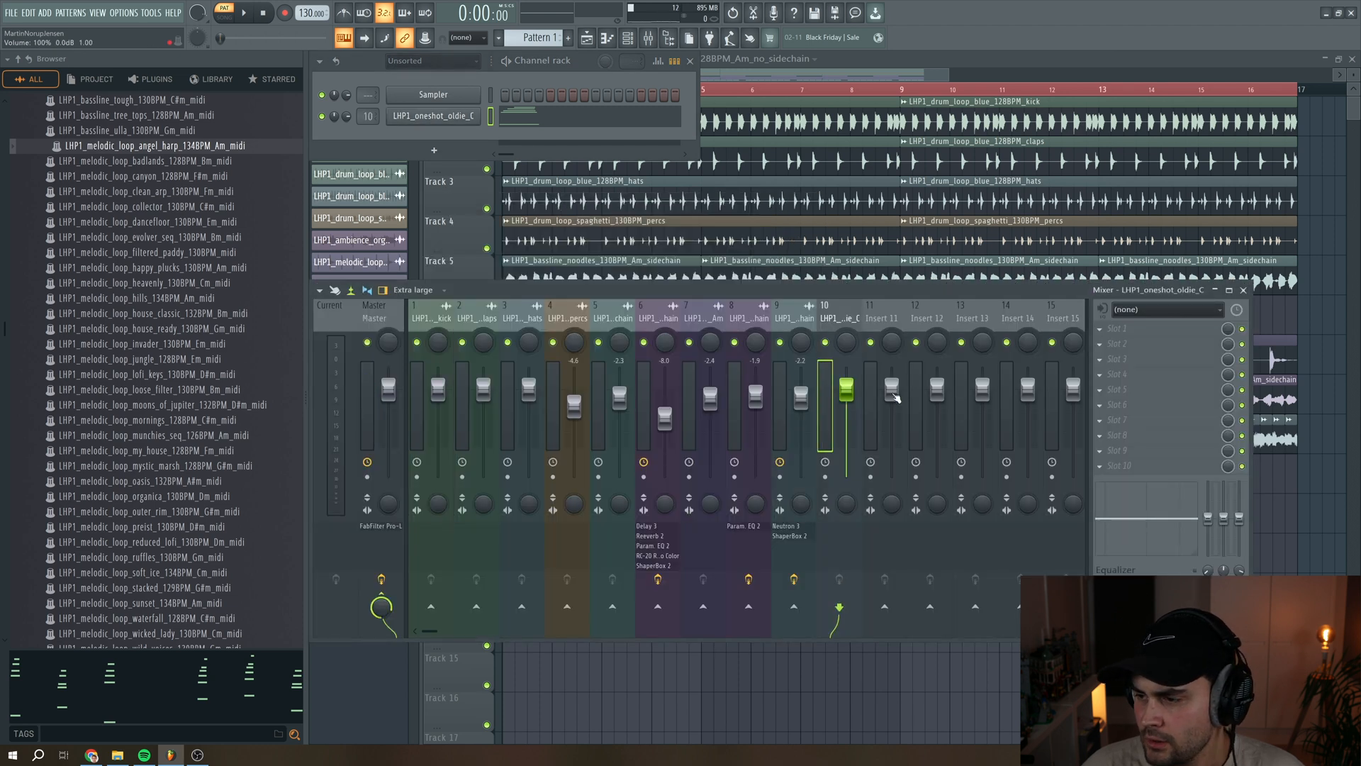
left_click(1127, 344)
left_click(1219, 410)
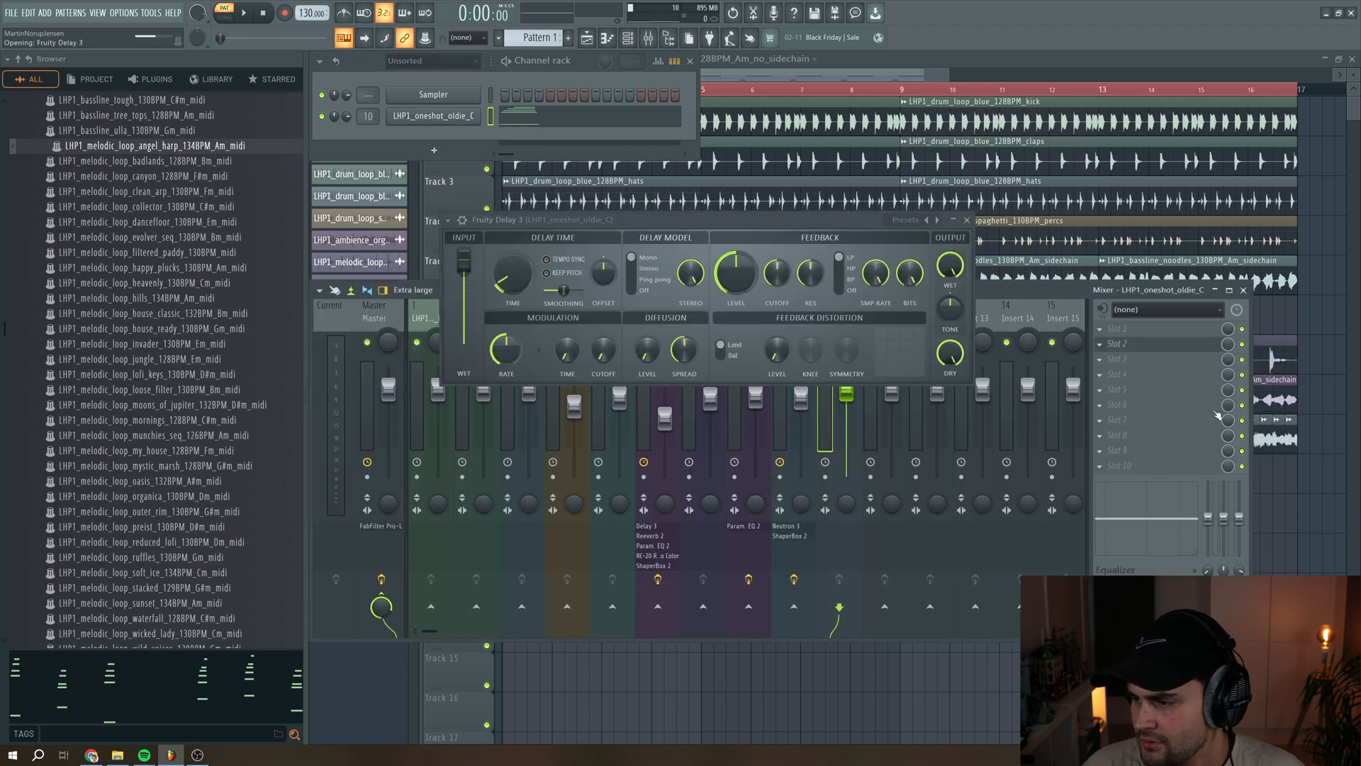
Load Fruity Reeverb 2 in slot 3 of the oldie one-shot's mixer track and raise its room size and low cut.
left_click(1130, 359)
mouse_move(1252, 390)
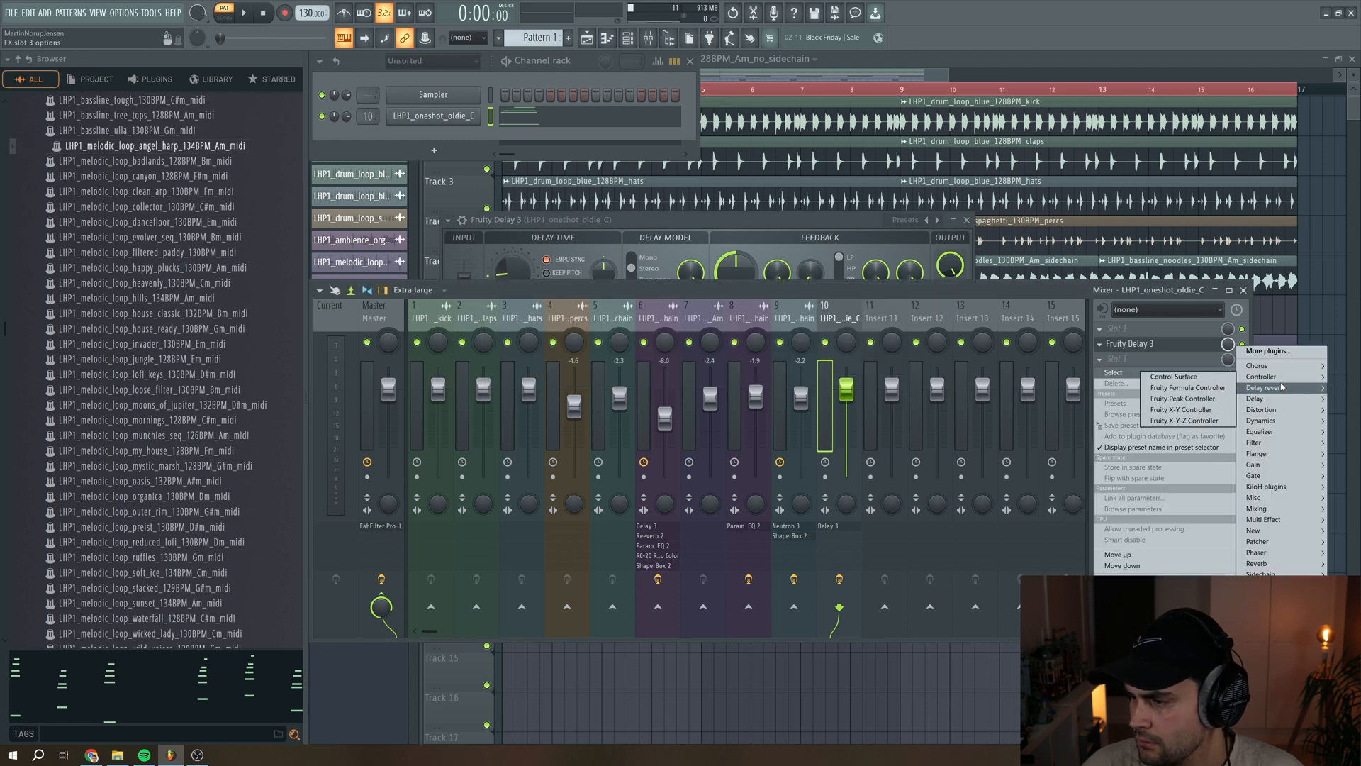
left_click(1217, 432)
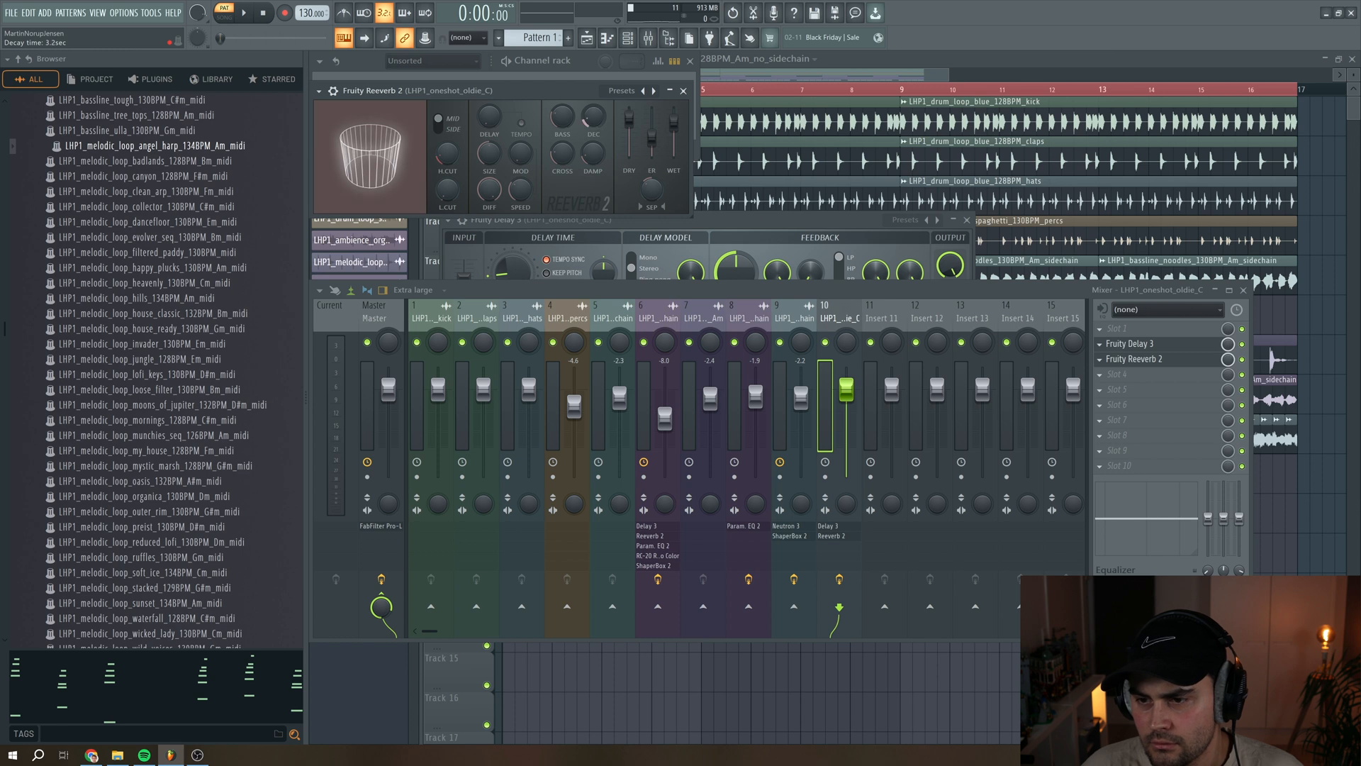
left_click_drag(489, 153, 489, 136)
left_click_drag(447, 189, 447, 180)
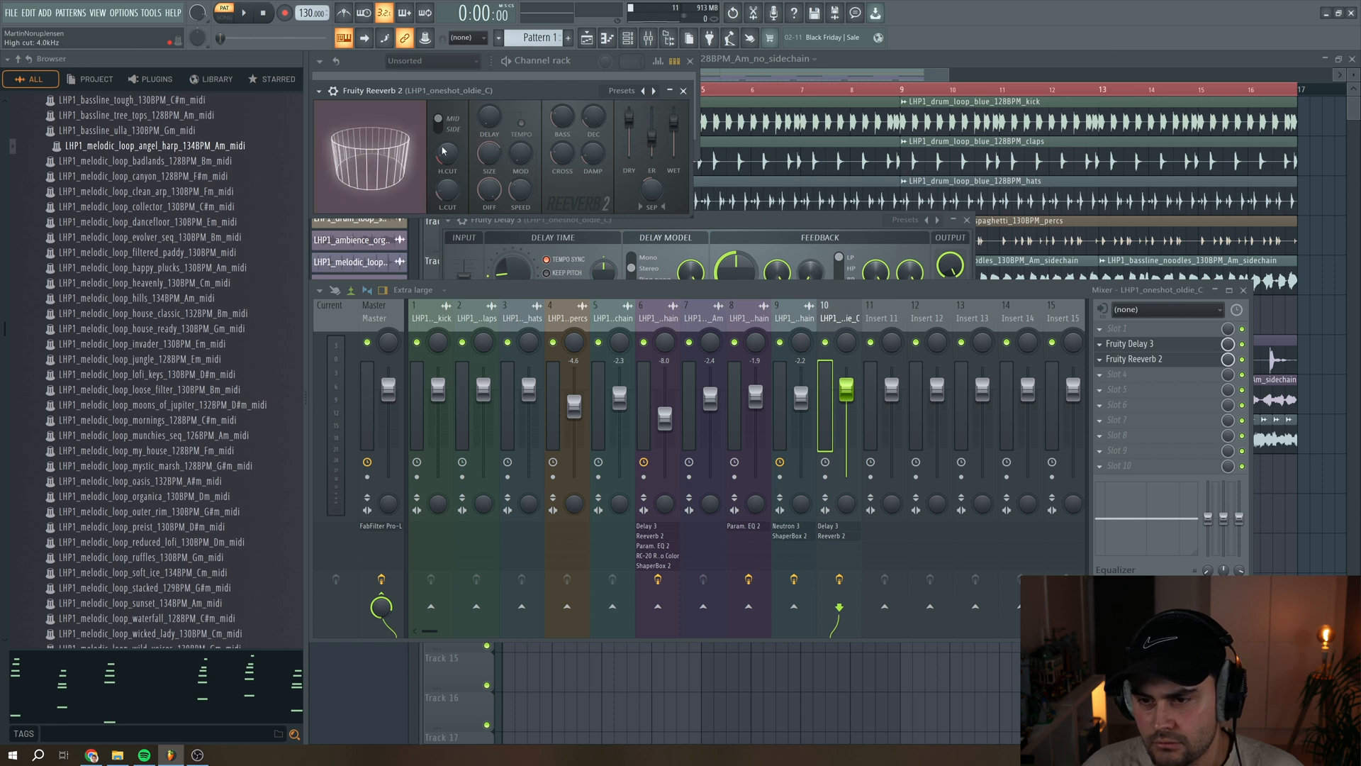
left_click(683, 91)
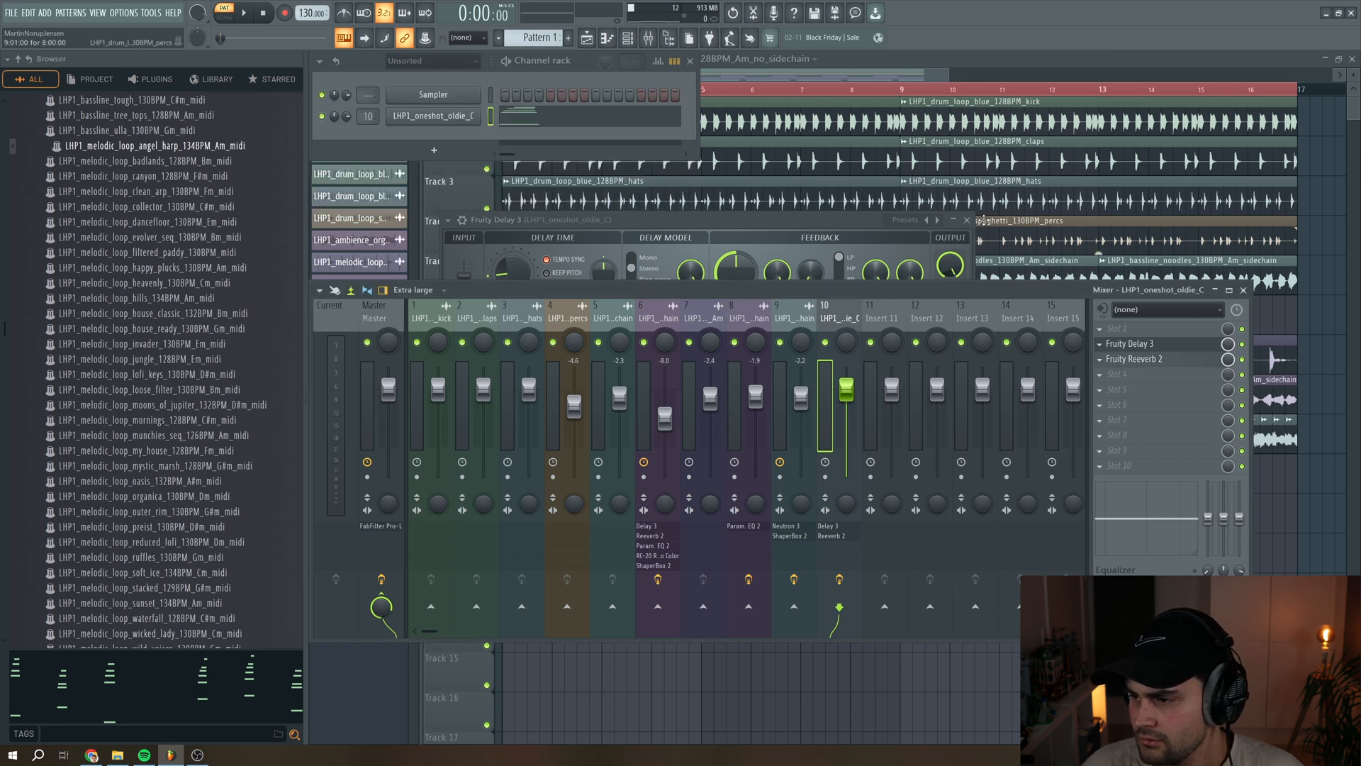
left_click(967, 220)
left_click(1155, 359)
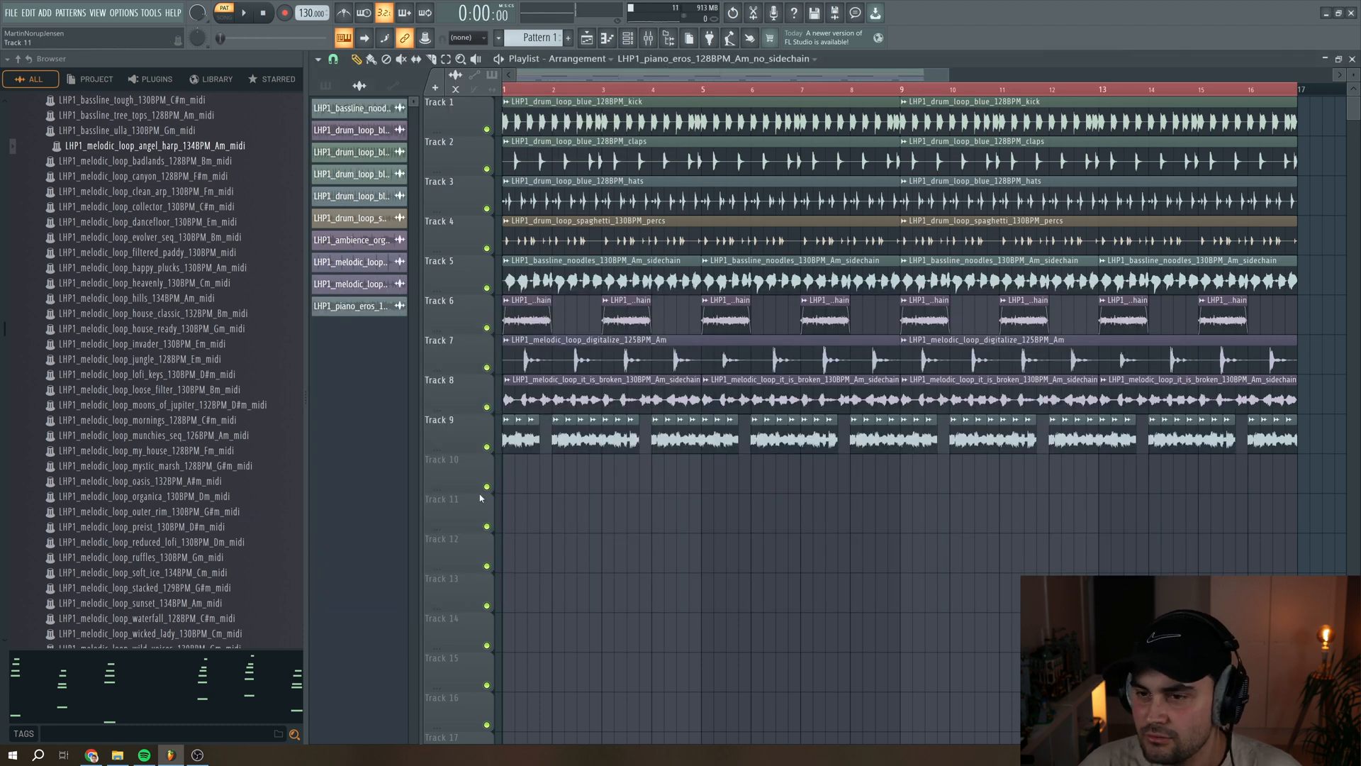
Place Pattern 1 at the start of Track 10 in the playlist and play it with the arrangement.
left_click_drag(520, 38, 510, 471)
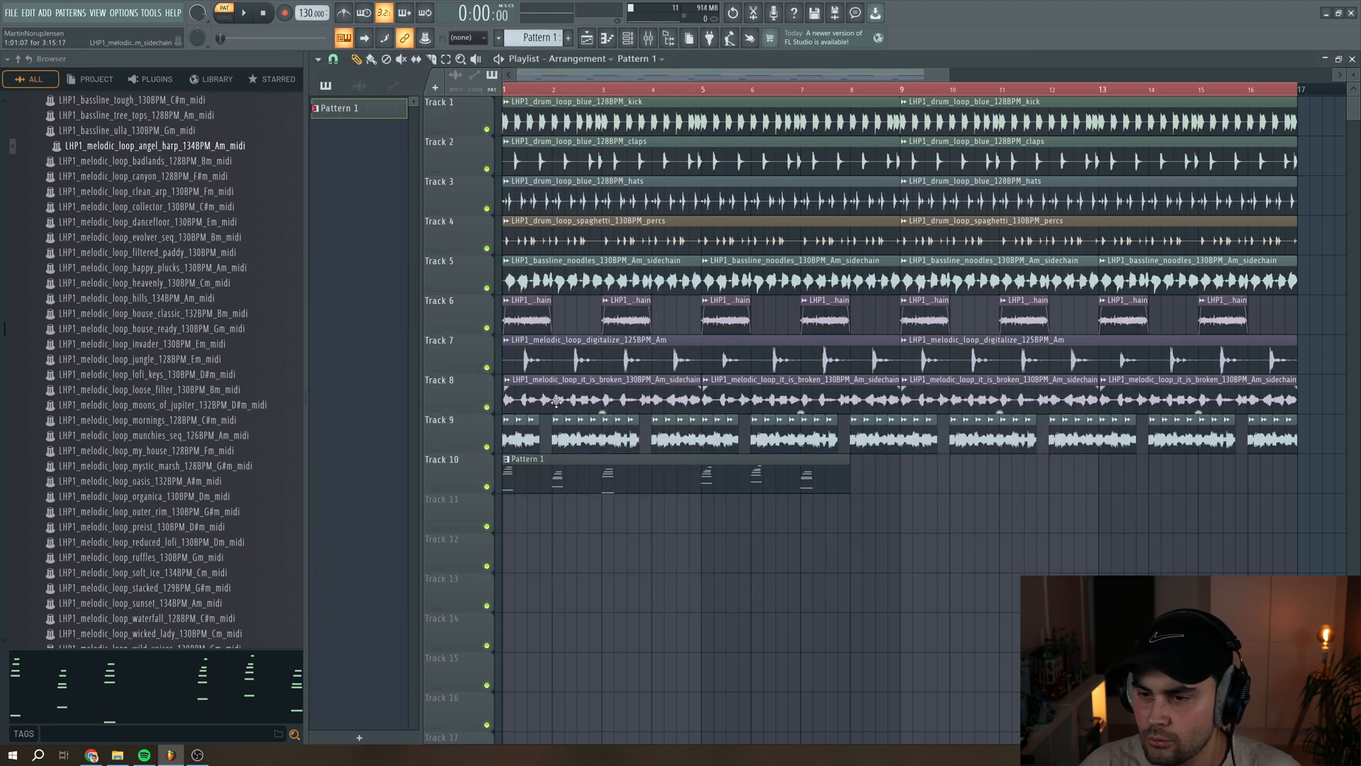
key("space")
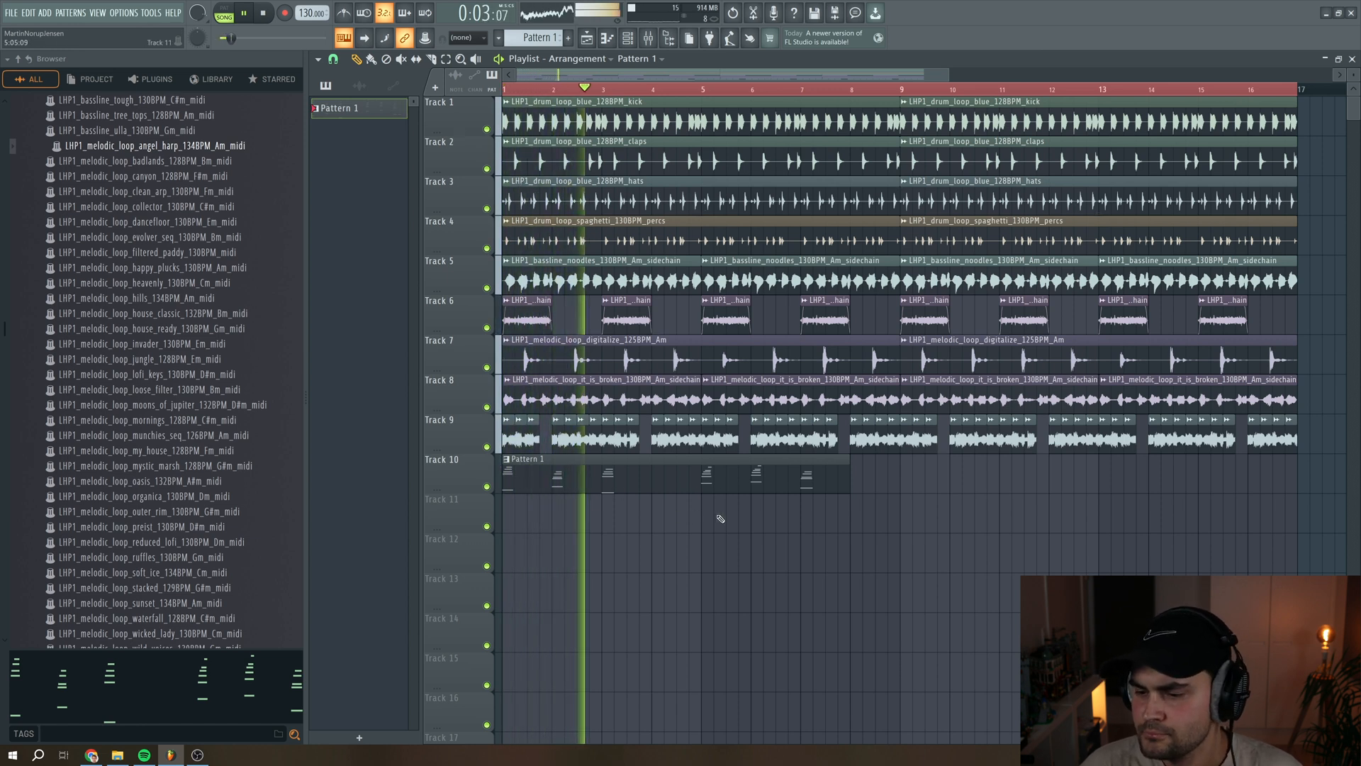
key("space")
Move the Pattern 1 clip to beat 4 of bar 1, trim it to one beat and repeat it every two bars.
left_click_drag(610, 465, 648, 465)
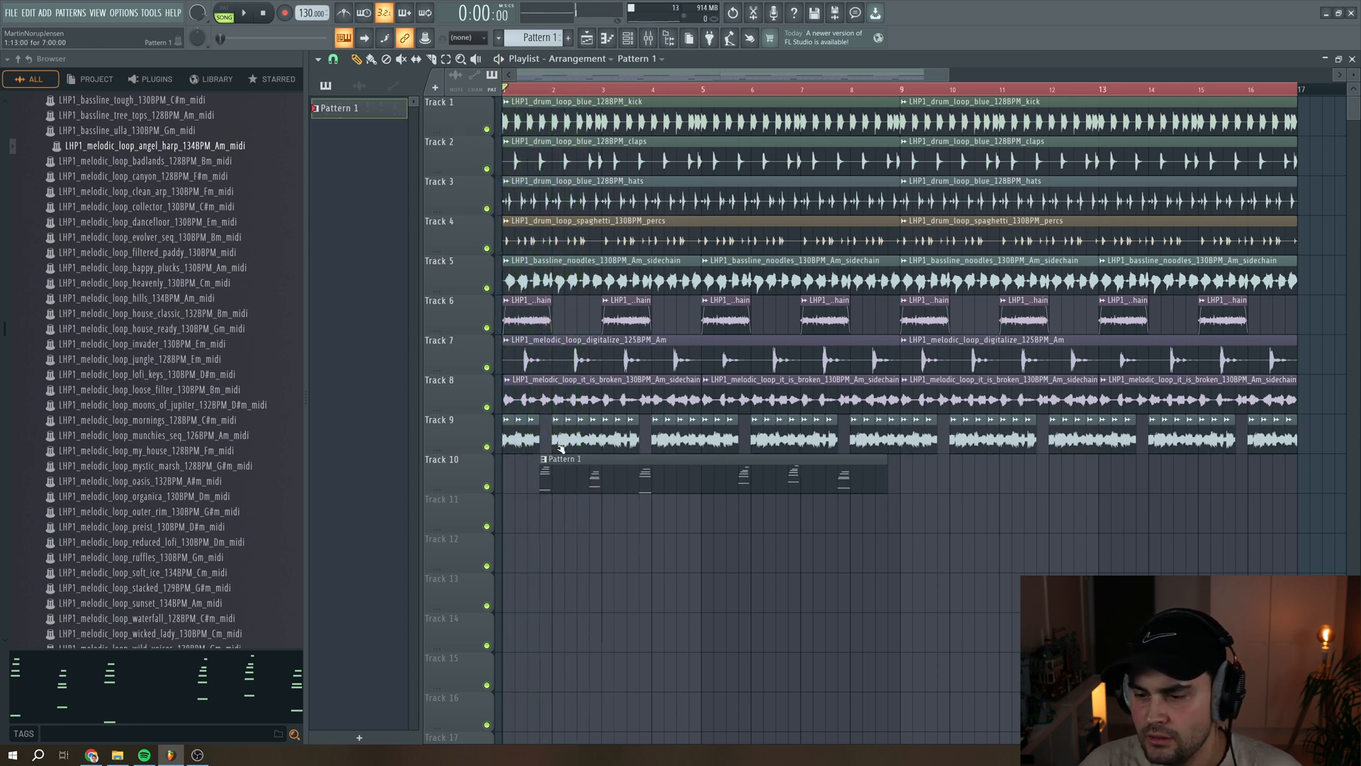
left_click_drag(883, 482, 586, 478)
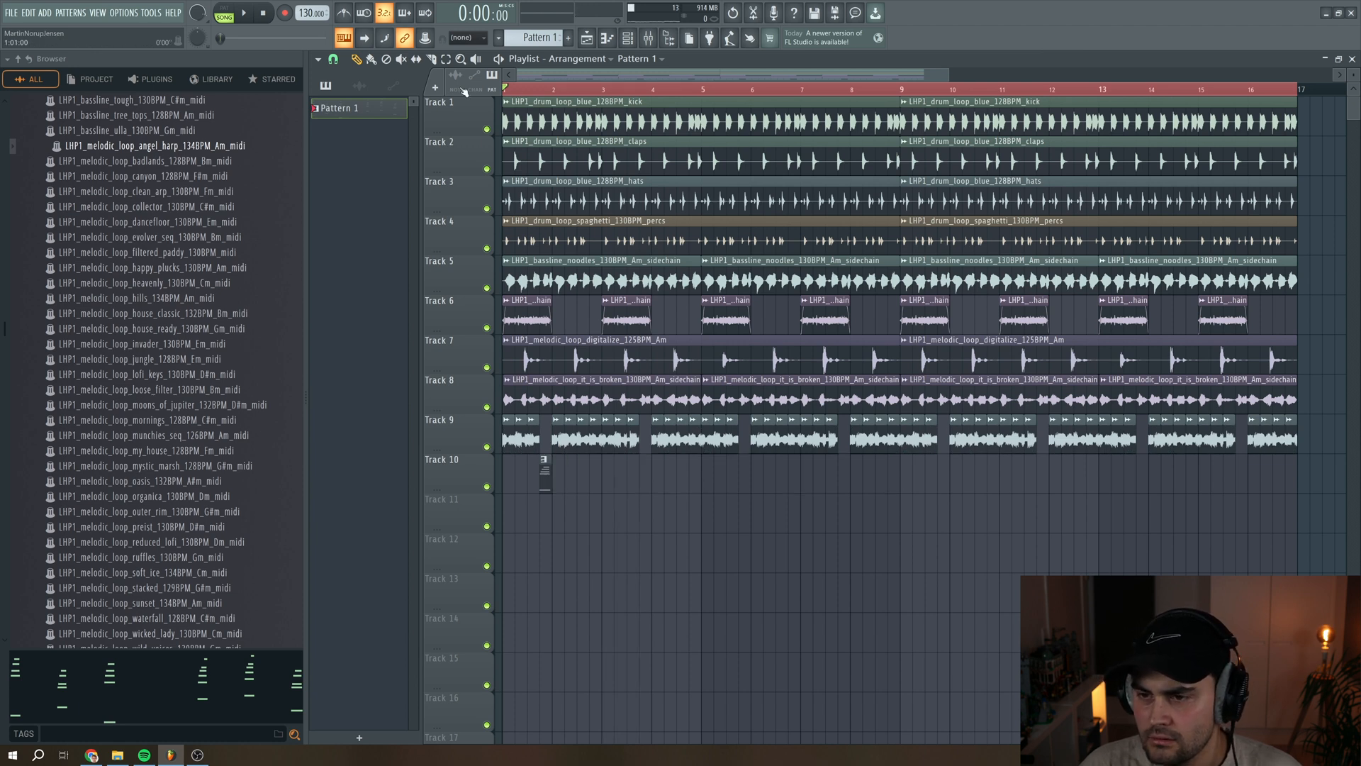
key("space")
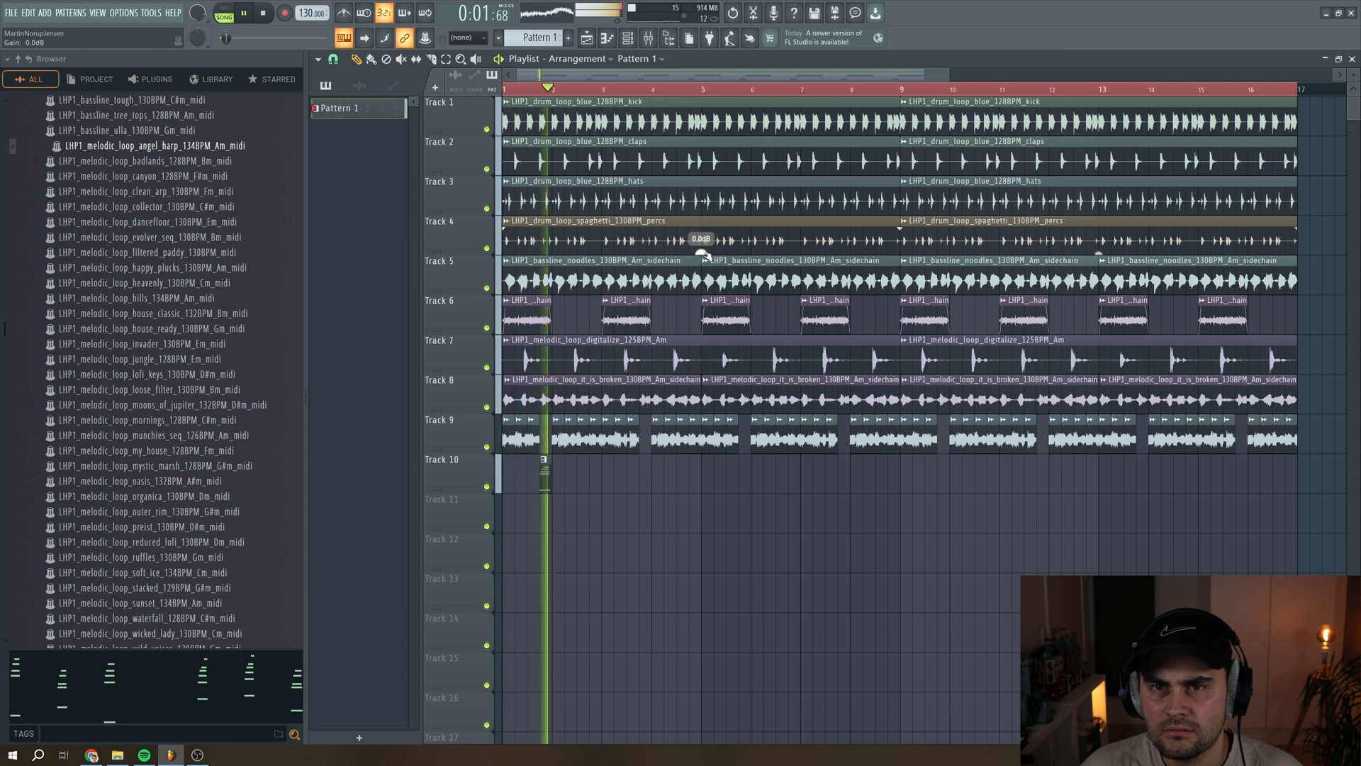
left_click(641, 472)
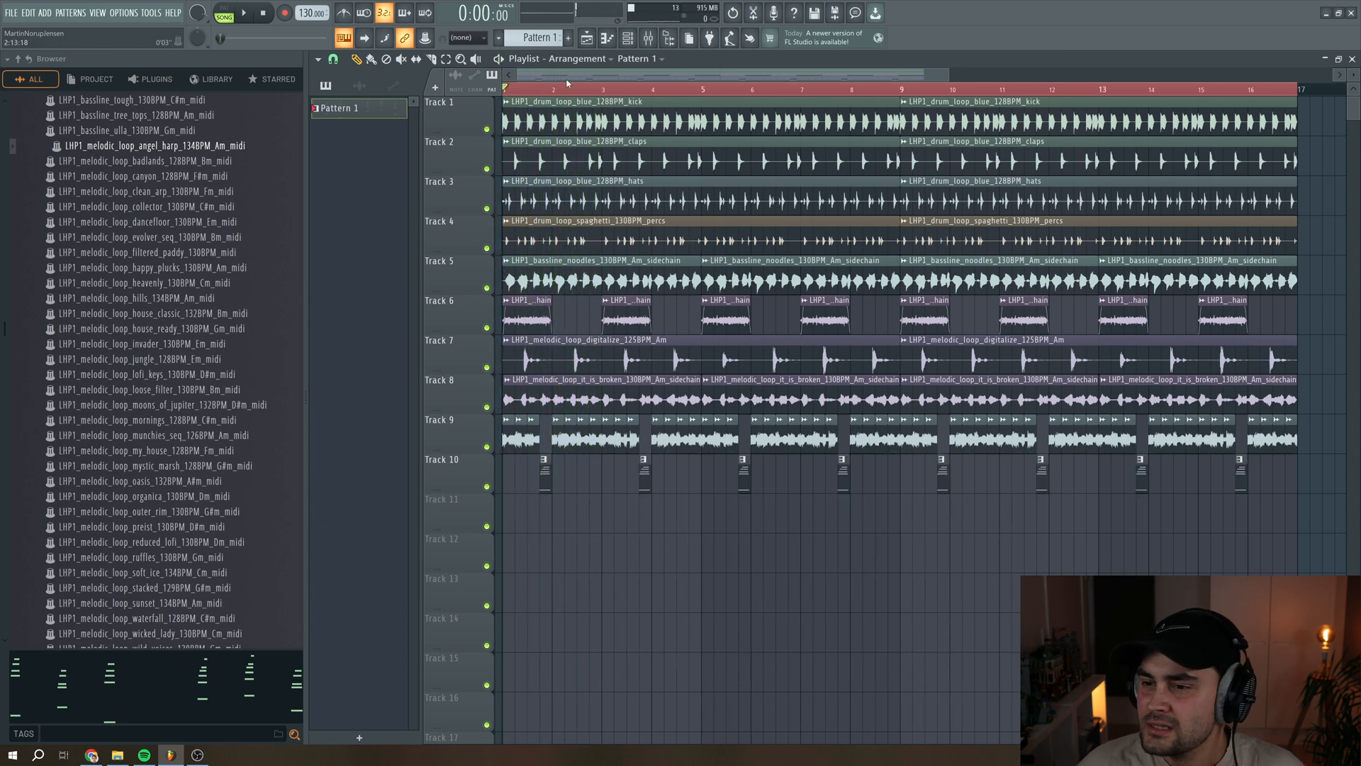
Add an Arcade instrument channel to the channel rack and route it to mixer track 11.
left_click(627, 38)
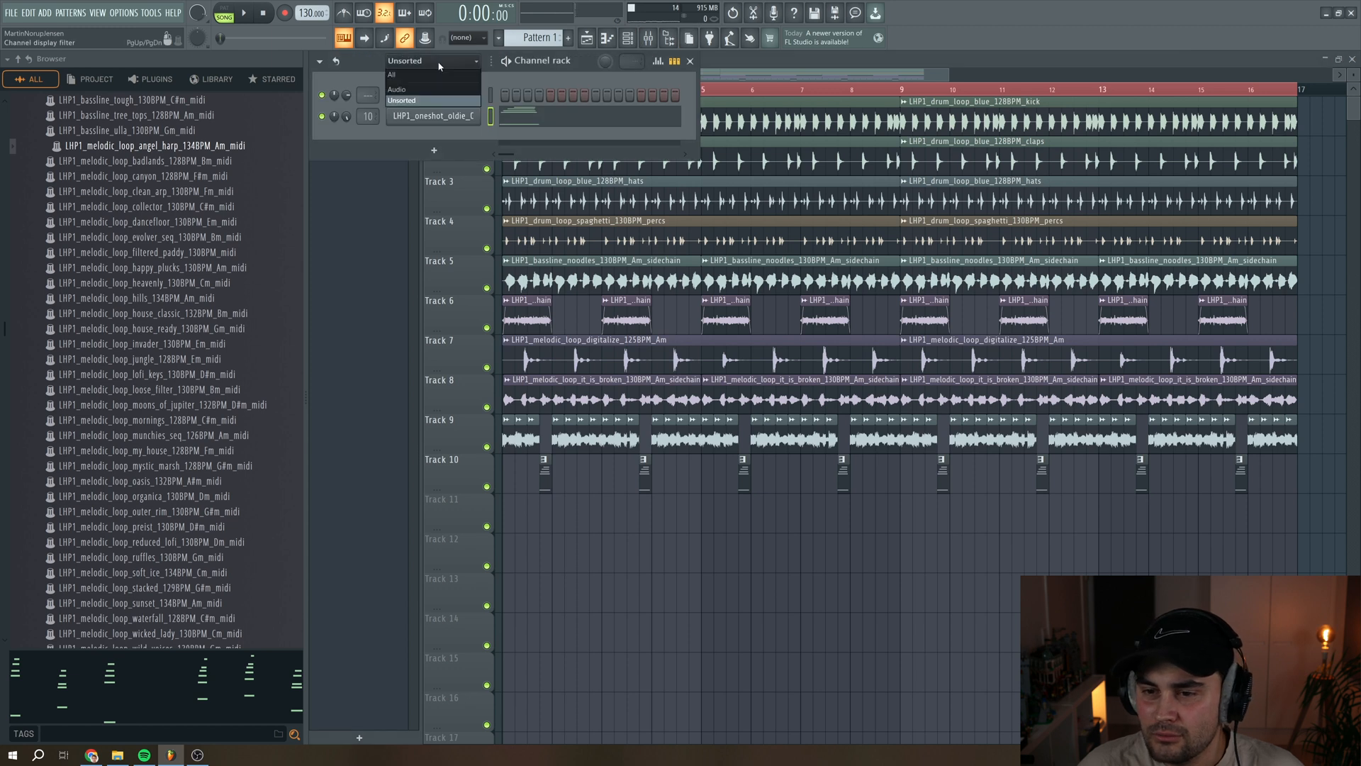
left_click(434, 150)
mouse_move(438, 258)
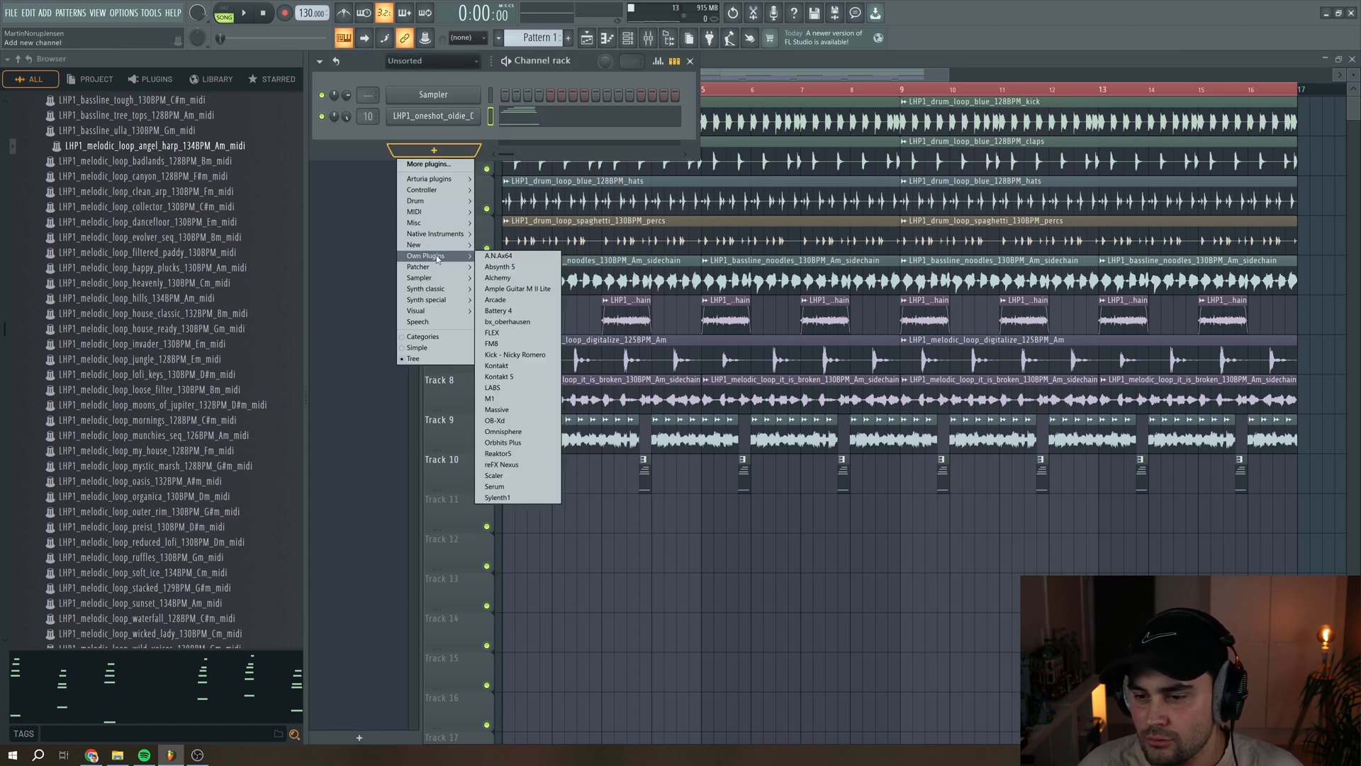
left_click(505, 305)
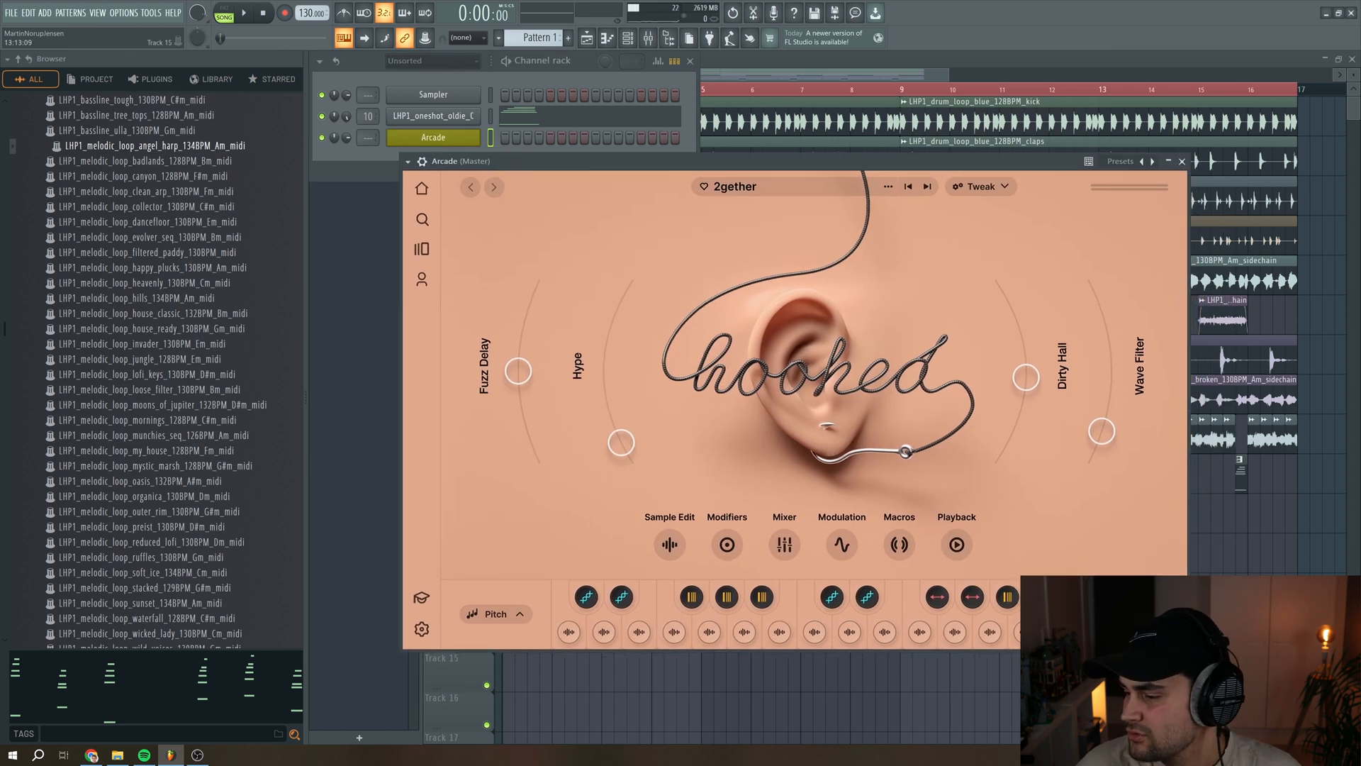
left_click(423, 138)
left_click(418, 141)
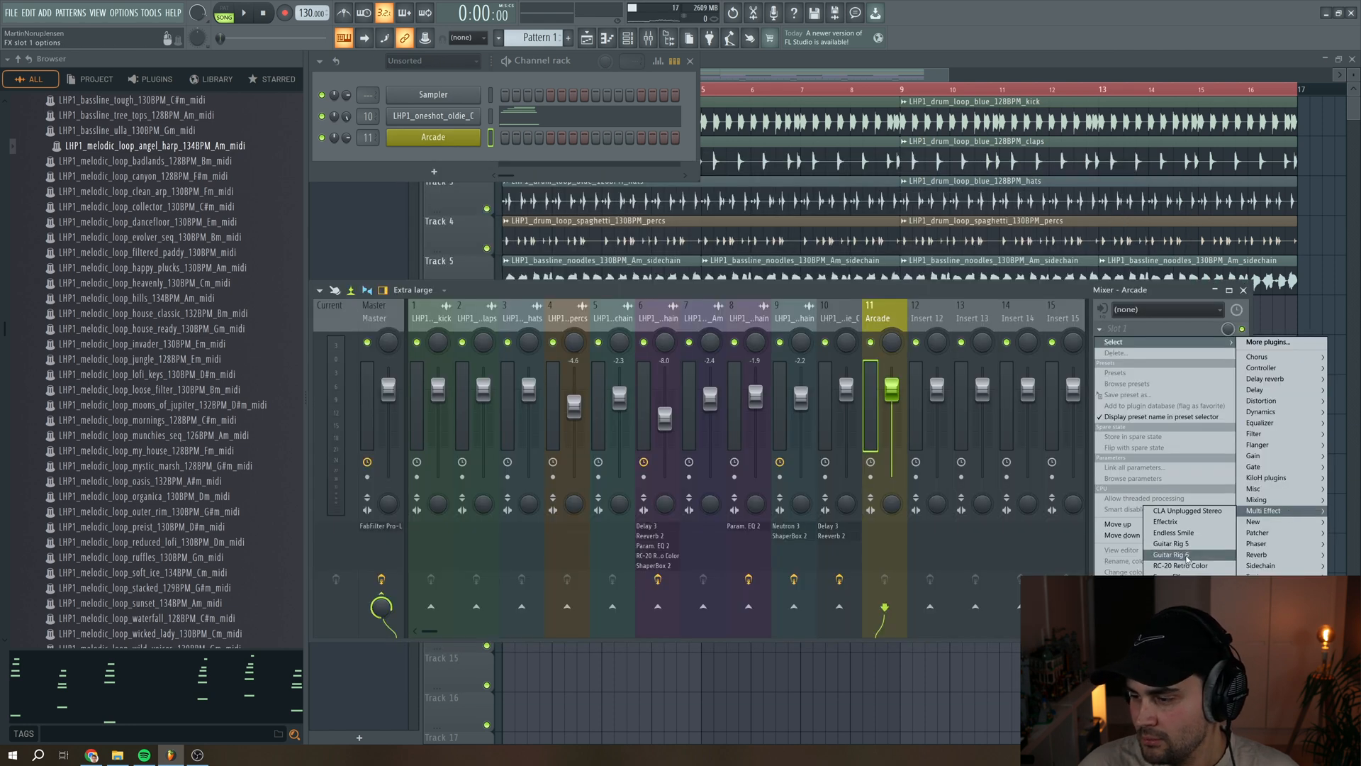
Load Guitar Rig 6 in slot 1 of the Arcade mixer track with the user preset LGR1 - Awesome LoFi Synth.
left_click(1188, 555)
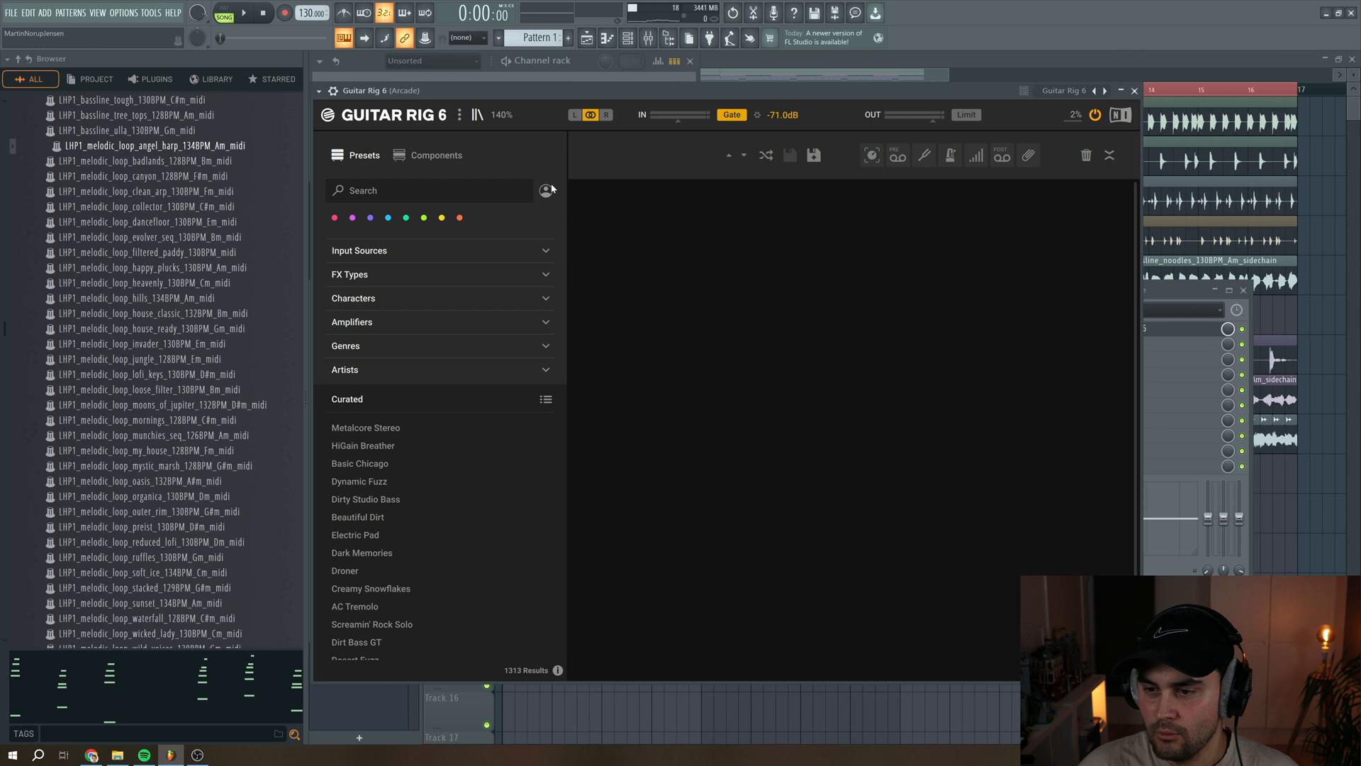
left_click(547, 190)
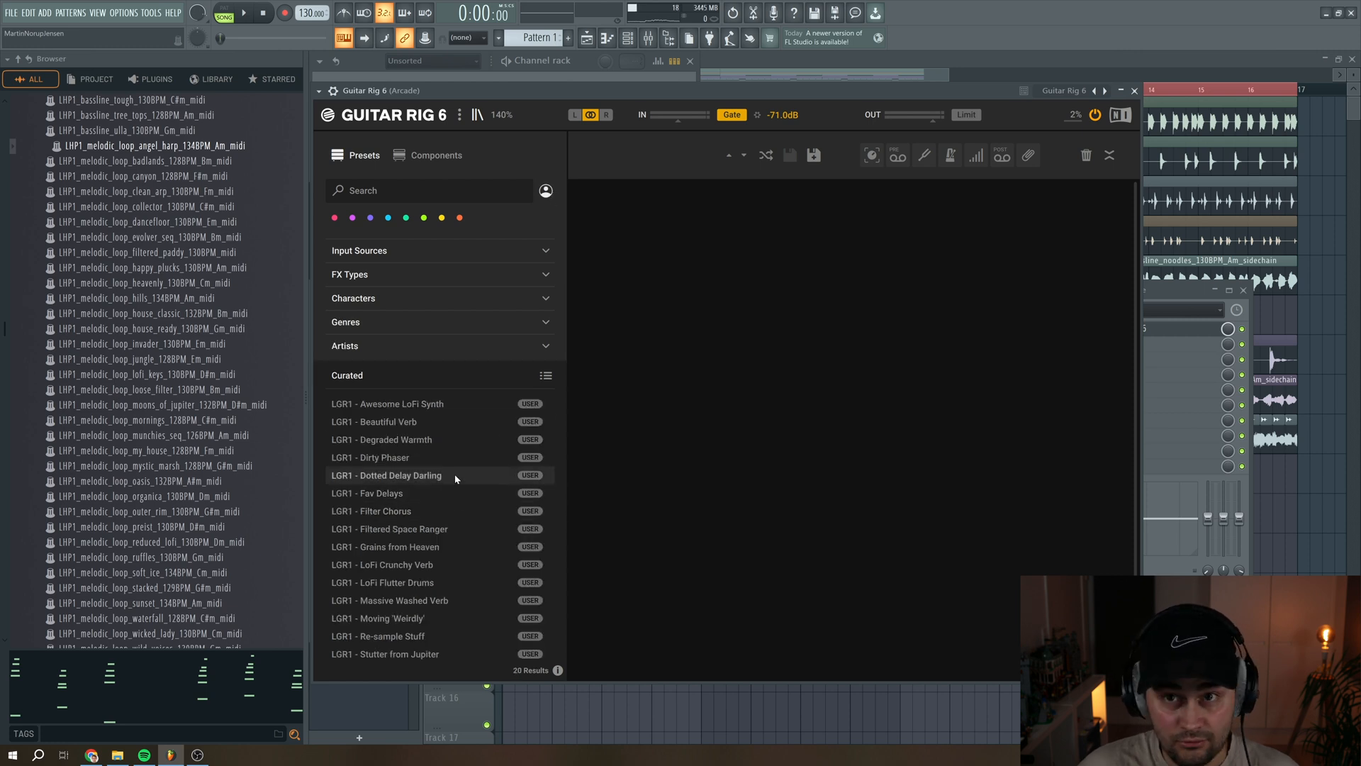
left_click_drag(394, 403, 821, 390)
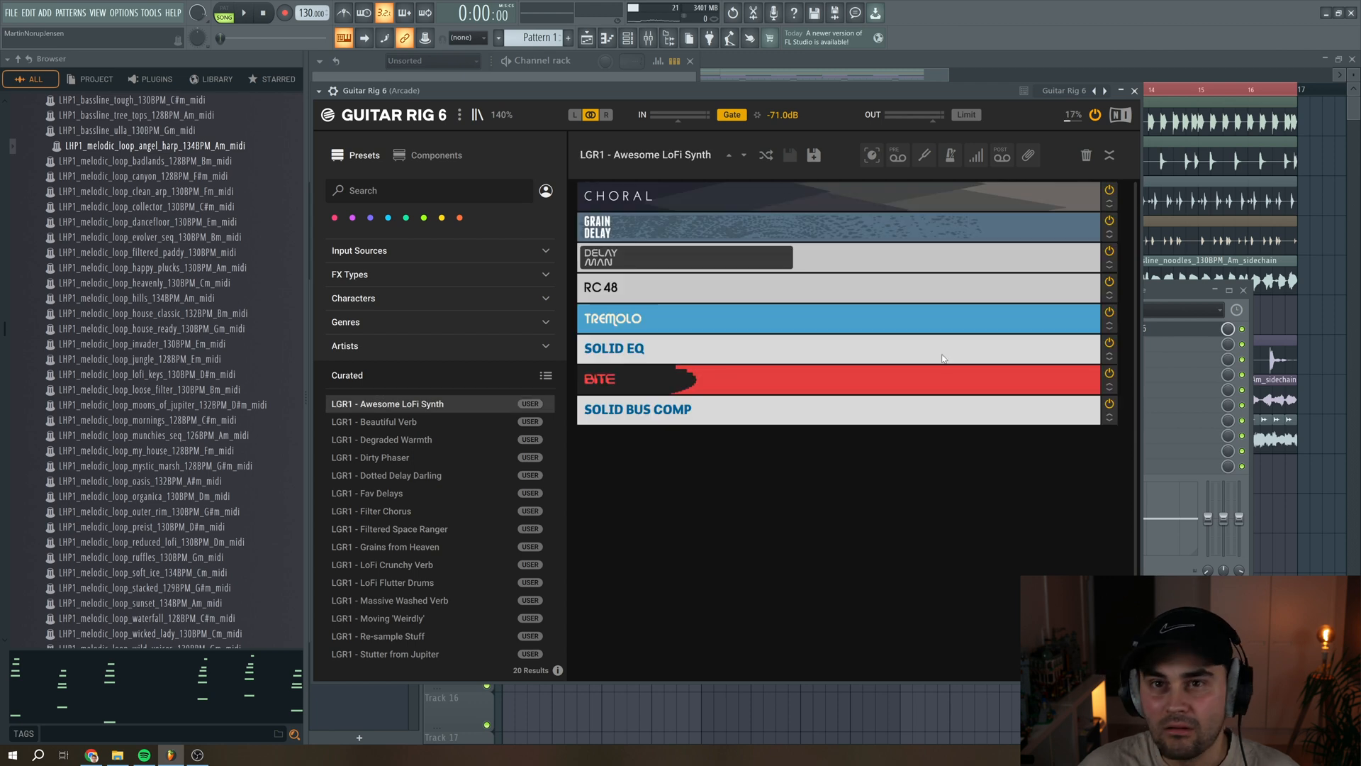
left_click(1133, 91)
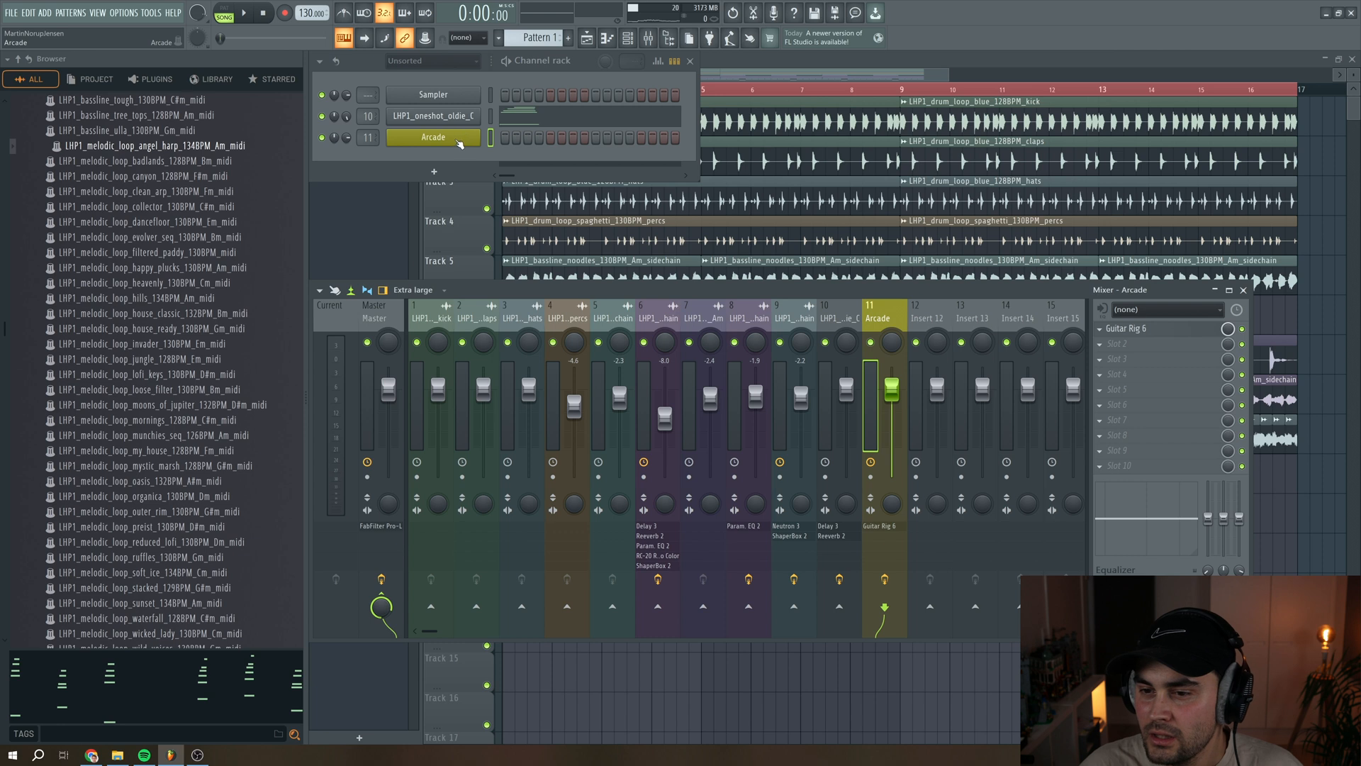
Create a new pattern named vocal and place it at bar 1 on playlist Track 11.
left_click(569, 37)
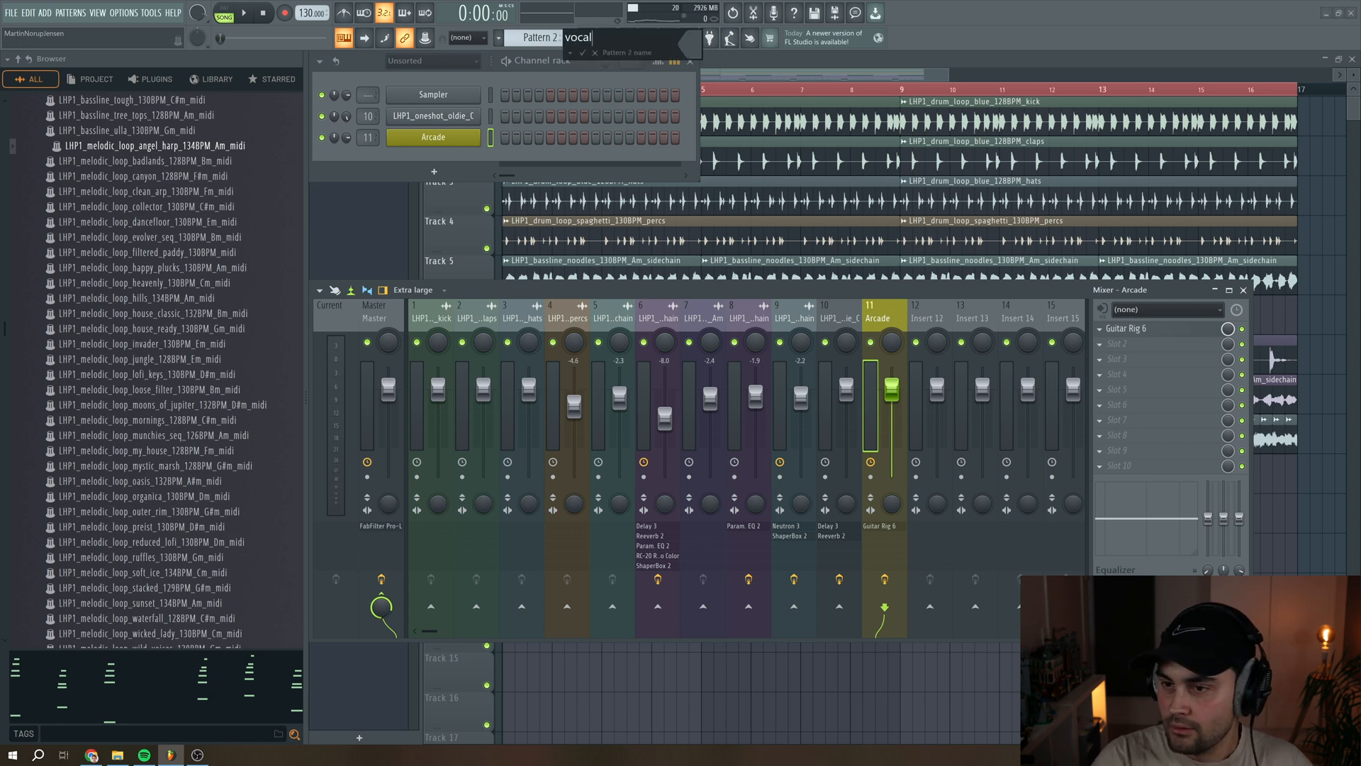
type("vocal")
key("Return")
left_click(800, 57)
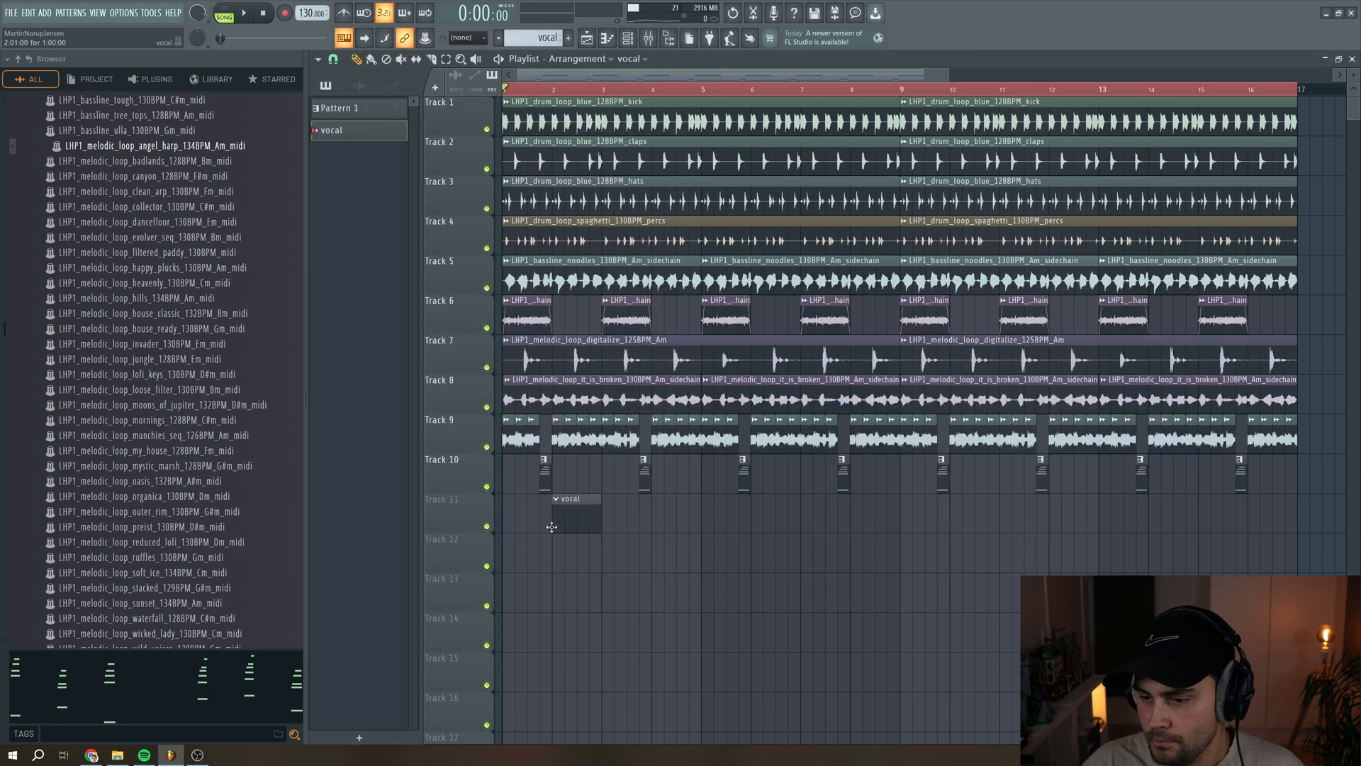
left_click_drag(552, 526, 502, 527)
Enter Arcade notes in the piano roll: C6 on beat 3 of bars 1 and 3, F4 on the last eighth of bars 1 to 4.
key("F6")
right_click(443, 146)
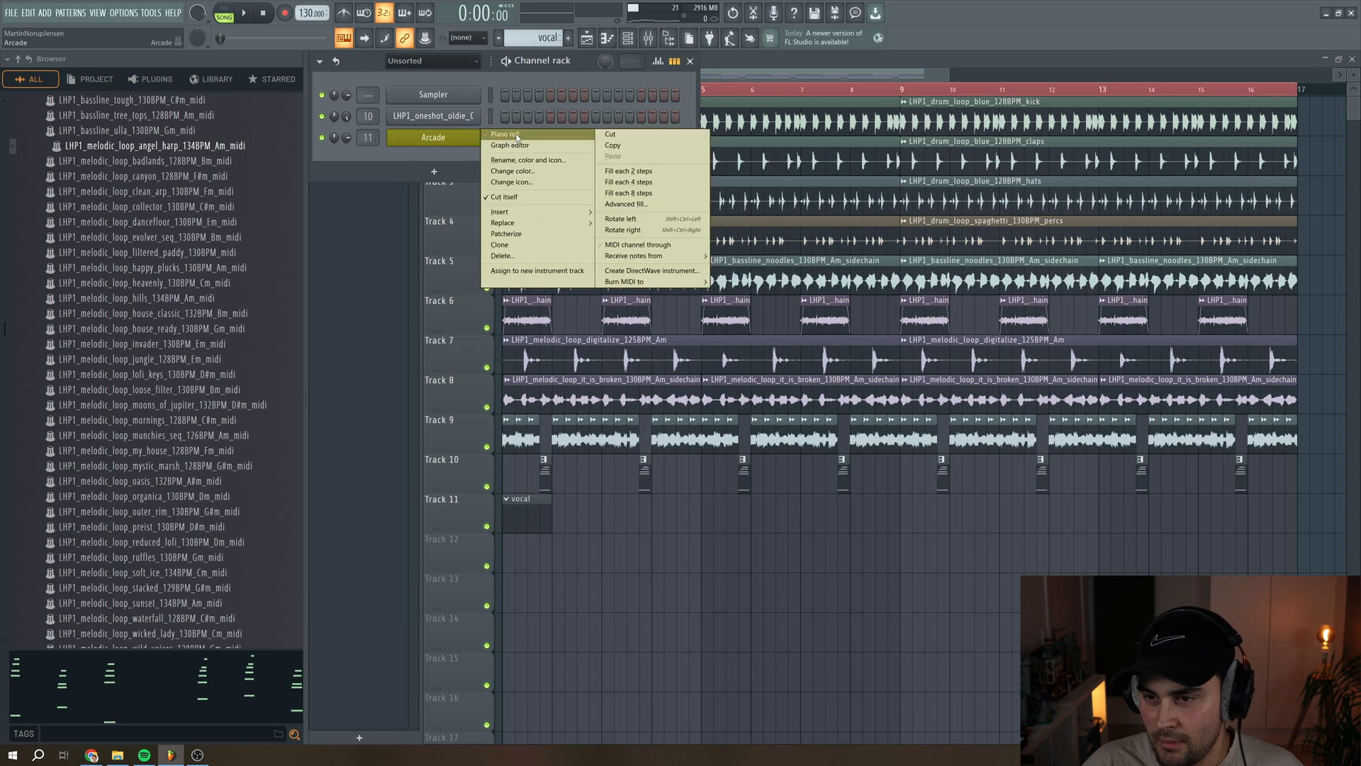
left_click(468, 152)
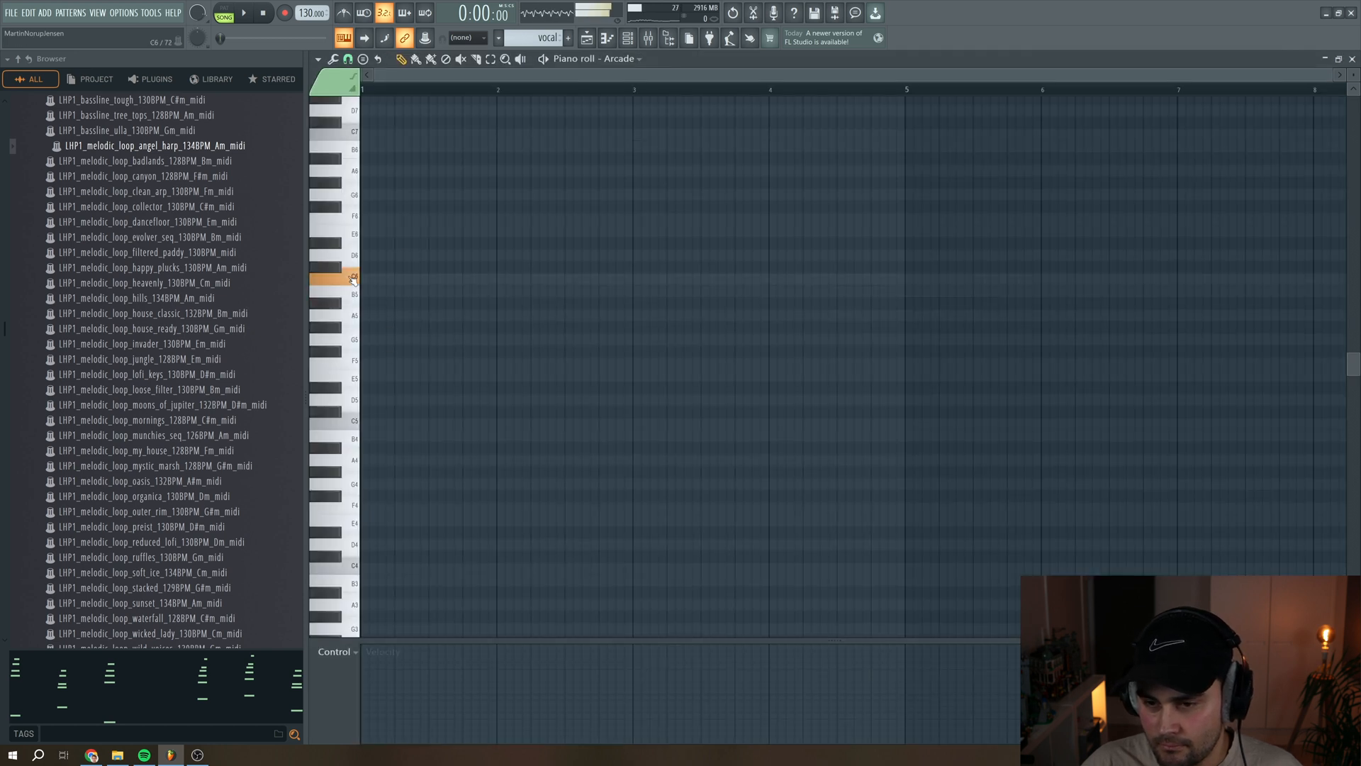
key("space")
left_click(431, 279)
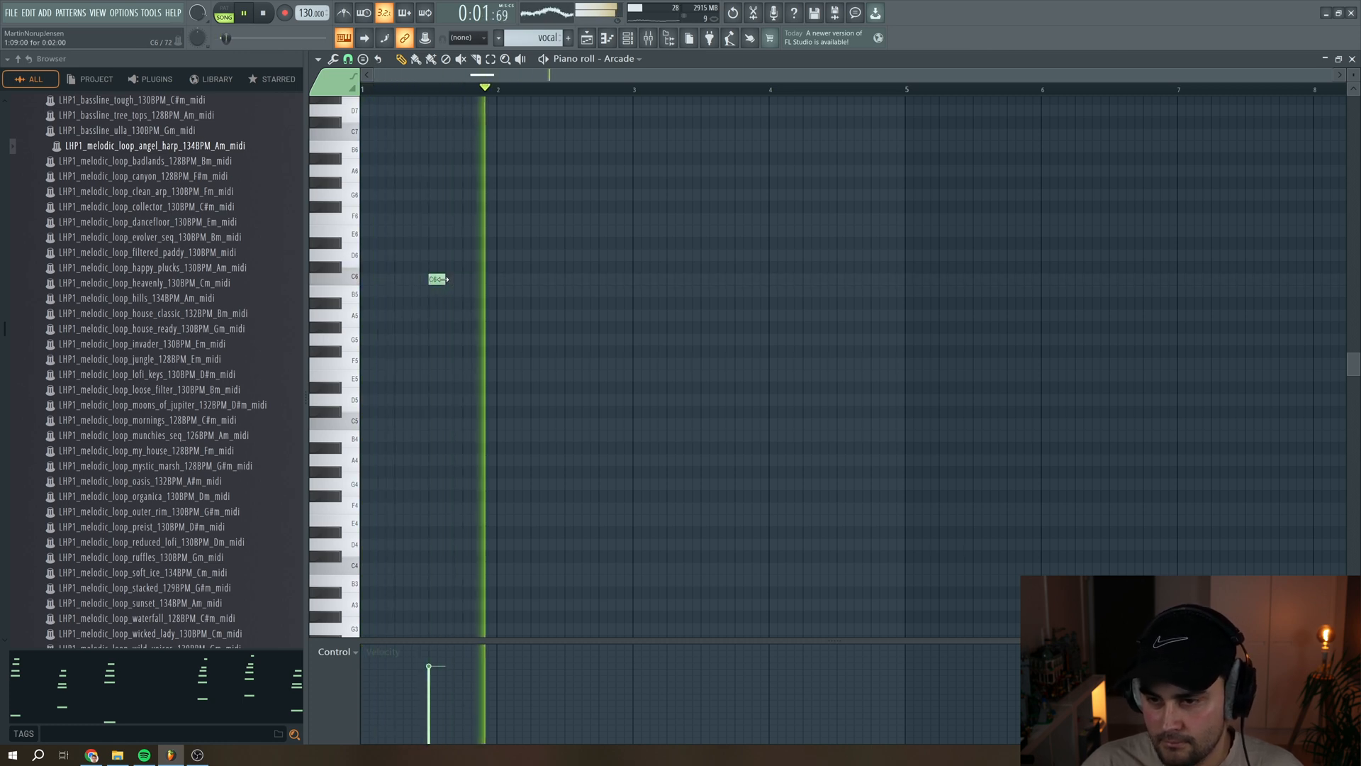
left_click(704, 279)
left_click(485, 507)
left_click(621, 507)
left_click(756, 508)
left_click(888, 507)
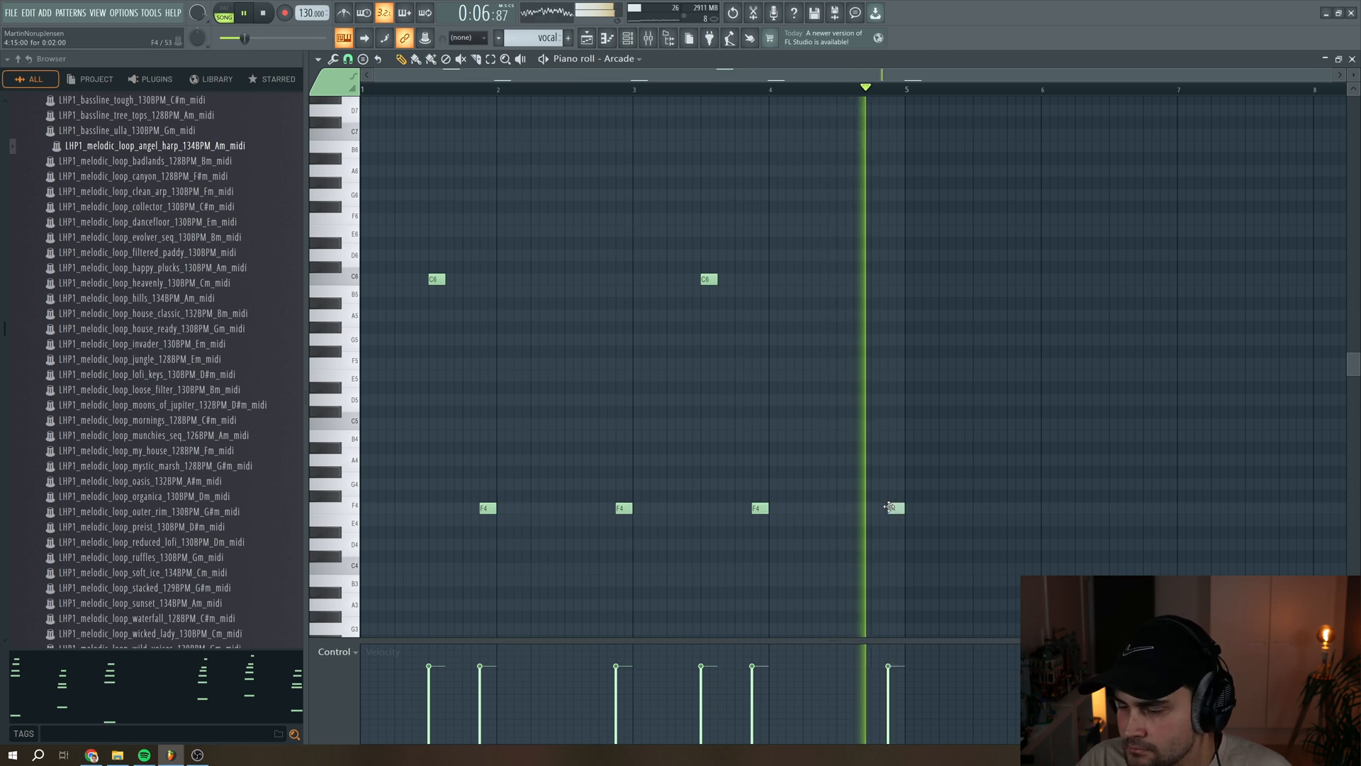
key("space")
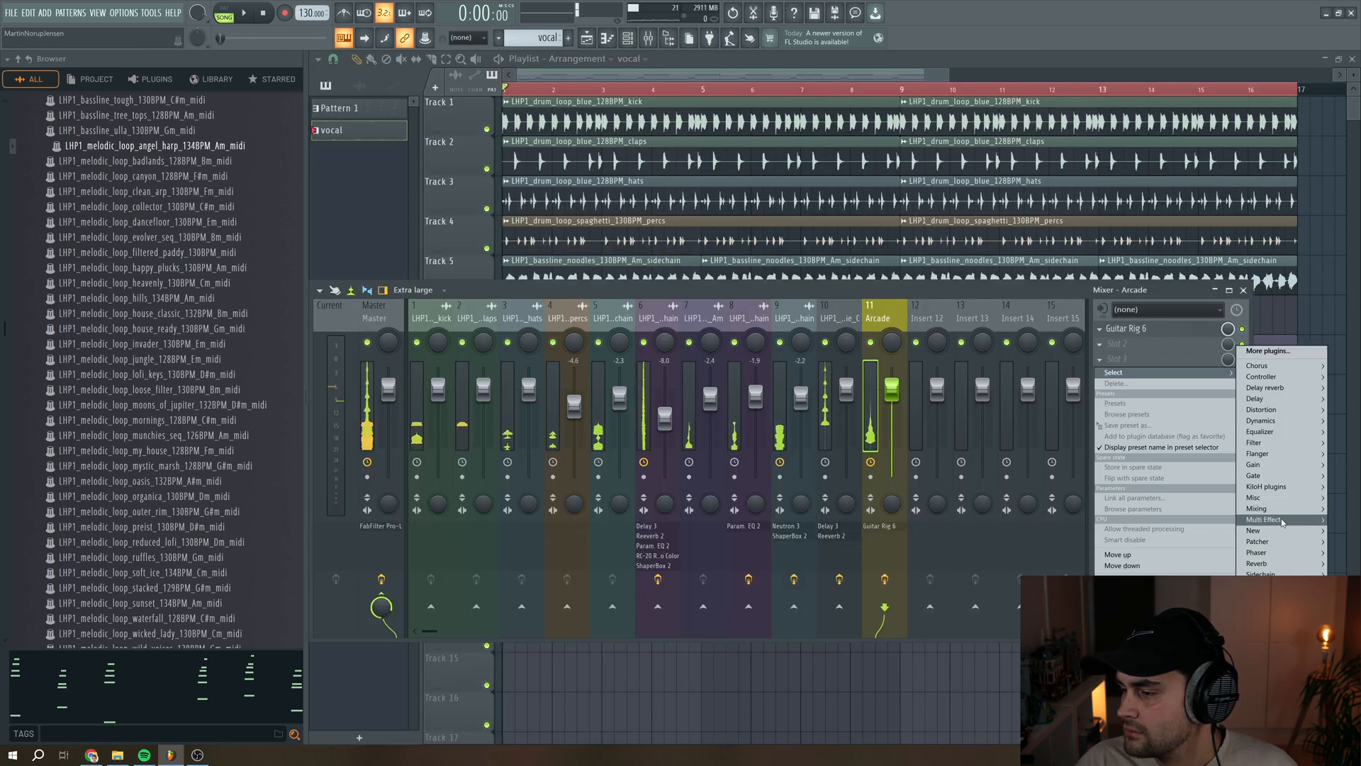
Load ShaperBox 2 with its Volume Sidechain preset in slot 3 and Fruity Delay 3 in slot 2 of the Arcade mixer track.
mouse_move(1282, 523)
left_click(1184, 540)
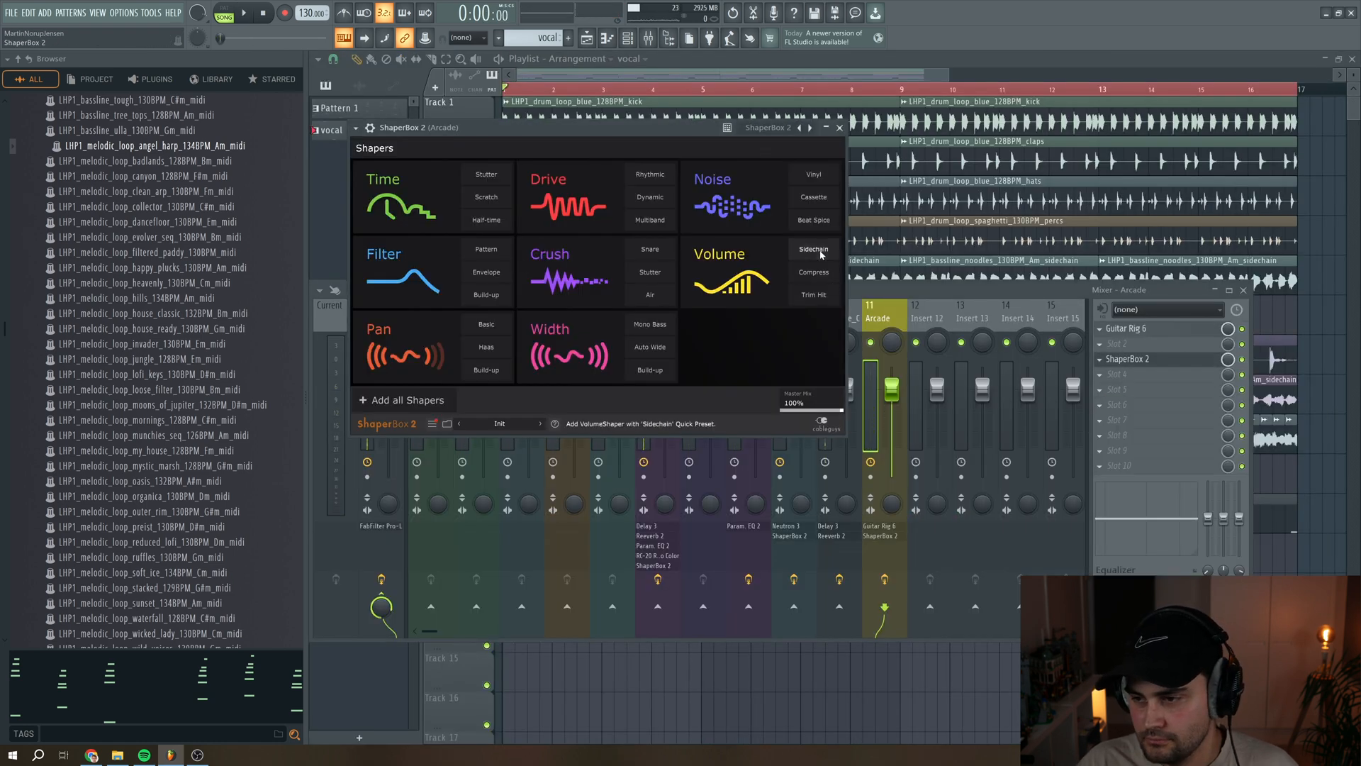
left_click(816, 250)
left_click(1100, 345)
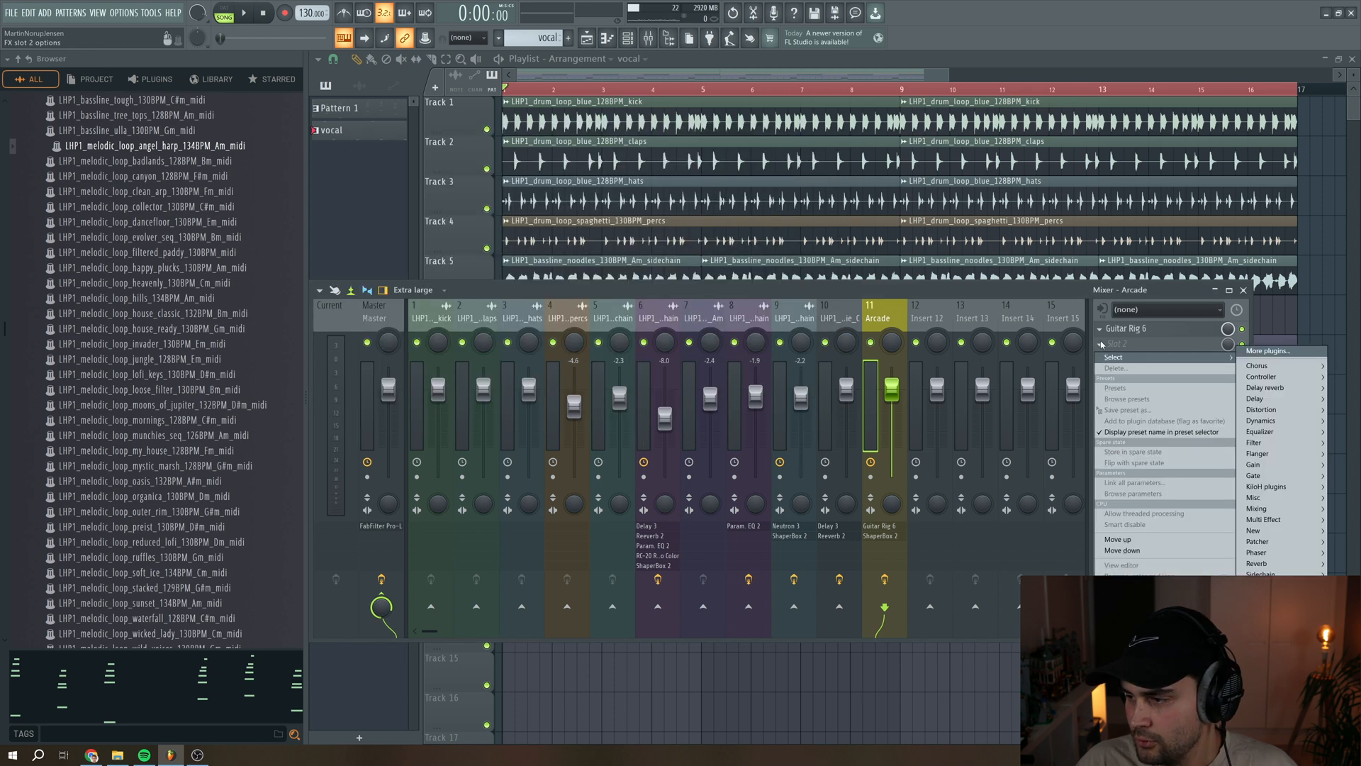
left_click(1197, 410)
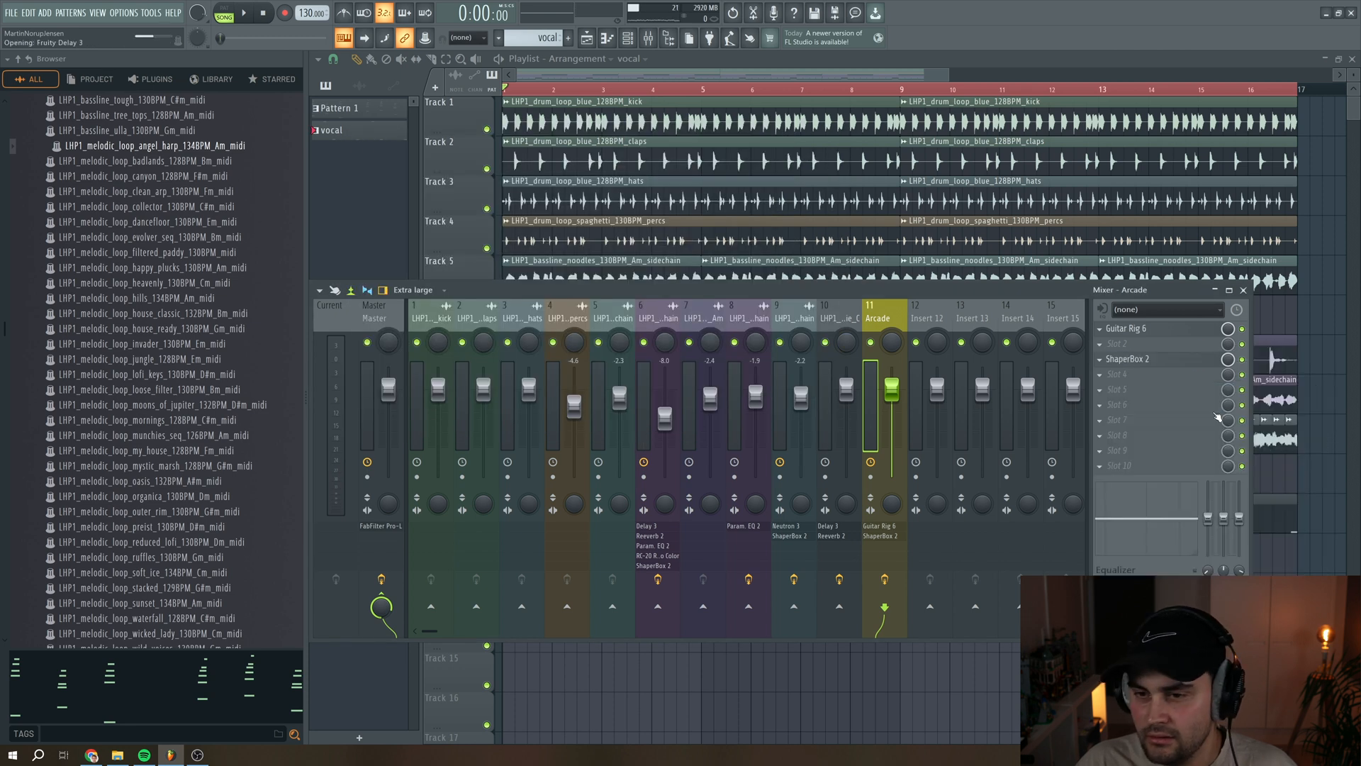
key("space")
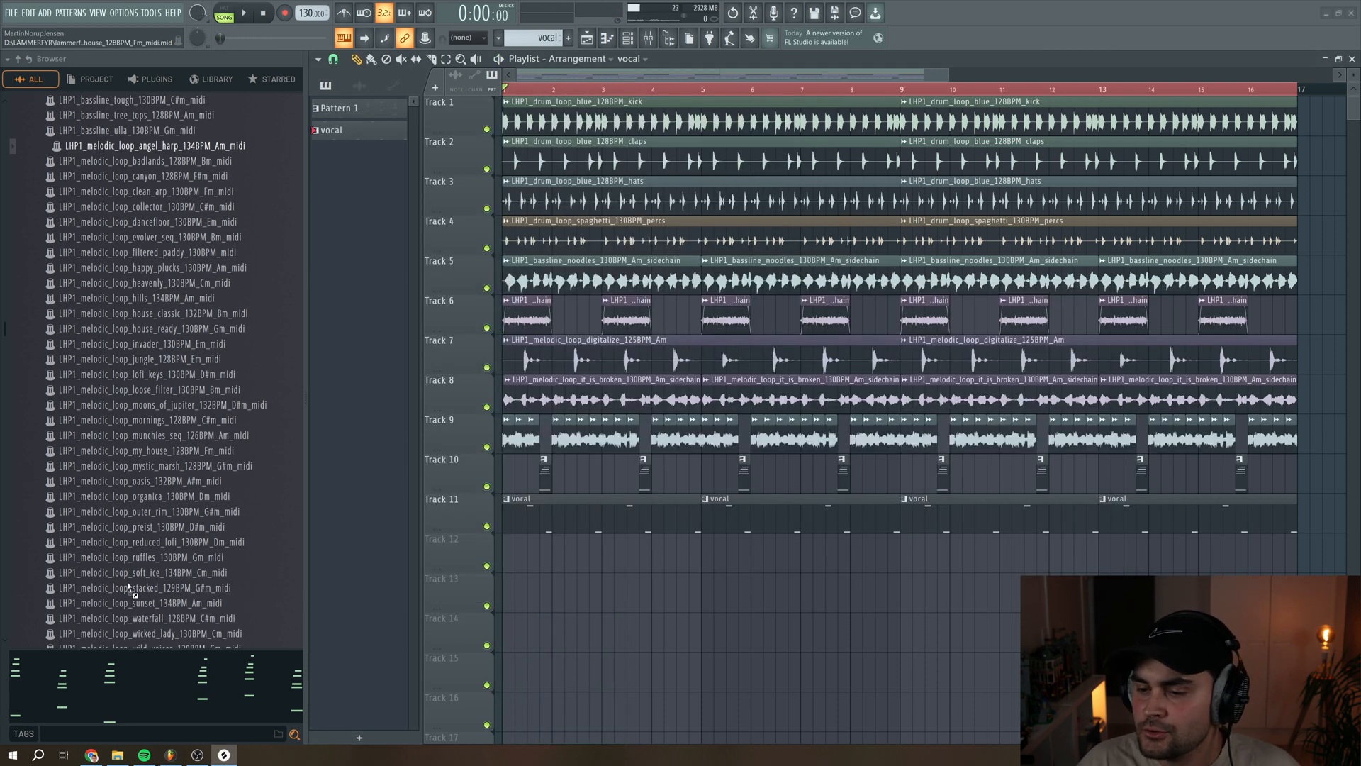
Place DS_MDH2_123_vocal_hook_female_loop_mind_verse_dry_Amin at bar 1 on Track 12 and open its channel settings.
left_click_drag(128, 587, 627, 631)
left_click_drag(615, 564, 553, 546)
double_click(552, 545)
Time-stretch the female vocal hook to span eight bars and set its declicking mode to Generic (bleeding).
left_click_drag(587, 175, 587, 159)
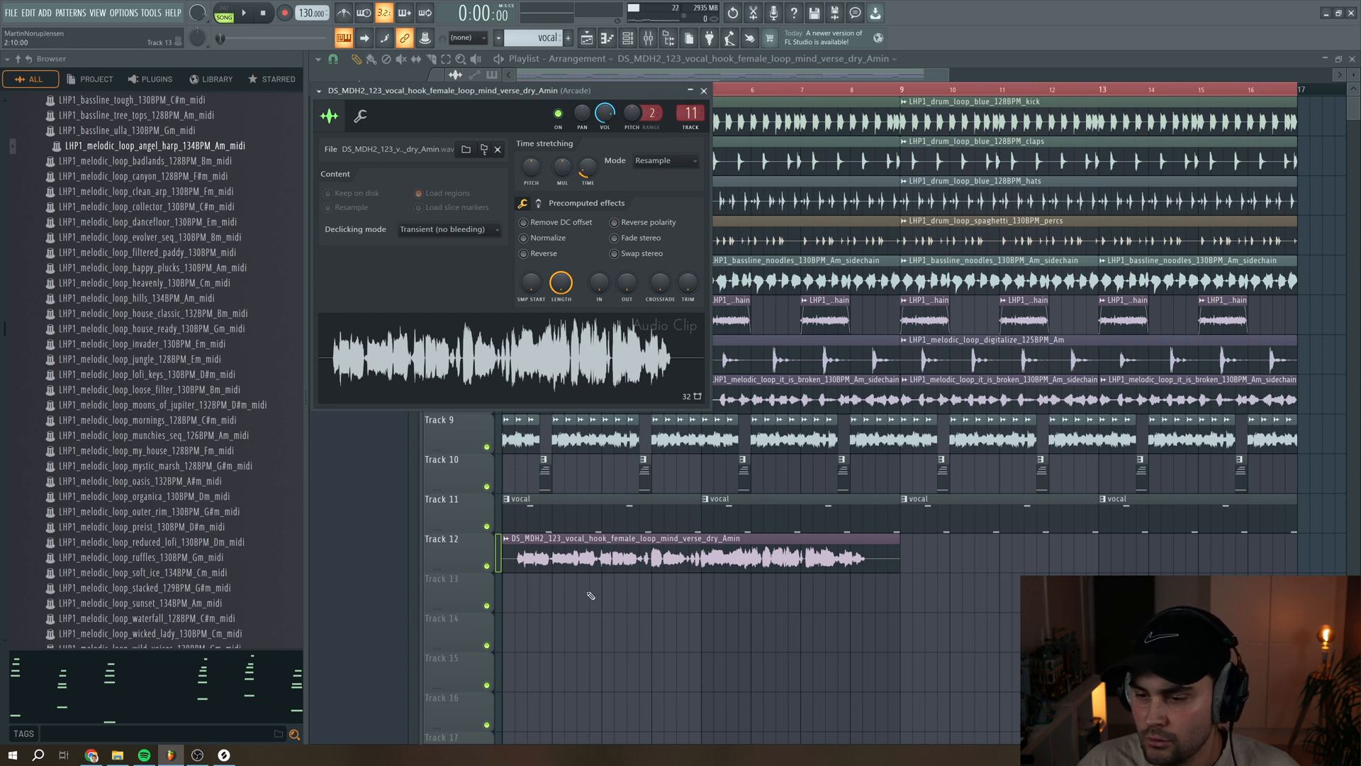
left_click(437, 229)
left_click(437, 277)
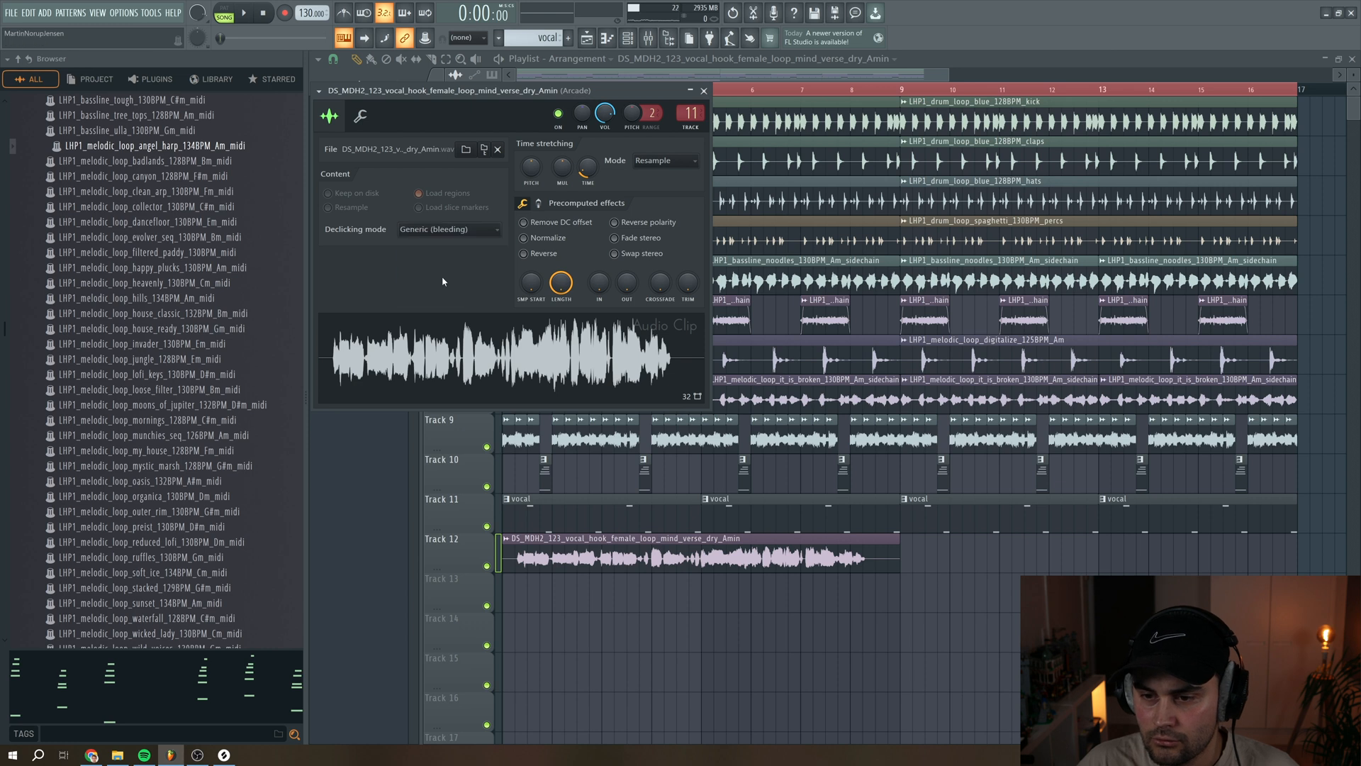
left_click(704, 91)
Chop the vocal hook clip on Track 12 with the complex Beat shuffle pattern and play the arrangement.
left_click(507, 540)
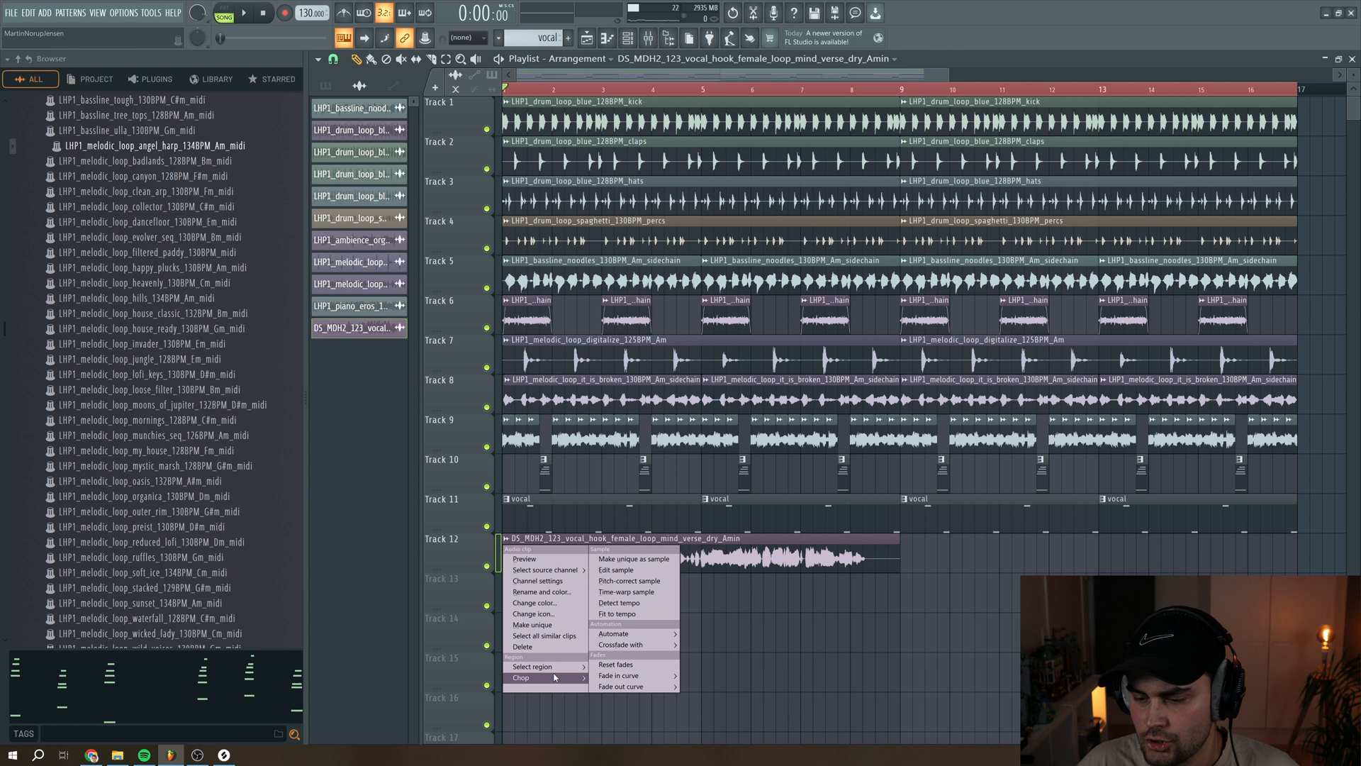
mouse_move(555, 677)
mouse_move(635, 731)
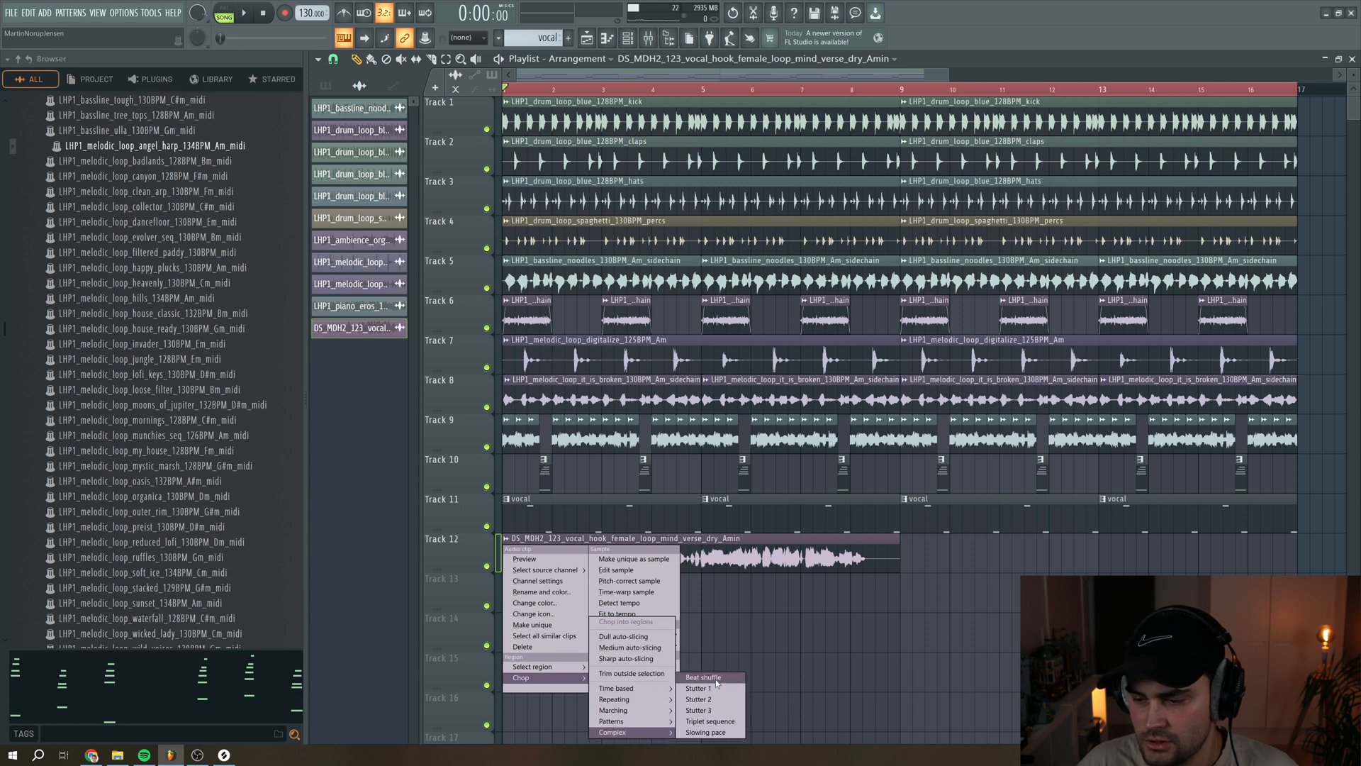
left_click(716, 677)
key("space")
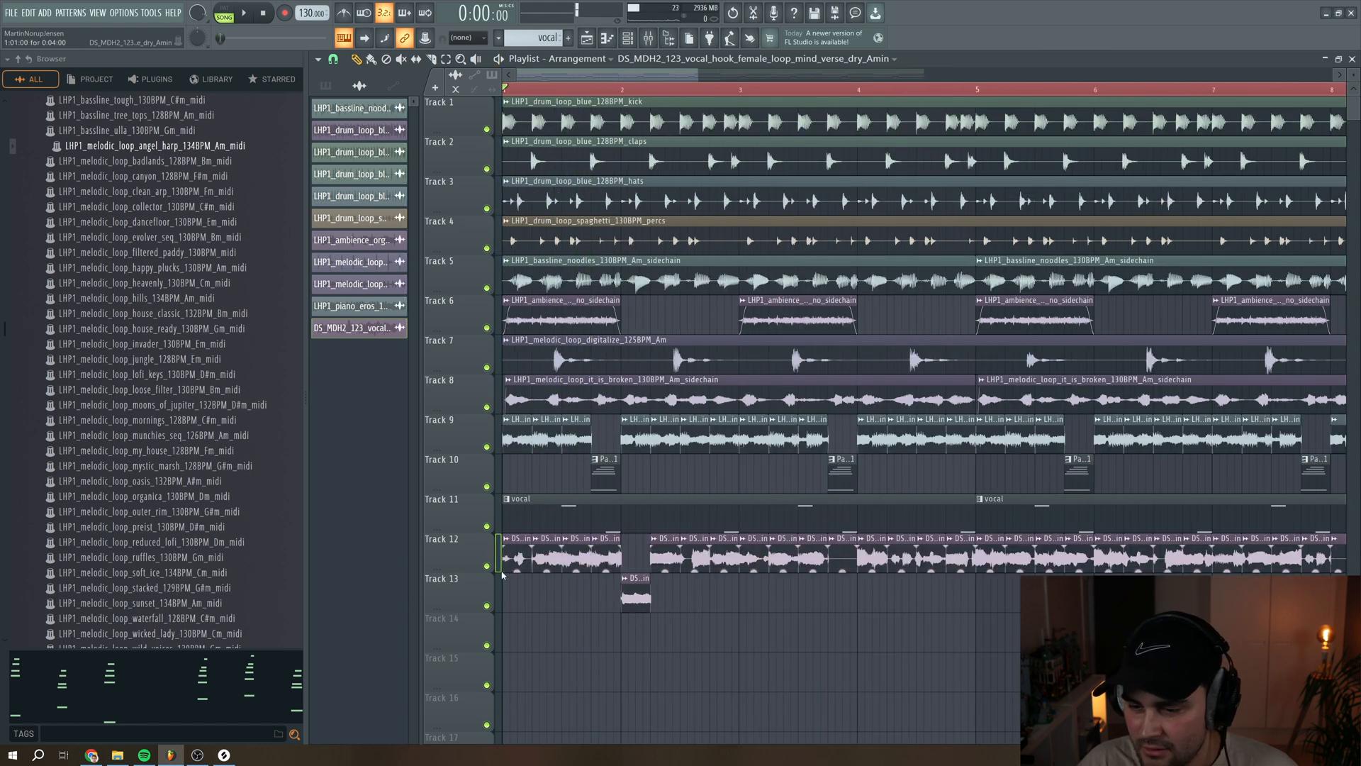
Mute Track 12 and move selected vocal chops from it onto Track 13 across the first four bars.
left_click(486, 566)
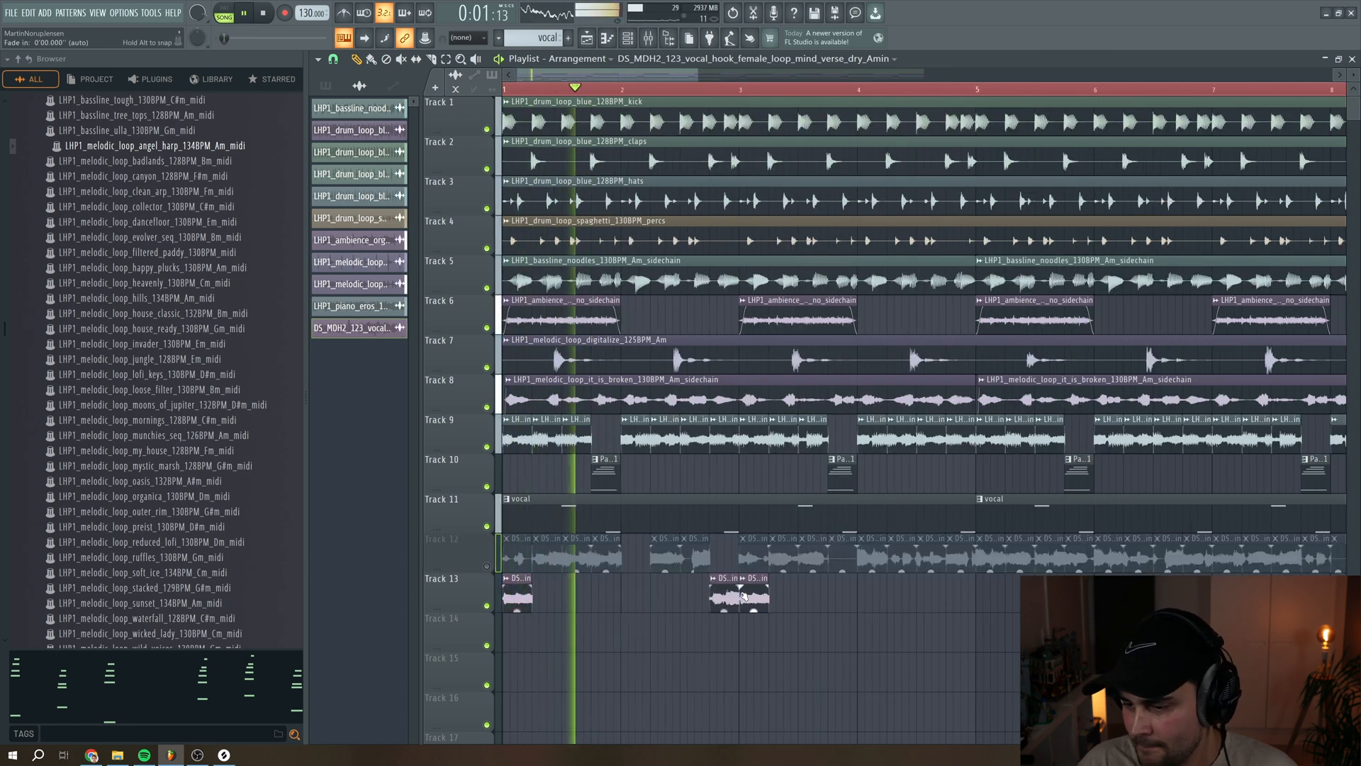
left_click(812, 599)
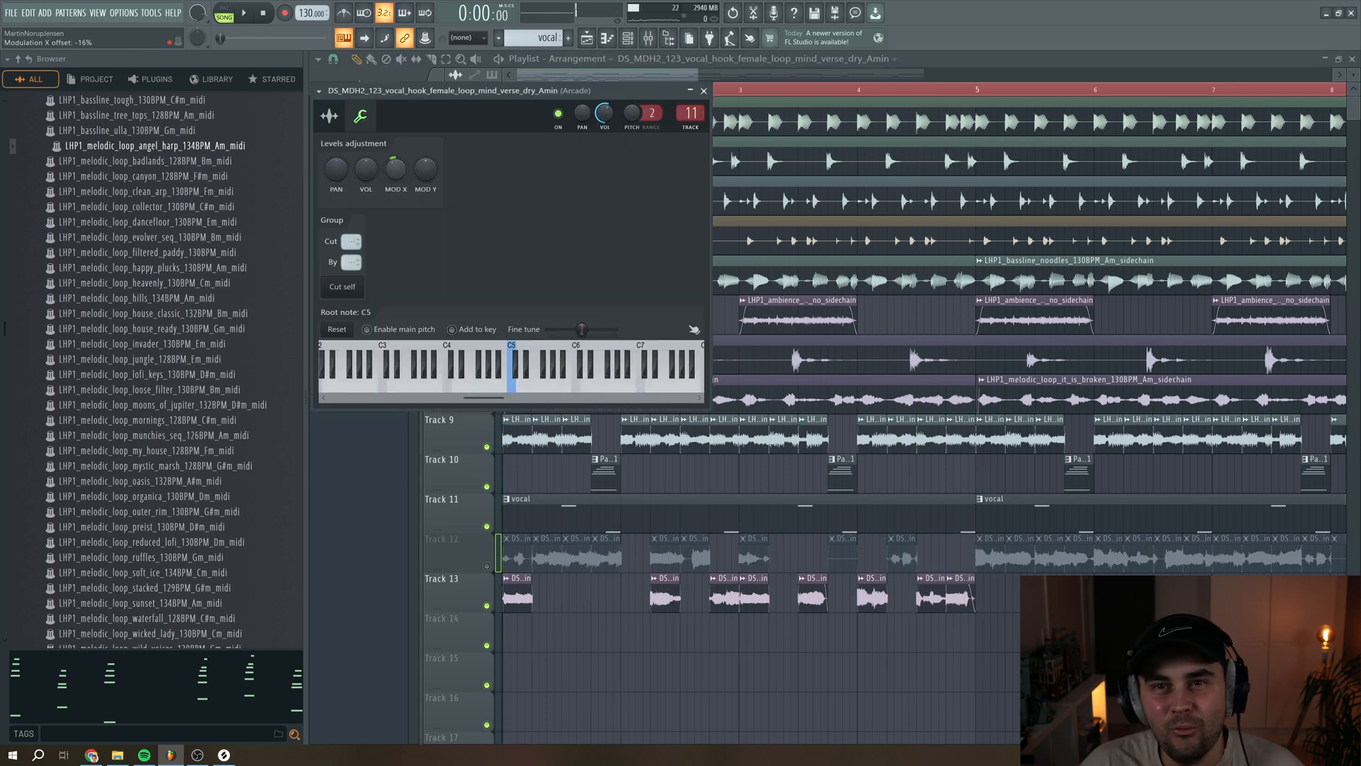
Lower the Mod X level of the female vocal hook channel slightly while listening to the arrangement.
key("space")
left_click_drag(395, 174, 395, 180)
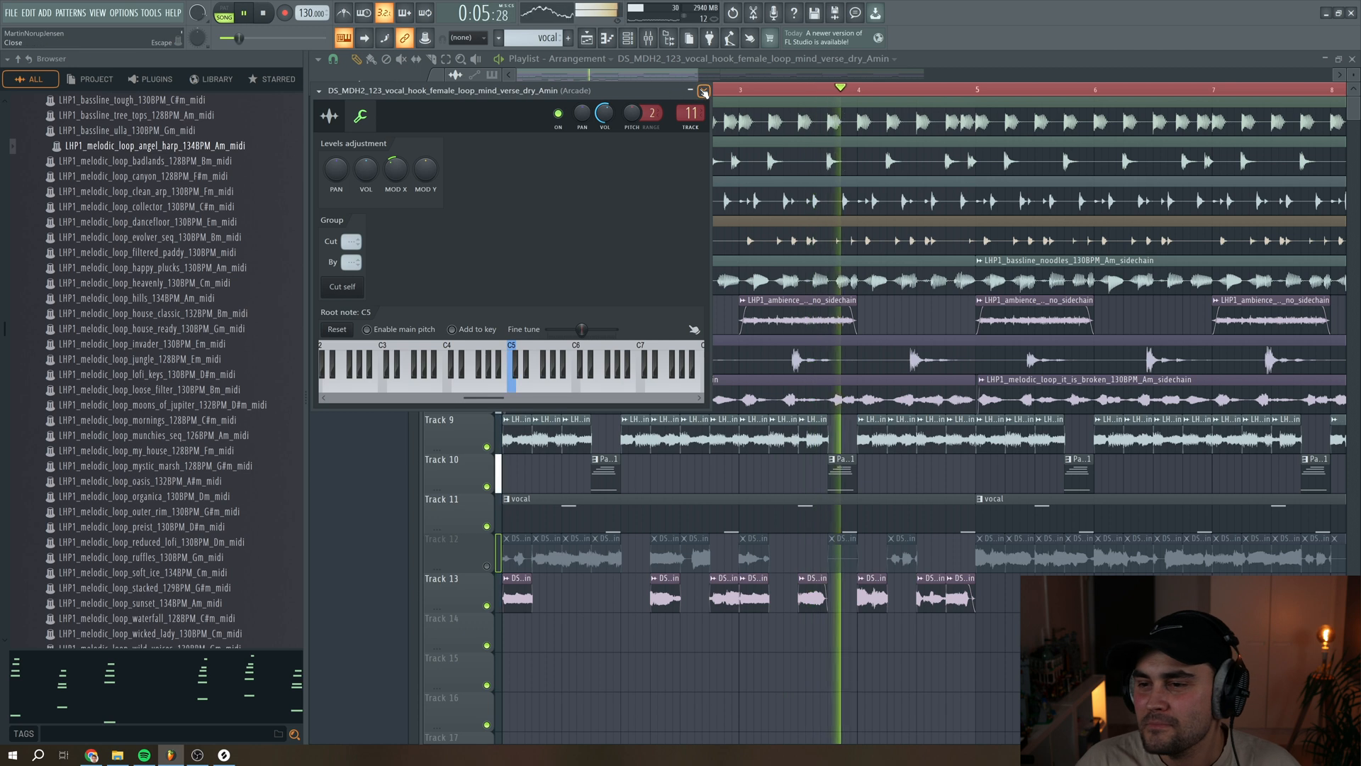
left_click(704, 91)
key("space")
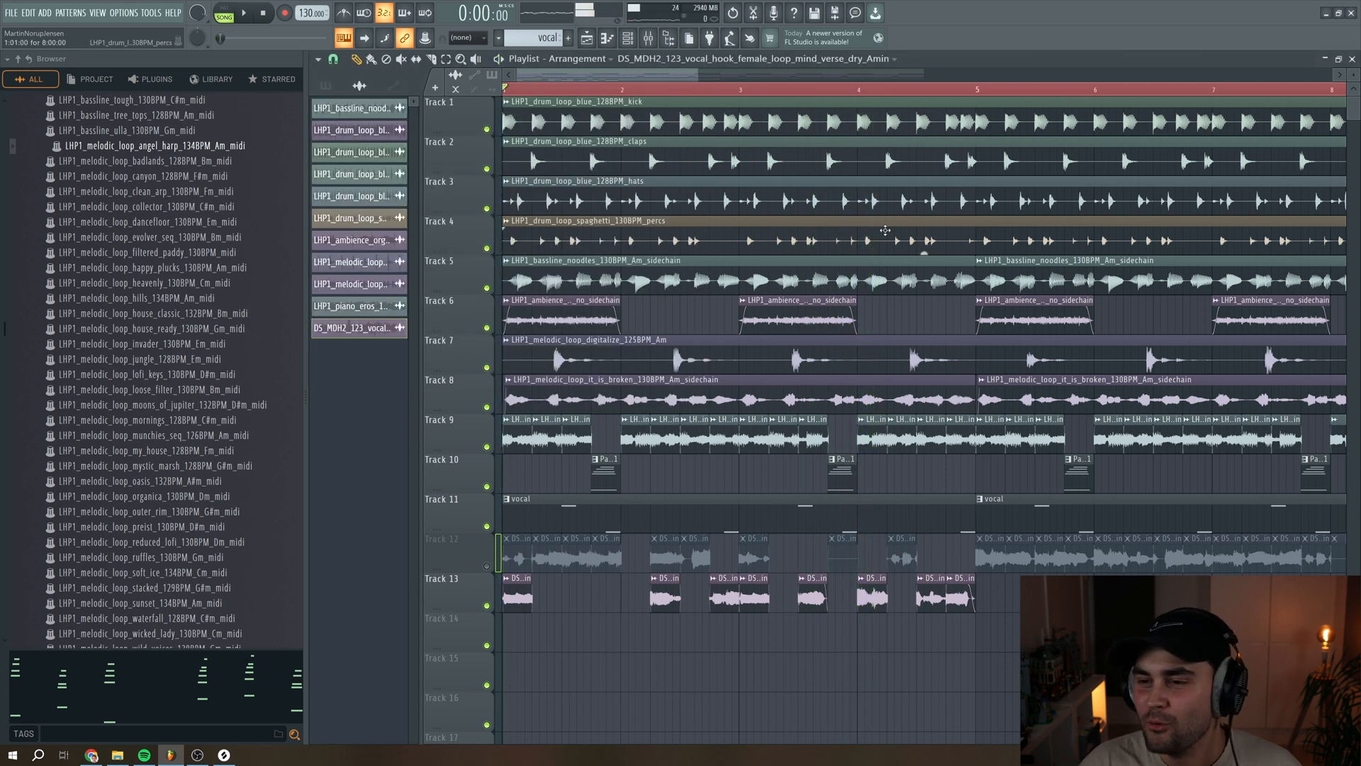
Delete all the leftover muted vocal chops on Track 12.
left_click_drag(697, 80, 951, 81)
left_click_drag(966, 557, 507, 560)
key("Delete")
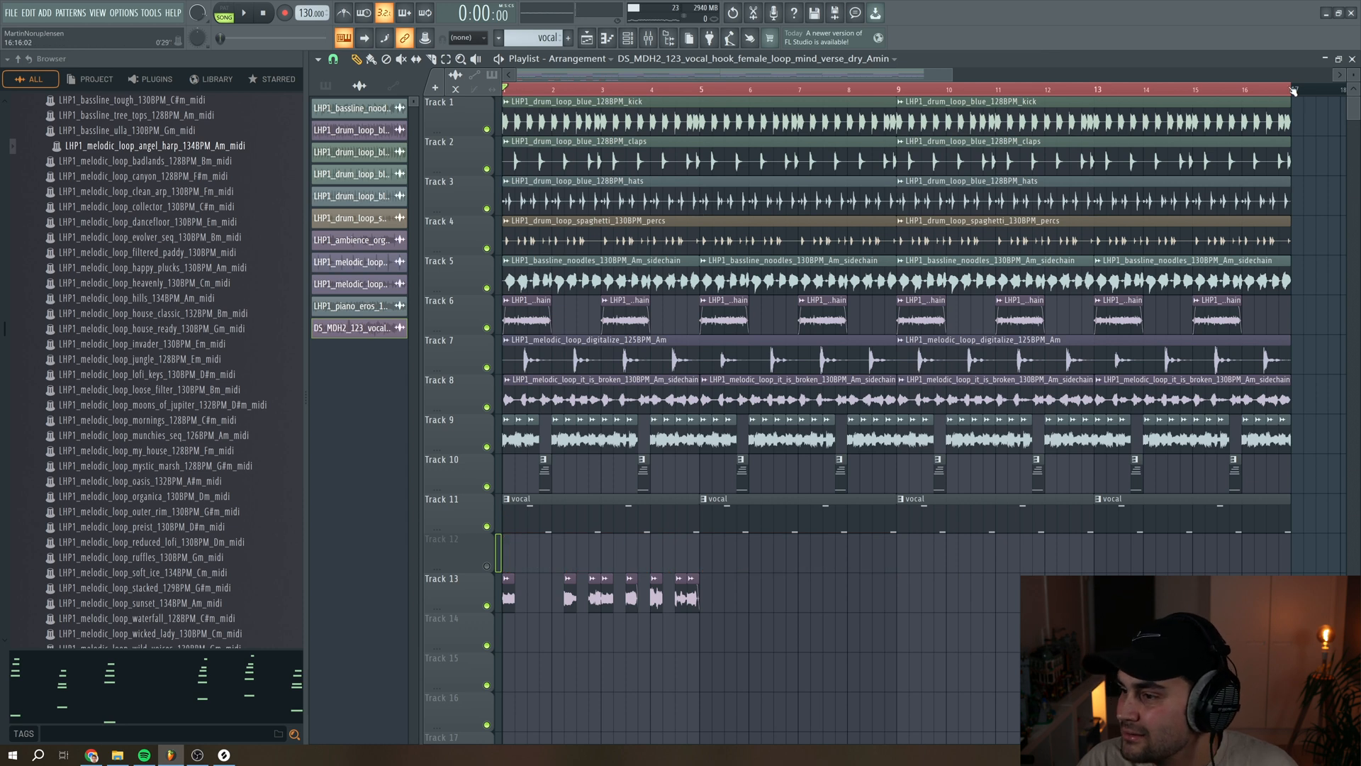
Duplicate the four-bar vocal chop pattern on Track 13 three times to fill the arrangement through bar 16.
left_click_drag(1293, 90, 697, 126)
left_click_drag(810, 586, 398, 588)
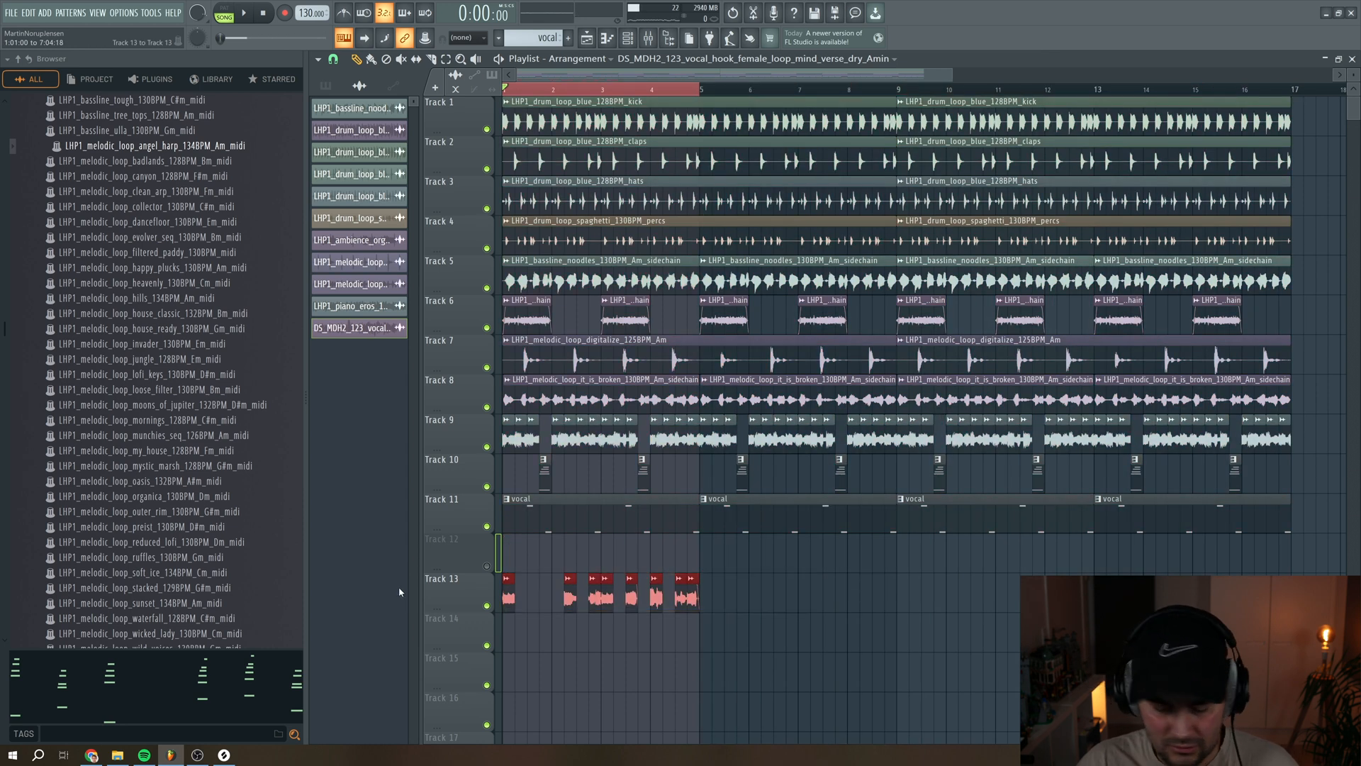
key("ctrl+b")
key("ctrl+b")
key("ctrl+b")
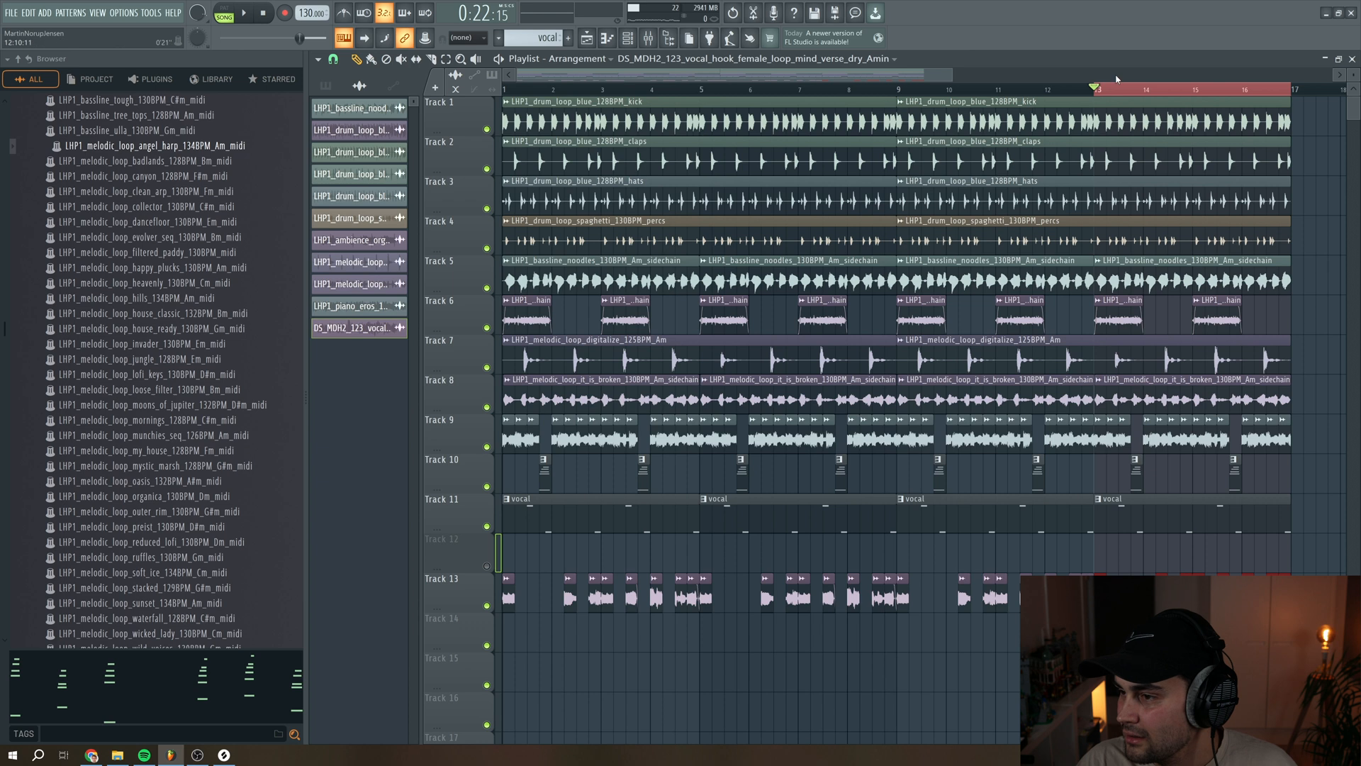
Play the full 16-bar arrangement from bar 1 to check how the vocal chops sit with the other loops.
key("ctrl+a")
scroll(1116, 79, "down", 2)
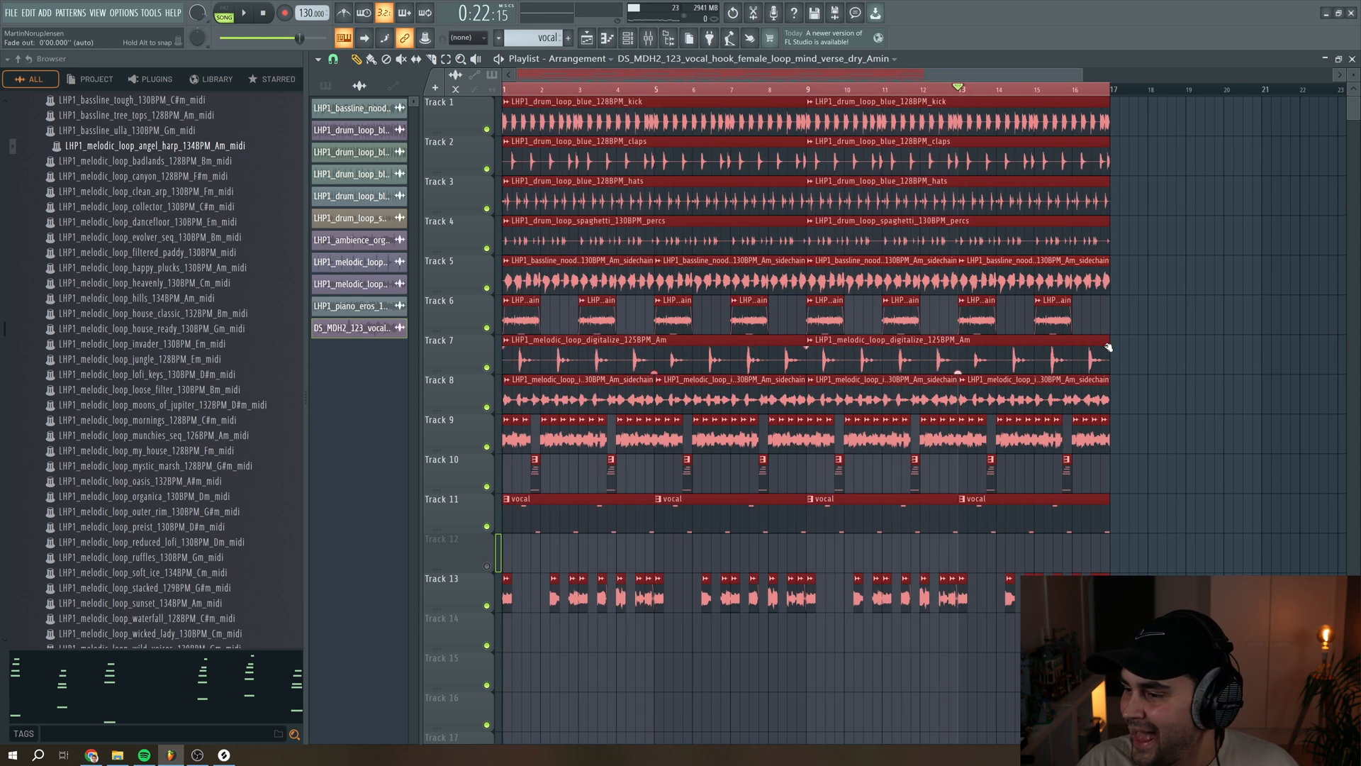
left_click(1122, 353)
left_click(519, 90)
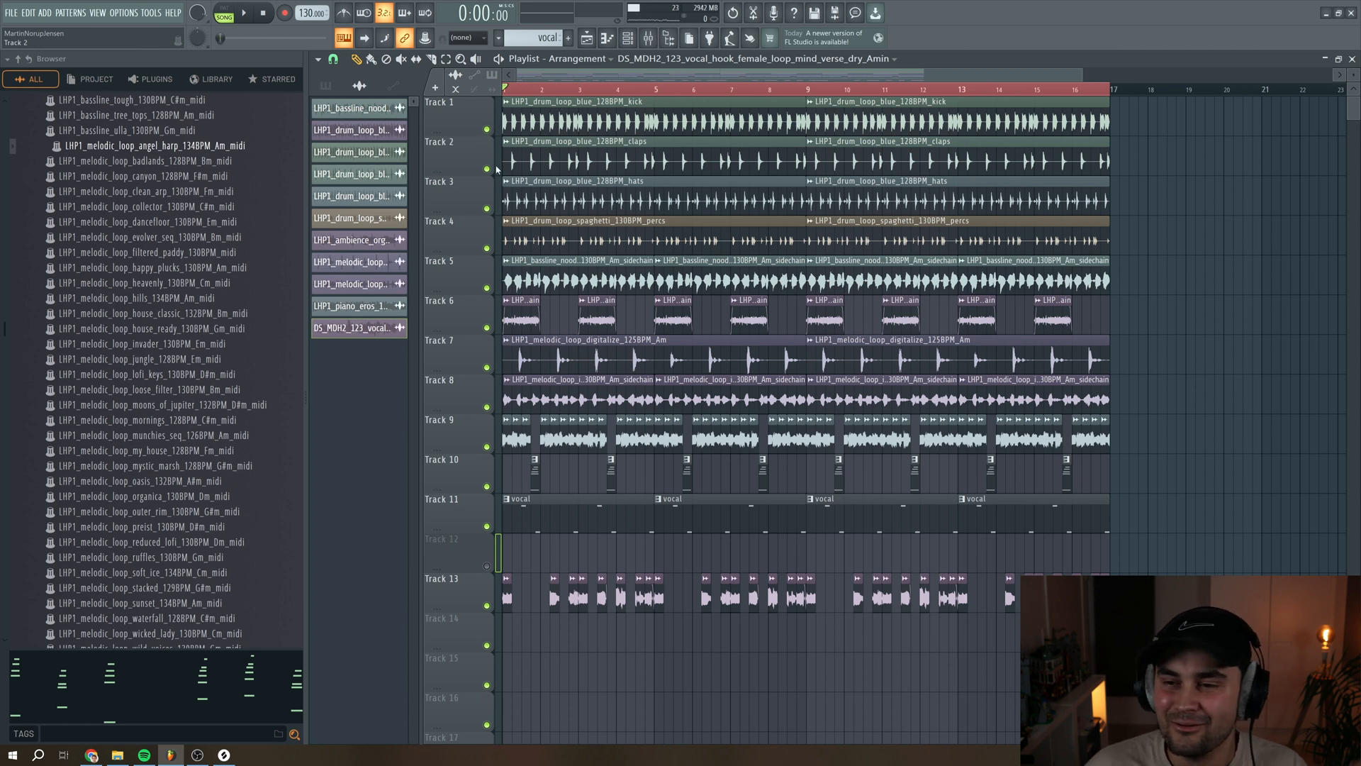
key("space")
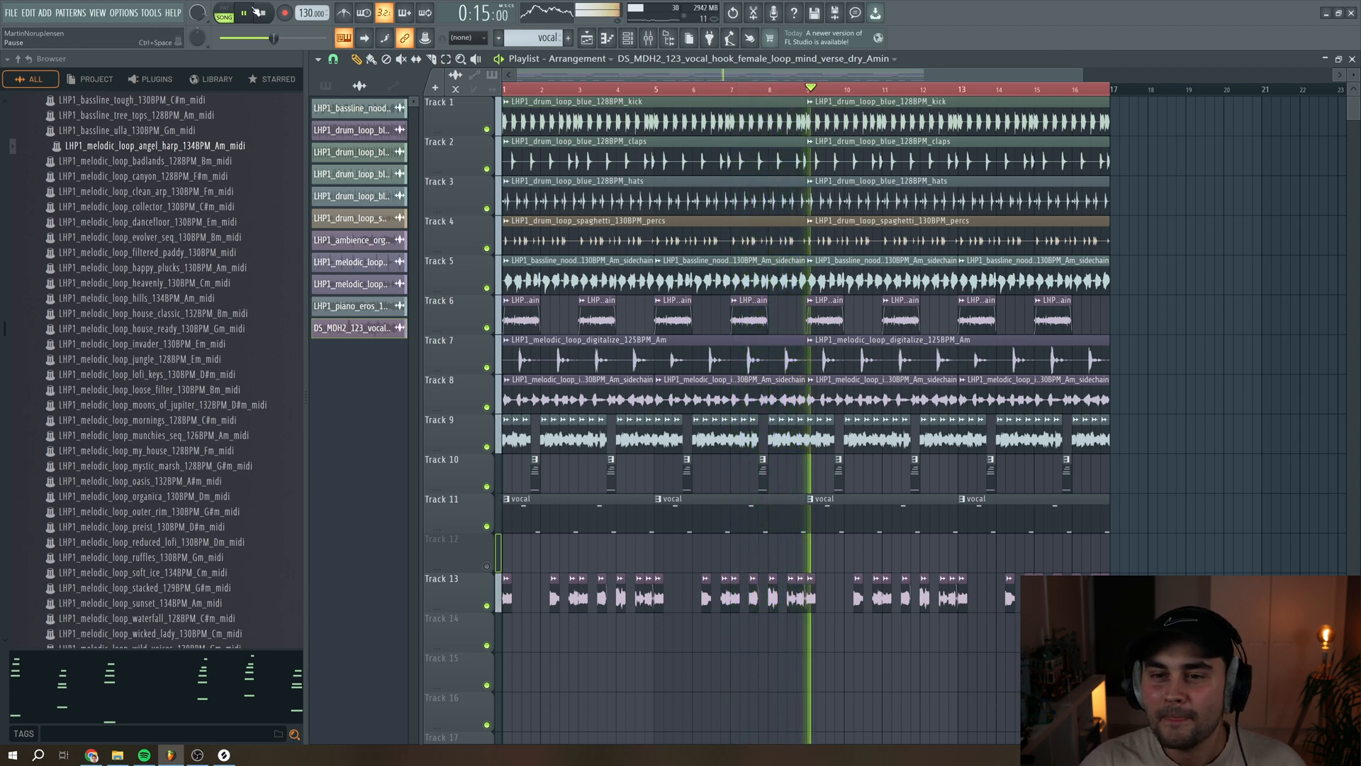
key("space")
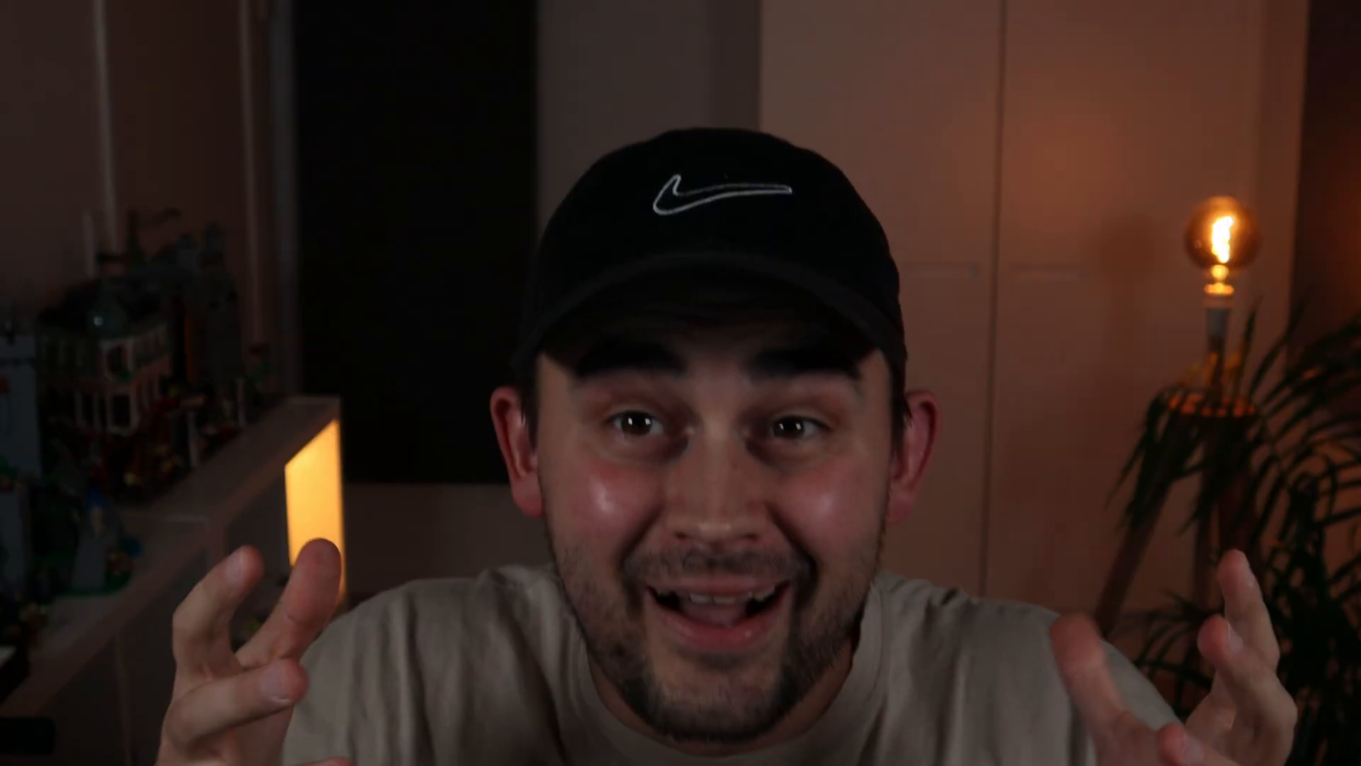